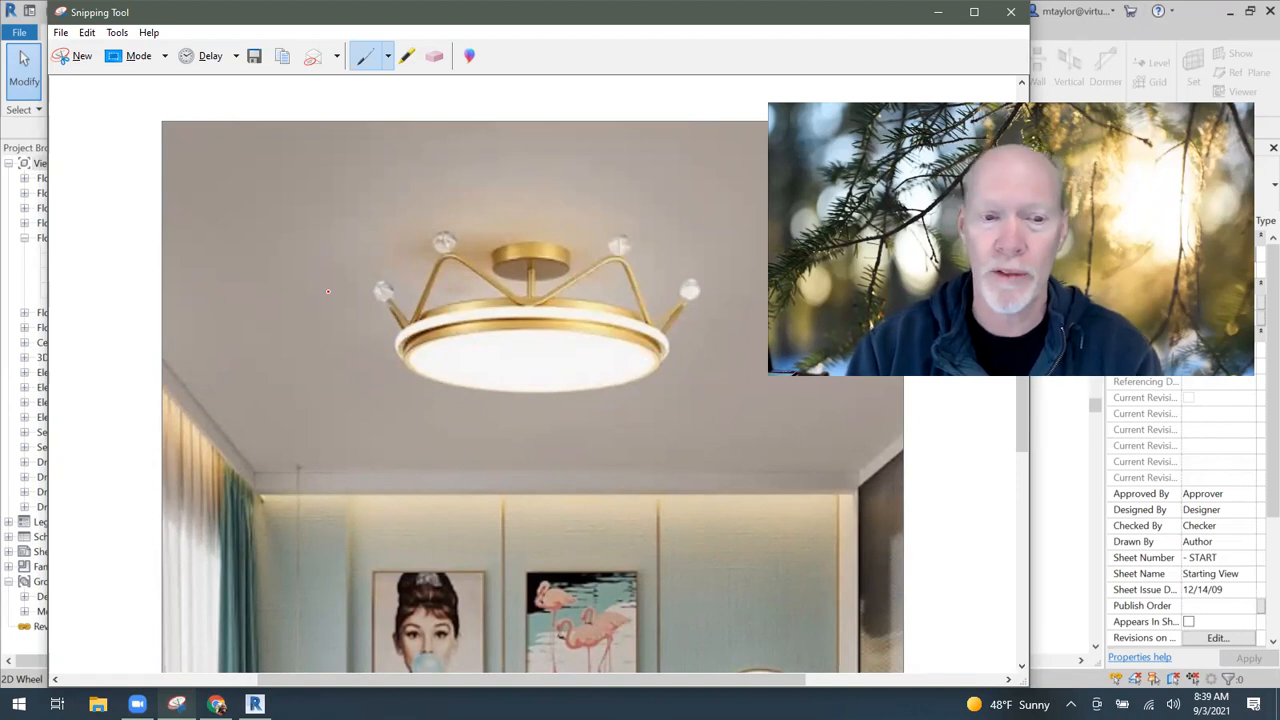
left_click_drag(362, 285, 473, 397)
left_click_drag(754, 248, 590, 395)
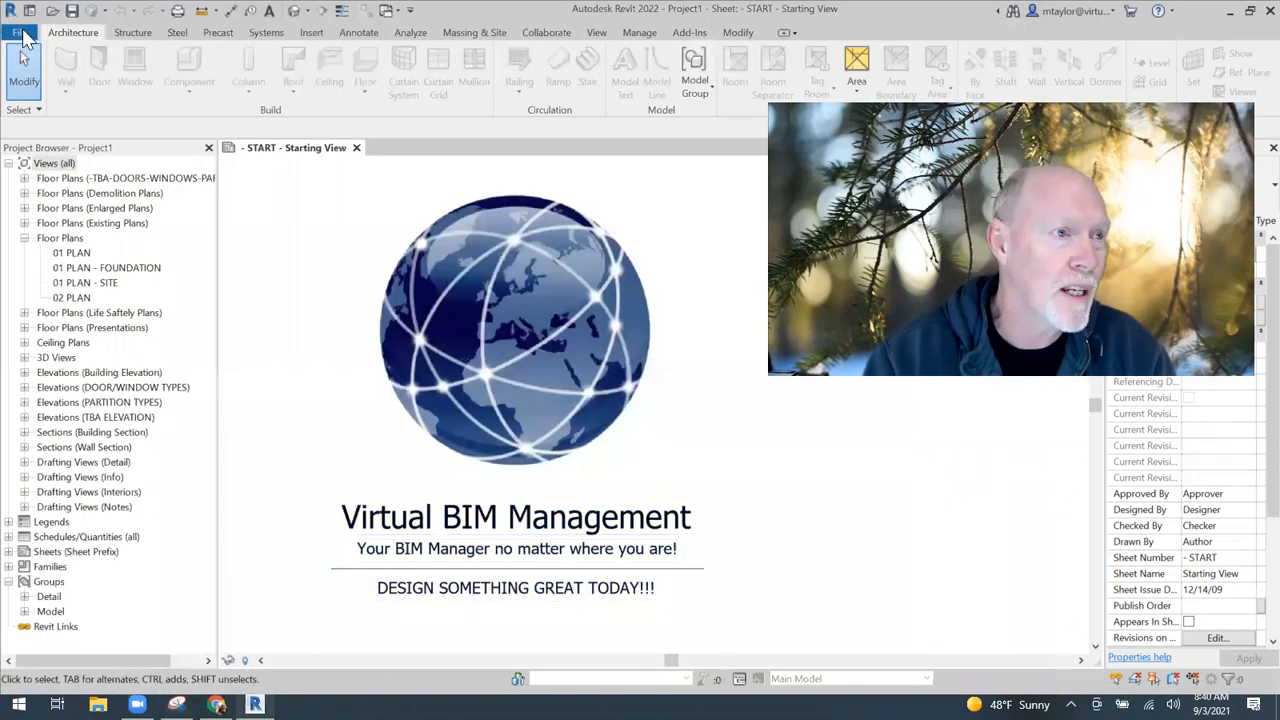
Create a new family from the English-Imperial template Lighting Fixture ceiling based.rft
left_click(22, 33)
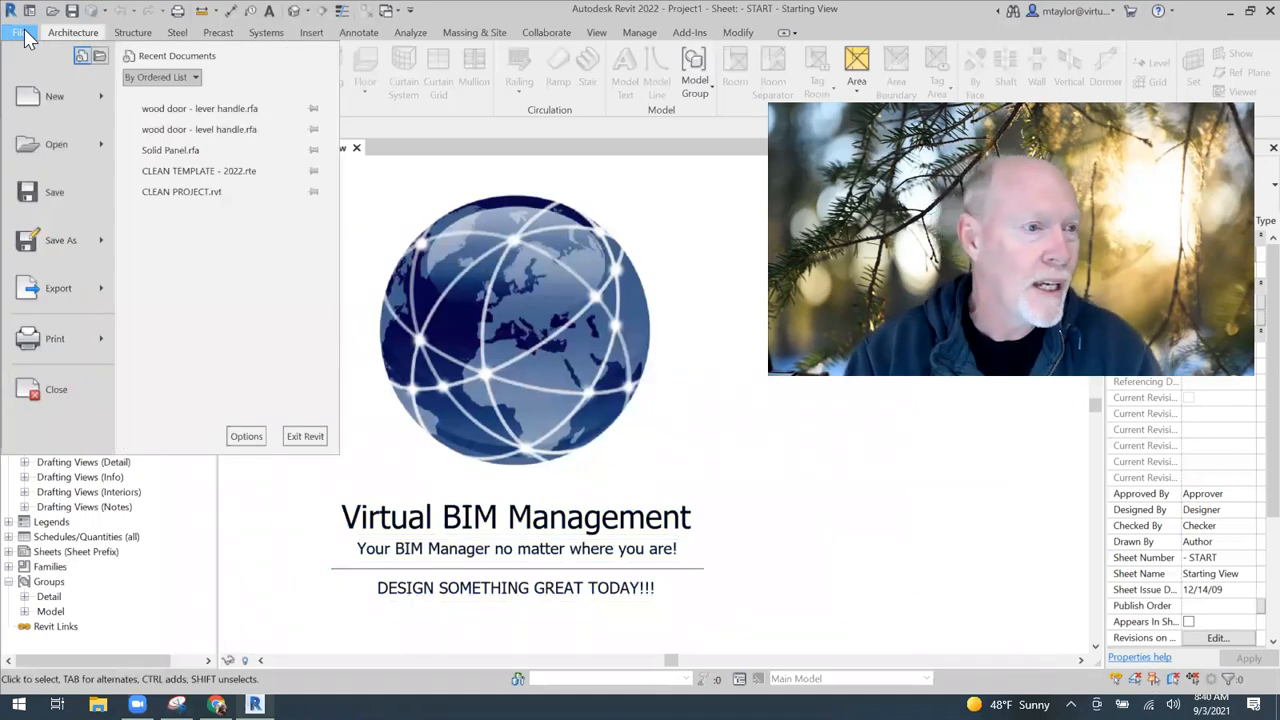
mouse_move(56, 96)
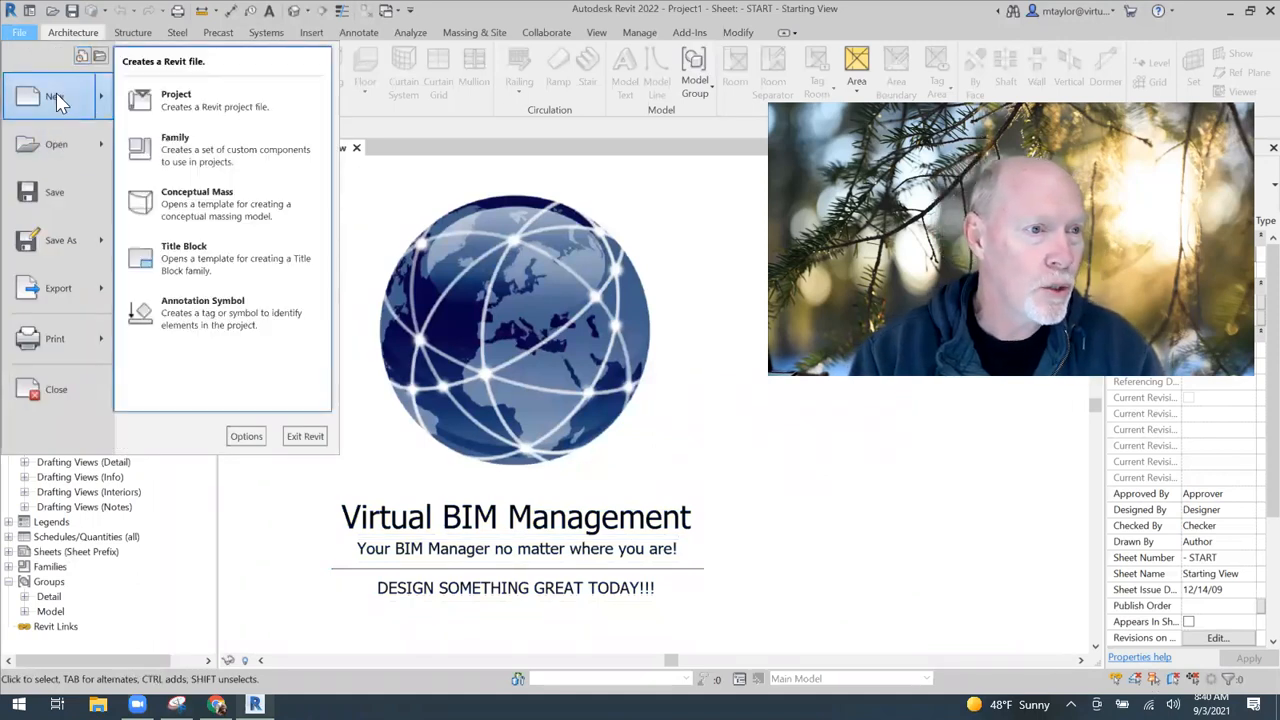
left_click(190, 145)
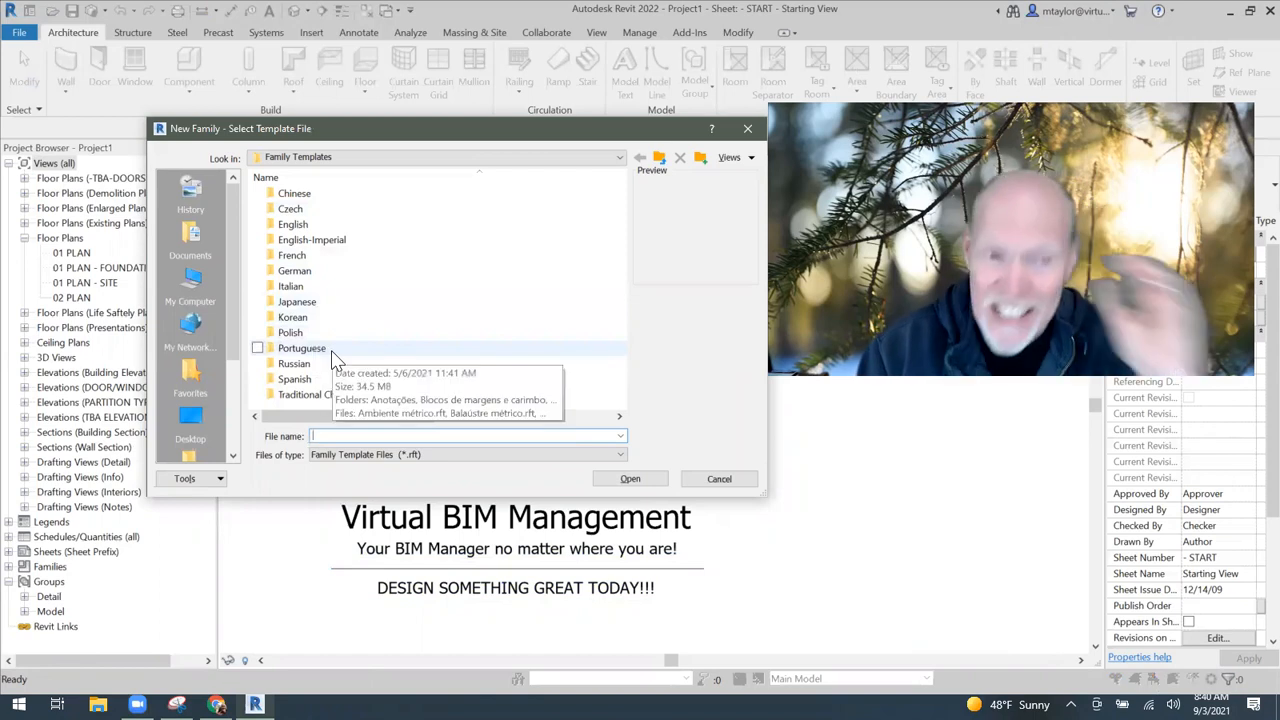
double_click(340, 241)
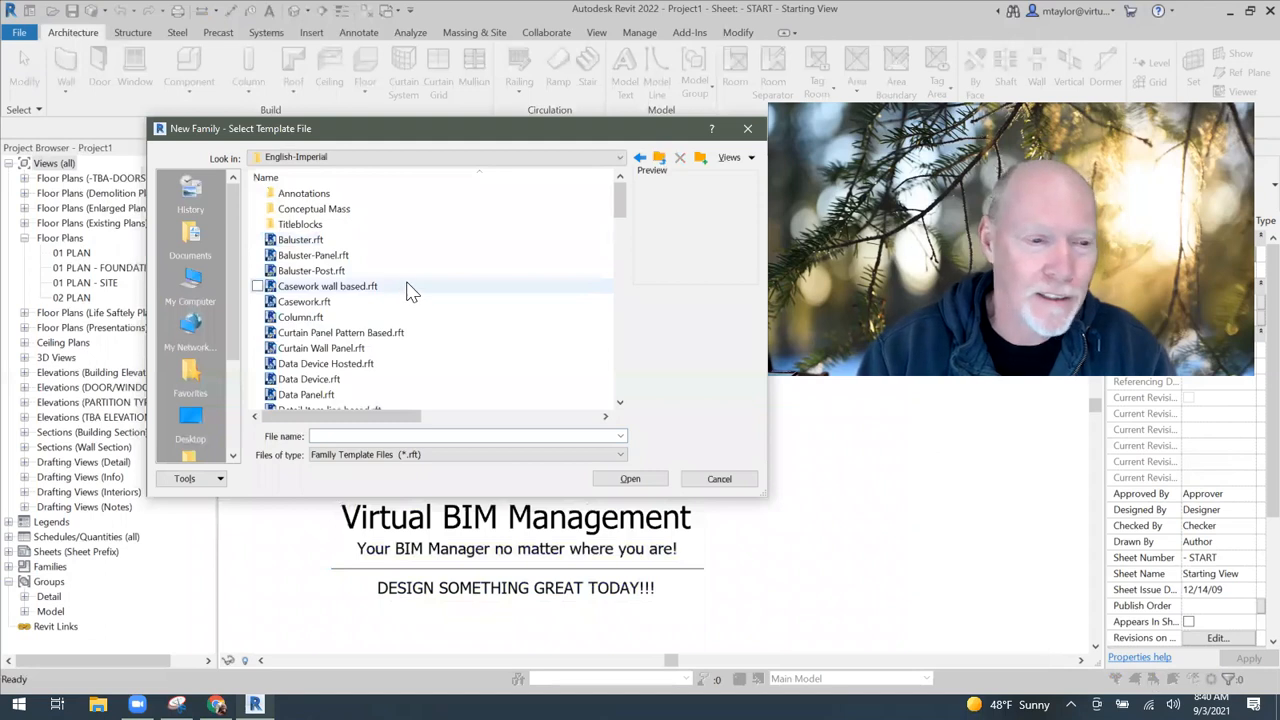
scroll(410, 290, "down", 9)
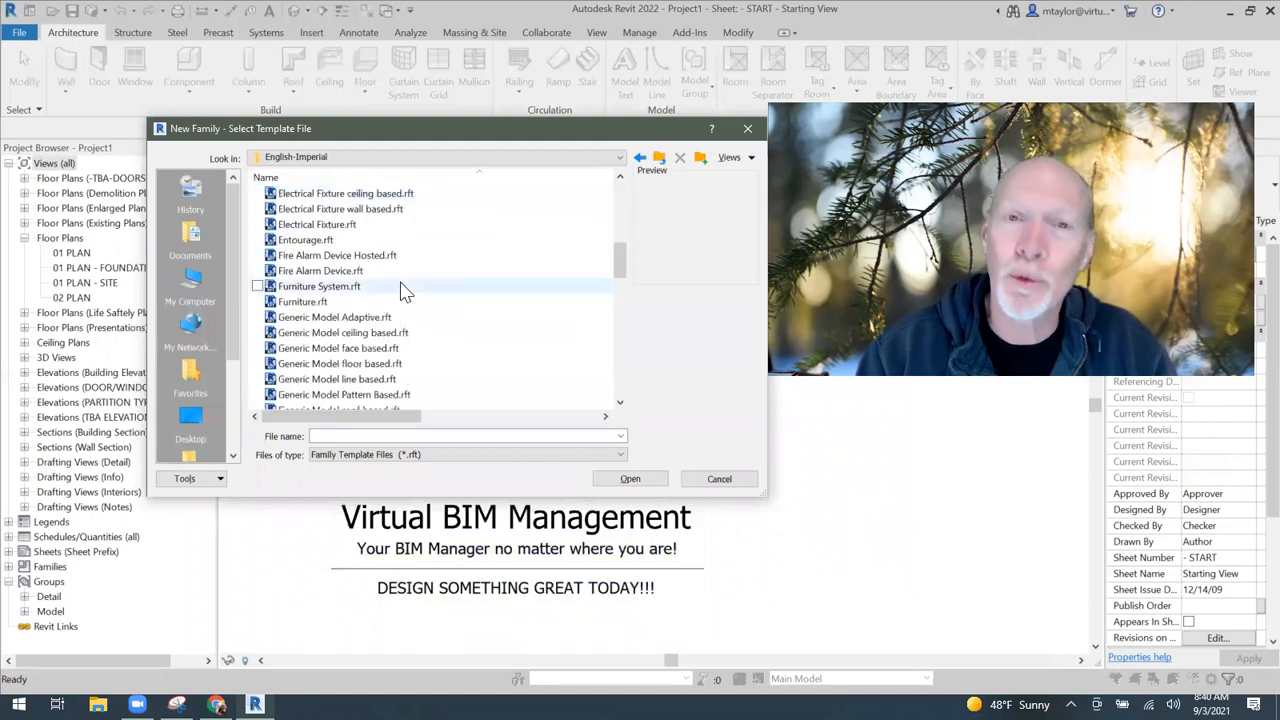
scroll(401, 290, "down", 6)
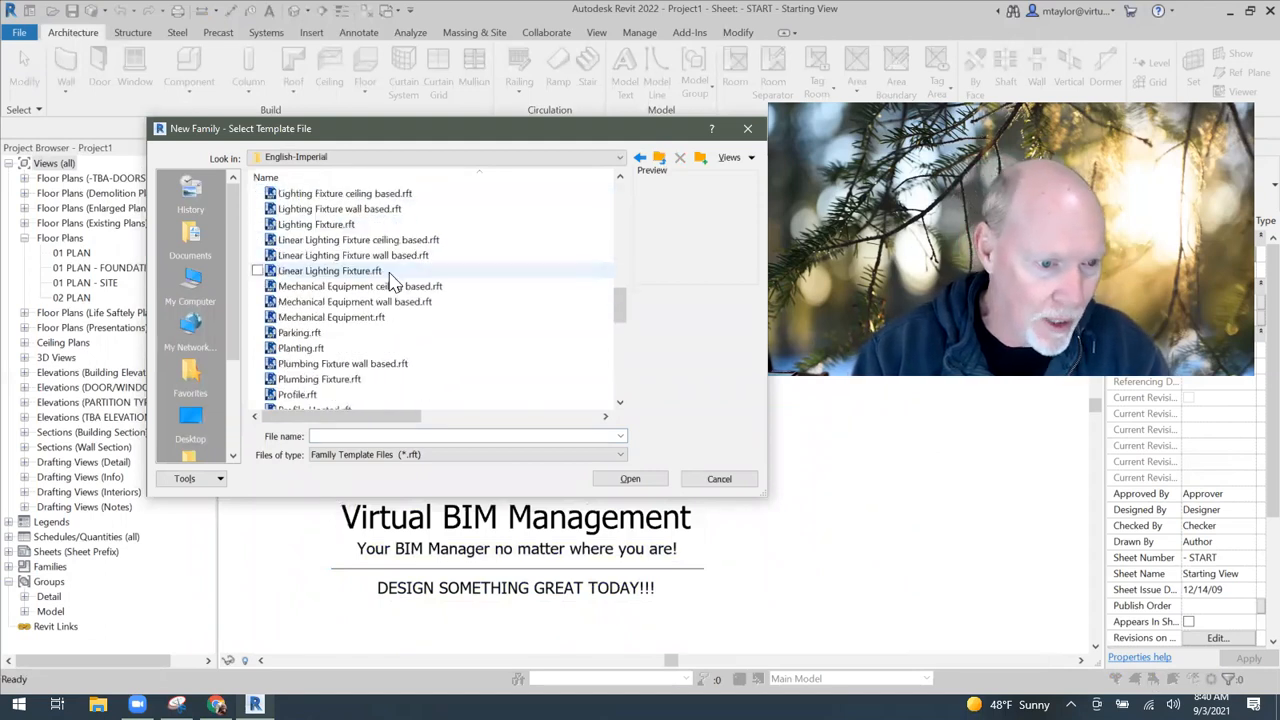
left_click(428, 286)
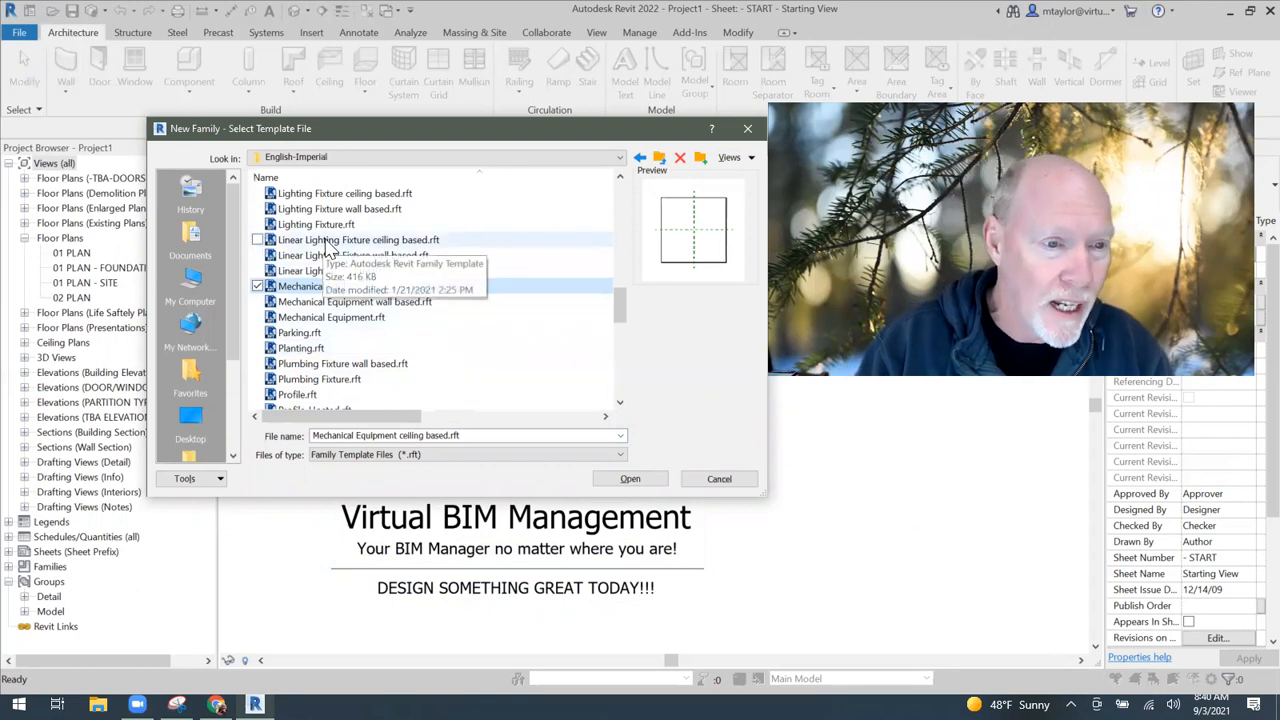
left_click(328, 243)
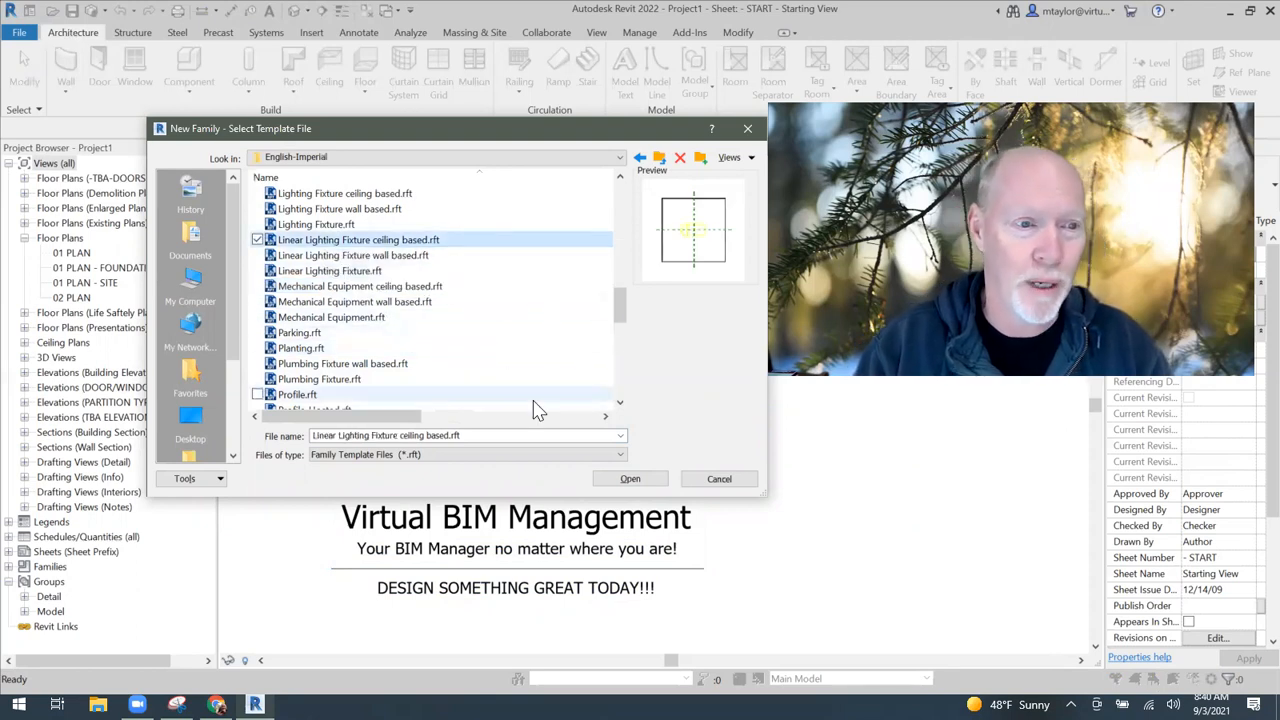
scroll(353, 250, "up", 1)
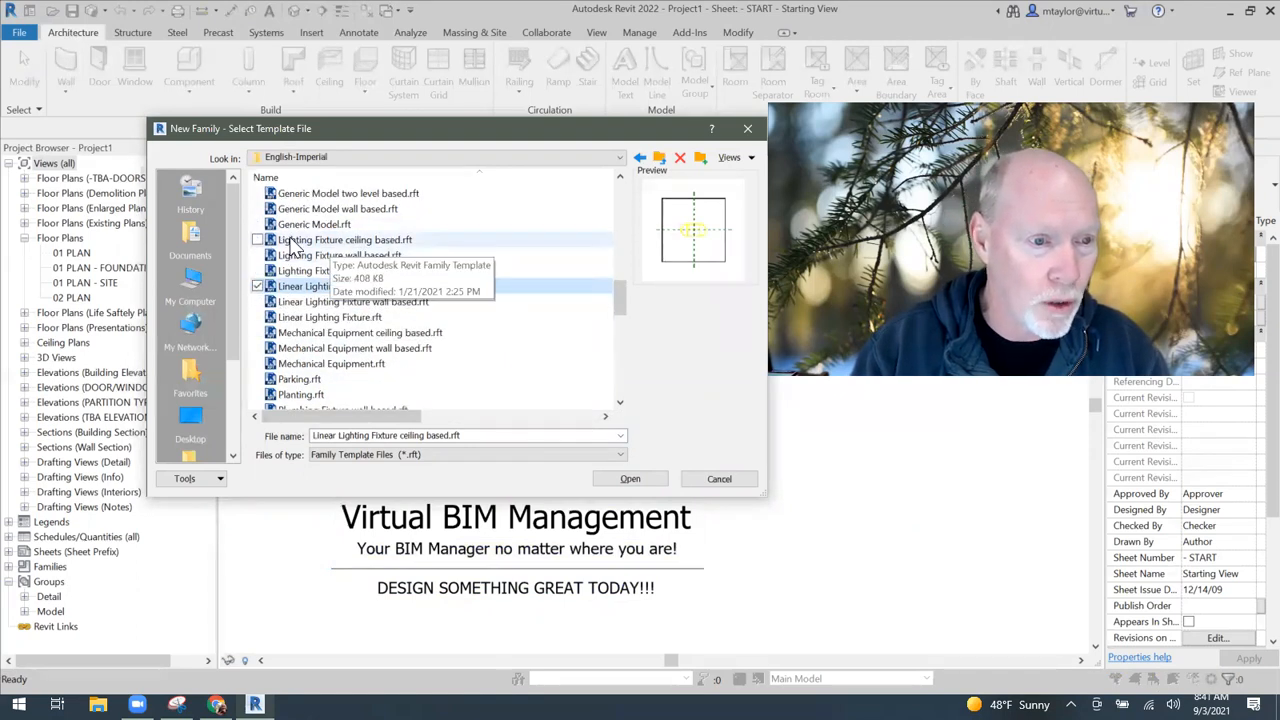
left_click(365, 240)
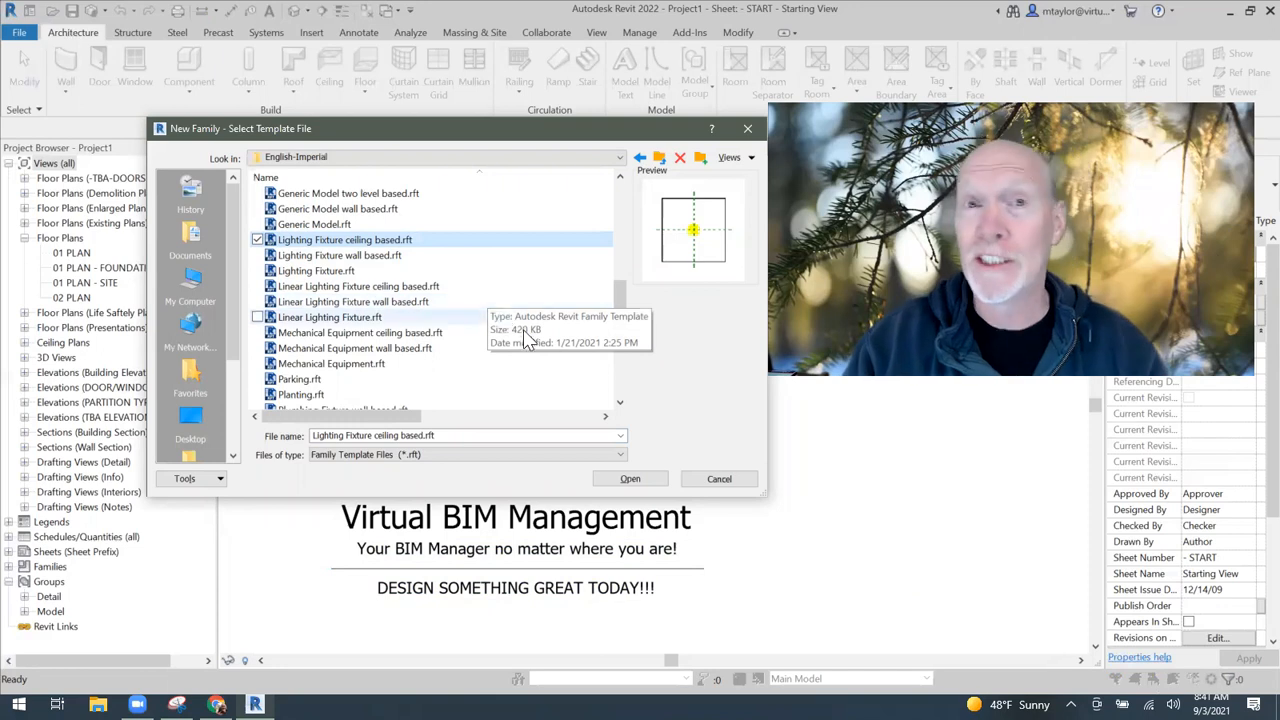
left_click(645, 479)
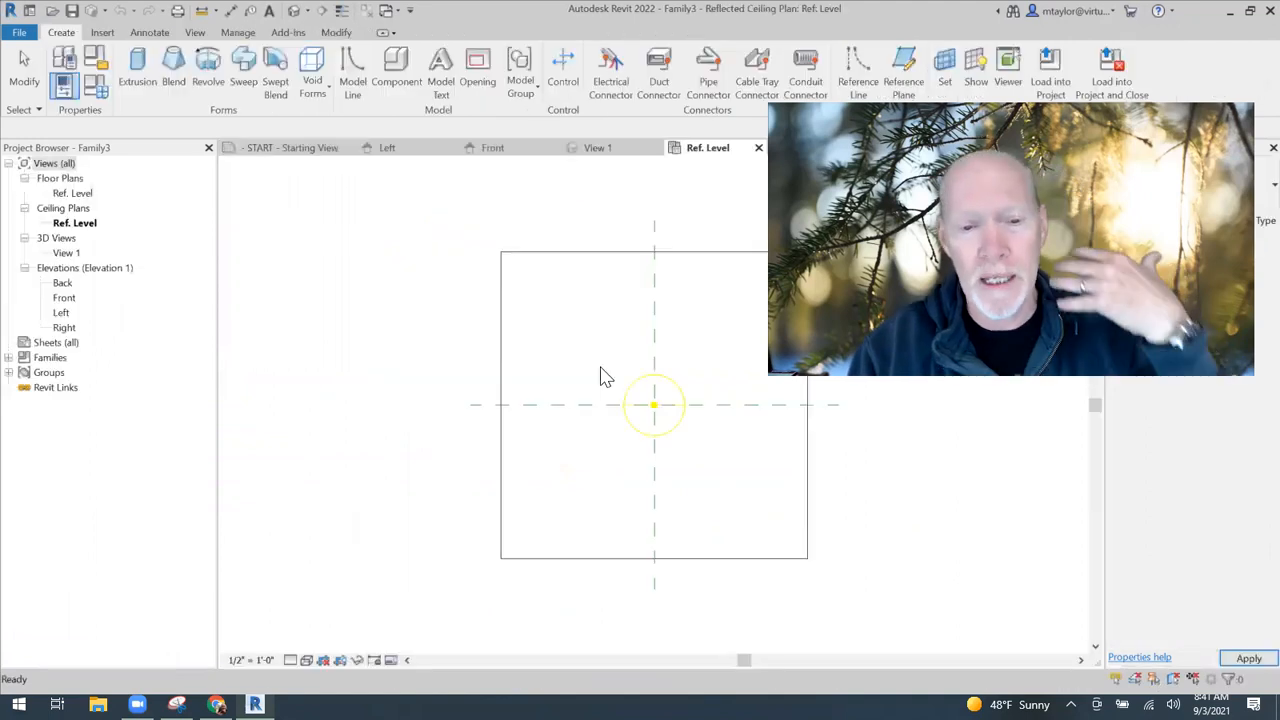
View the template's ceiling and light source in the 3D view and in the Front elevation
middle_click_drag(445, 346, 397, 346)
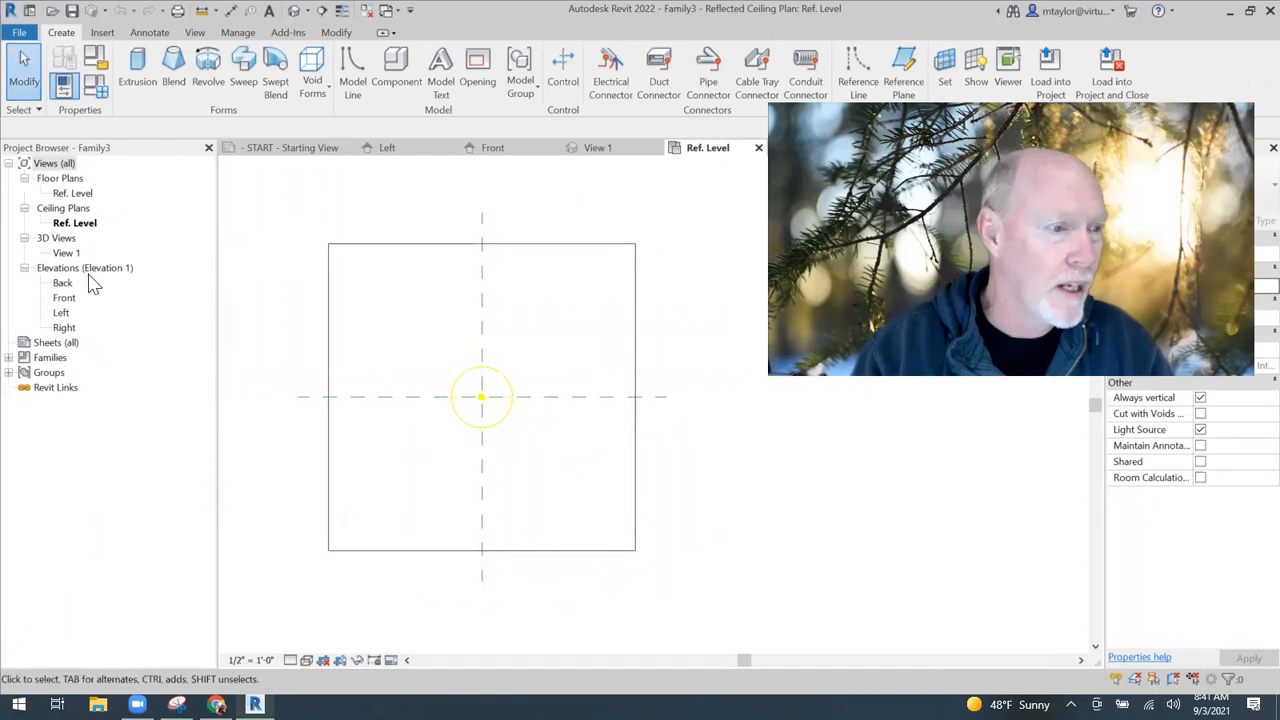
left_click(294, 12)
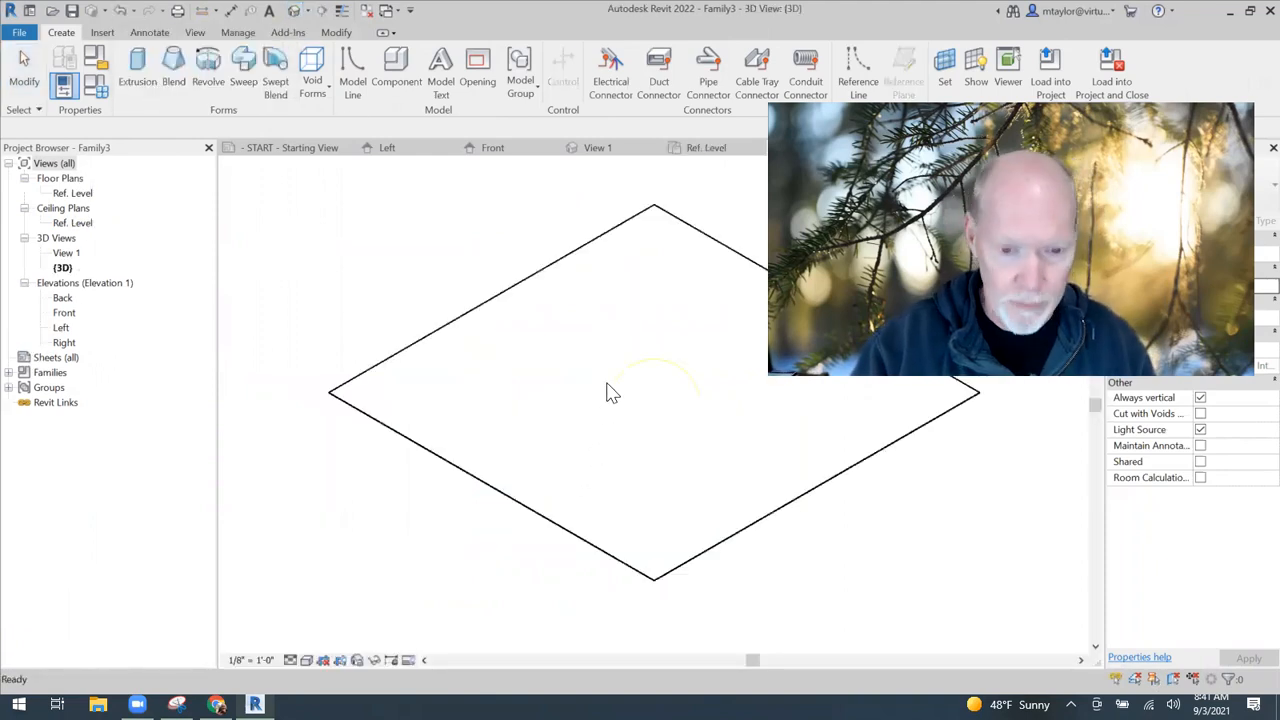
middle_click_drag(611, 503, 434, 314, "shift")
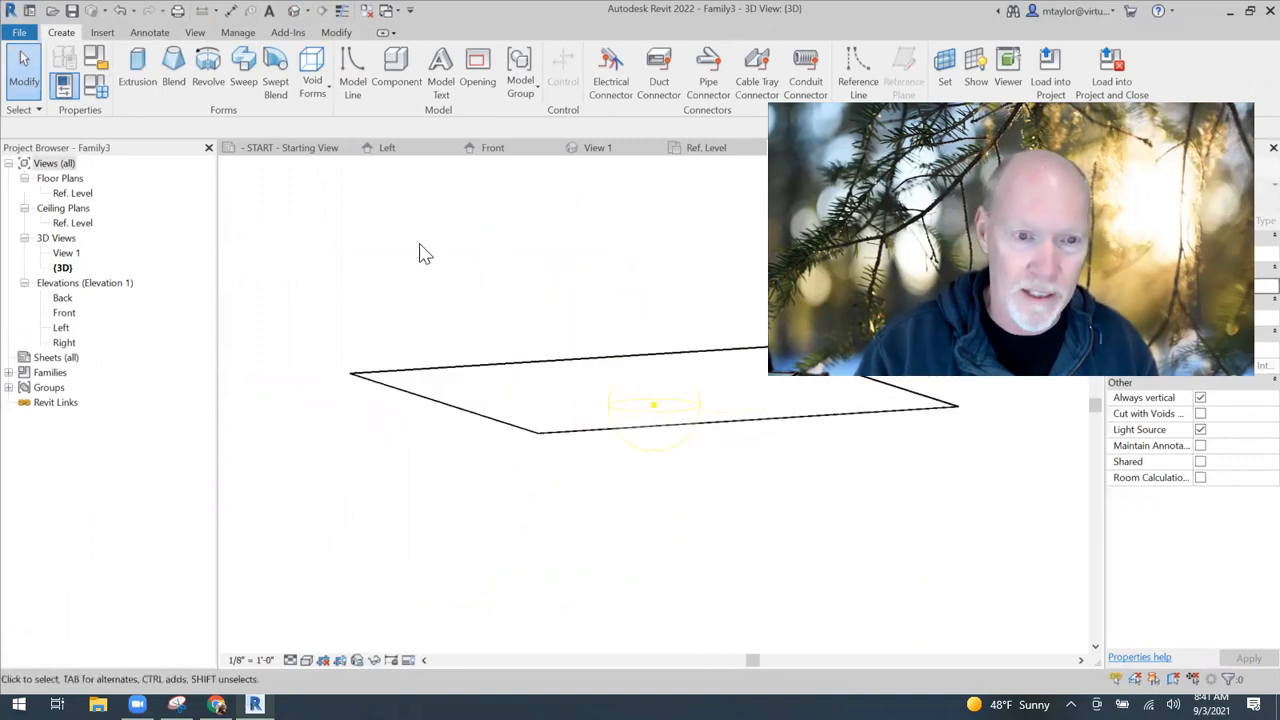
double_click(63, 314)
scroll(577, 517, "down", 3)
middle_click_drag(637, 547, 547, 414)
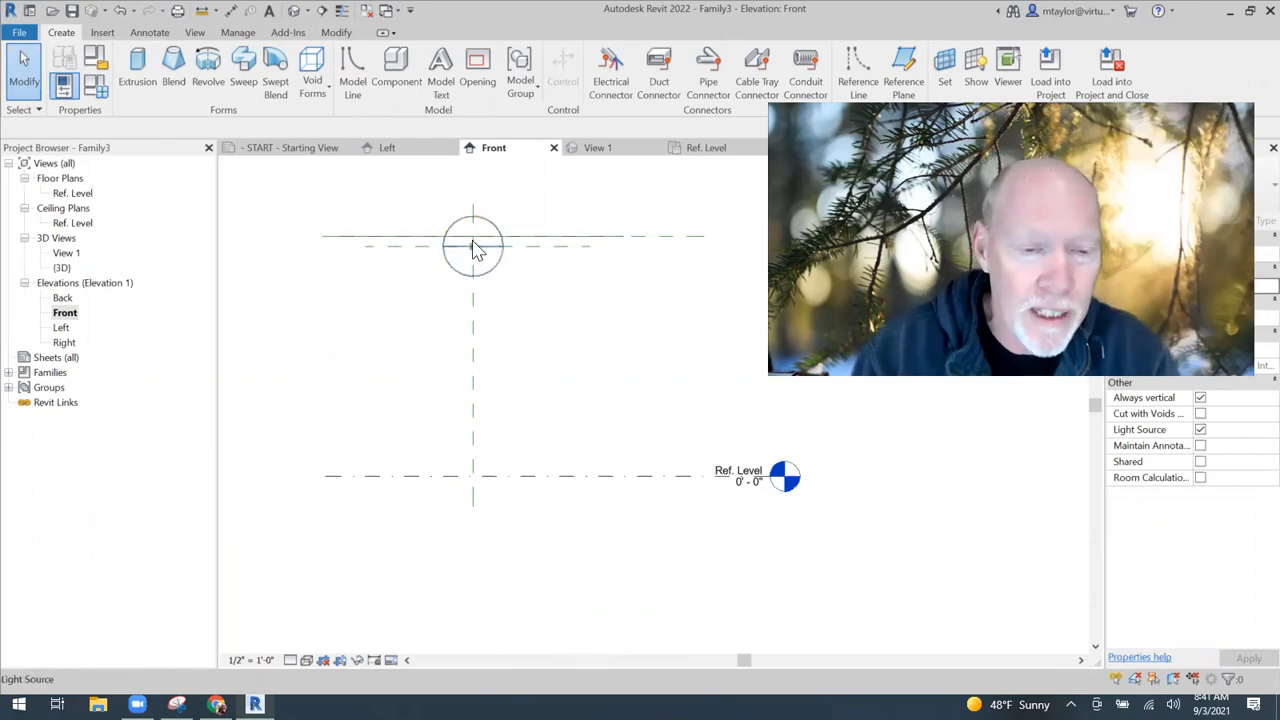
Lower the Light Source Elevation reference plane to about 2'-4" below the ceiling in the Front elevation
left_click(558, 370)
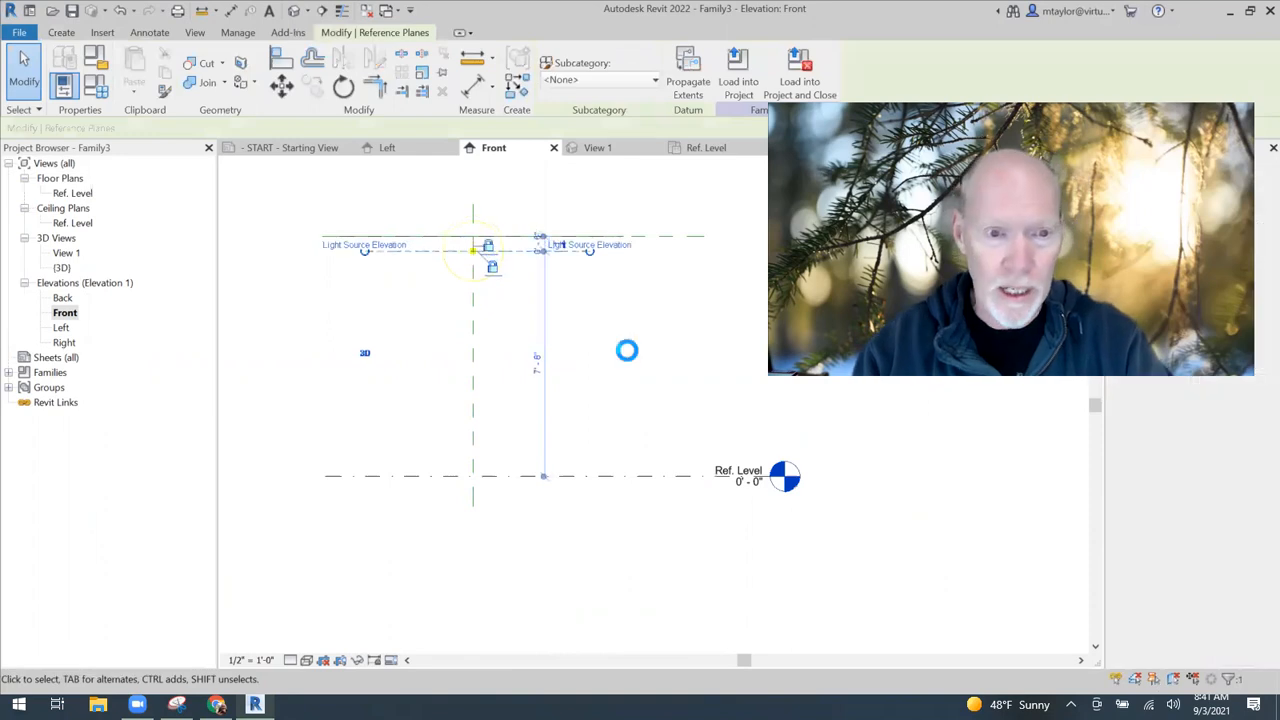
key("Down")
key("Down")
key("Down")
key("Down")
key("Down")
key("Down")
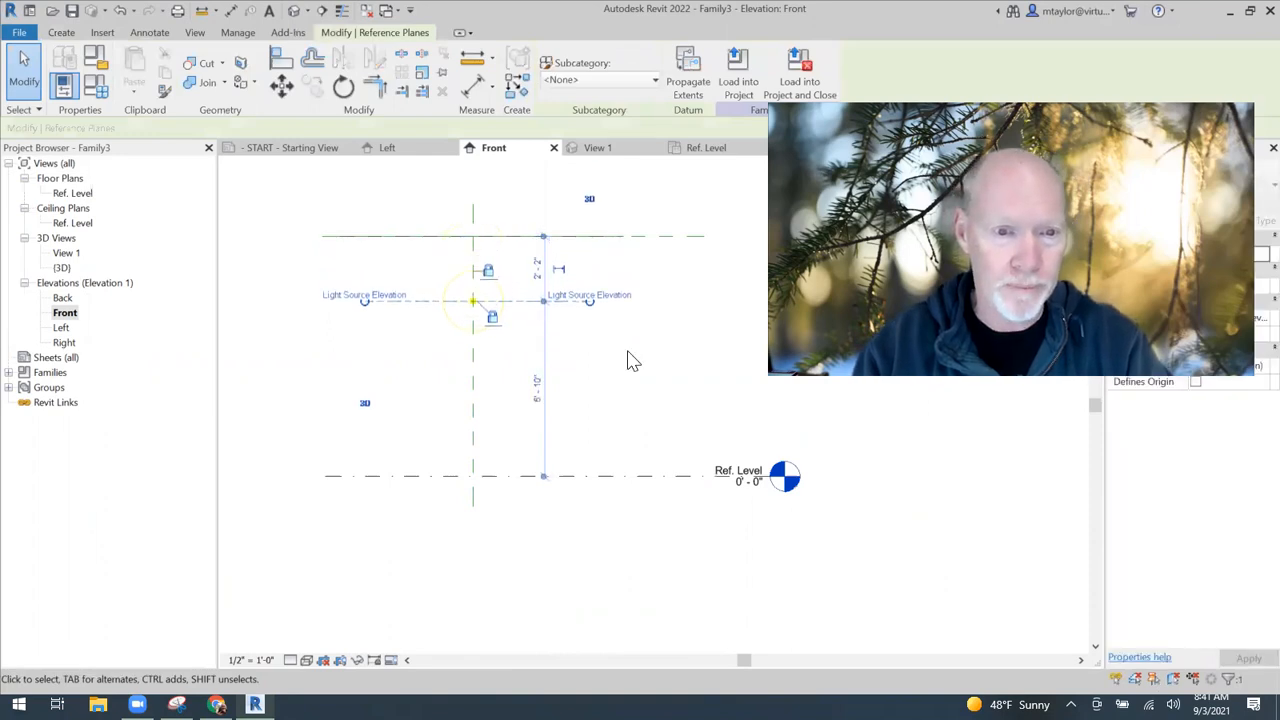
key("Down")
key("Down")
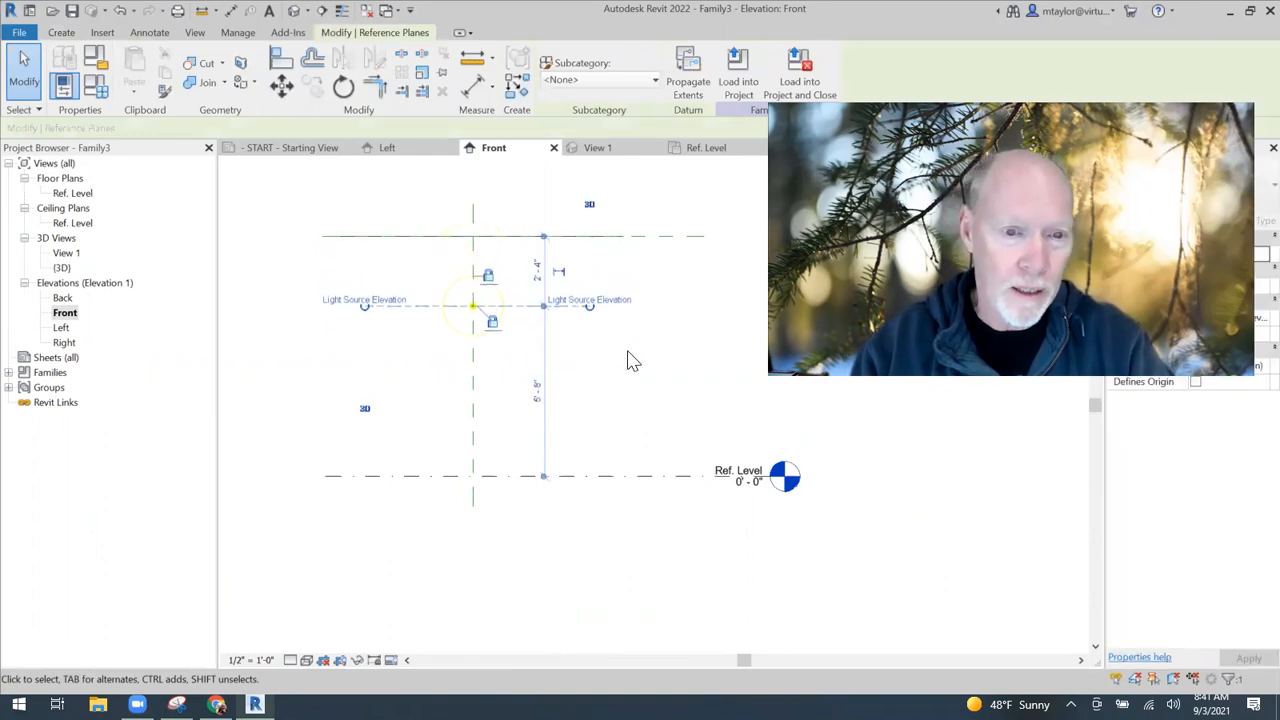
key("Escape")
Start a Revolve and sketch its vertical axis line on the centre reference plane through the light source
scroll(448, 316, "up", 2)
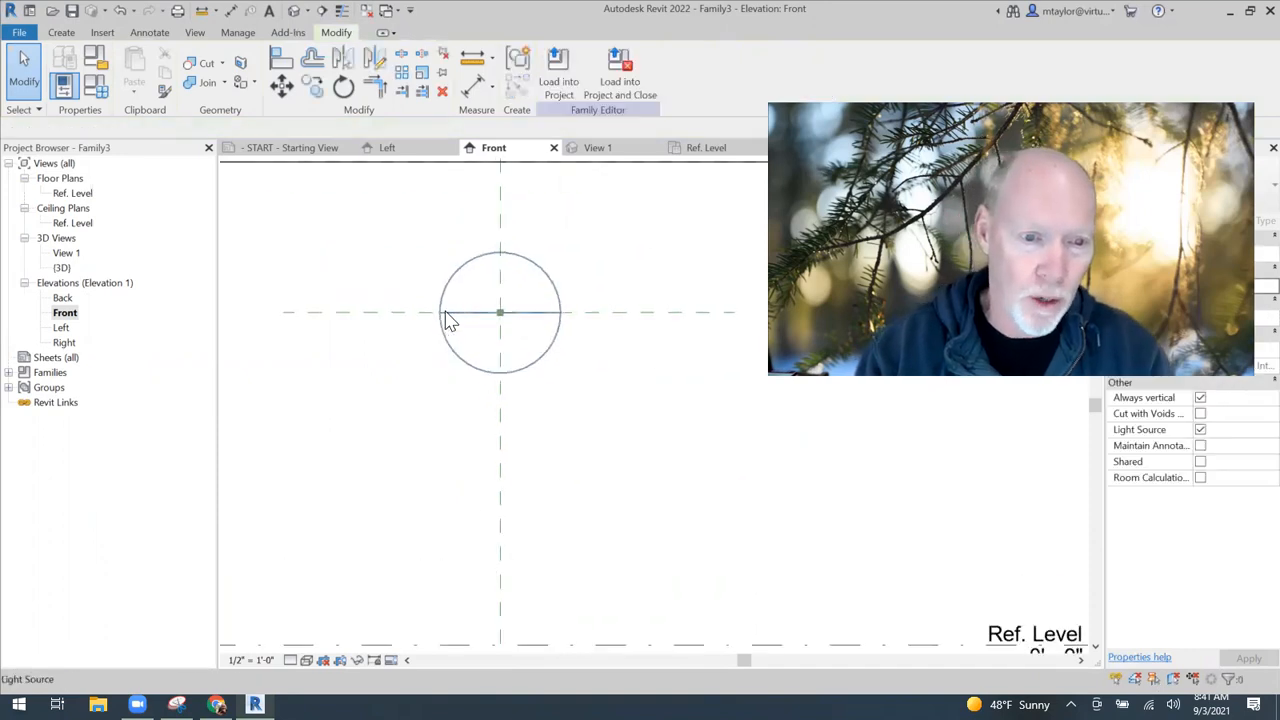
middle_click_drag(403, 394, 460, 460)
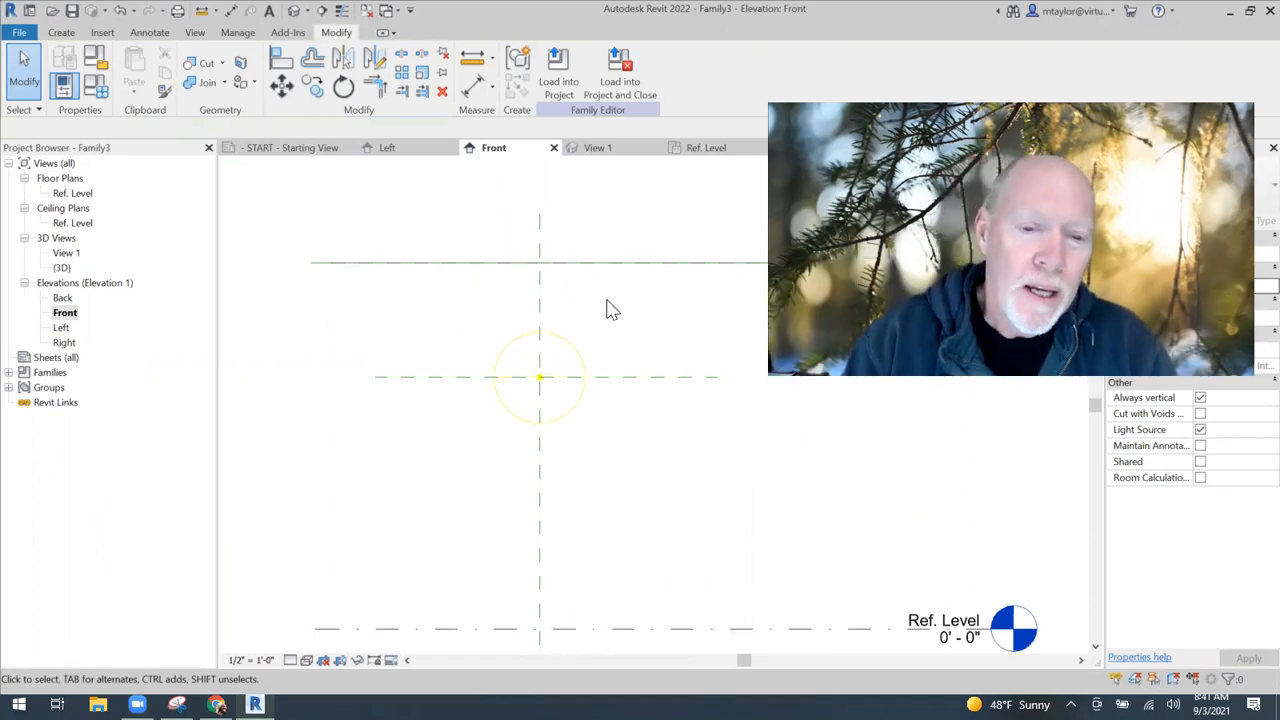
scroll(600, 423, "up", 1)
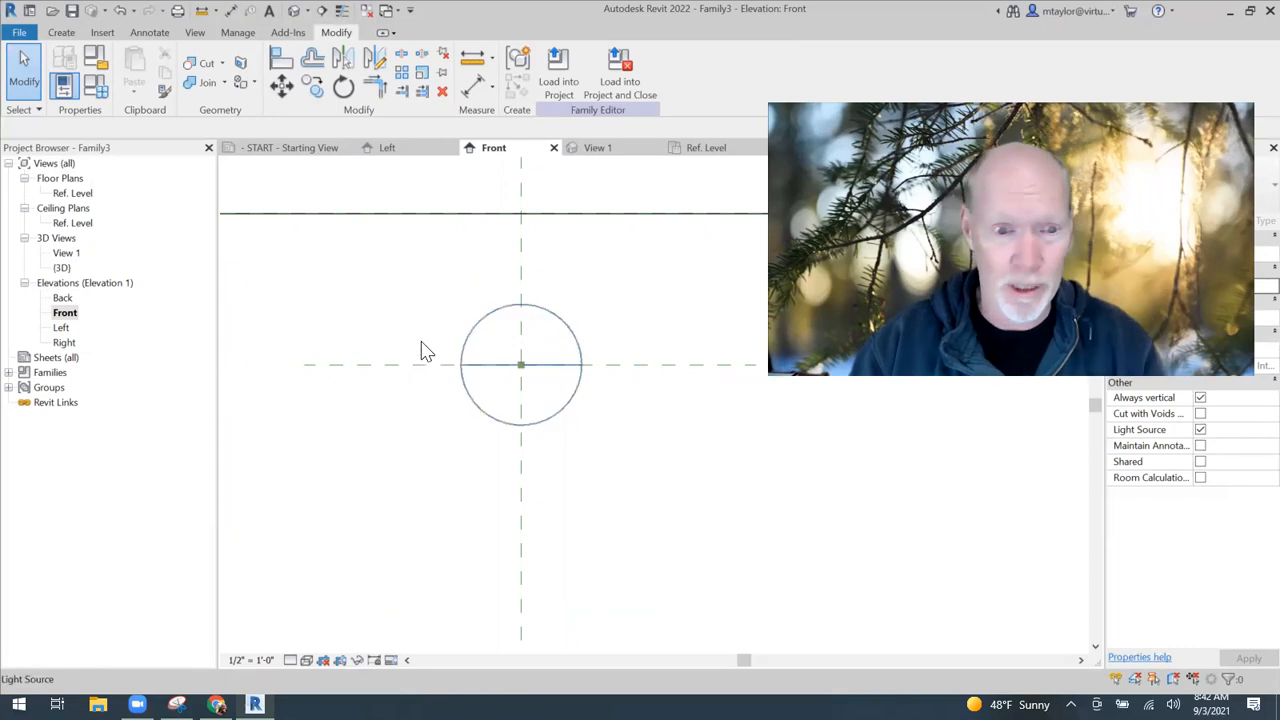
scroll(428, 306, "up", 1)
middle_click_drag(428, 306, 396, 302)
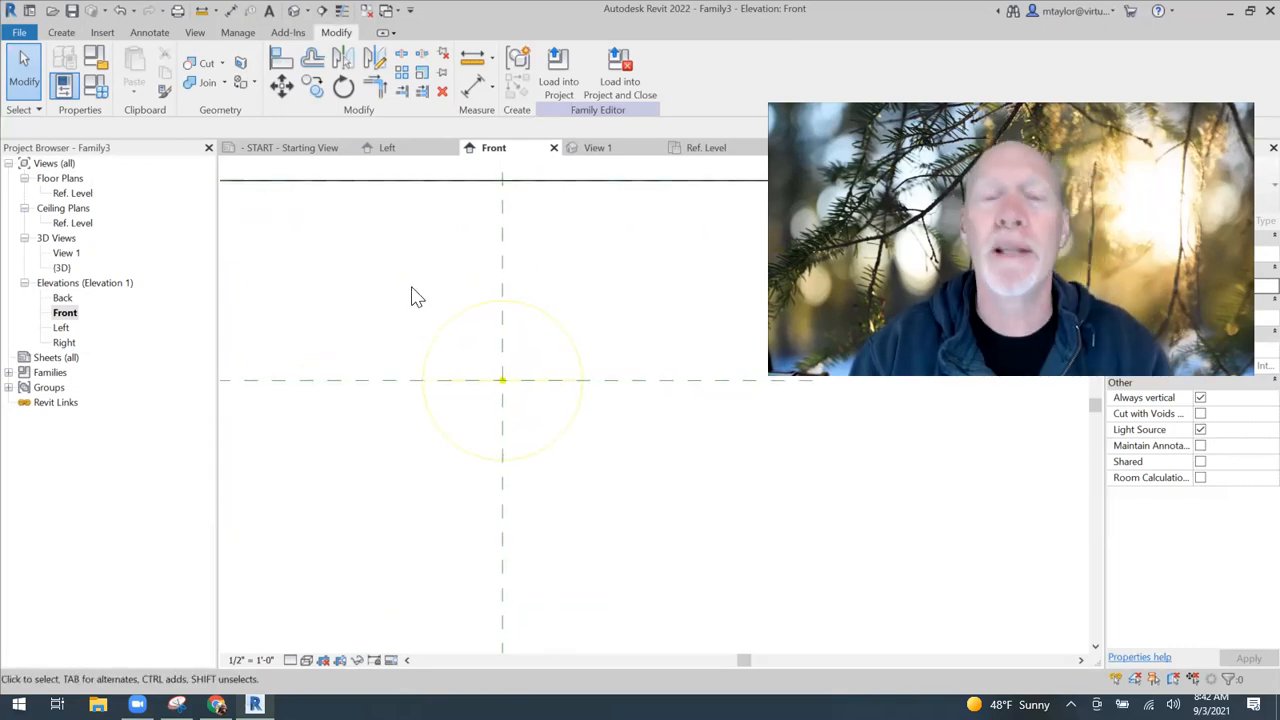
left_click(62, 33)
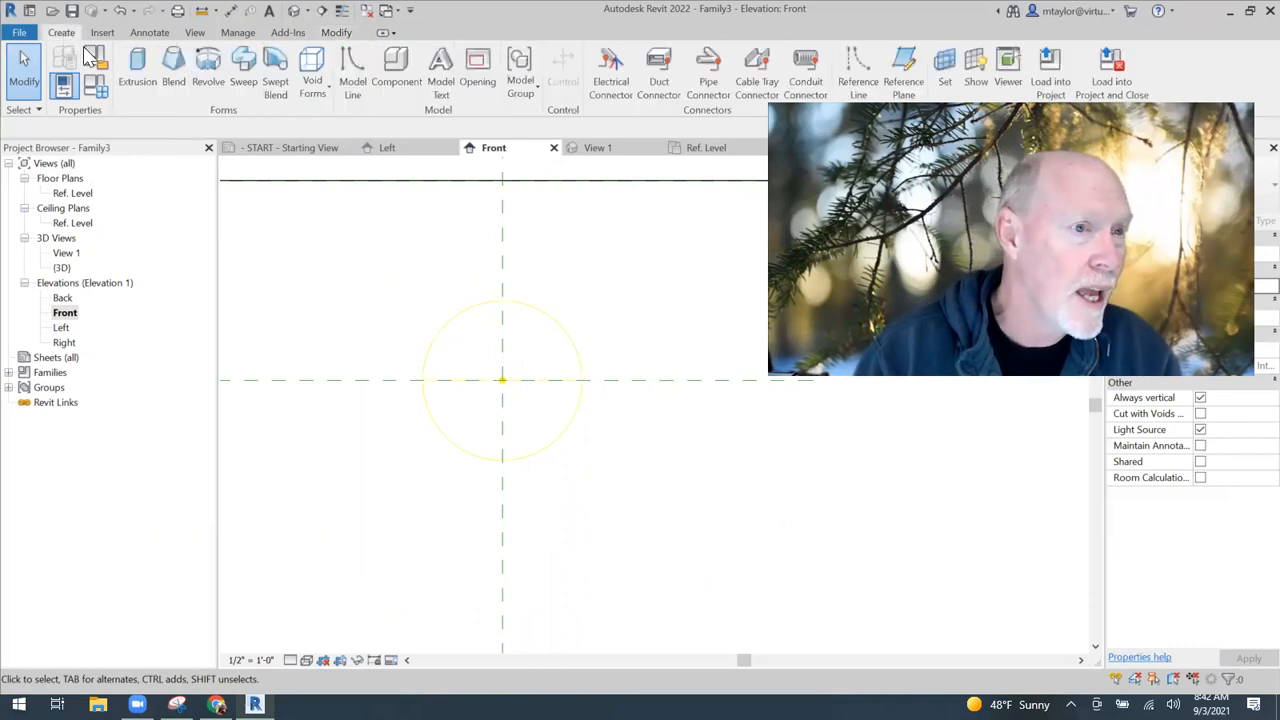
left_click(210, 82)
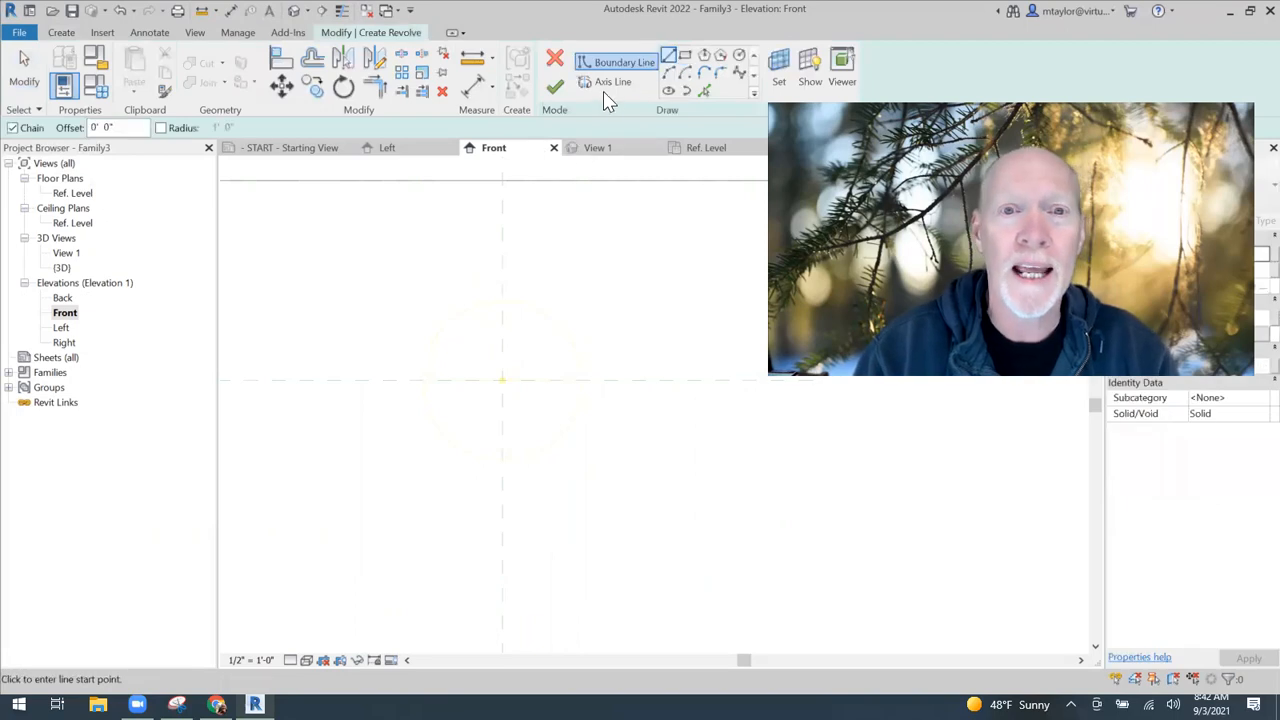
left_click(612, 82)
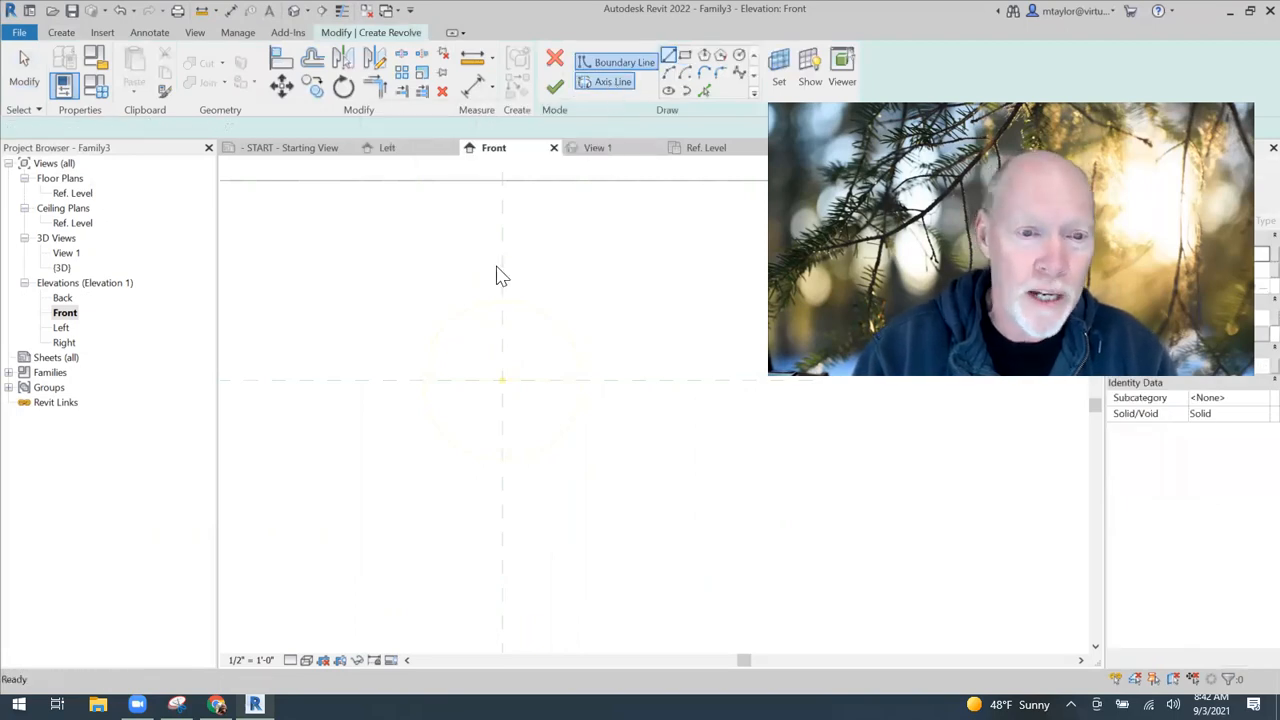
left_click(503, 452)
Sketch a shallow downward boundary arc of about 1'-10" radius between the two horizontal ends of the light source circle
left_click(616, 64)
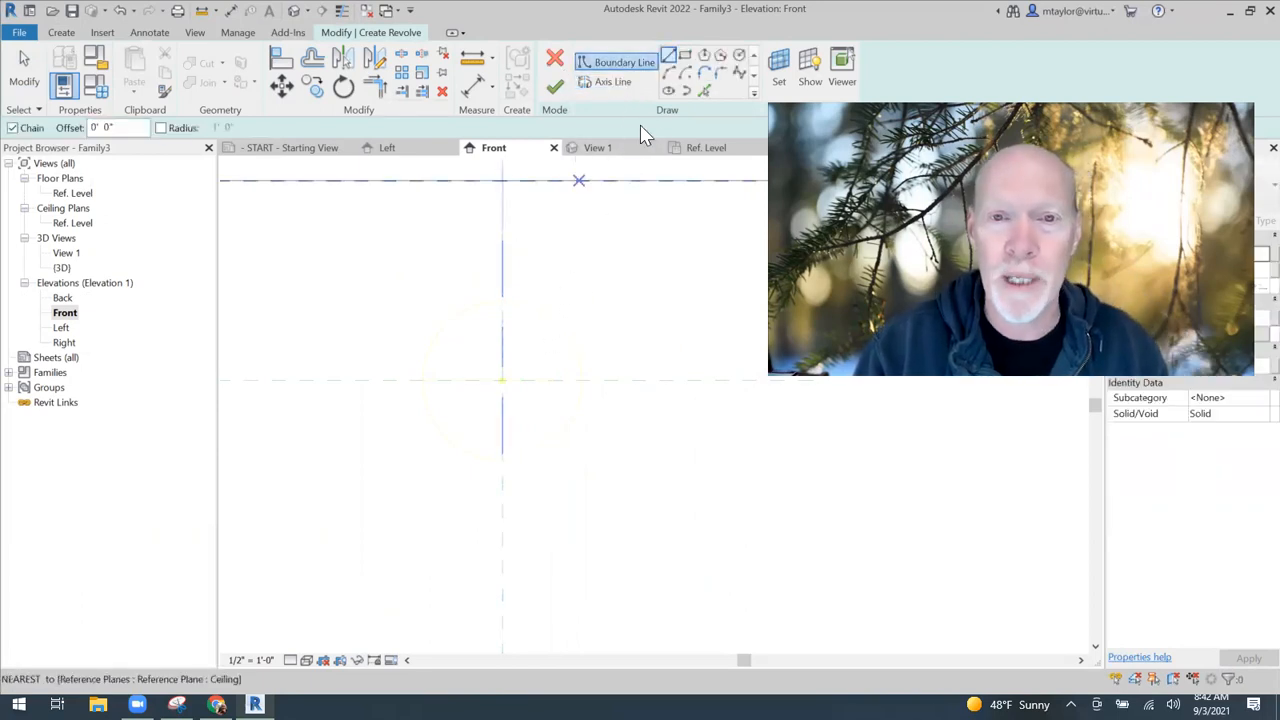
left_click(672, 84)
left_click(584, 380)
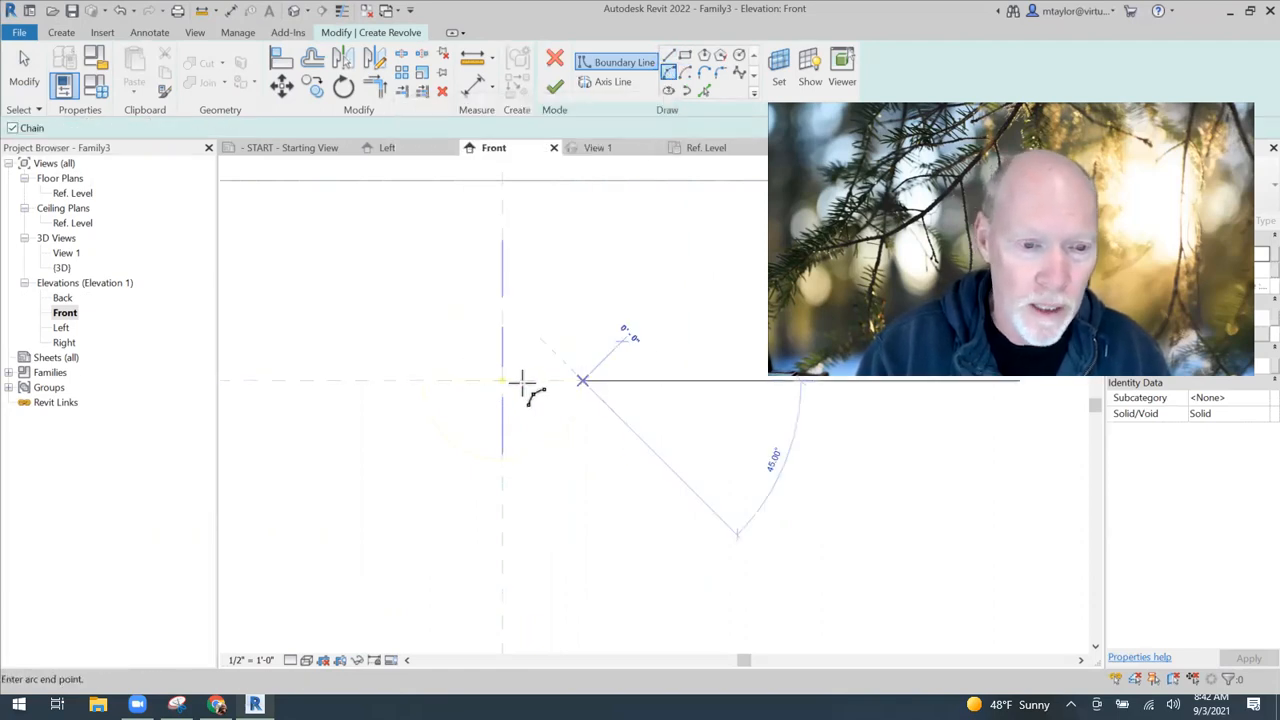
left_click(422, 381)
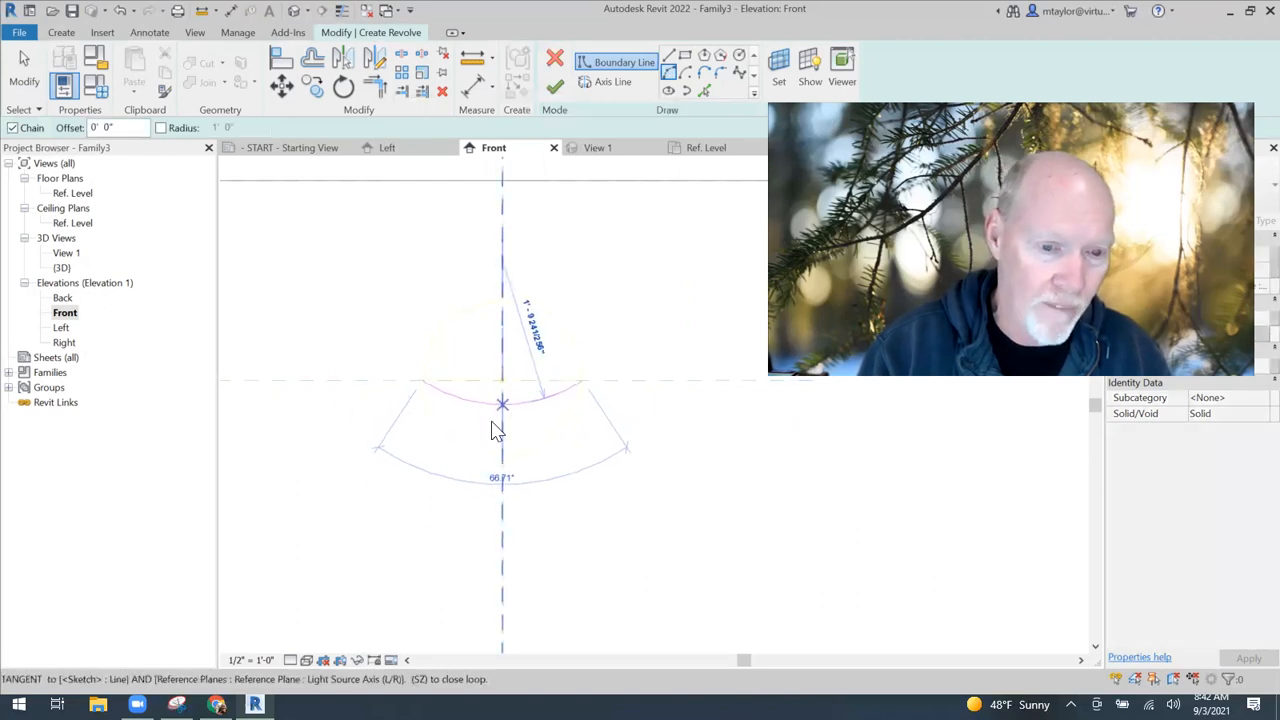
left_click(500, 403)
scroll(440, 412, "up", 3)
key("Escape")
key("Escape")
Offset a concentric copy of the boundary arc by 1/8" on its upper side
scroll(466, 418, "up", 1)
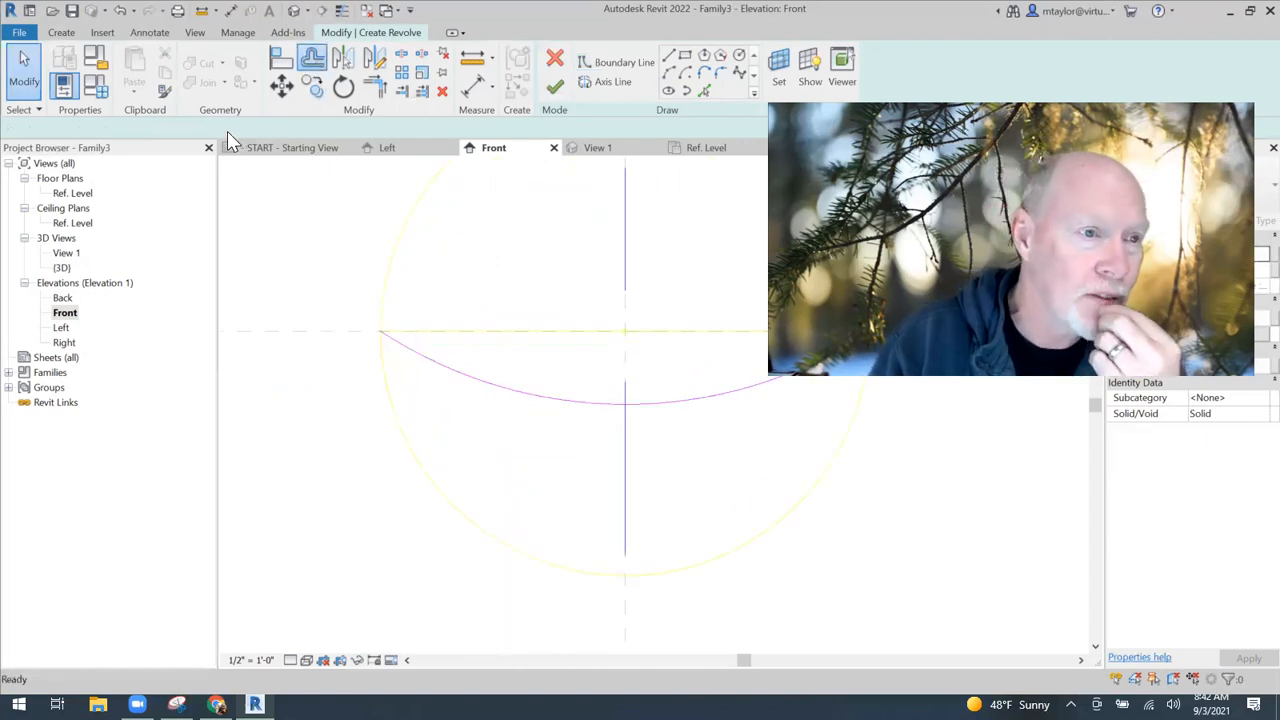
key("o")
key("f")
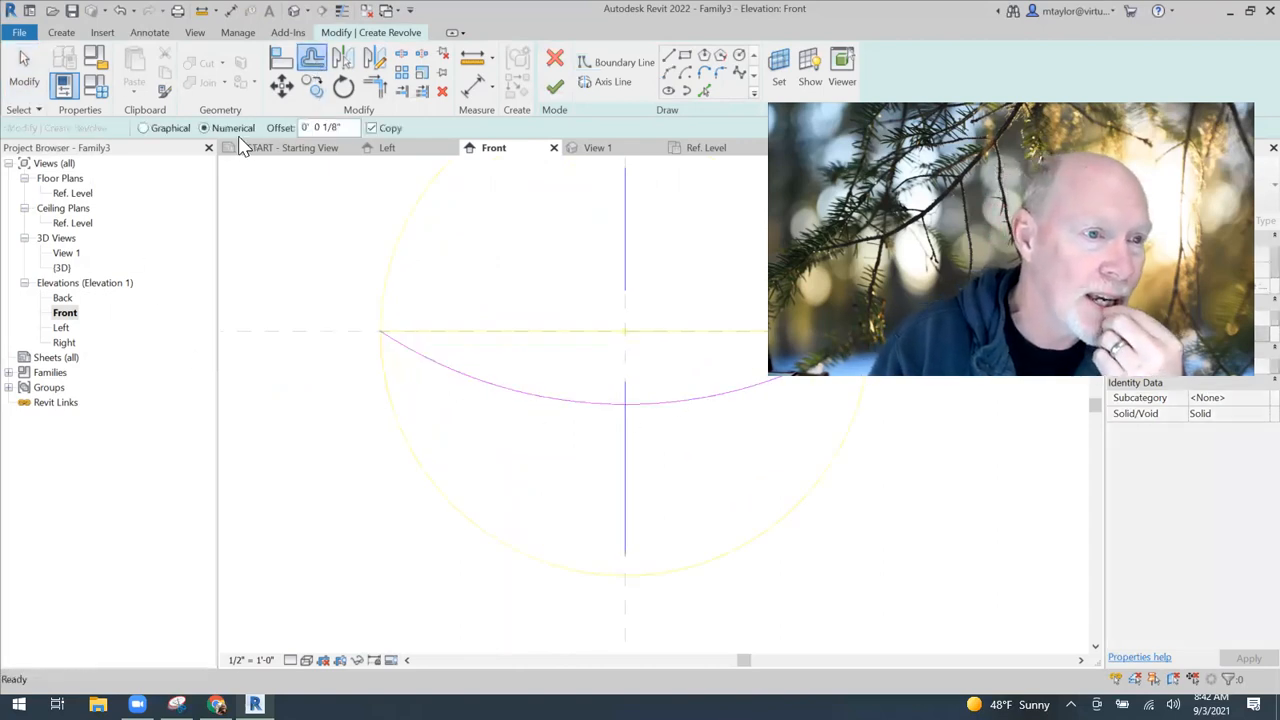
left_click(503, 381)
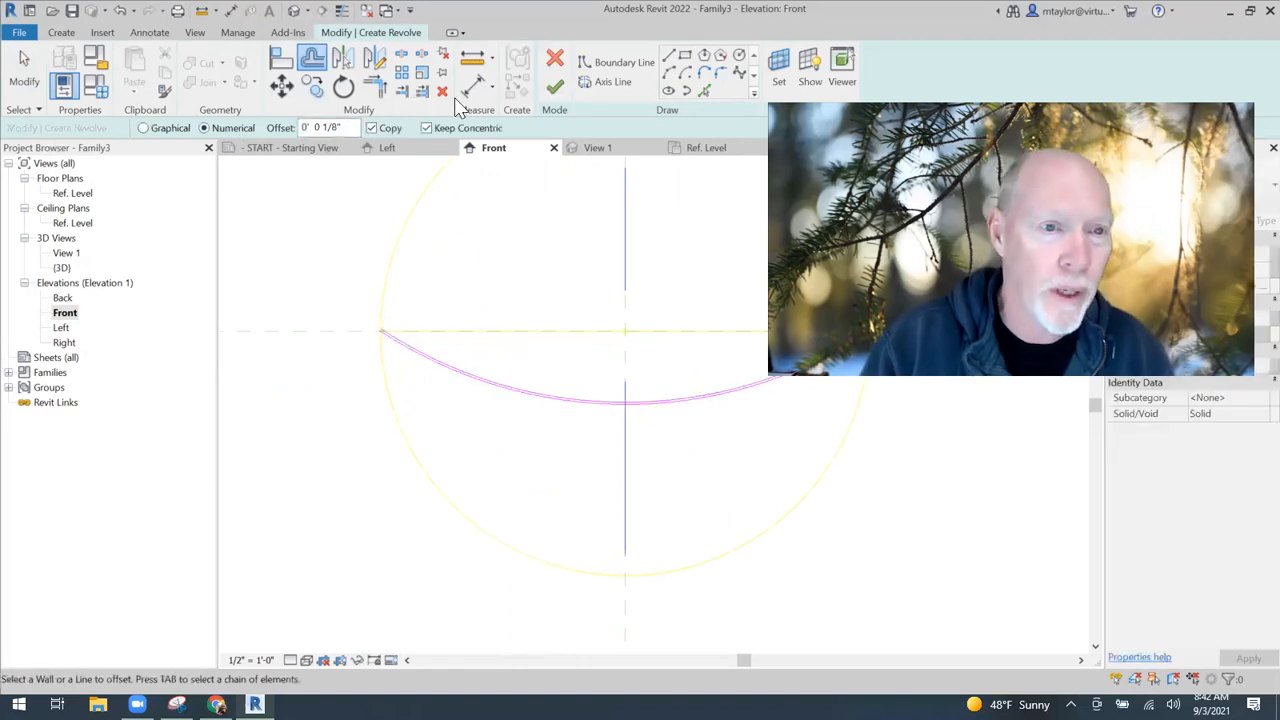
key("Escape")
Close the left end of the two parallel arcs with a short boundary line between their endpoints
scroll(392, 322, "up", 5)
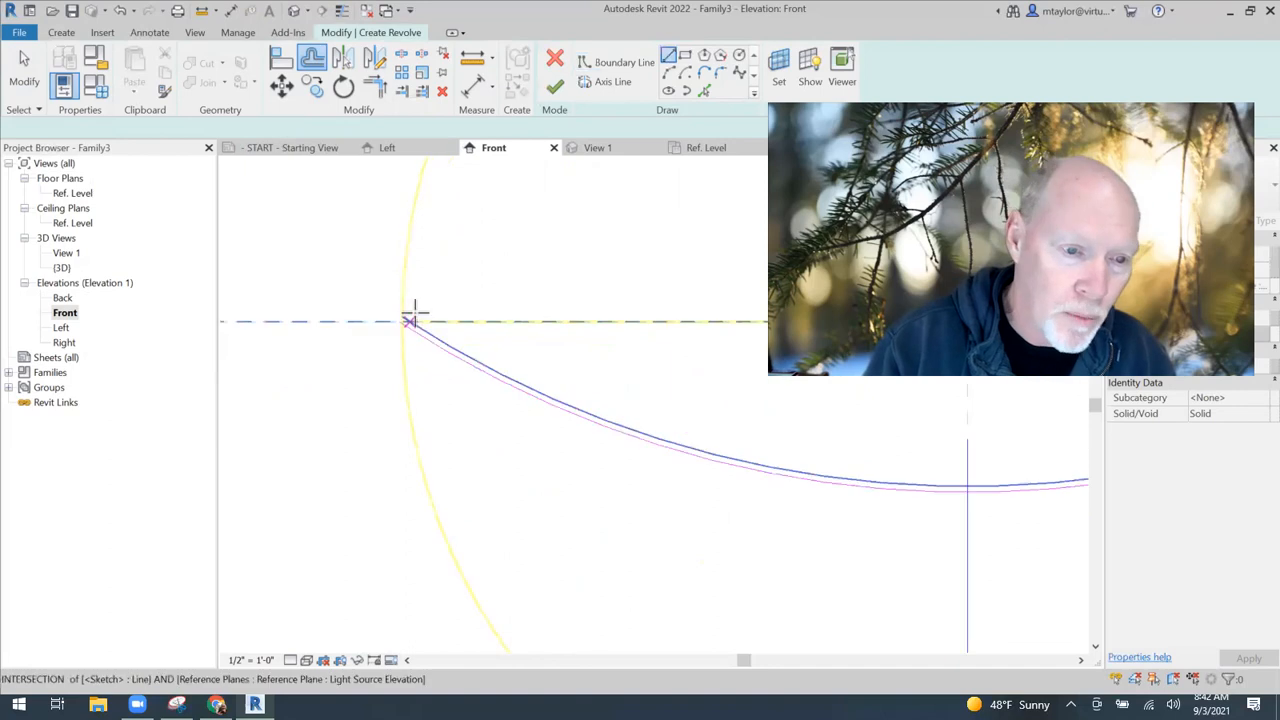
left_click(391, 324)
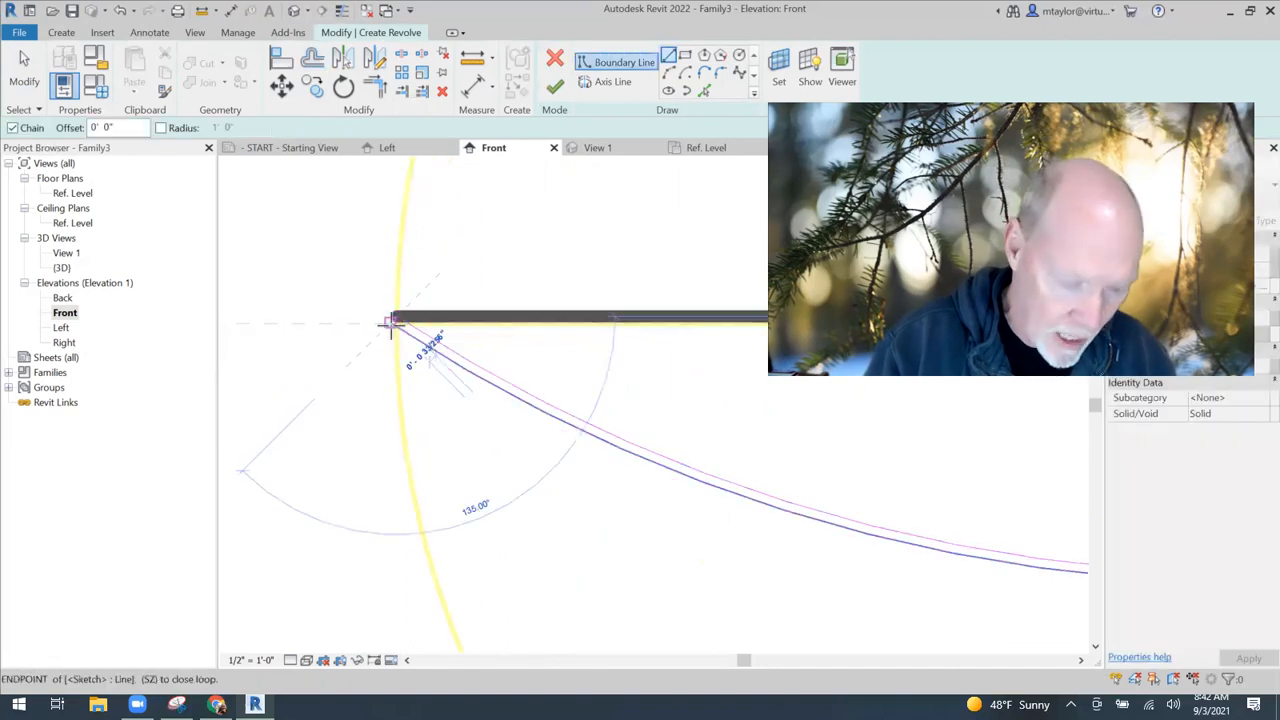
left_click(398, 318)
scroll(426, 370, "down", 1)
scroll(426, 370, "down", 3)
middle_click_drag(383, 408, 170, 362)
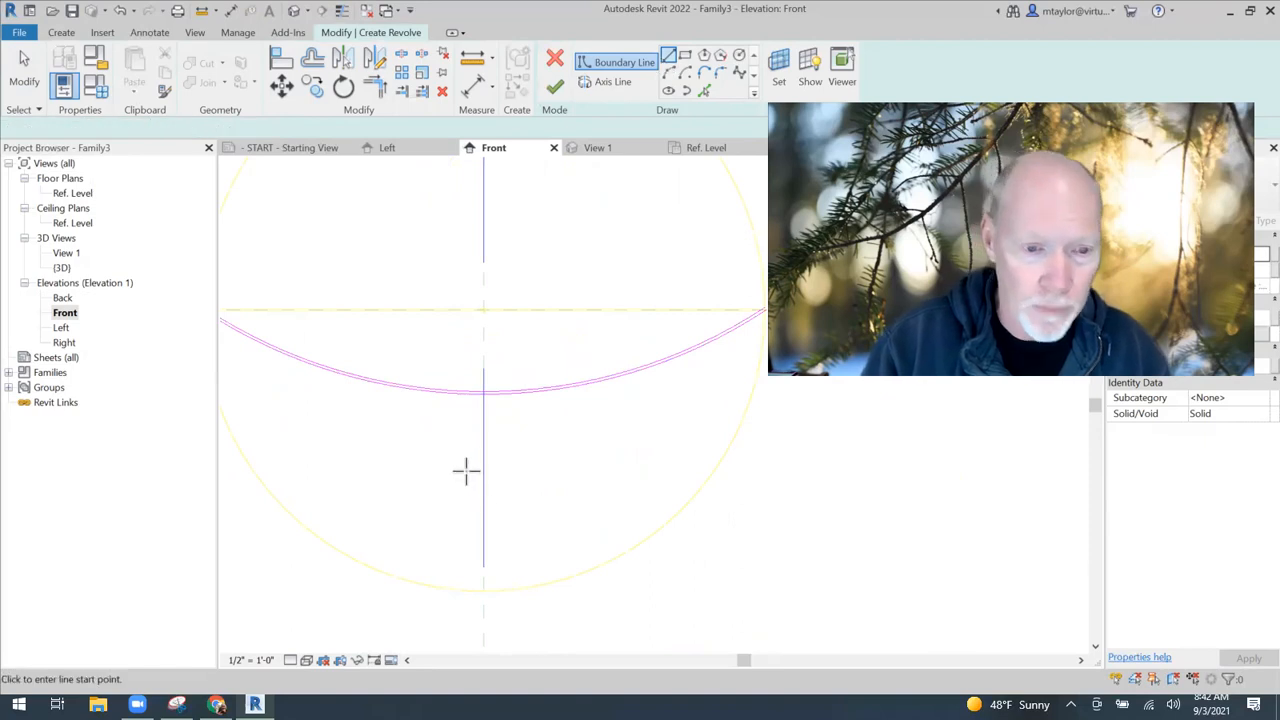
scroll(471, 443, "up", 2)
left_click(493, 357)
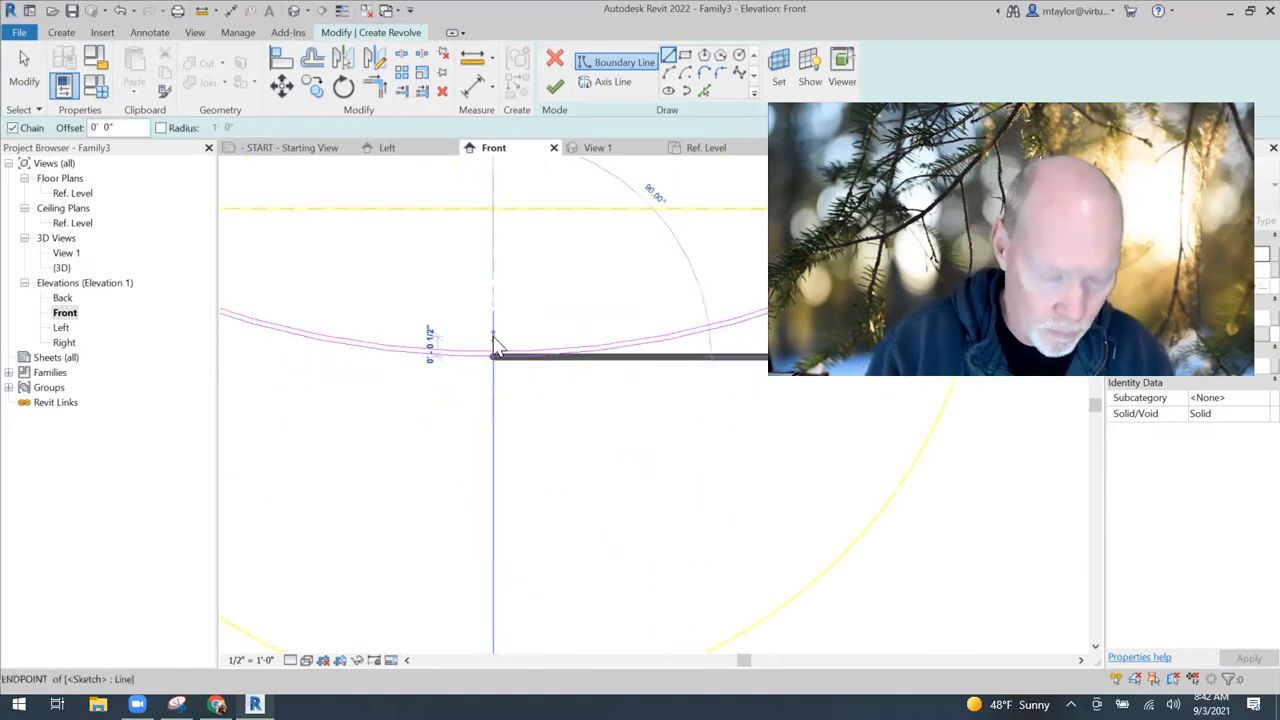
key("Escape")
key("Escape")
scroll(475, 362, "up", 5)
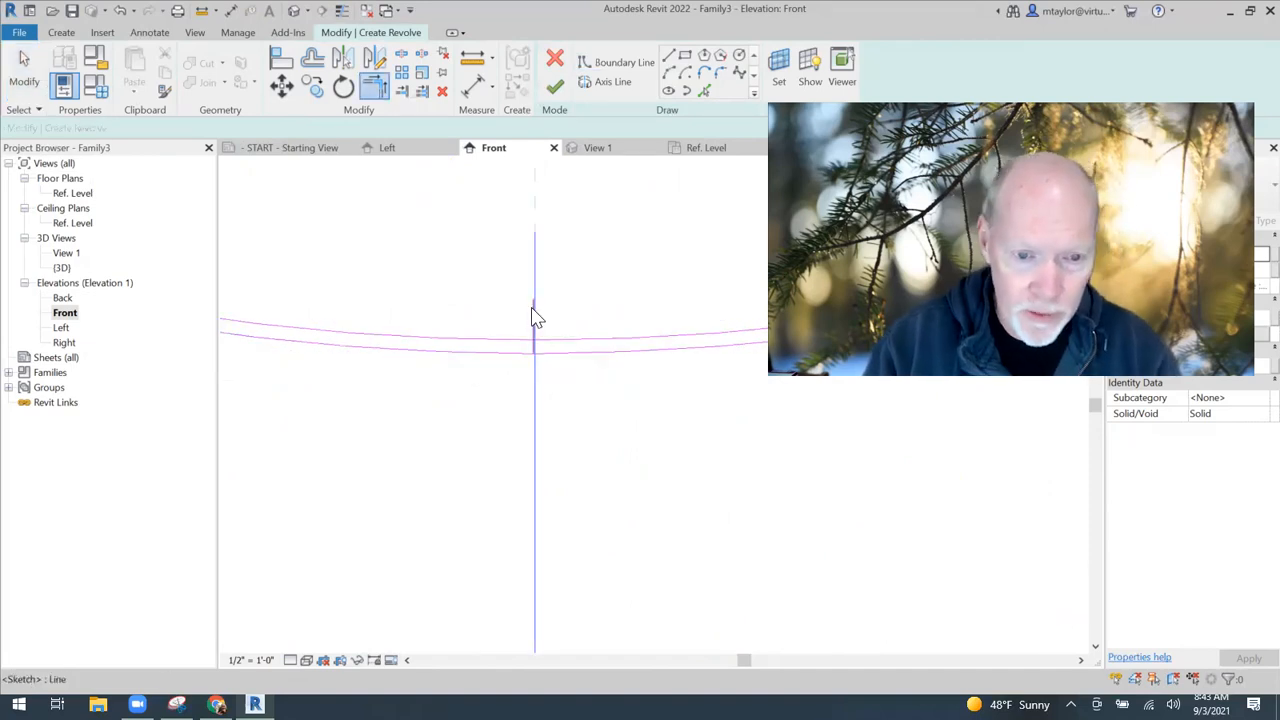
key("Escape")
left_click(534, 308)
key("Delete")
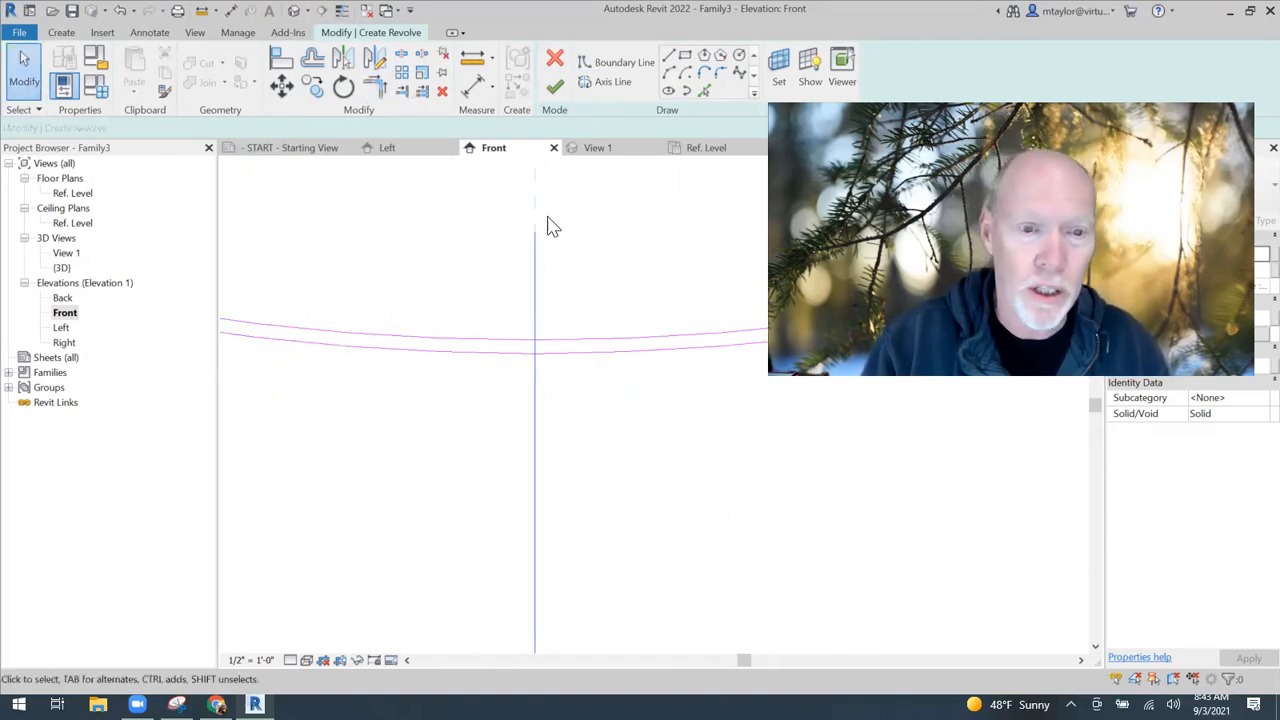
Sketch a vertical boundary line about 1" long on the centre reference plane, crossing both arcs
left_click(670, 60)
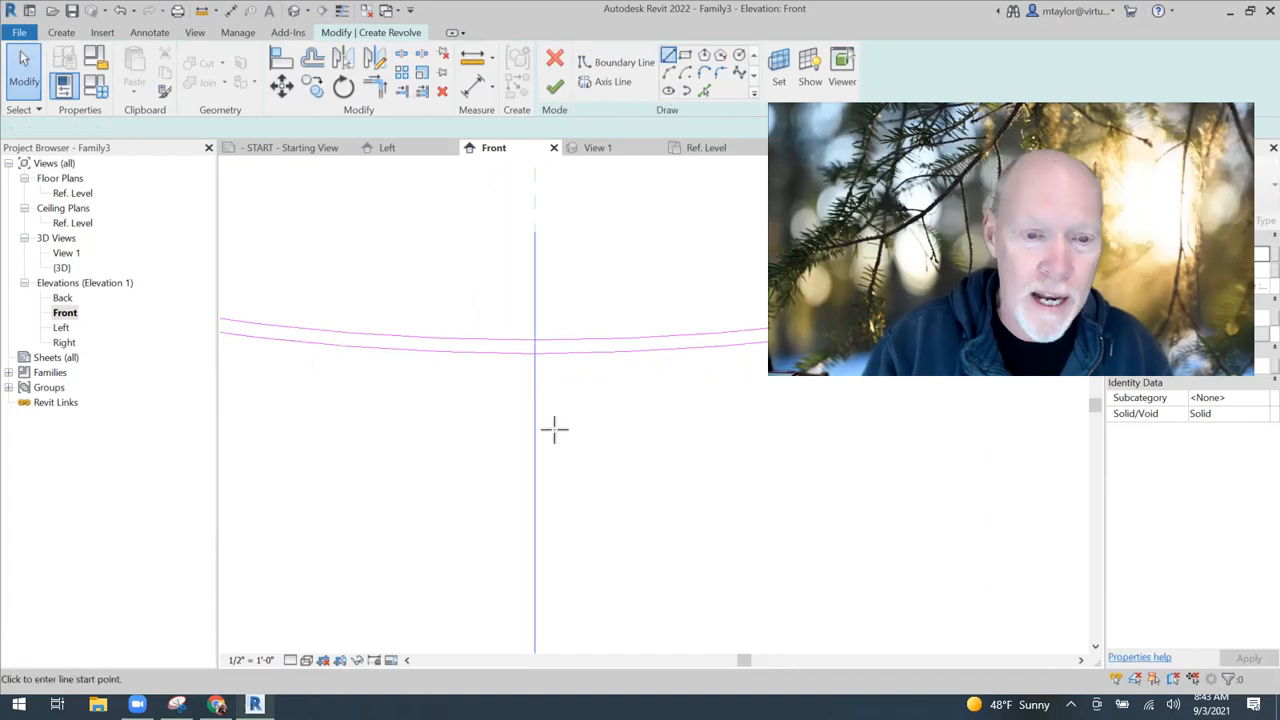
left_click(534, 354)
key("Escape")
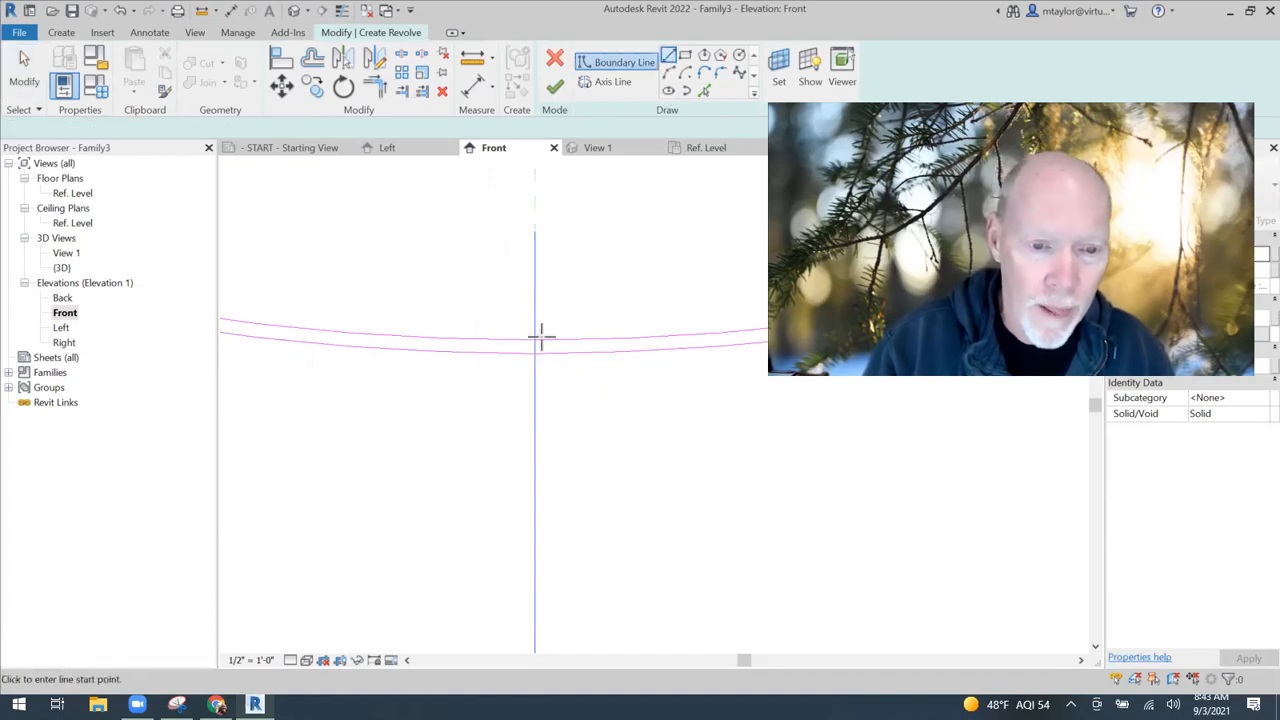
left_click(538, 376)
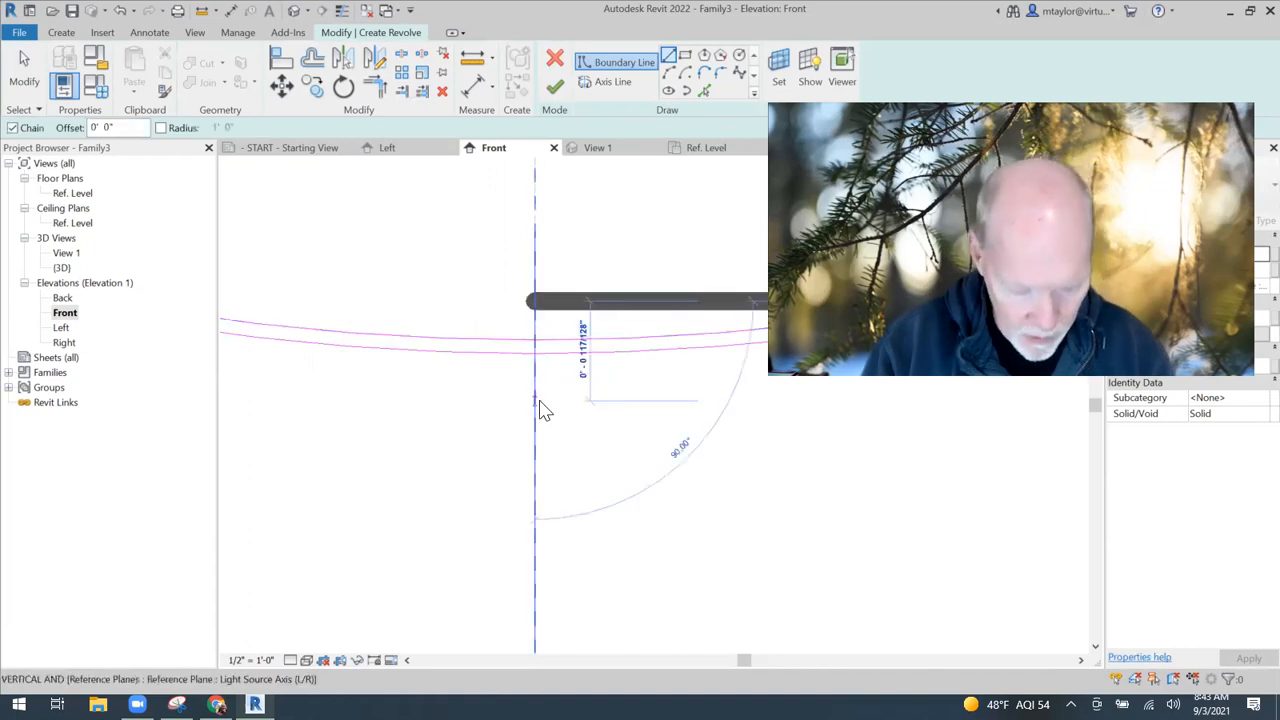
key("Escape")
key("Escape")
Trim both arcs and the short centre line to each other, keeping the left half as a closed profile
key("t")
key("r")
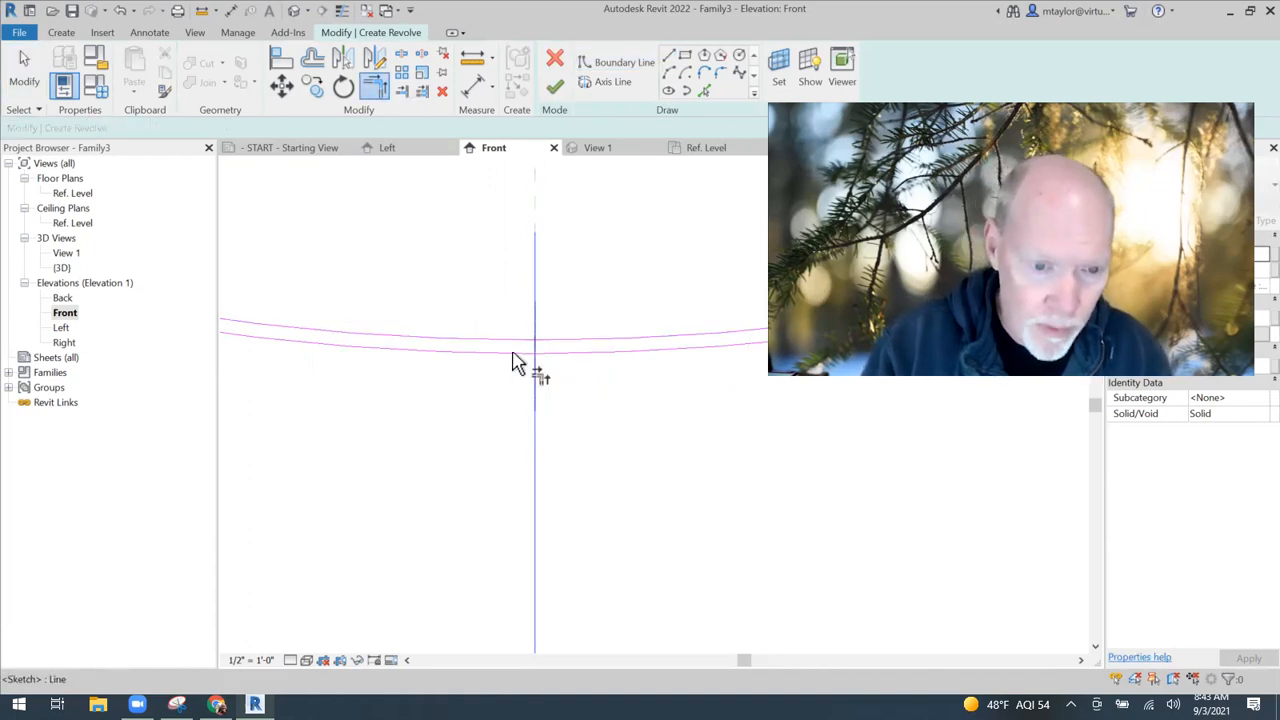
left_click(519, 364)
left_click(513, 356)
scroll(366, 430, "down", 5)
middle_click_drag(366, 430, 512, 460)
middle_click_drag(416, 396, 449, 409)
scroll(449, 409, "down", 2)
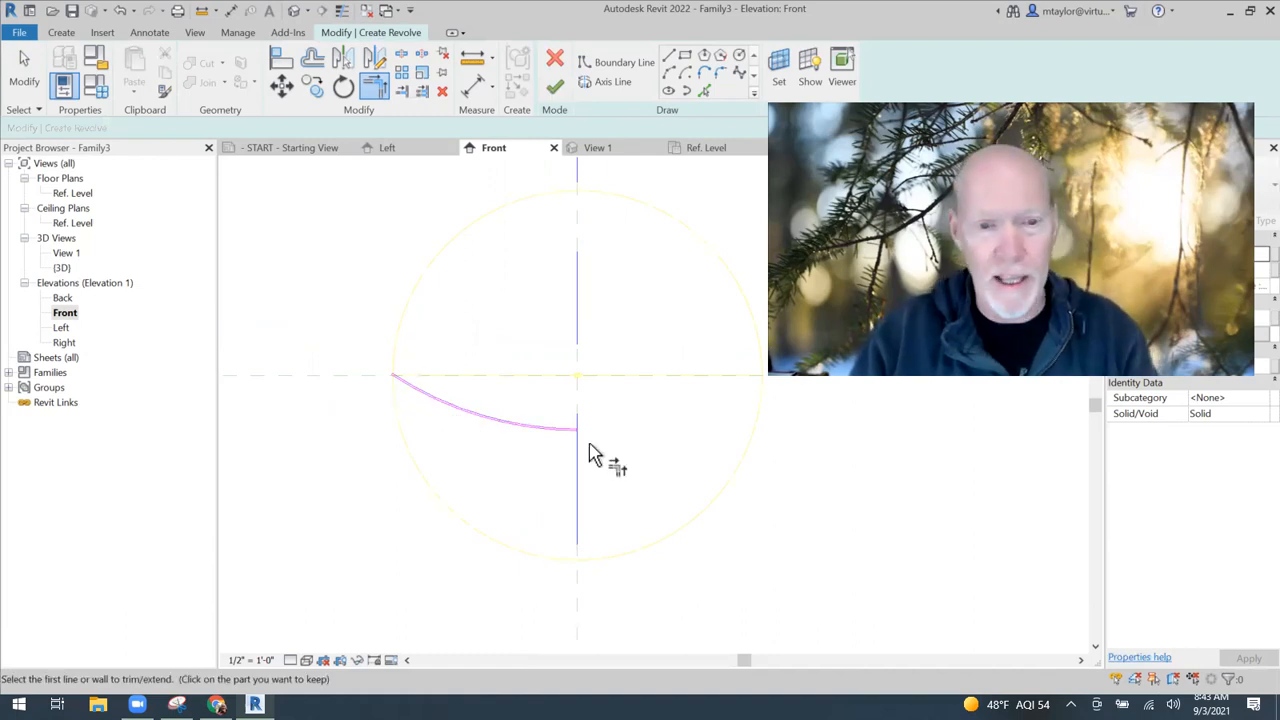
key("t")
key("r")
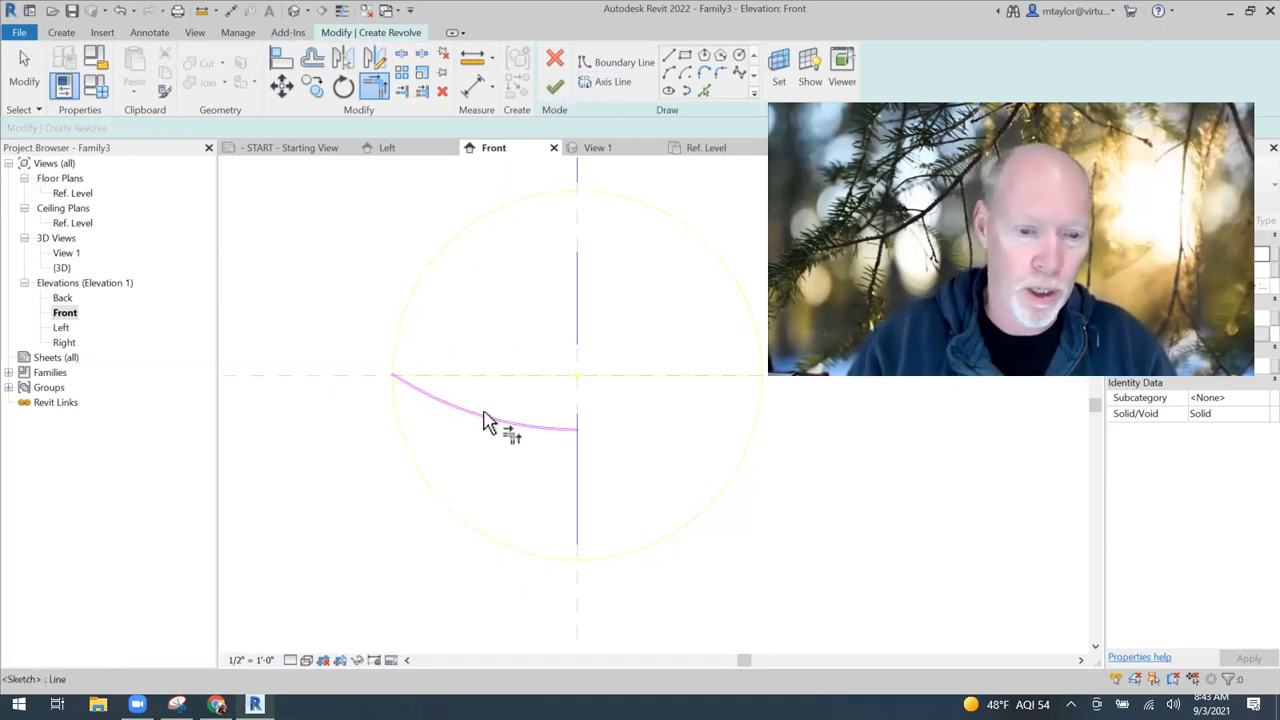
key("t")
key("r")
Finish the revolve sketch to create the shallow dish below the light source centre
left_click(555, 88)
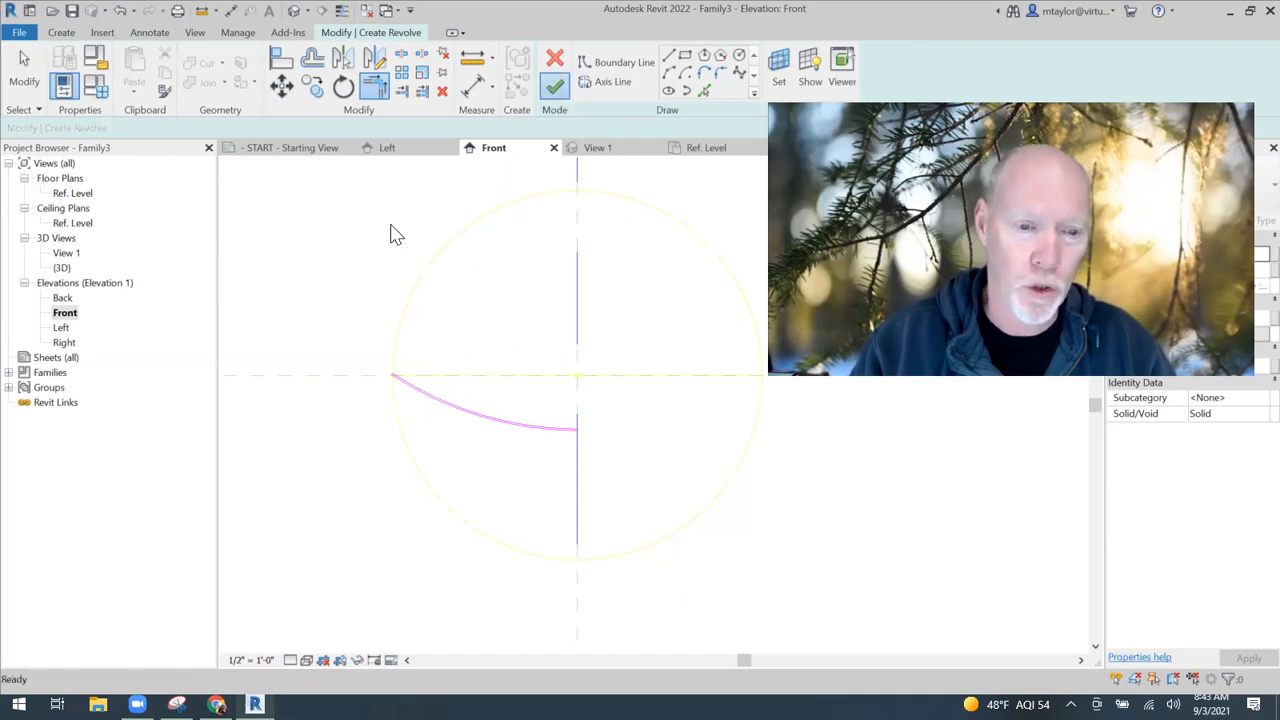
left_click(378, 500)
scroll(380, 503, "down", 2)
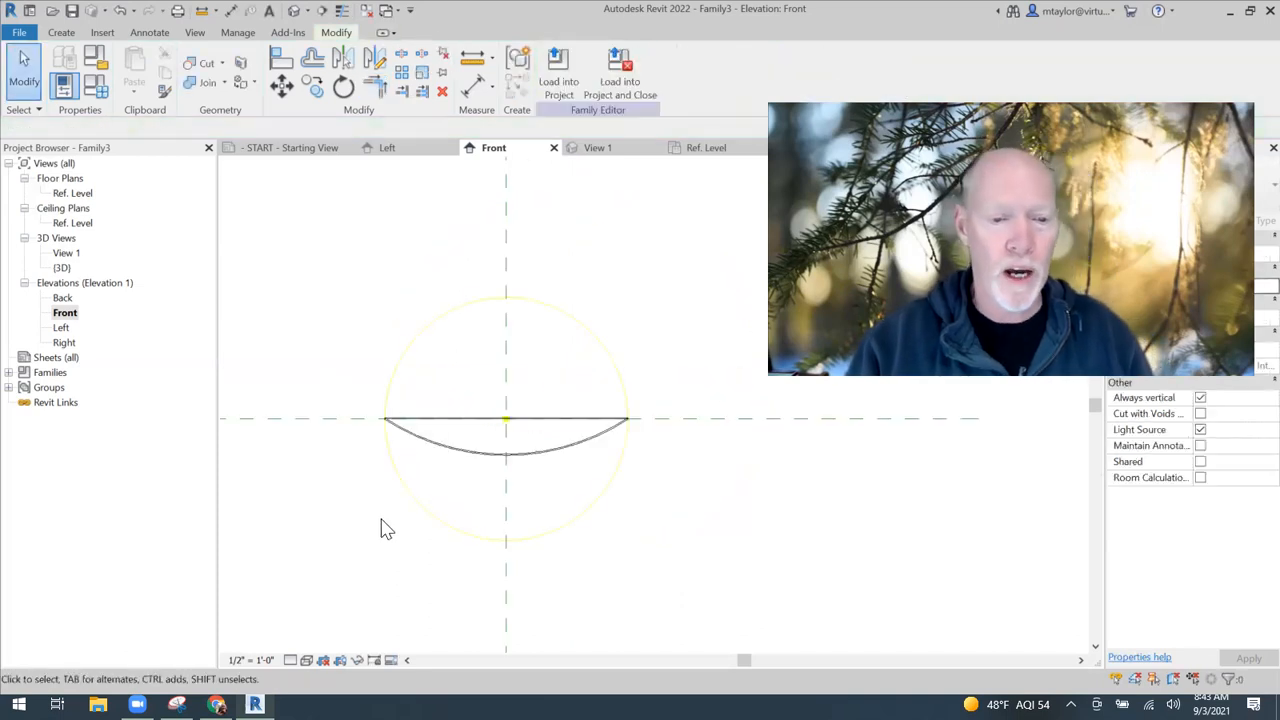
Assign the Glass material to the revolved dish
left_click(593, 444)
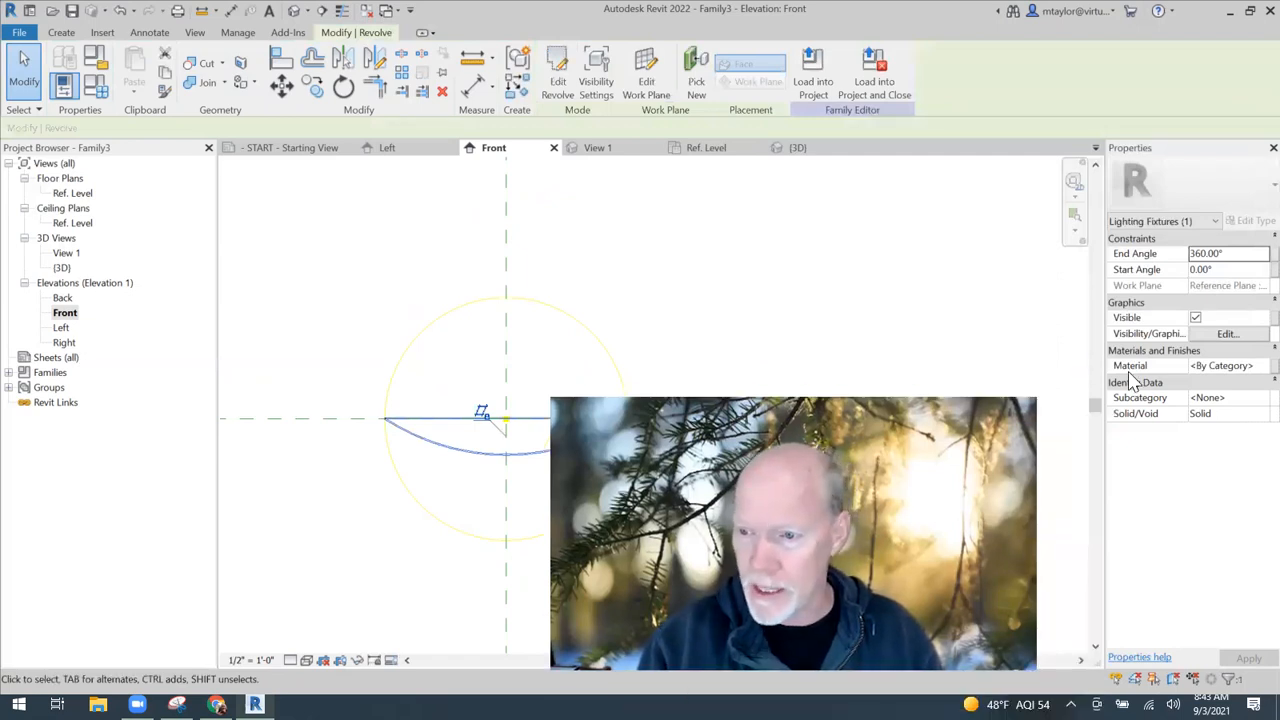
middle_click_drag(699, 440, 618, 300)
left_click(618, 300)
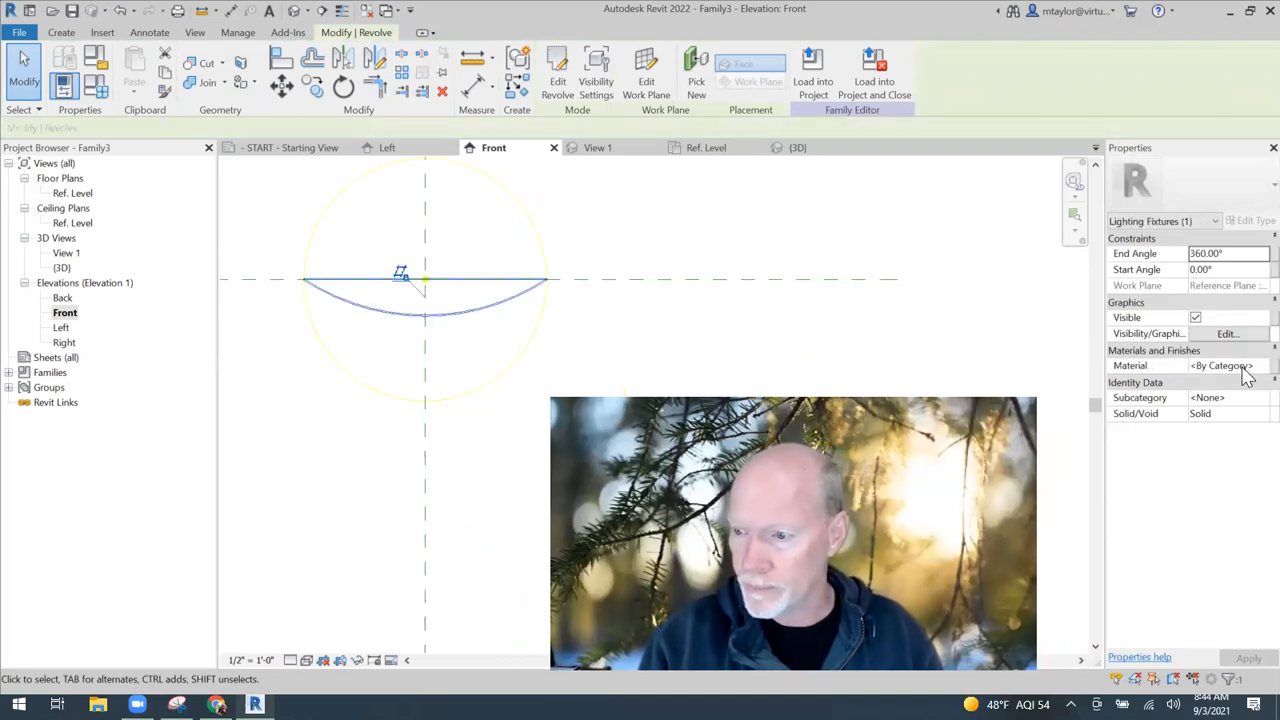
left_click(1243, 366)
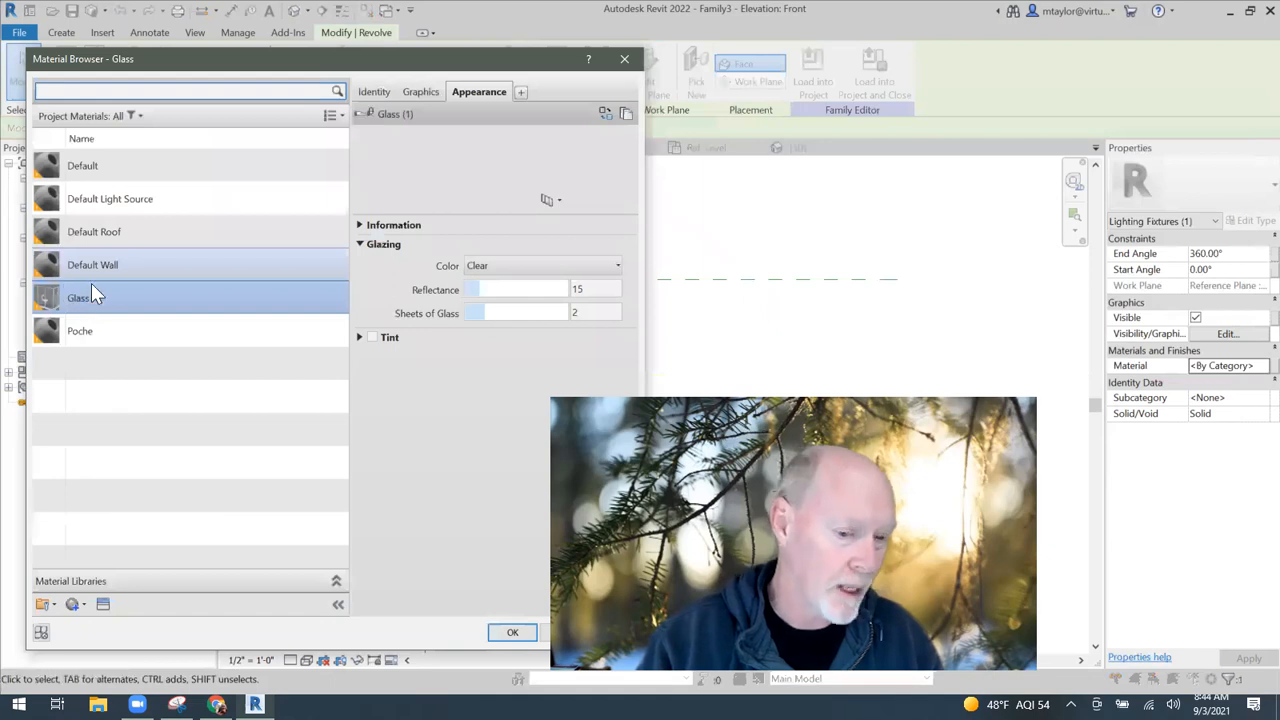
left_click(510, 633)
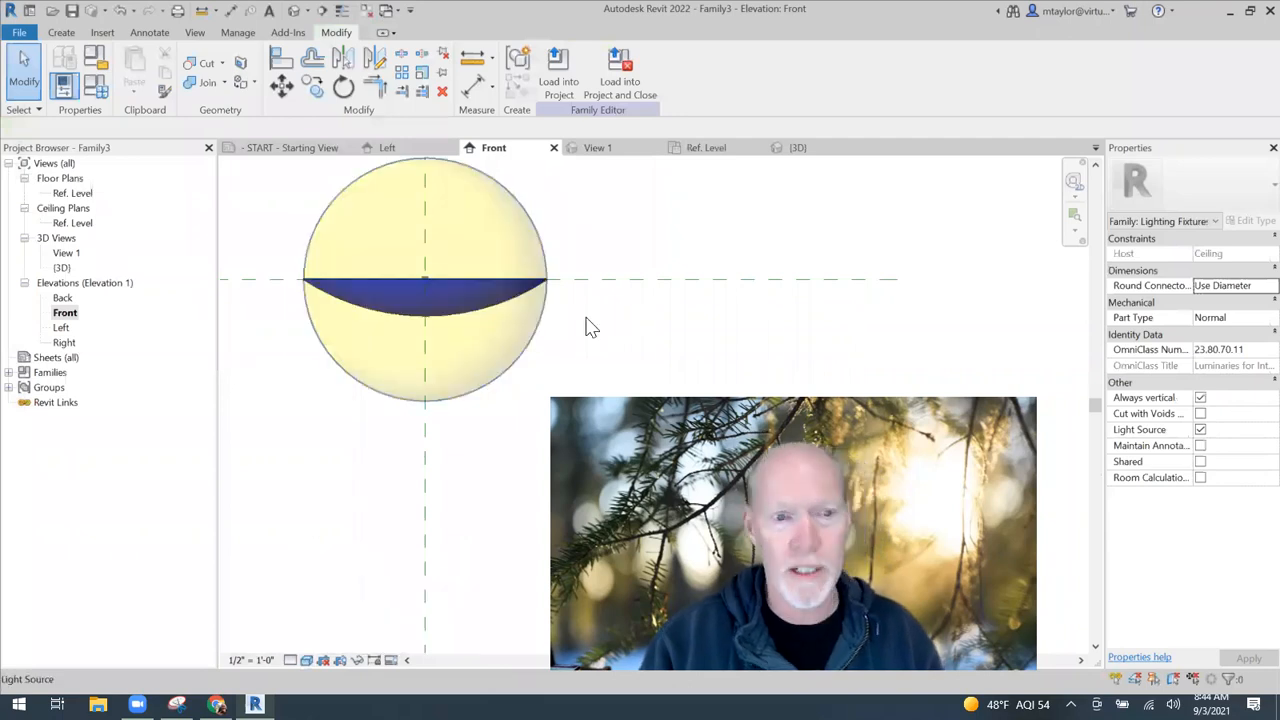
Turn off the Light Source subcategory of Lighting Fixtures in the Front elevation's visibility overrides
middle_click_drag(590, 328, 610, 370)
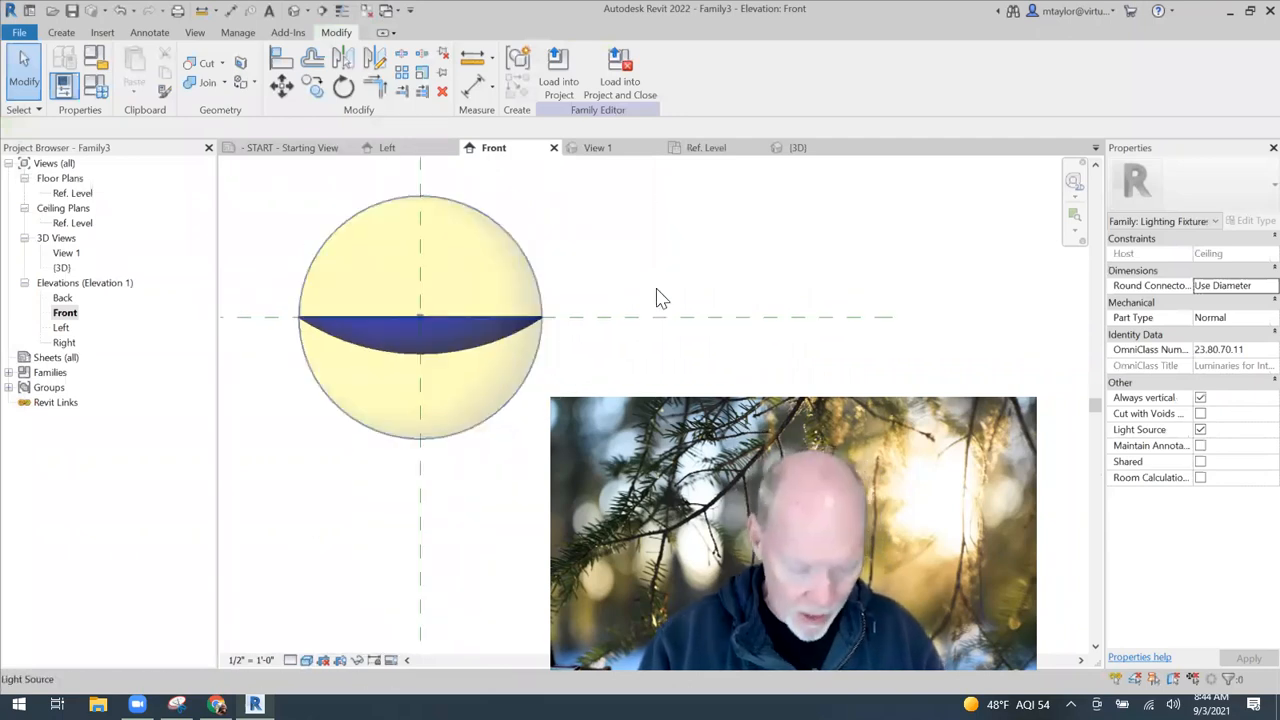
key("v")
key("g")
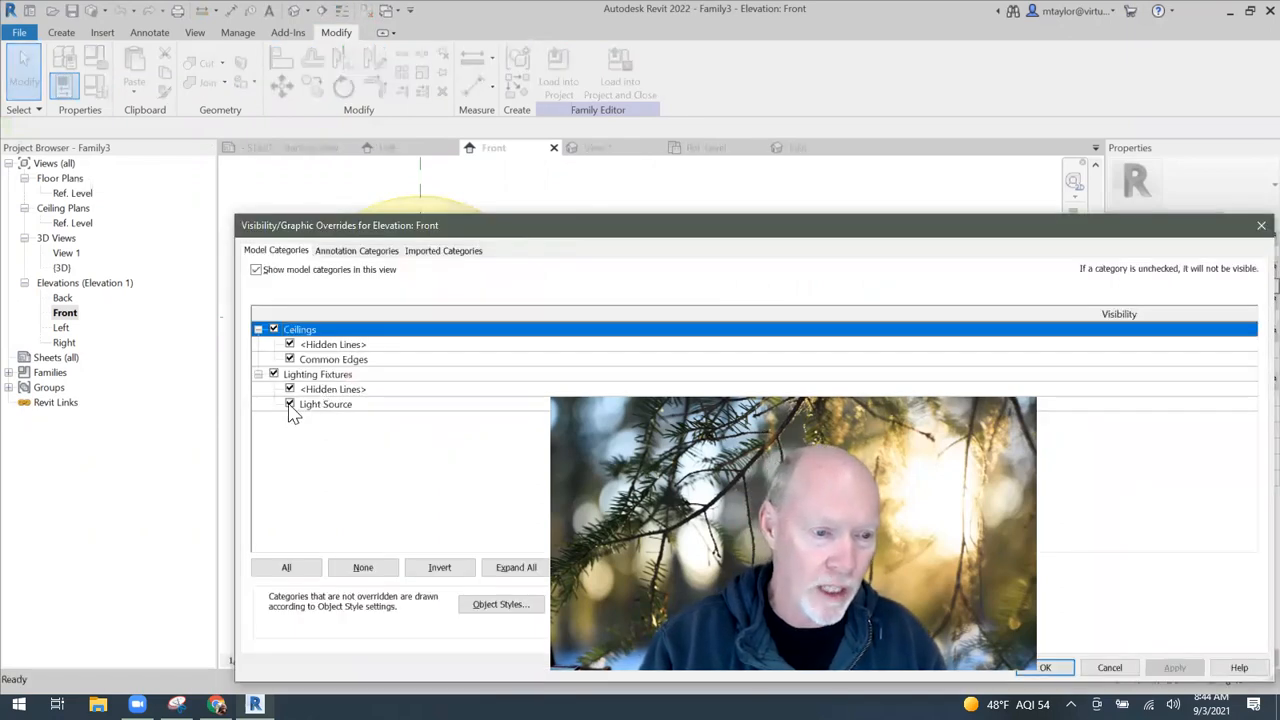
left_click(289, 405)
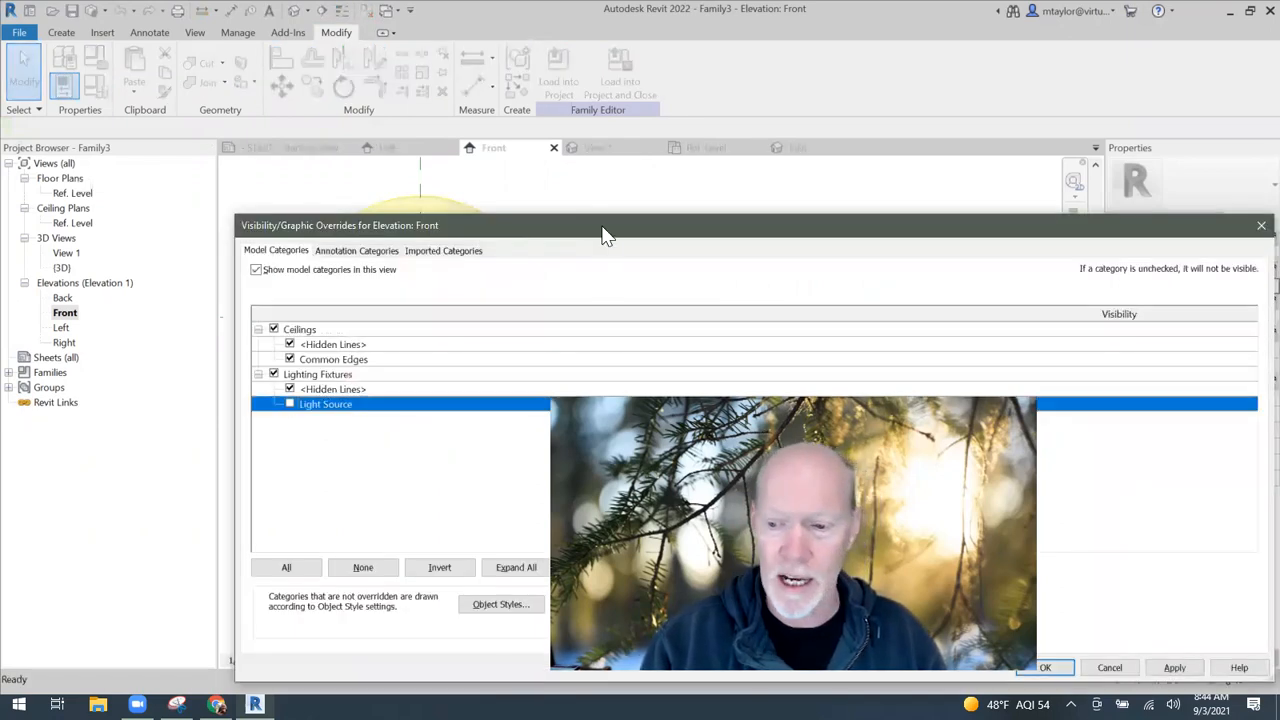
left_click_drag(604, 232, 662, 177)
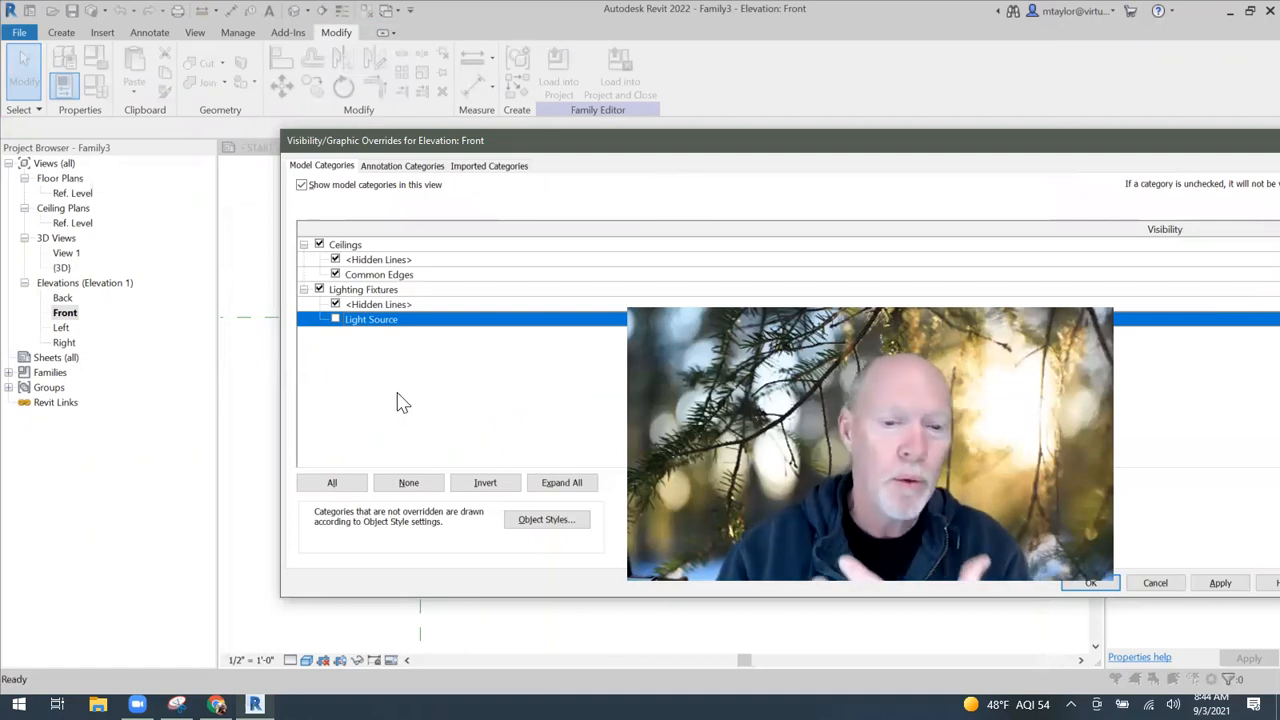
key("Return")
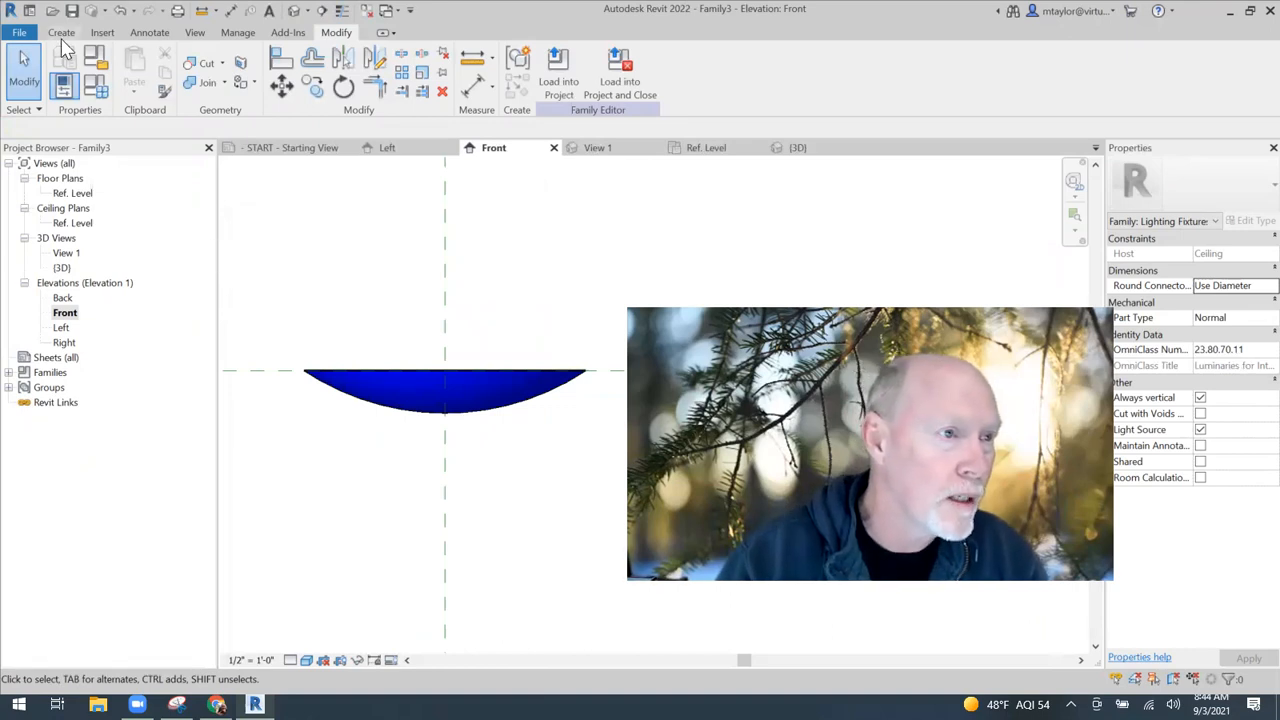
Start a new Revolve and sketch a vertical axis line about 8" long on the centre plane above the dish
left_click(61, 36)
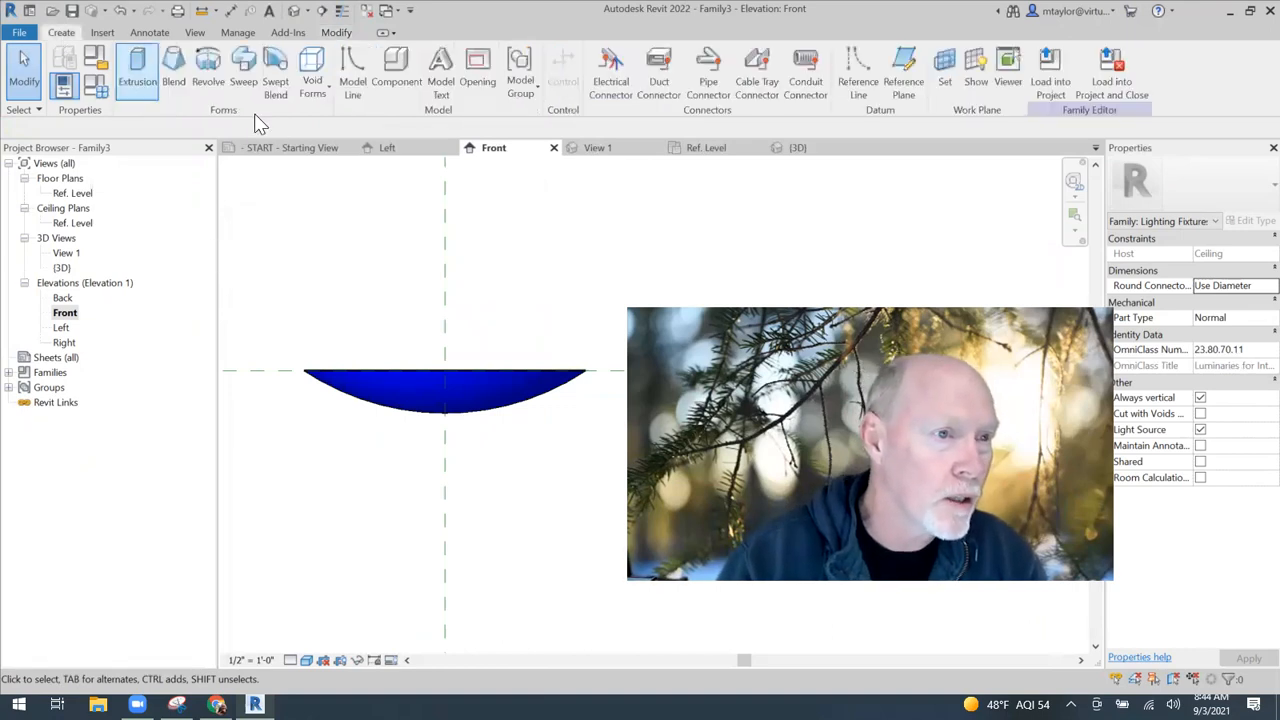
left_click(605, 81)
left_click(445, 208)
left_click(445, 299)
Sketch a boundary rectangle about 1/2" by 4 1/4" over the dish's left rim and finish the revolve as a ring
left_click(620, 63)
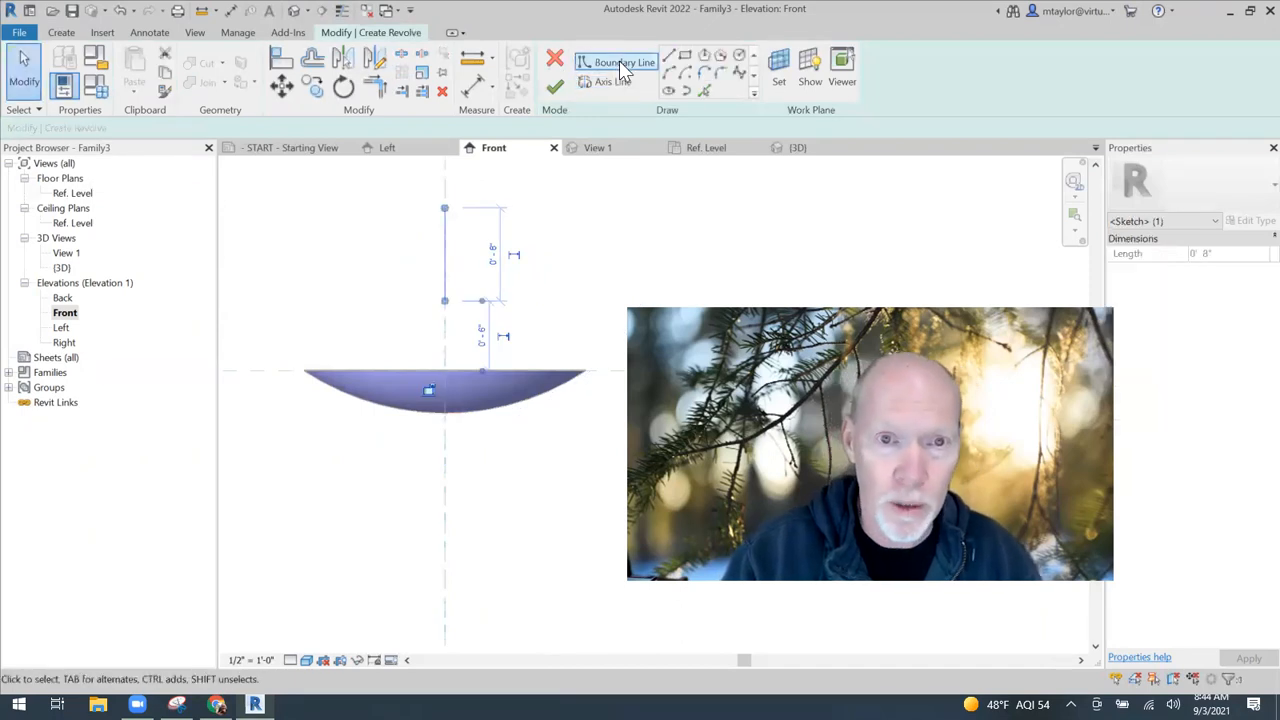
scroll(314, 368, "up", 5)
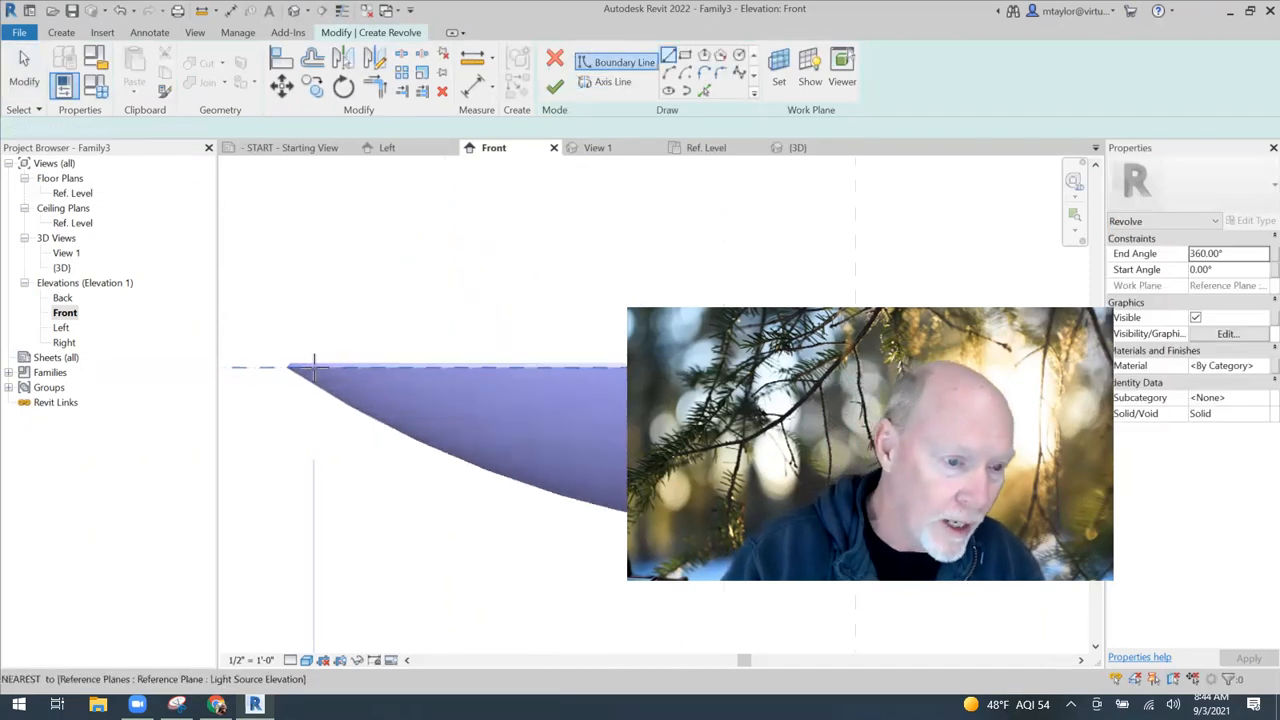
middle_click_drag(291, 297, 361, 351)
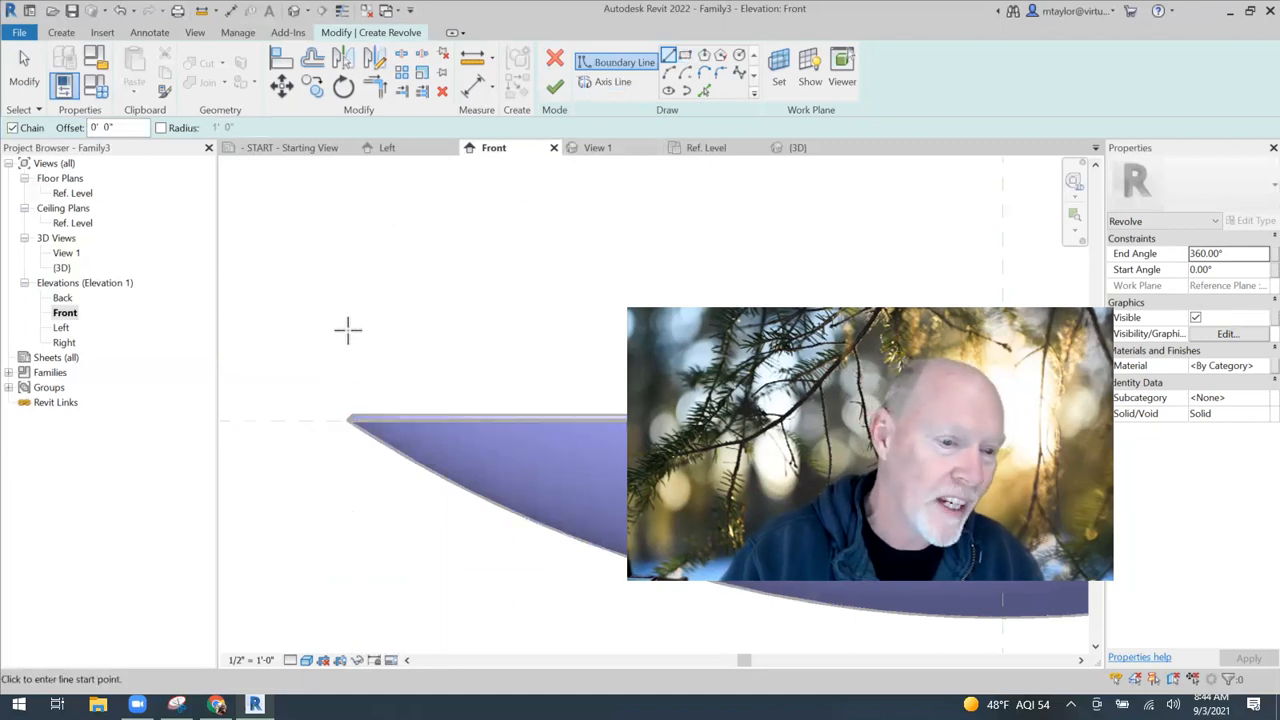
left_click(685, 56)
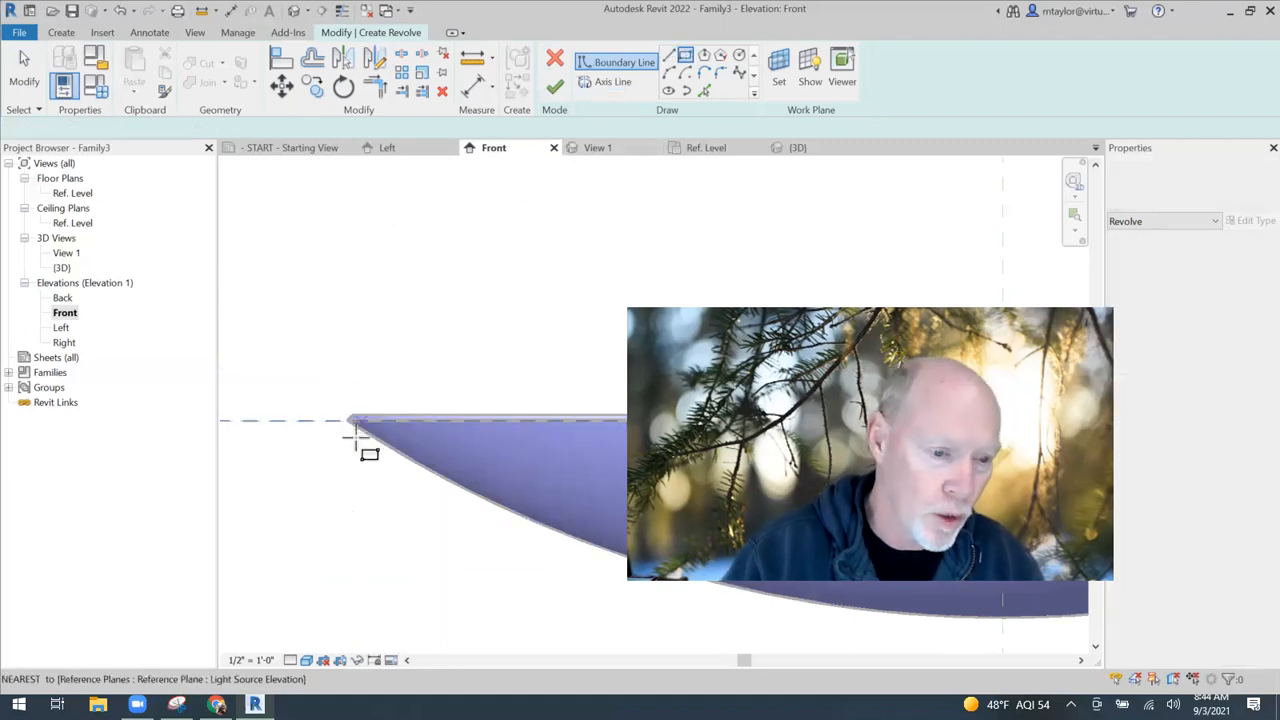
left_click(358, 440)
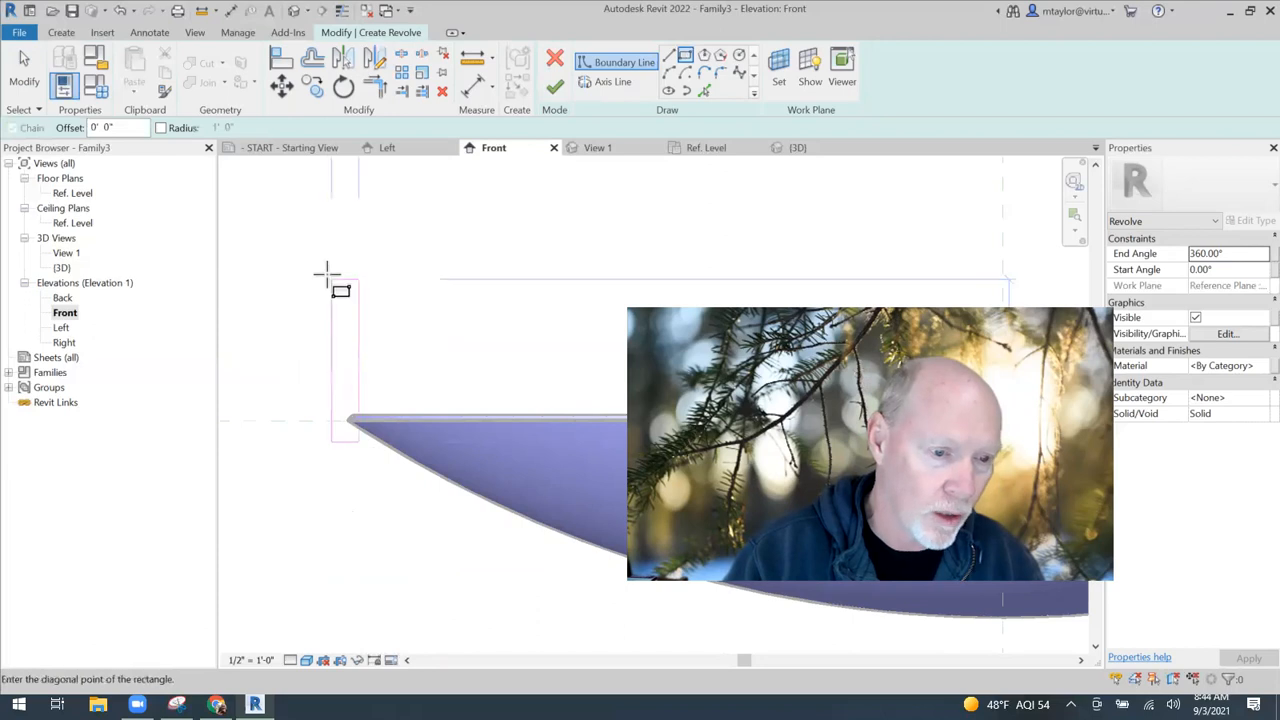
left_click(331, 212)
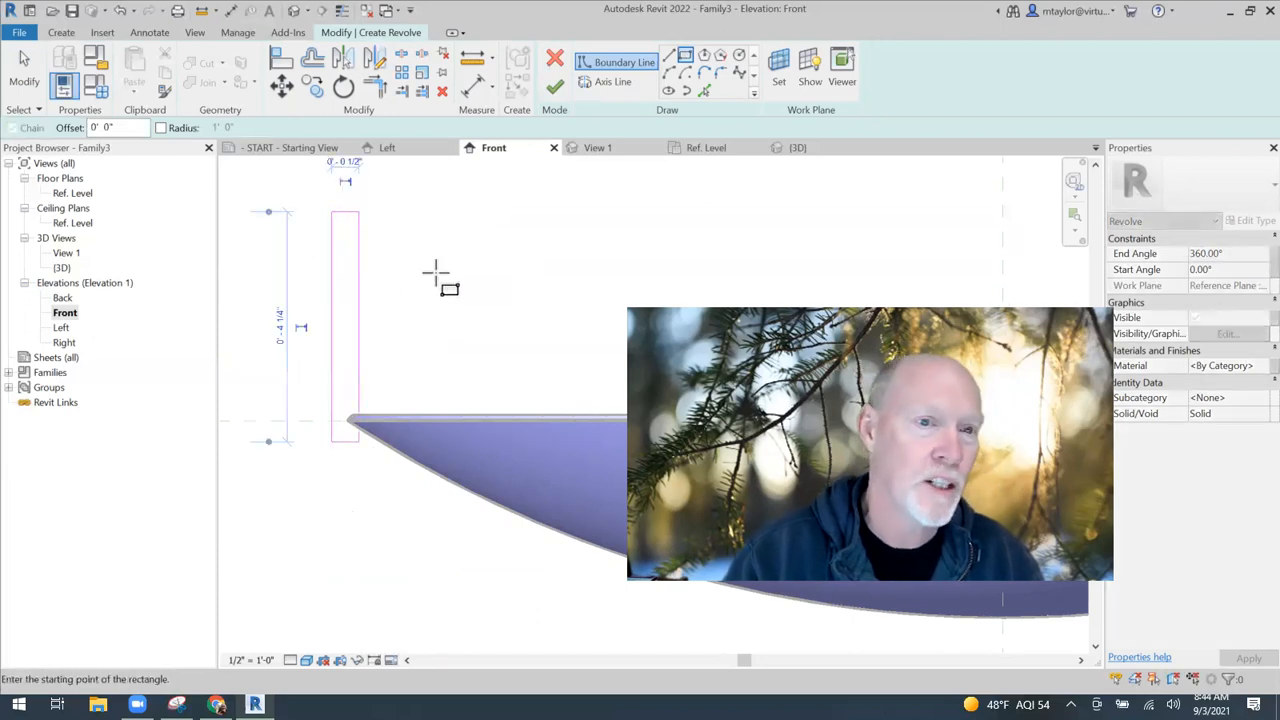
left_click(555, 90)
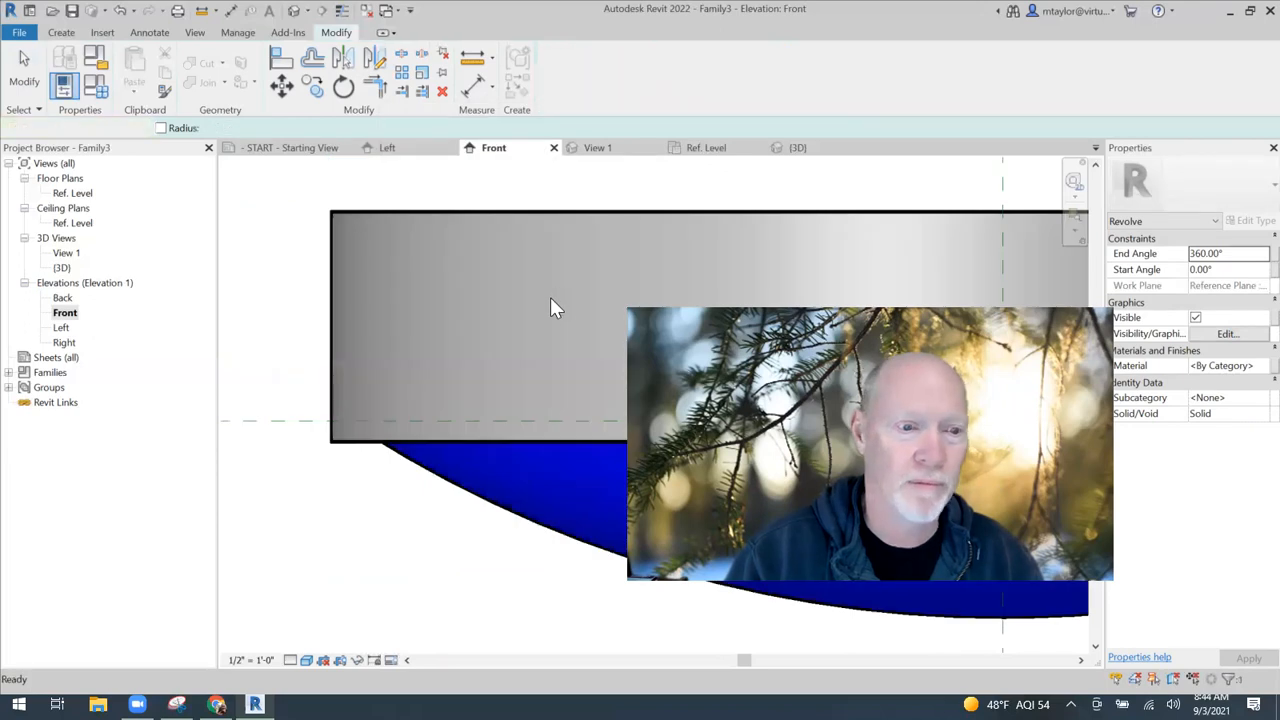
Lower the top face of the revolved ring to a little over half its height
scroll(460, 540, "down", 4)
left_click(360, 551)
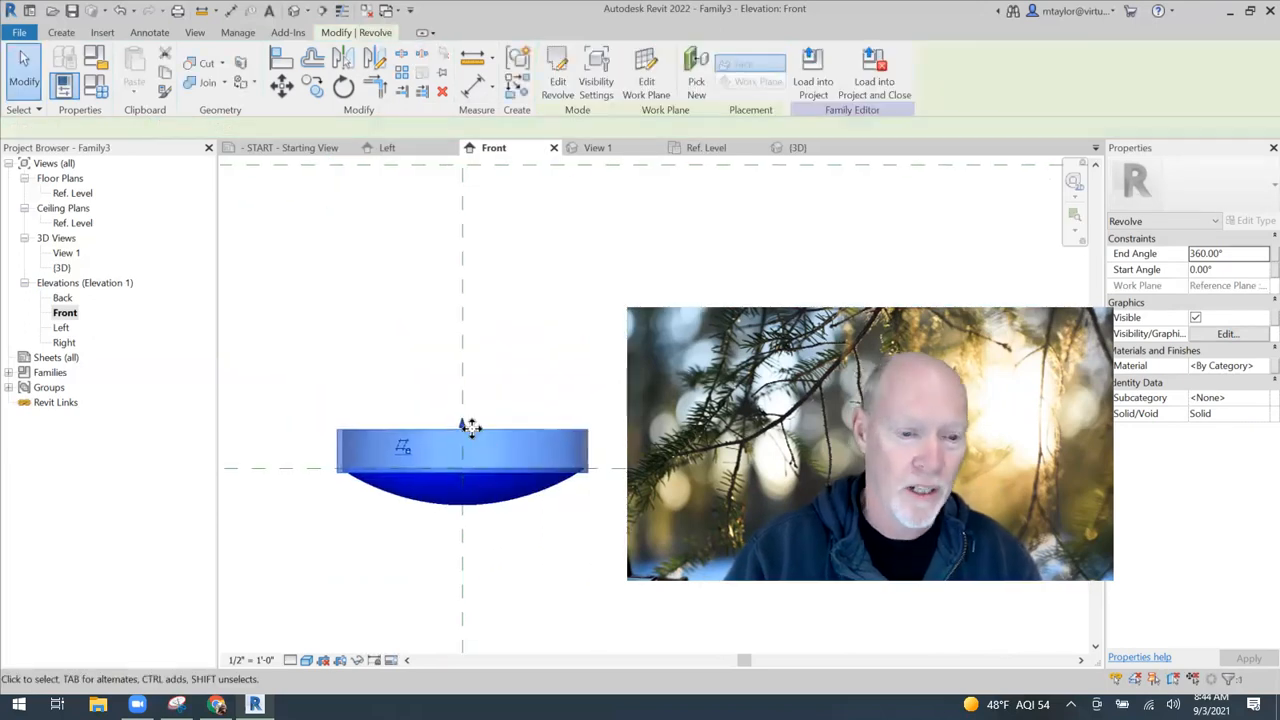
left_click(366, 597)
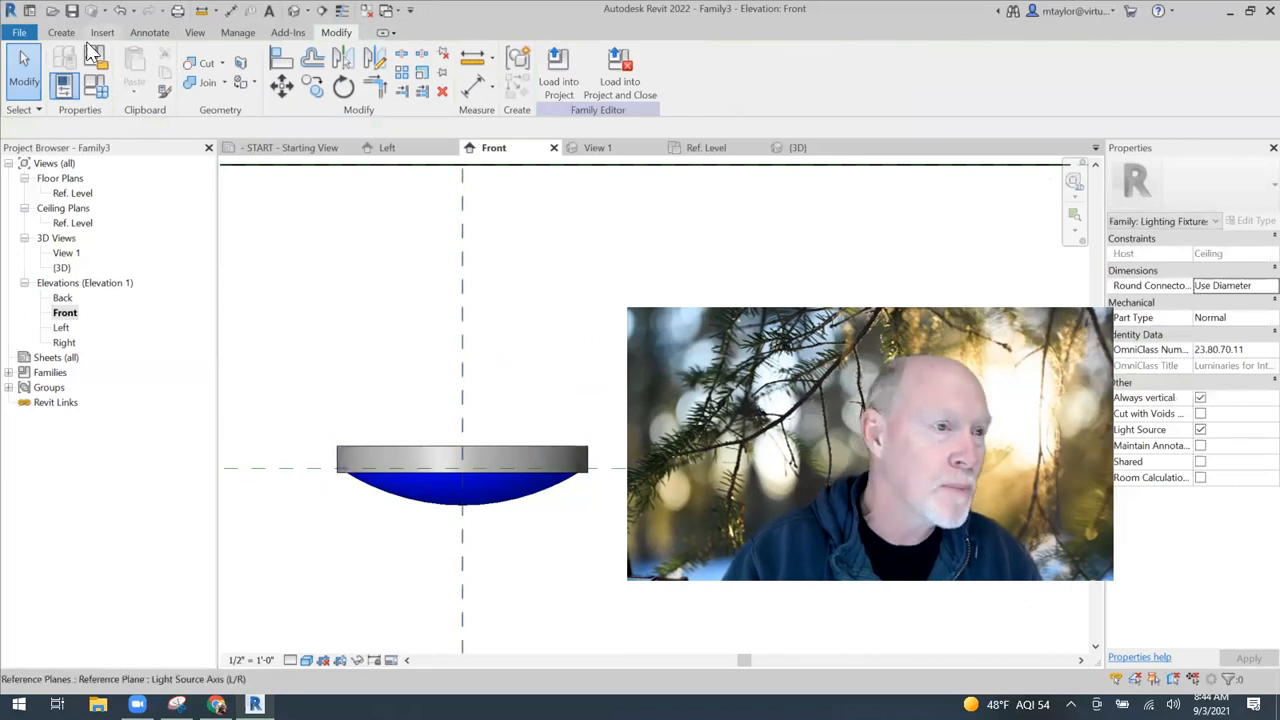
Start another Revolve and sketch a vertical axis line about 5" long on the centre plane above the ring
left_click(149, 33)
left_click(60, 33)
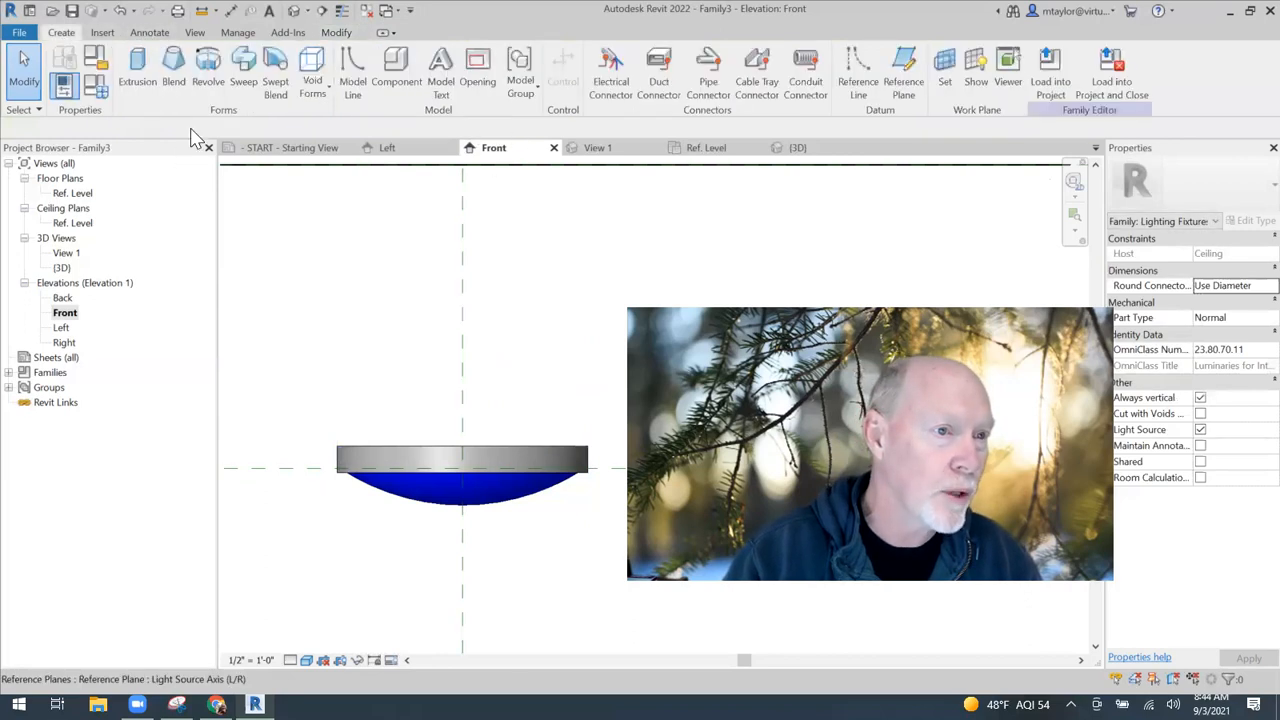
left_click(208, 64)
left_click(612, 81)
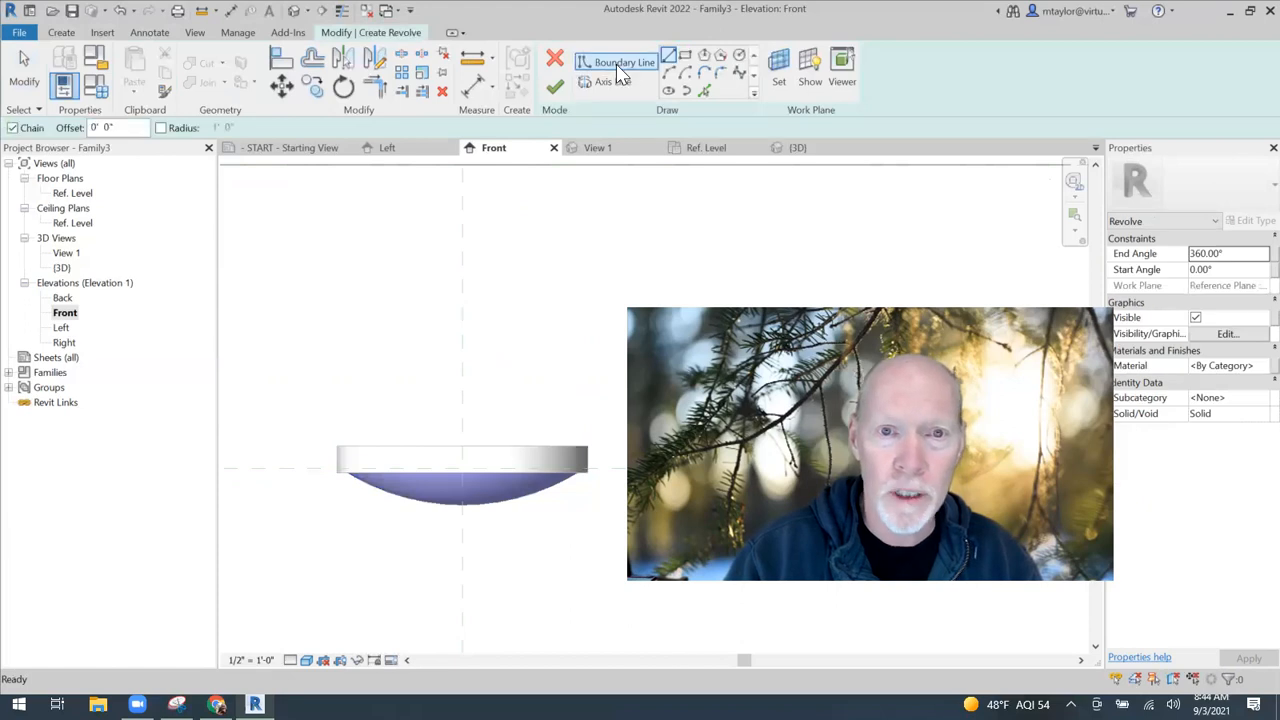
left_click(462, 286)
left_click(462, 335)
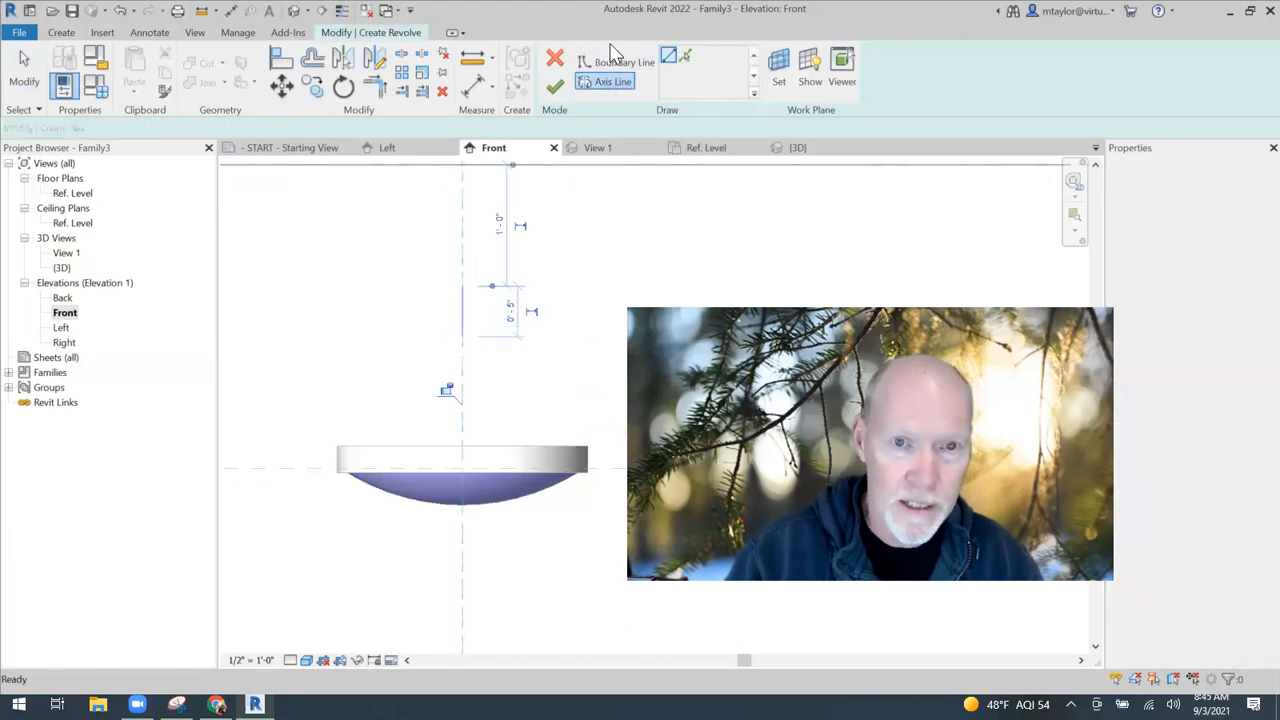
Sketch a boundary rectangle about 1/2" by 1" just outside the ring's left side and finish the revolve as an outer band
left_click(685, 56)
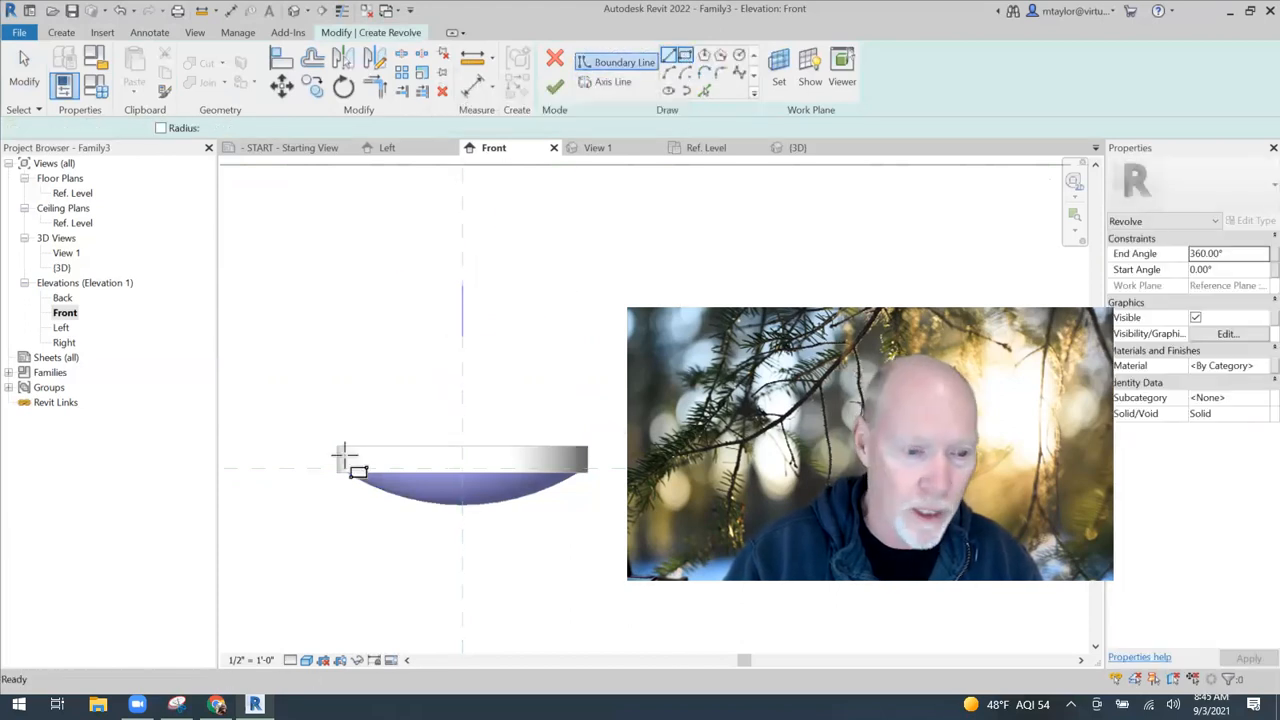
scroll(355, 455, "up", 4)
left_click(355, 441)
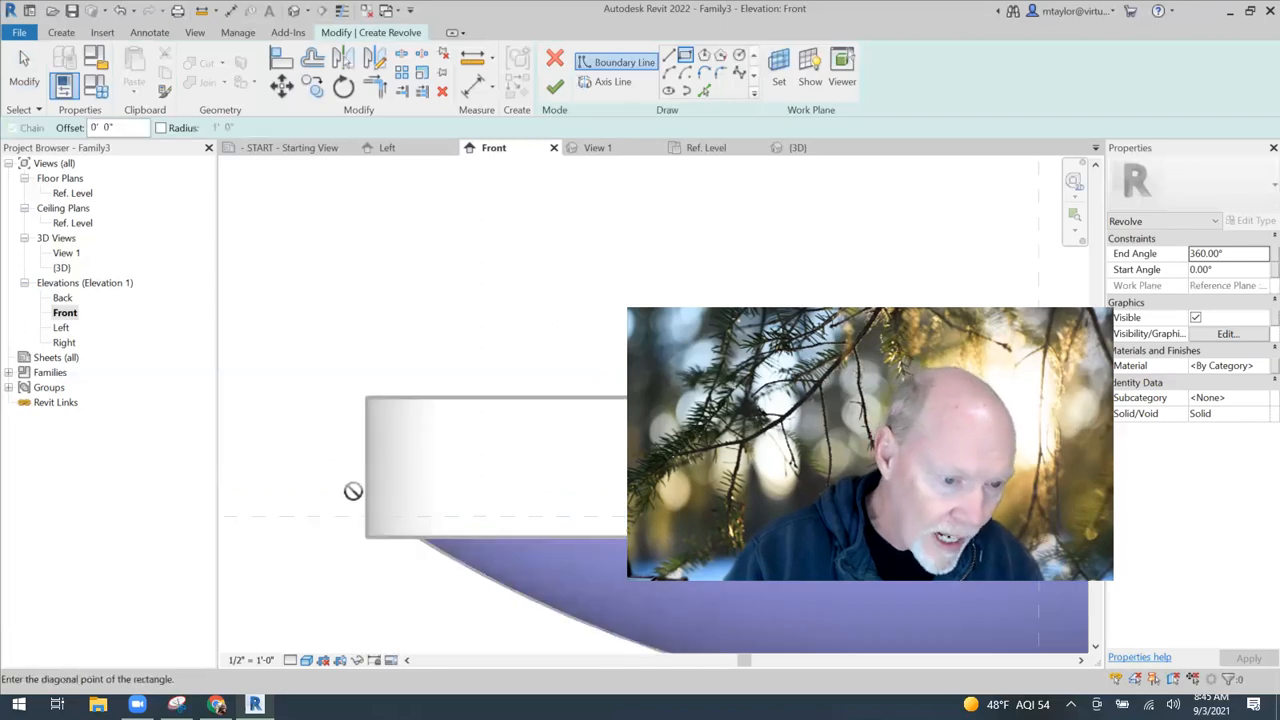
left_click(370, 484)
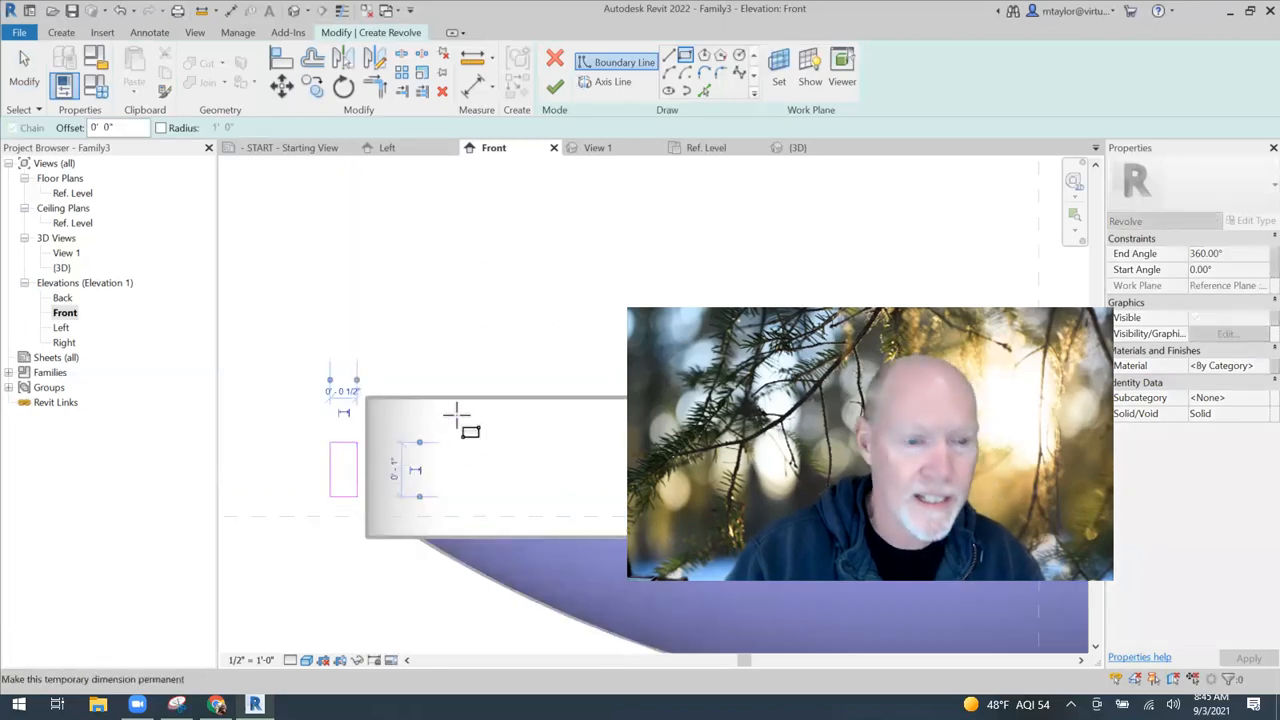
scroll(457, 415, "down", 3)
key("Escape")
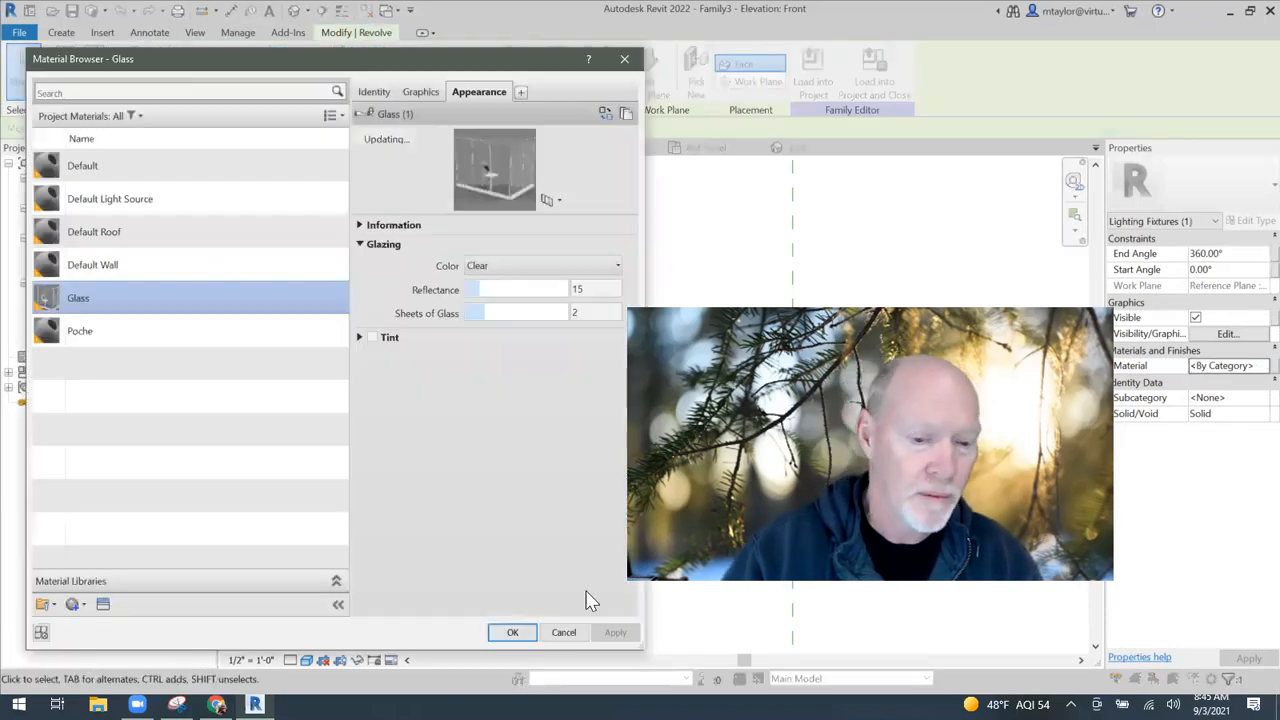
Assign the Glass material to the new outer band around the ring
left_click(512, 634)
left_click(471, 594)
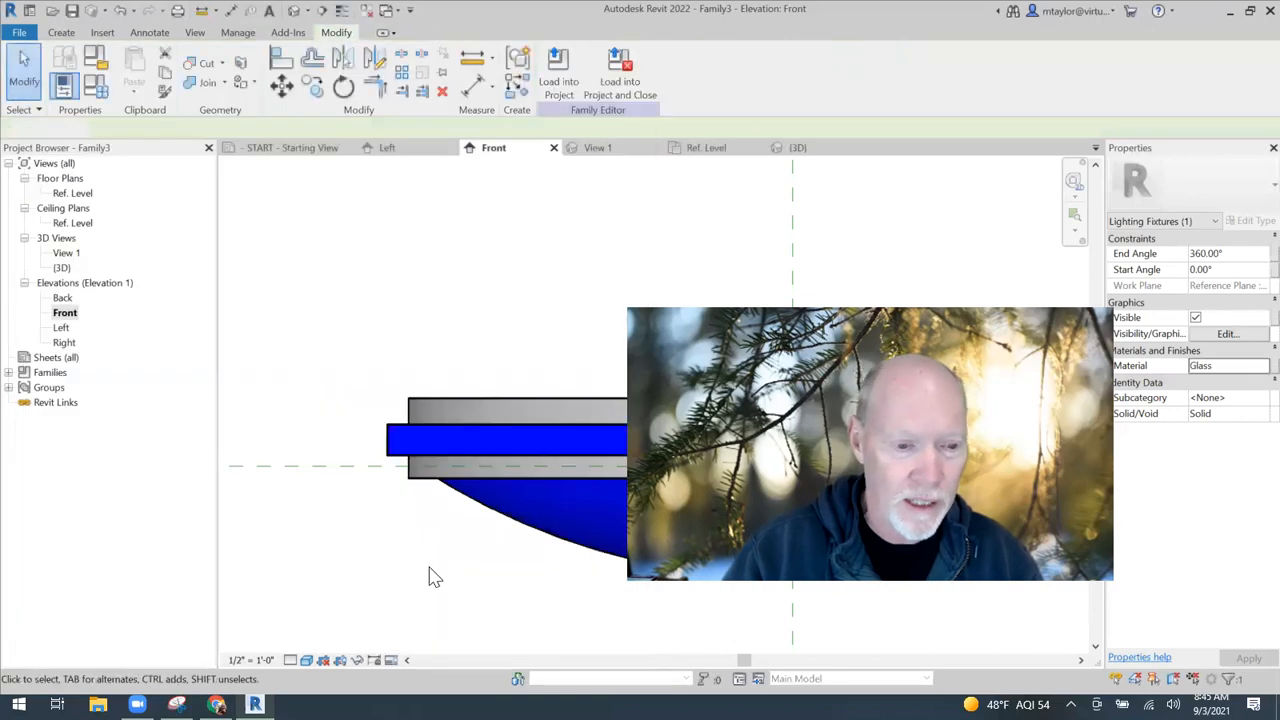
scroll(340, 484, "down", 2)
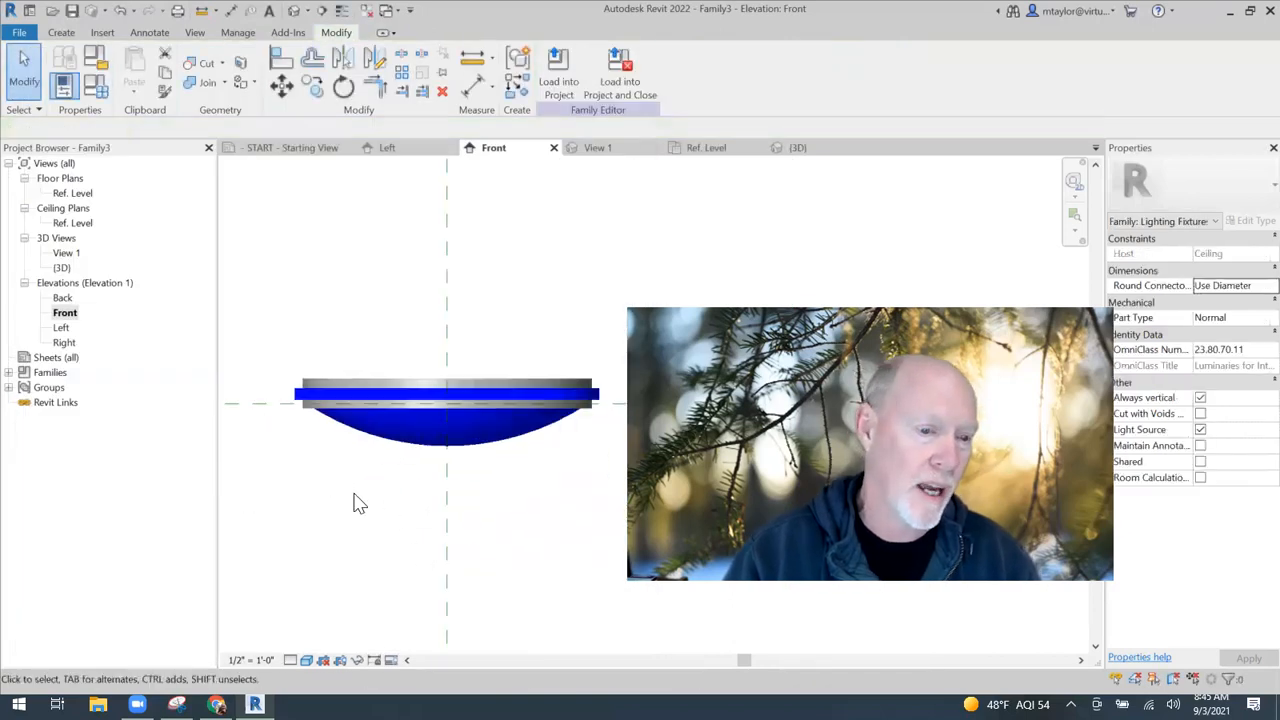
Start another Revolve and sketch a vertical axis line about 6" long on the centre plane above the banded ring
middle_click_drag(297, 369, 274, 373)
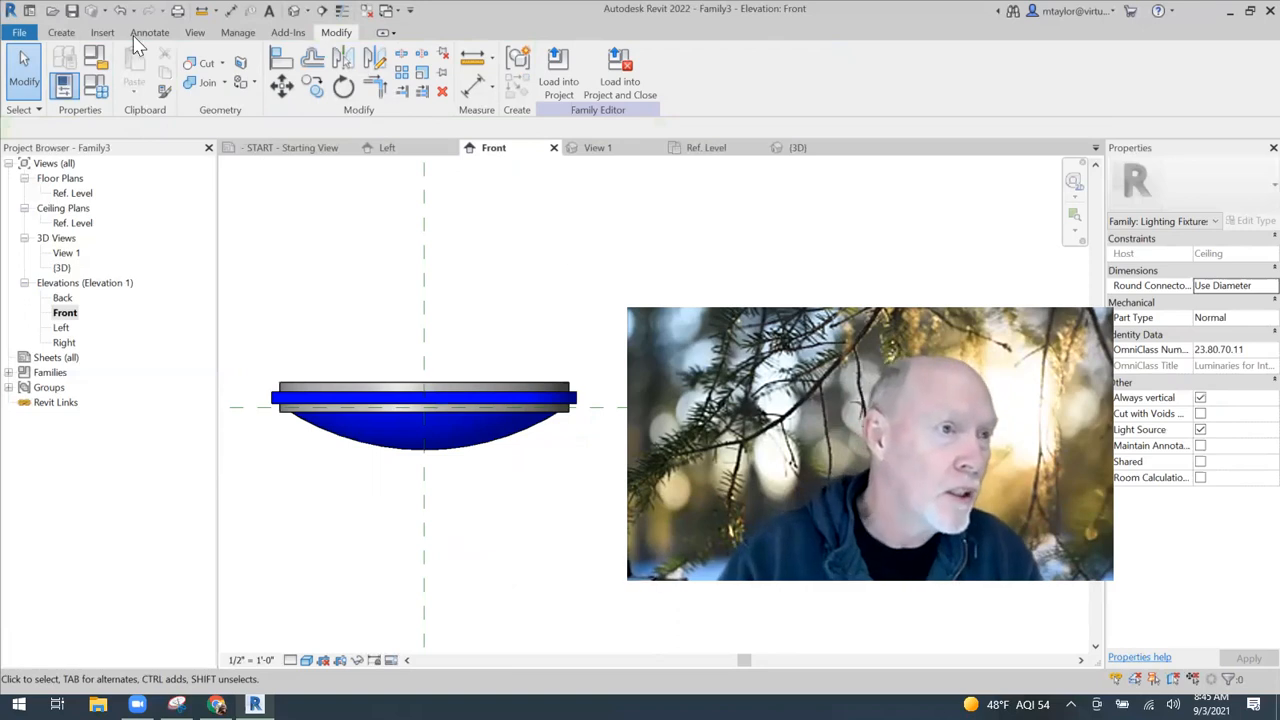
left_click(61, 33)
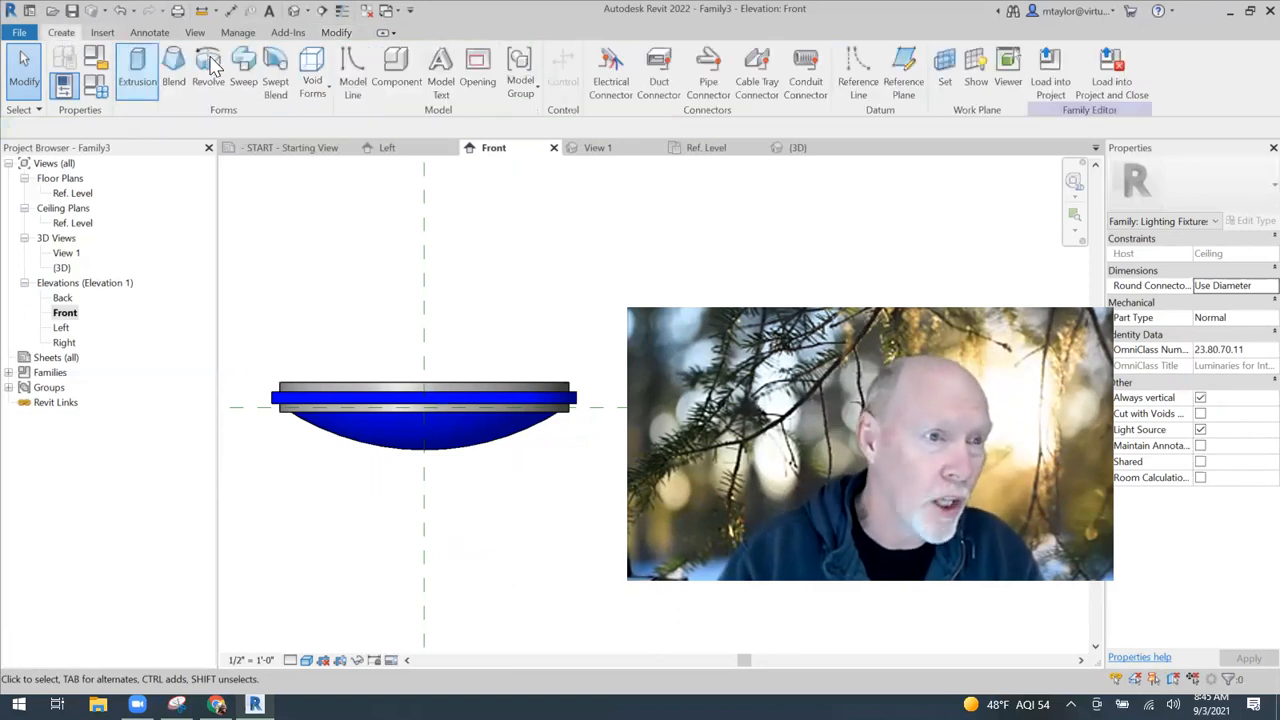
left_click(209, 66)
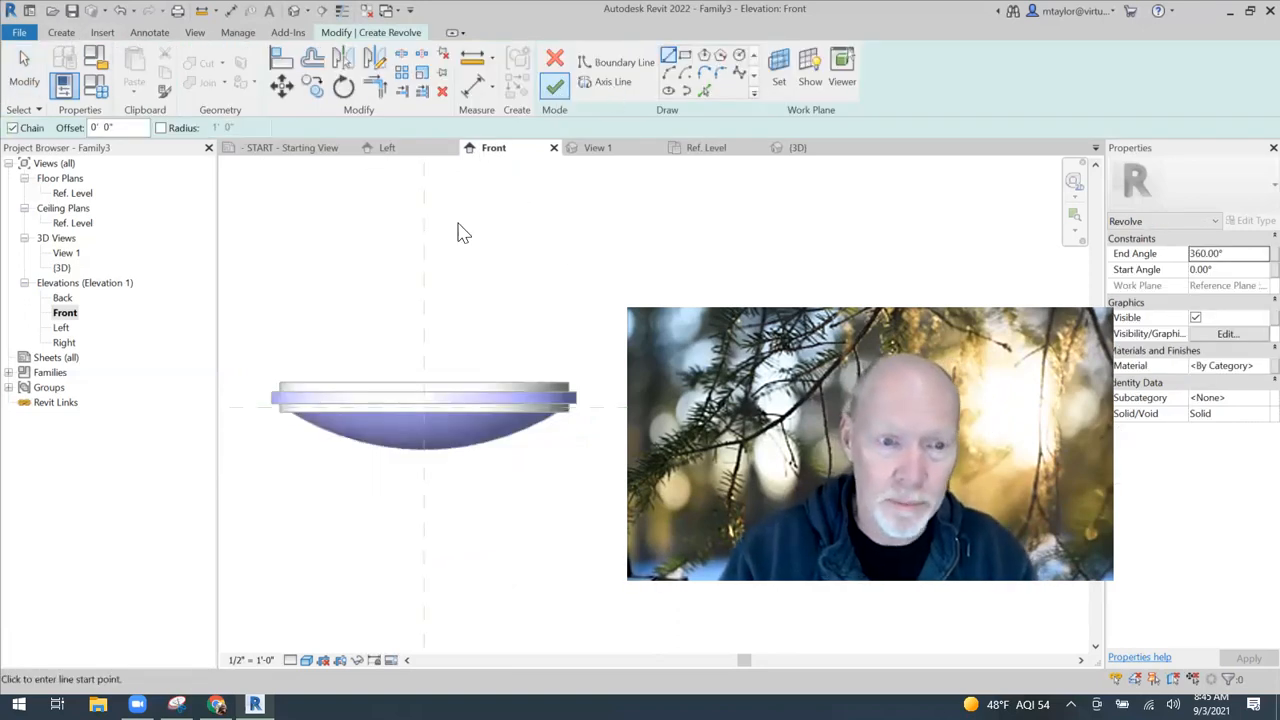
left_click(424, 262)
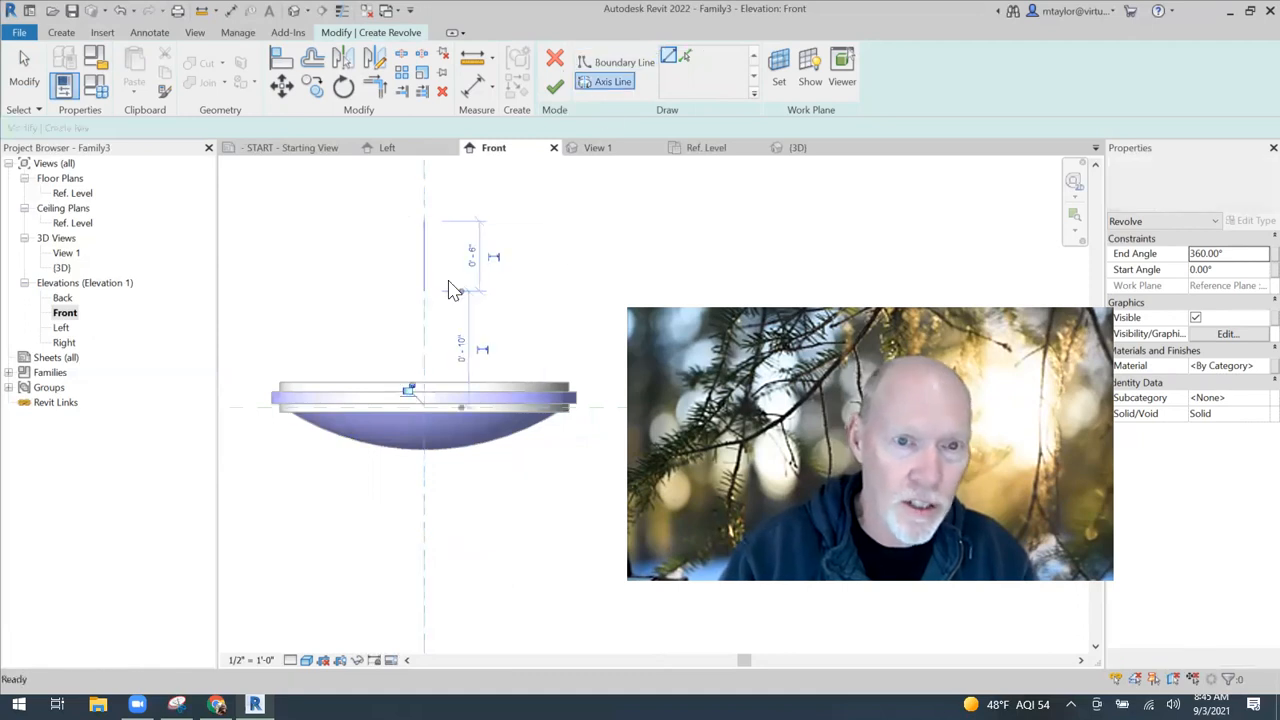
left_click(605, 63)
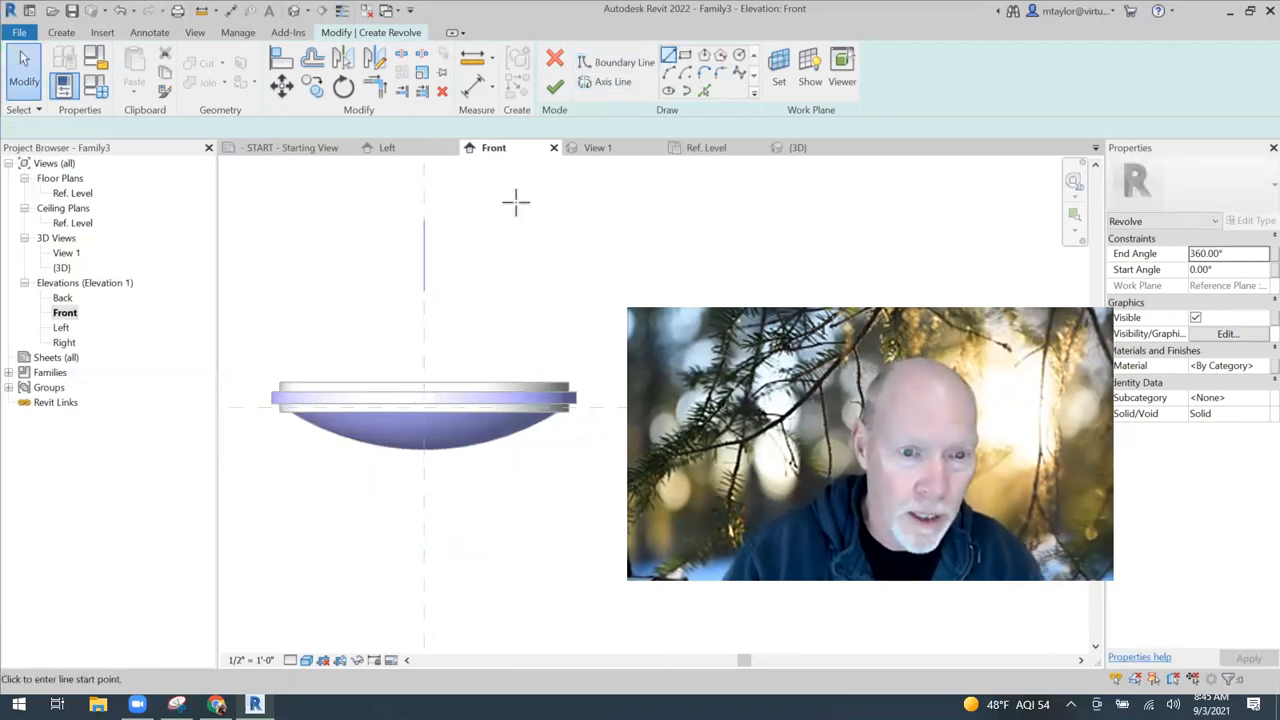
Sketch the canopy half-profile from the centre plane about 5" along the Ceiling plane, down, inward, and sloping towards the axis
middle_click_drag(516, 202, 514, 215)
left_click(447, 216)
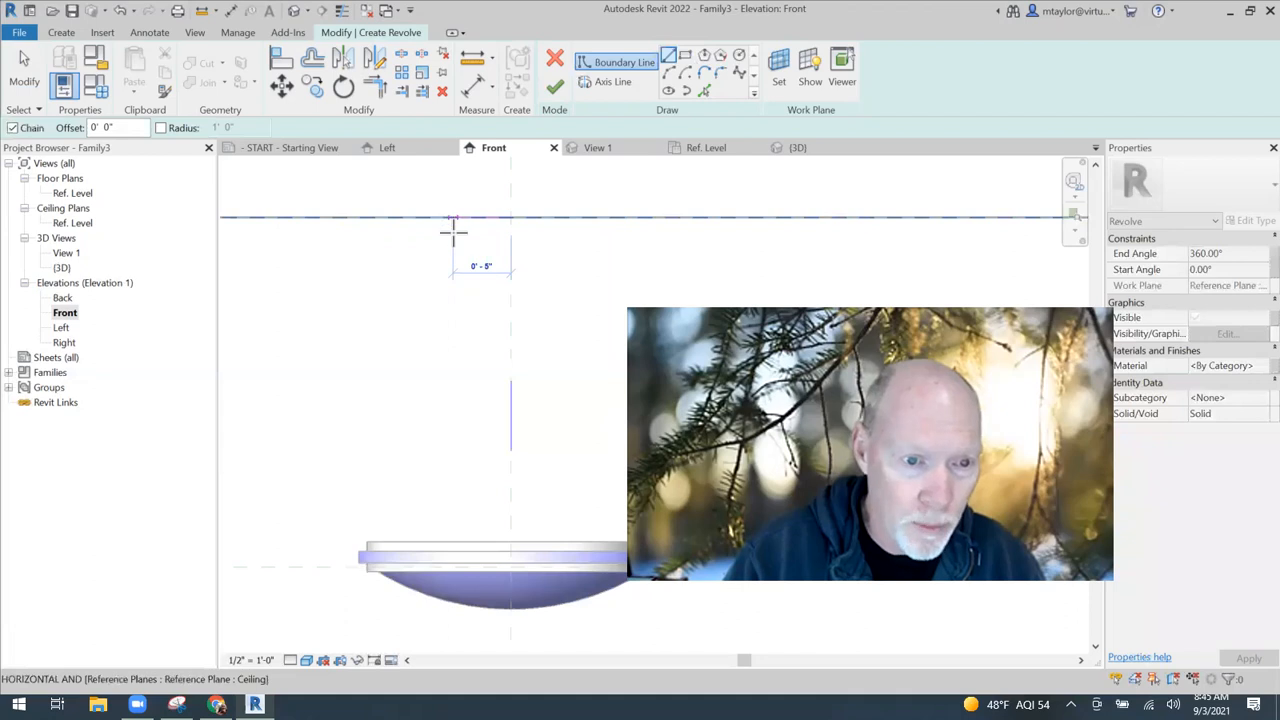
left_click(453, 232)
scroll(453, 232, "up", 2)
left_click(478, 236)
scroll(478, 236, "up", 2)
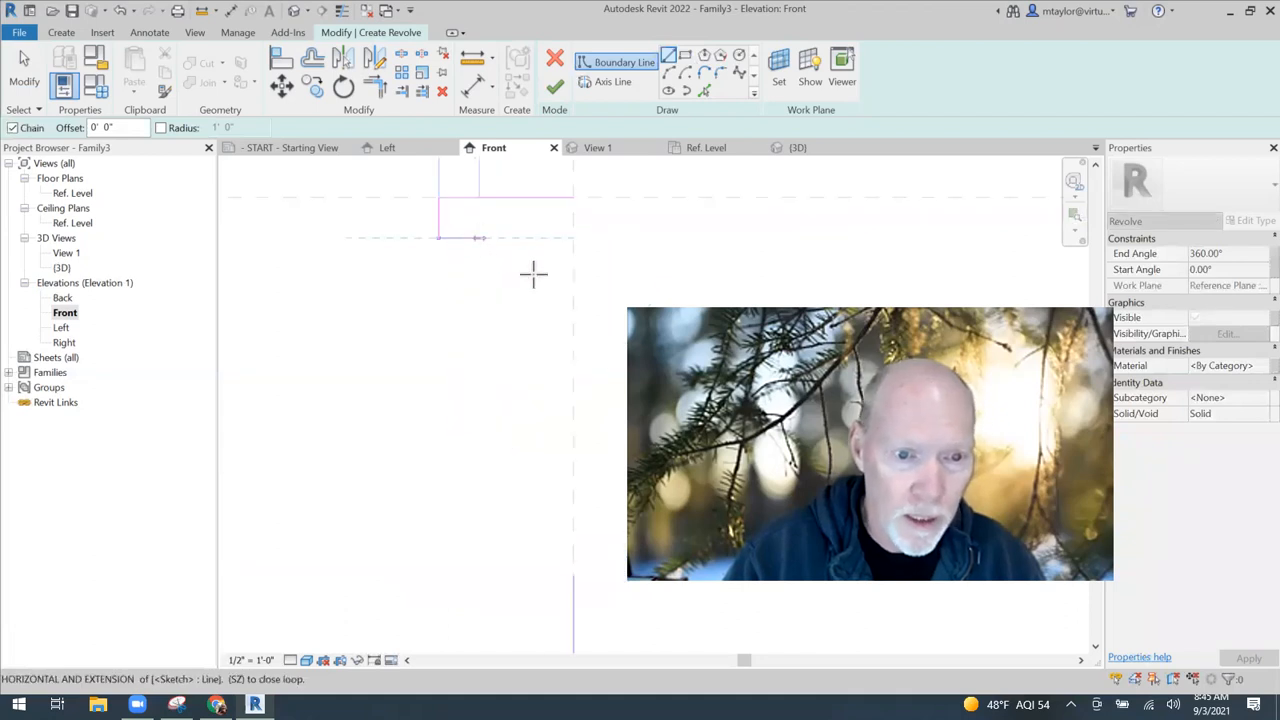
left_click(550, 502)
Run a thin stem down to the Light Source Elevation plane, close the profile up the centre plane, and finish the revolve
scroll(502, 467, "down", 3)
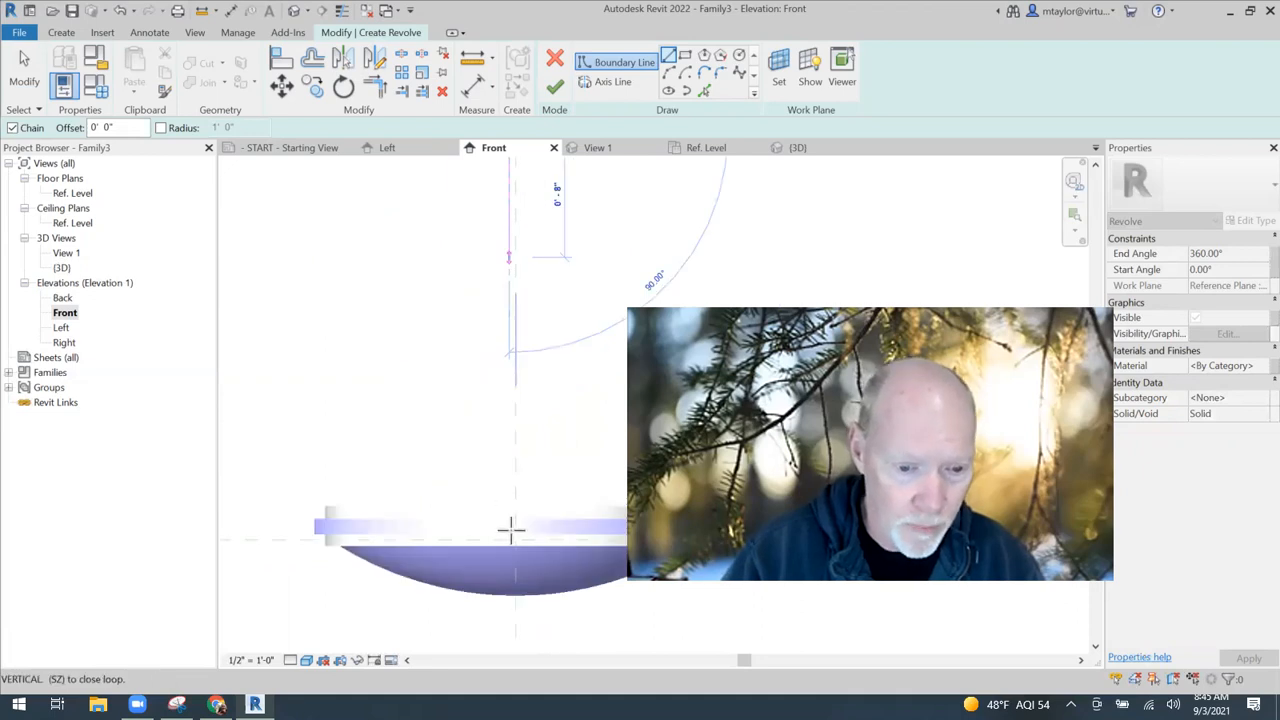
scroll(510, 530, "up", 2)
scroll(510, 540, "up", 2)
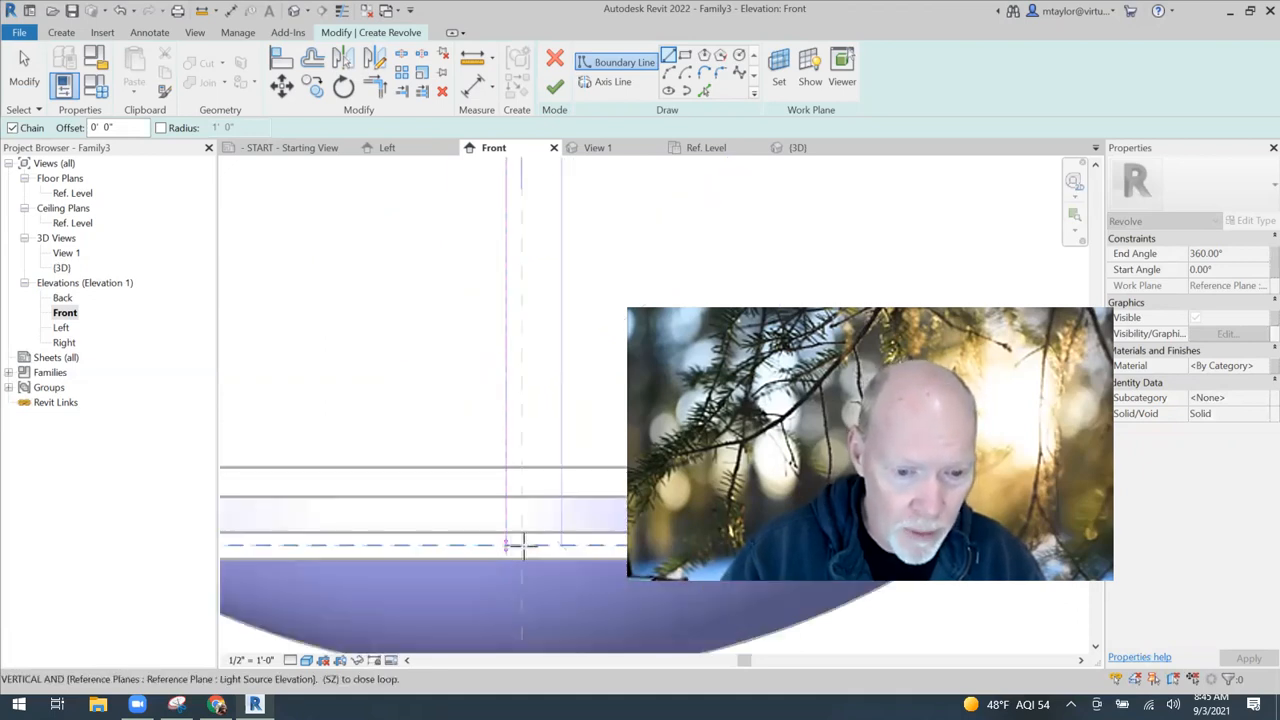
left_click(521, 545)
middle_click_drag(540, 398, 521, 535)
scroll(521, 535, "down", 2)
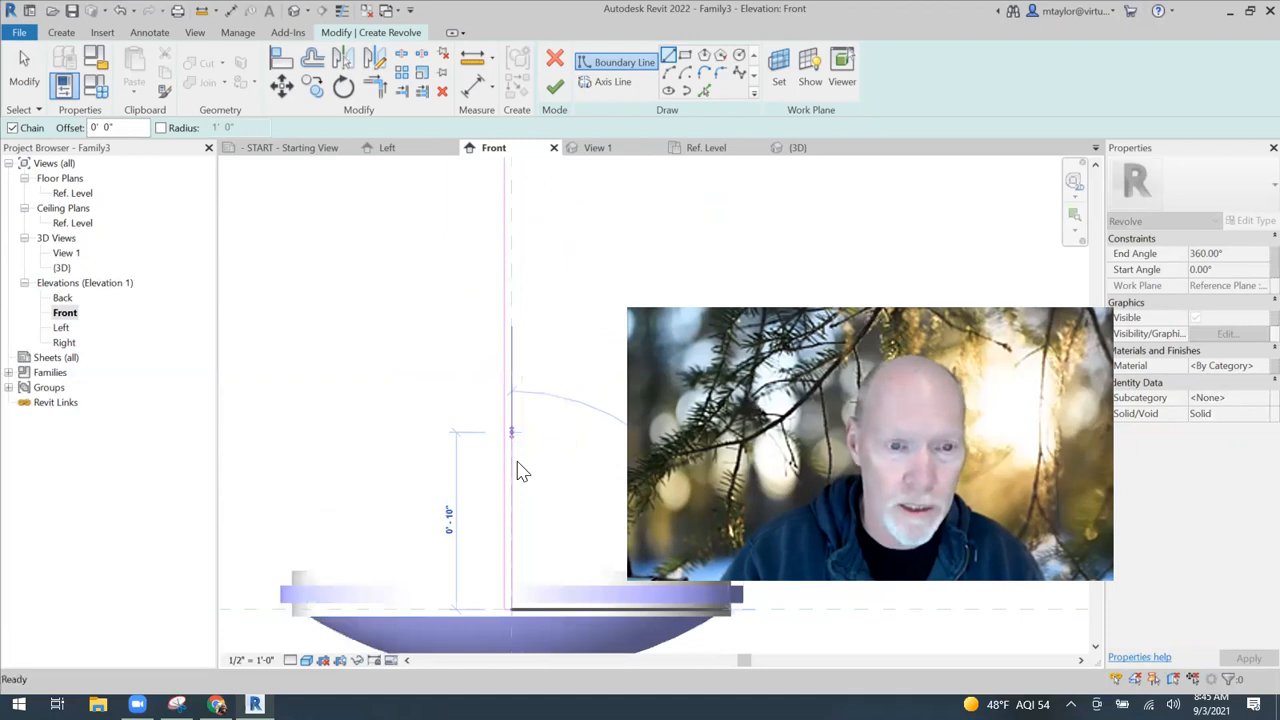
middle_click_drag(523, 471, 522, 577)
left_click(511, 328)
key("Escape")
scroll(494, 286, "down", 2)
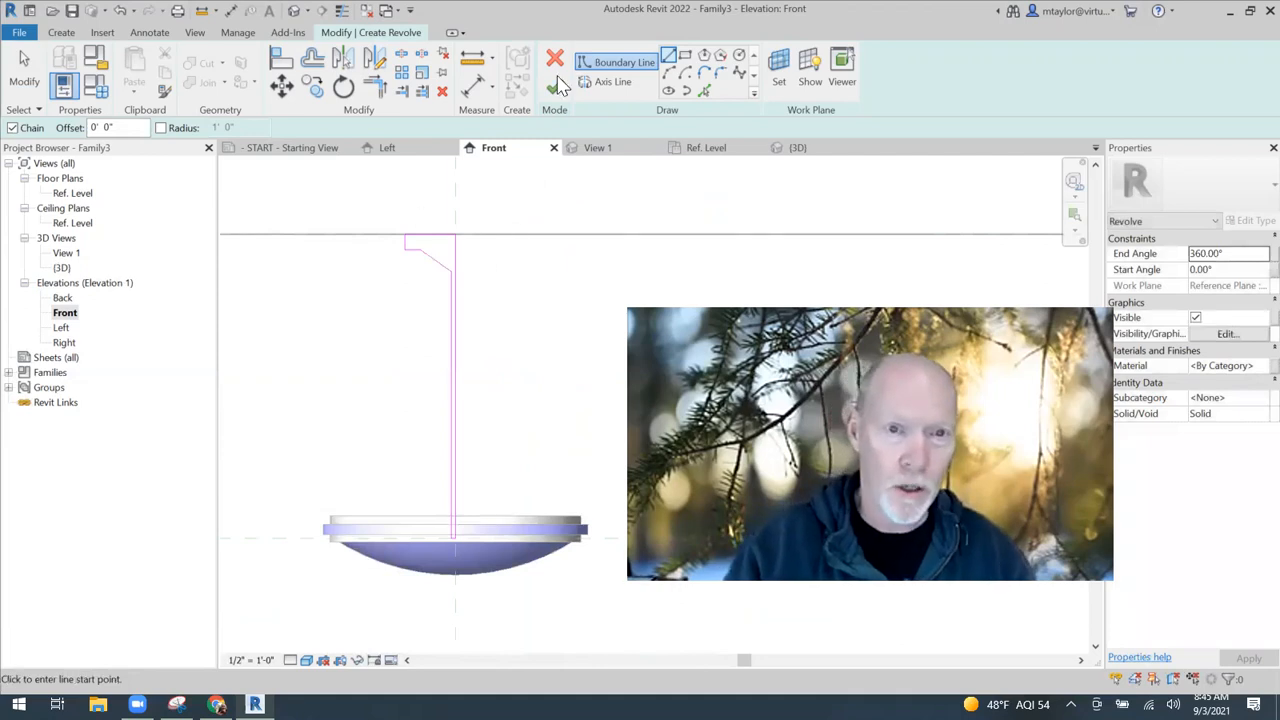
left_click(310, 400)
scroll(310, 400, "down", 1)
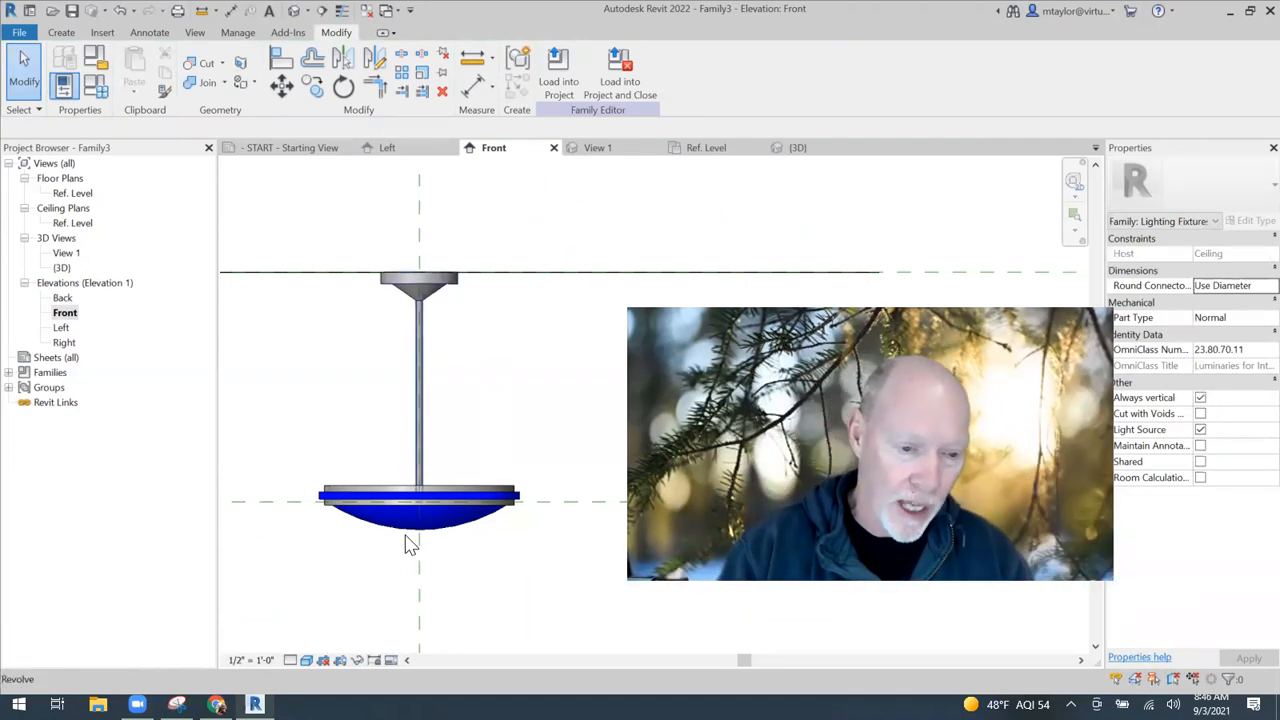
scroll(435, 470, "down", 2)
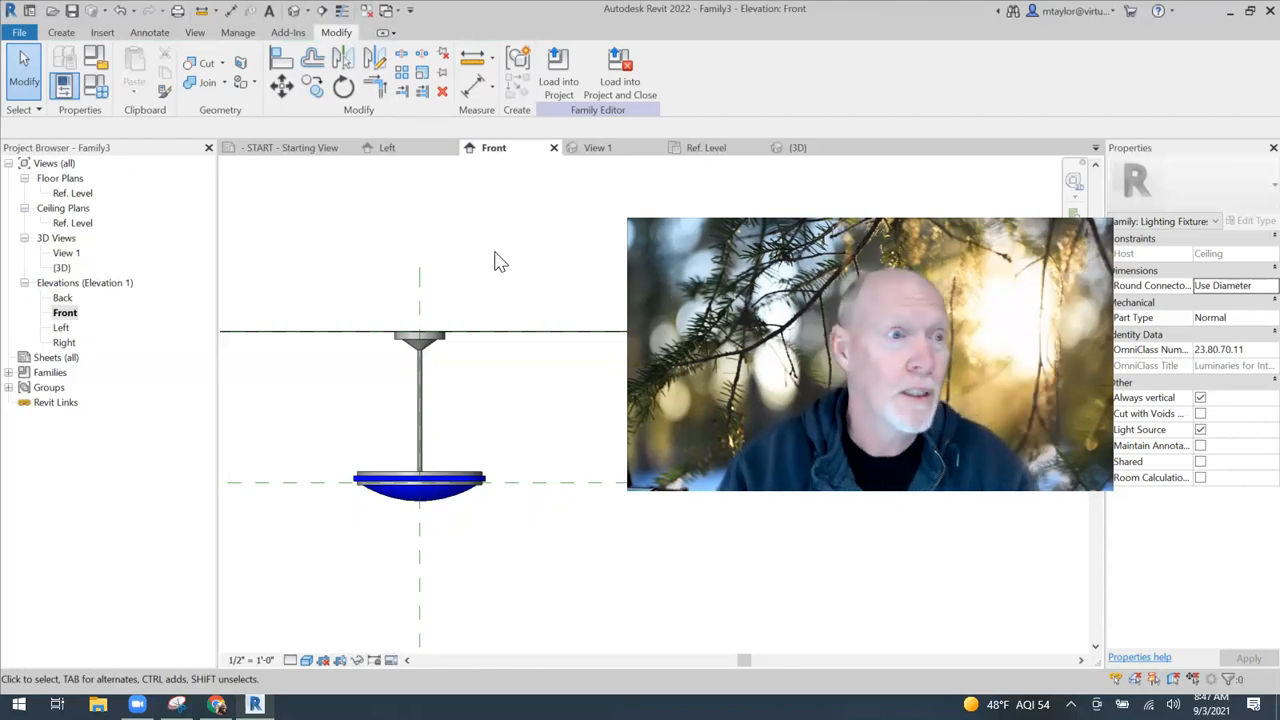
Open the Ref. Level floor plan and start an Extrusion over the fixture
double_click(68, 194)
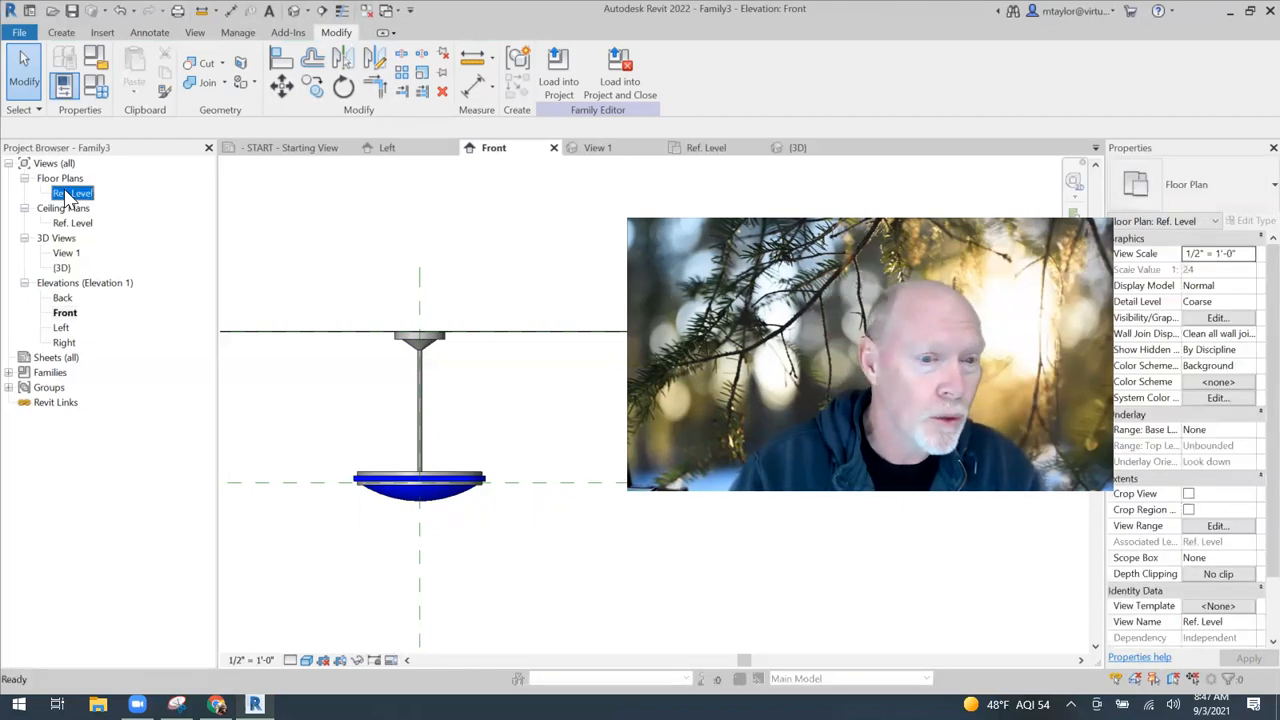
middle_click_drag(560, 355, 357, 328)
scroll(360, 325, "up", 5)
middle_click_drag(350, 280, 326, 249)
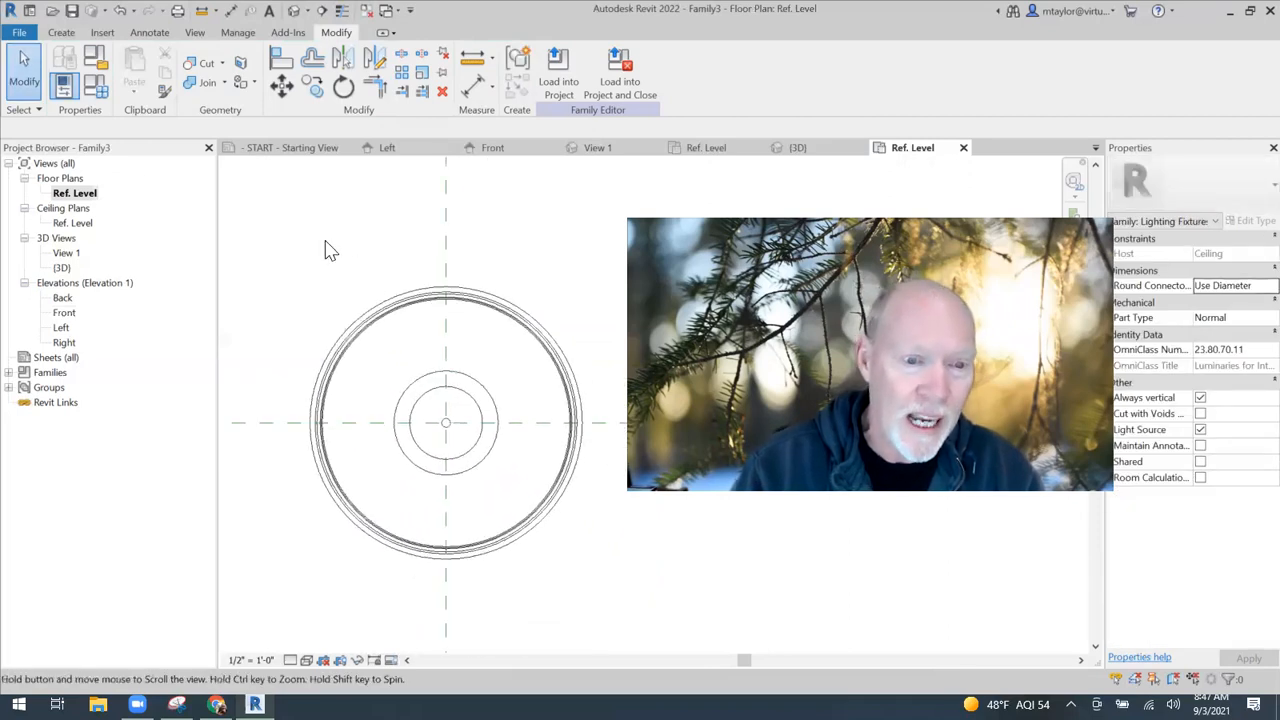
left_click(60, 33)
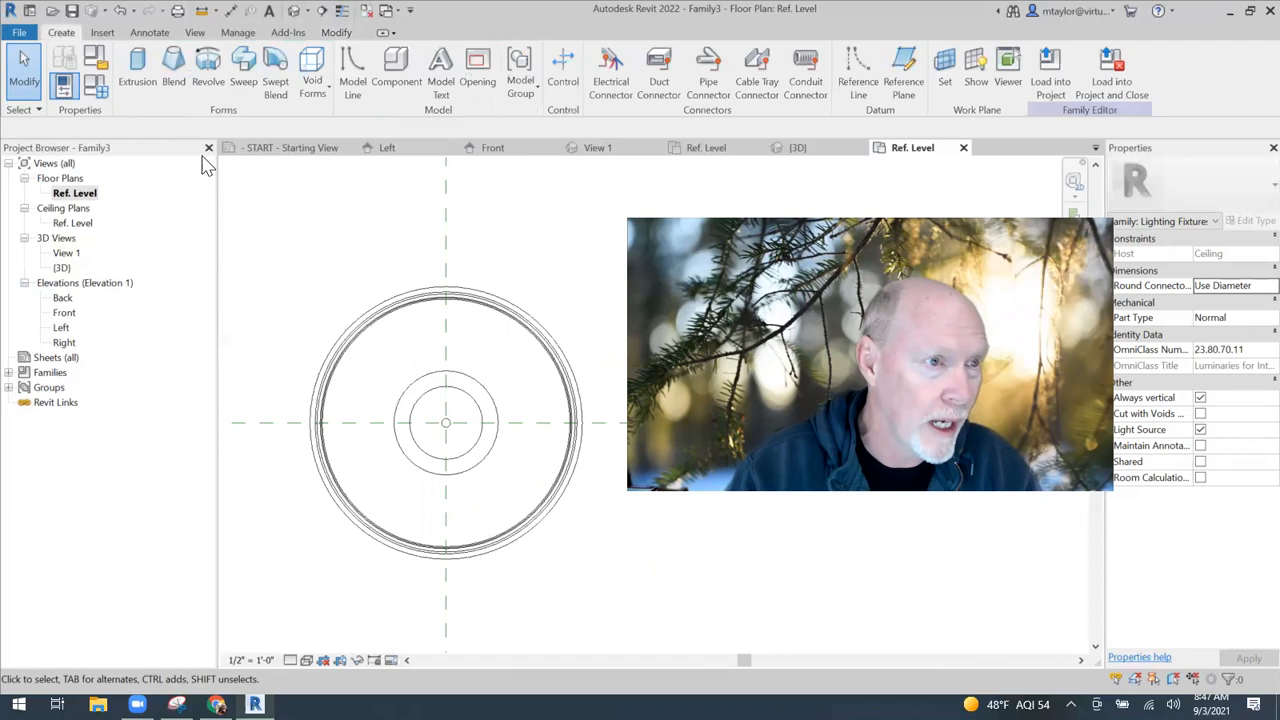
left_click(140, 66)
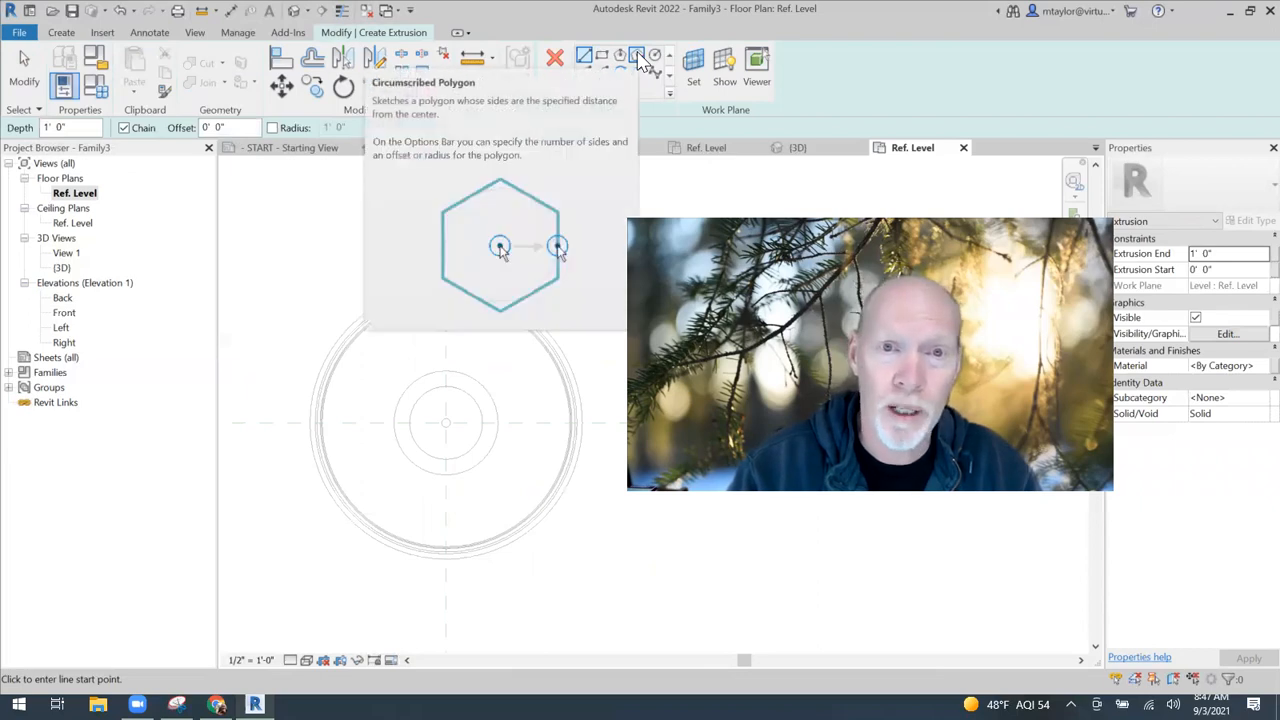
Try a six-sided circumscribed polygon from the fixture's centre with a radius of about 1'-0 147/256", and undo it
left_click(637, 56)
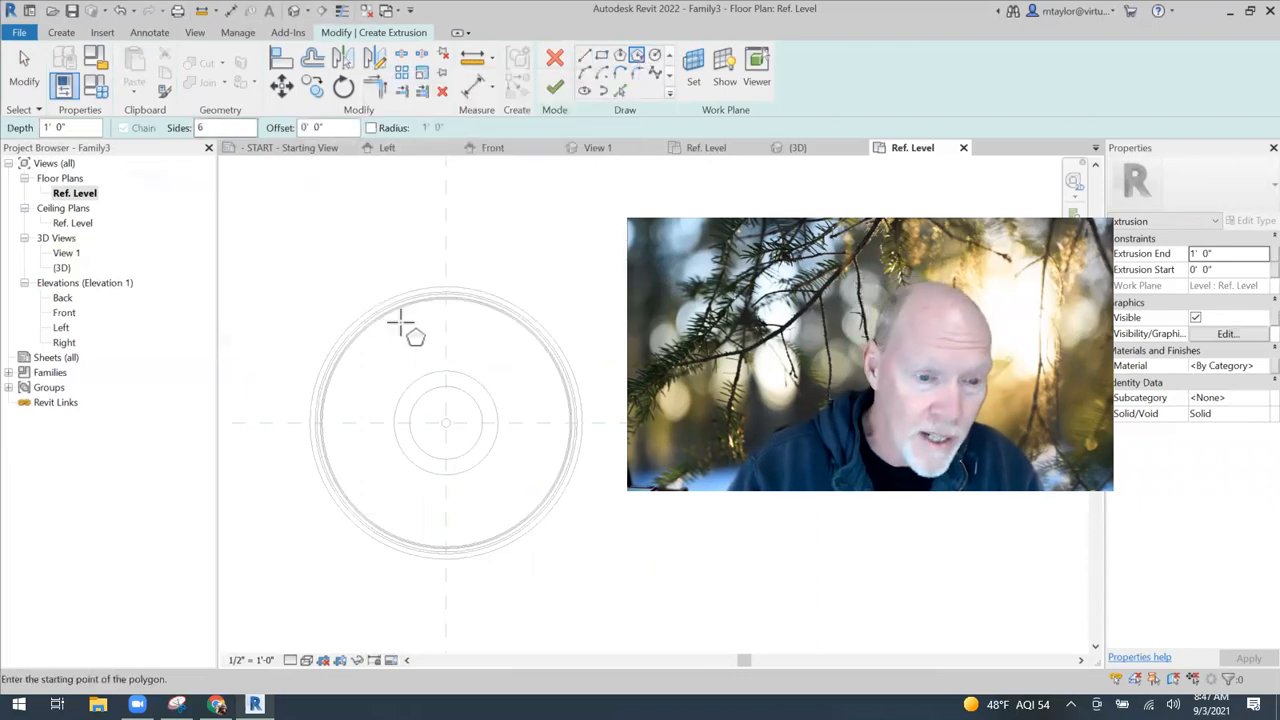
scroll(451, 432, "up", 3)
scroll(437, 410, "up", 3)
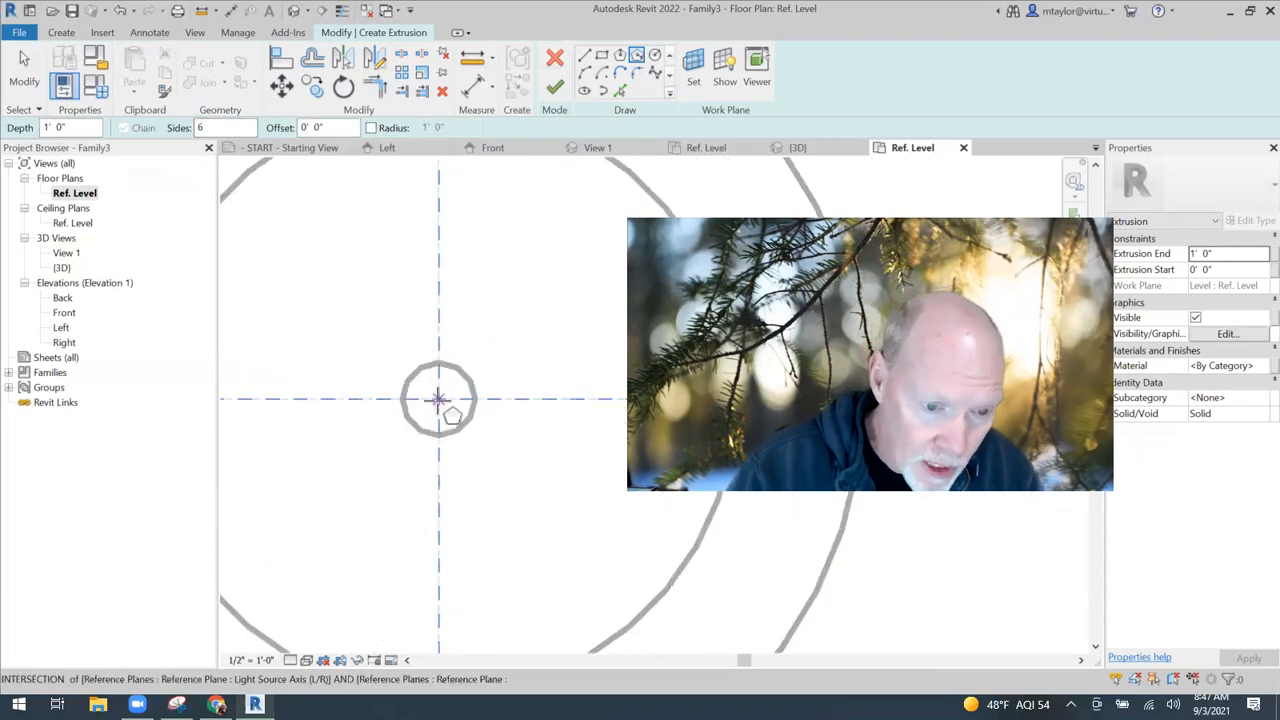
left_click(438, 400)
scroll(435, 402, "down", 3)
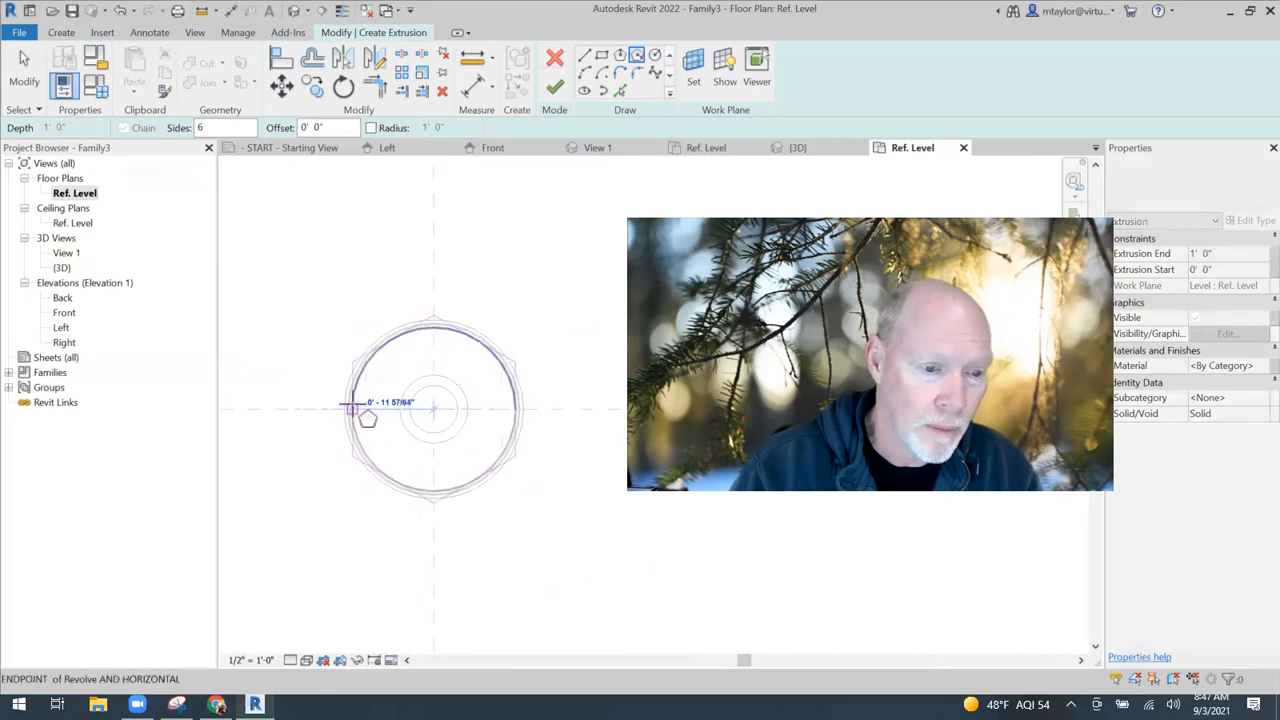
scroll(349, 410, "up", 3)
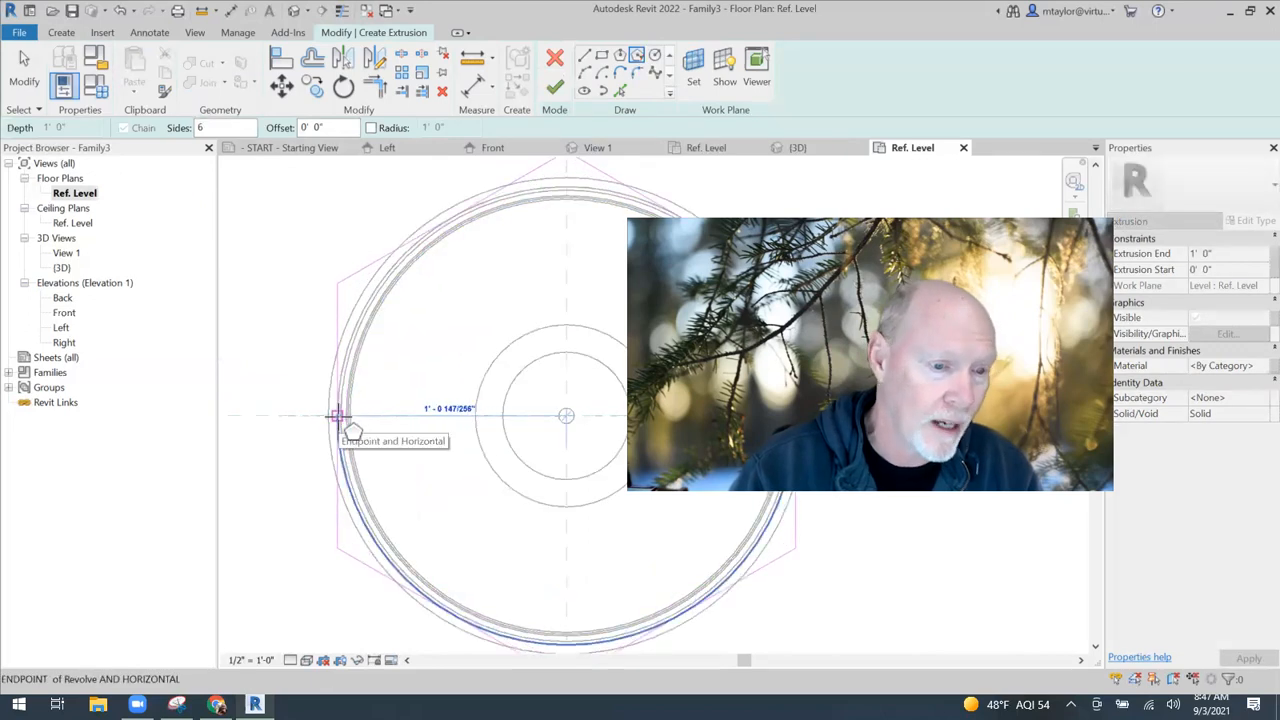
left_click(338, 415)
scroll(357, 414, "down", 3)
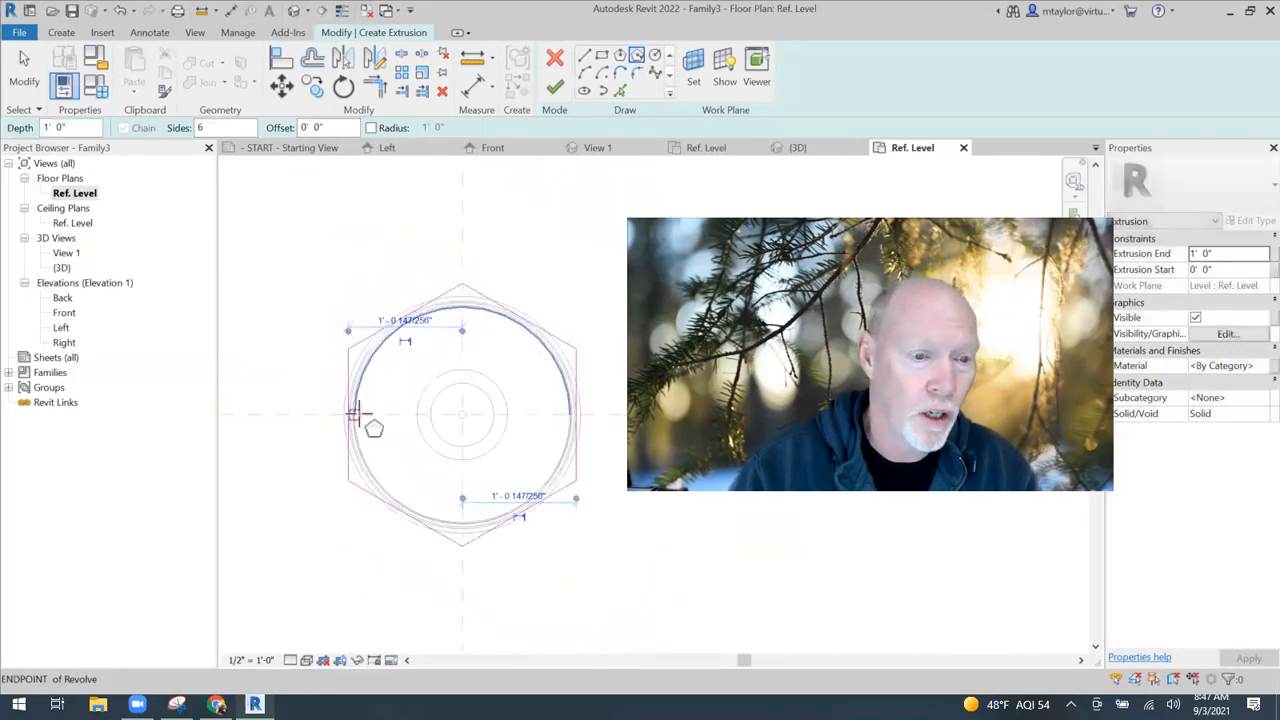
scroll(322, 422, "up", 2)
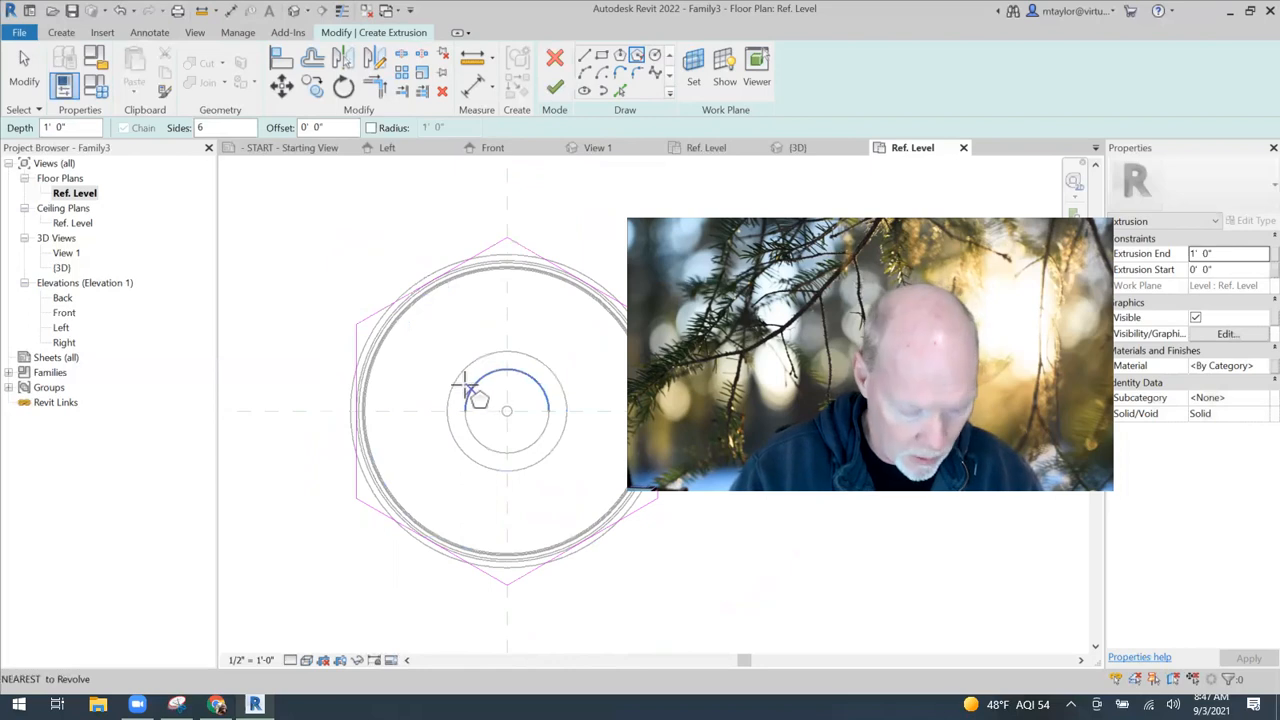
key("Escape")
key("ctrl+z")
Sketch a six-sided circumscribed polygon from the fixture's centre to the dish's inner edge, with a radius of about 11 127/128"
left_click(637, 57)
scroll(568, 418, "up", 3)
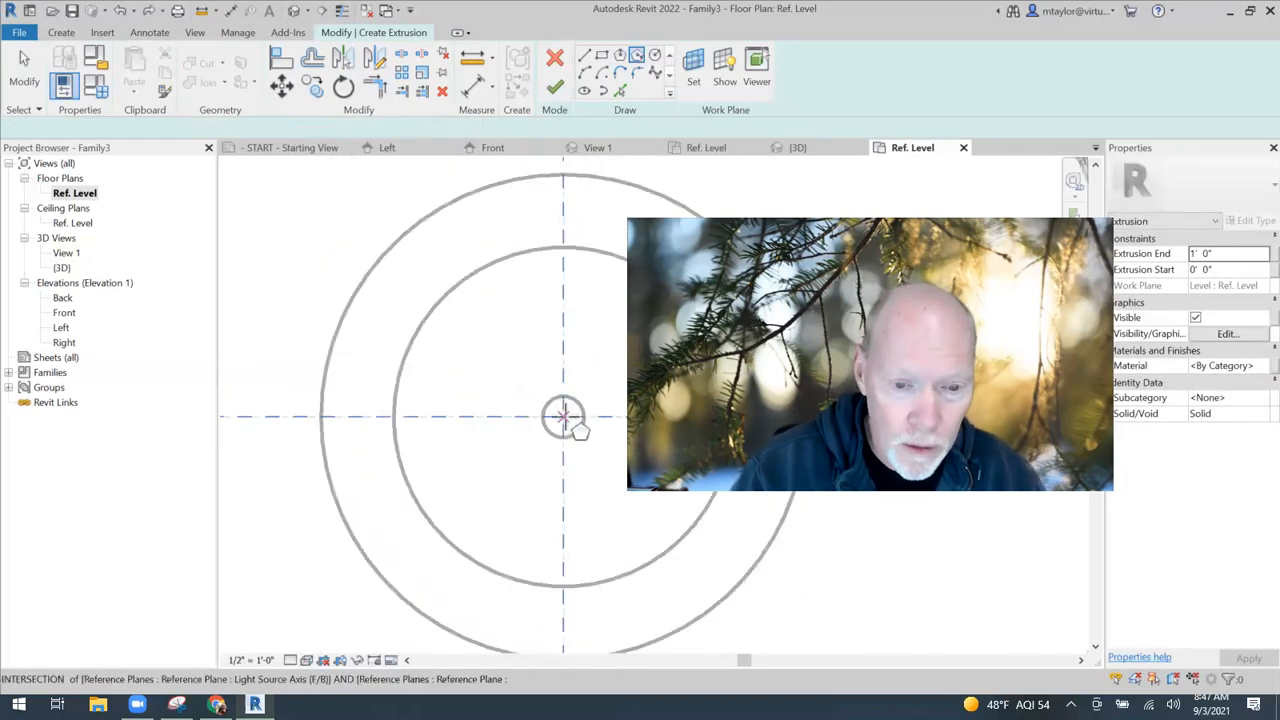
scroll(330, 423, "down", 2)
middle_click_drag(314, 423, 457, 443)
scroll(450, 438, "up", 3)
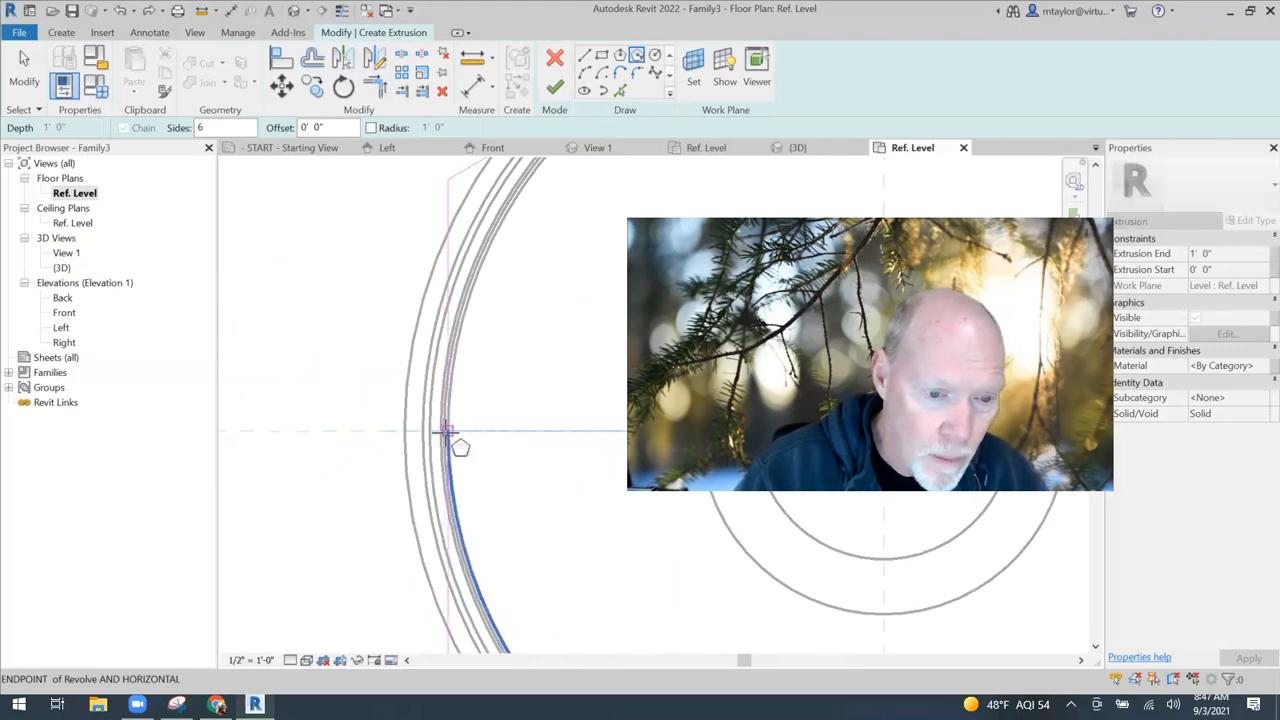
left_click(446, 432)
scroll(478, 443, "down", 4)
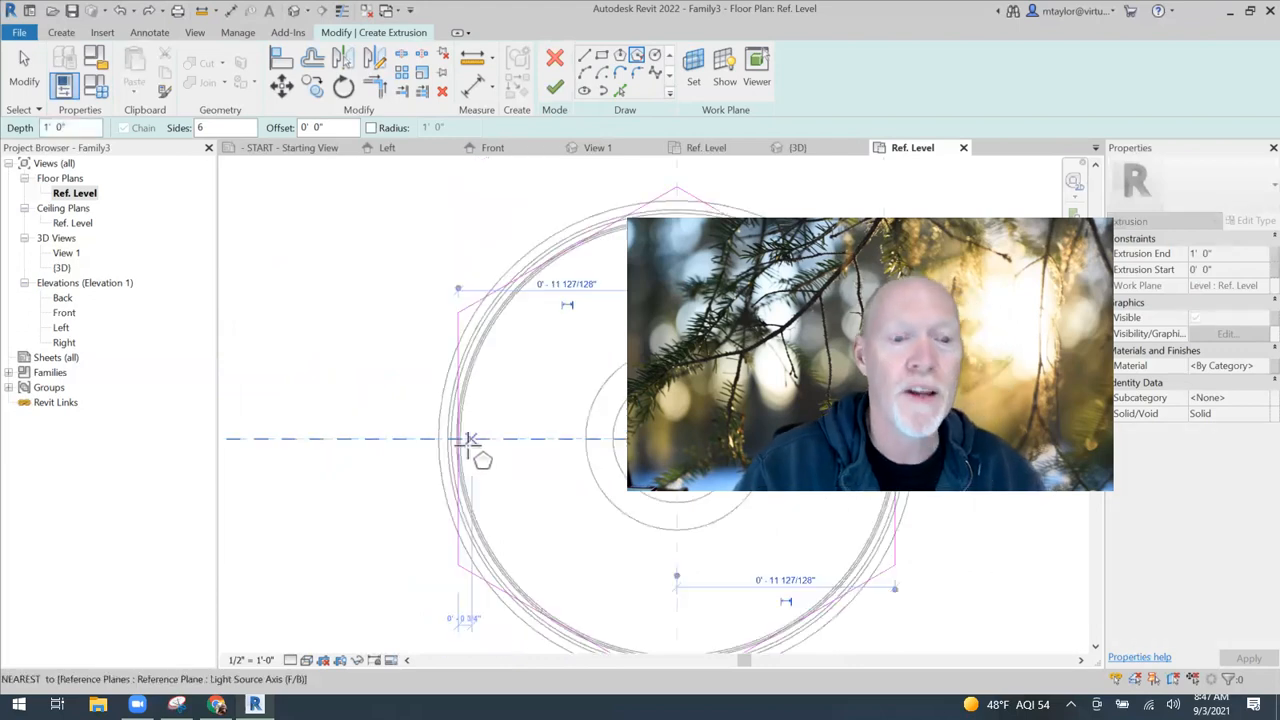
scroll(282, 476, "down", 2)
middle_click_drag(282, 470, 190, 368)
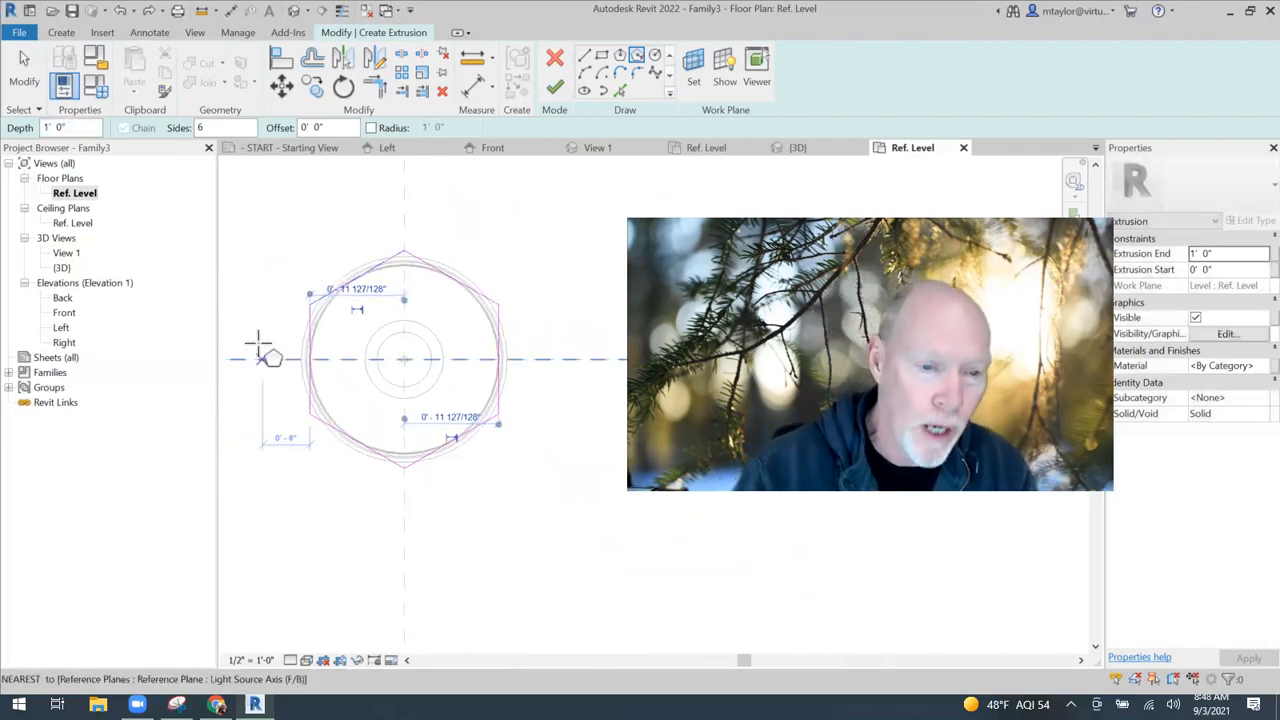
Set the hexagonal extrusion's Extrusion End to 4' and finish the extrusion
scroll(257, 344, "up", 3)
middle_click_drag(273, 302, 239, 338)
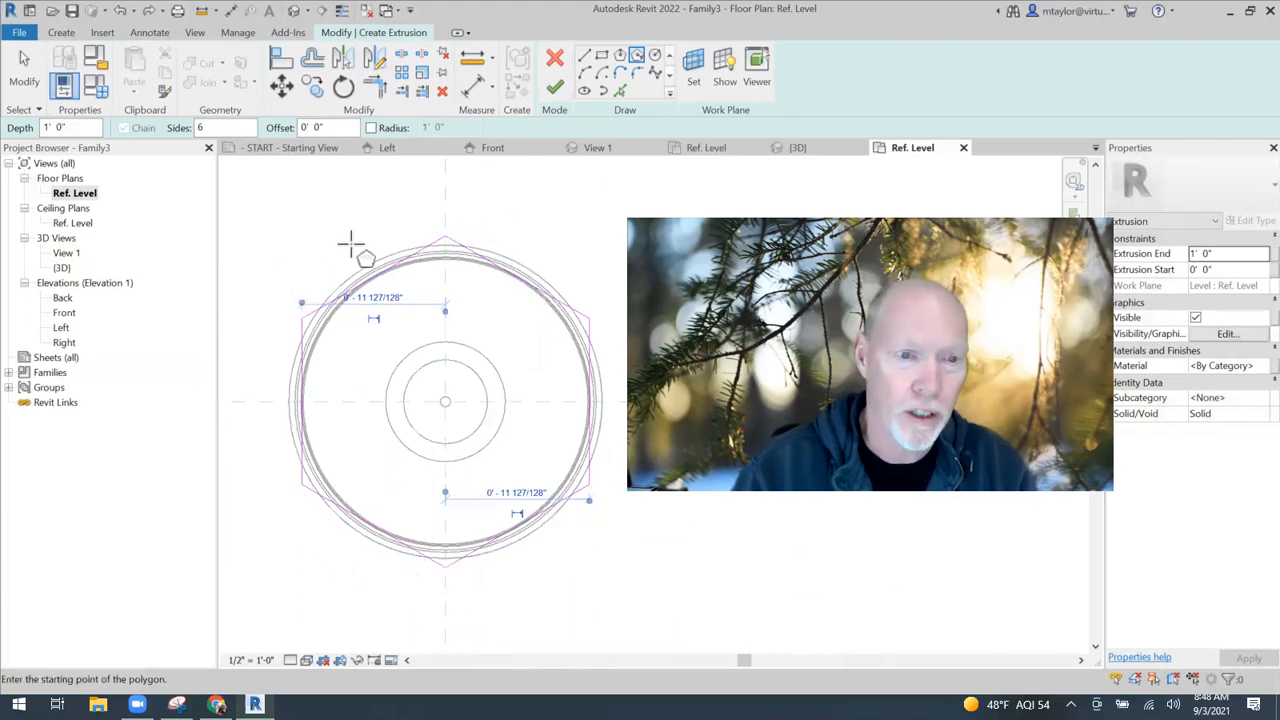
left_click(1230, 254)
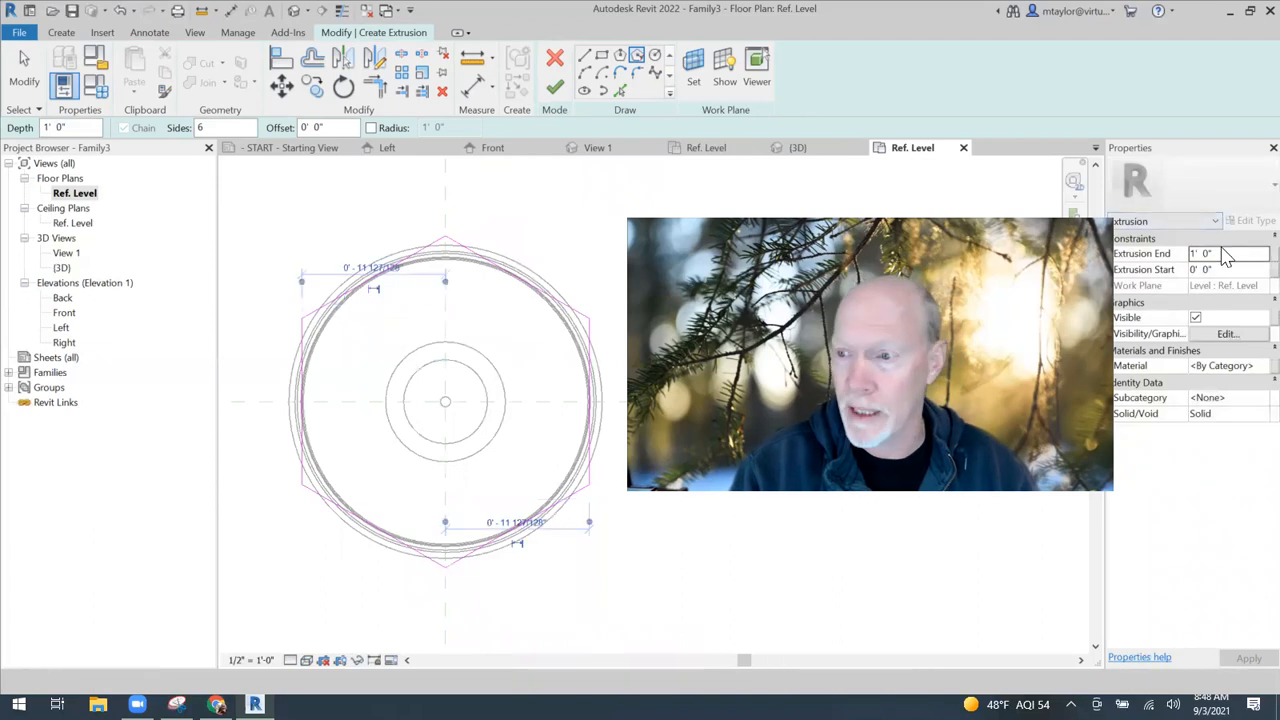
type("4")
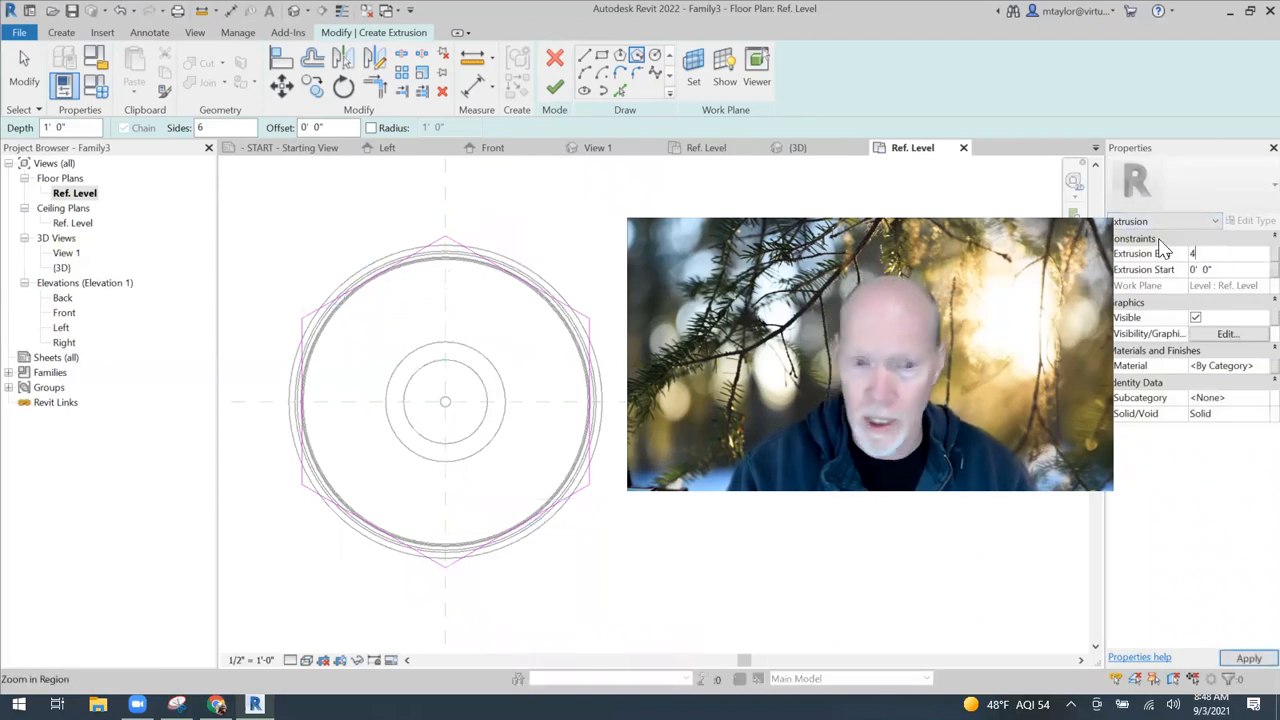
left_click(556, 90)
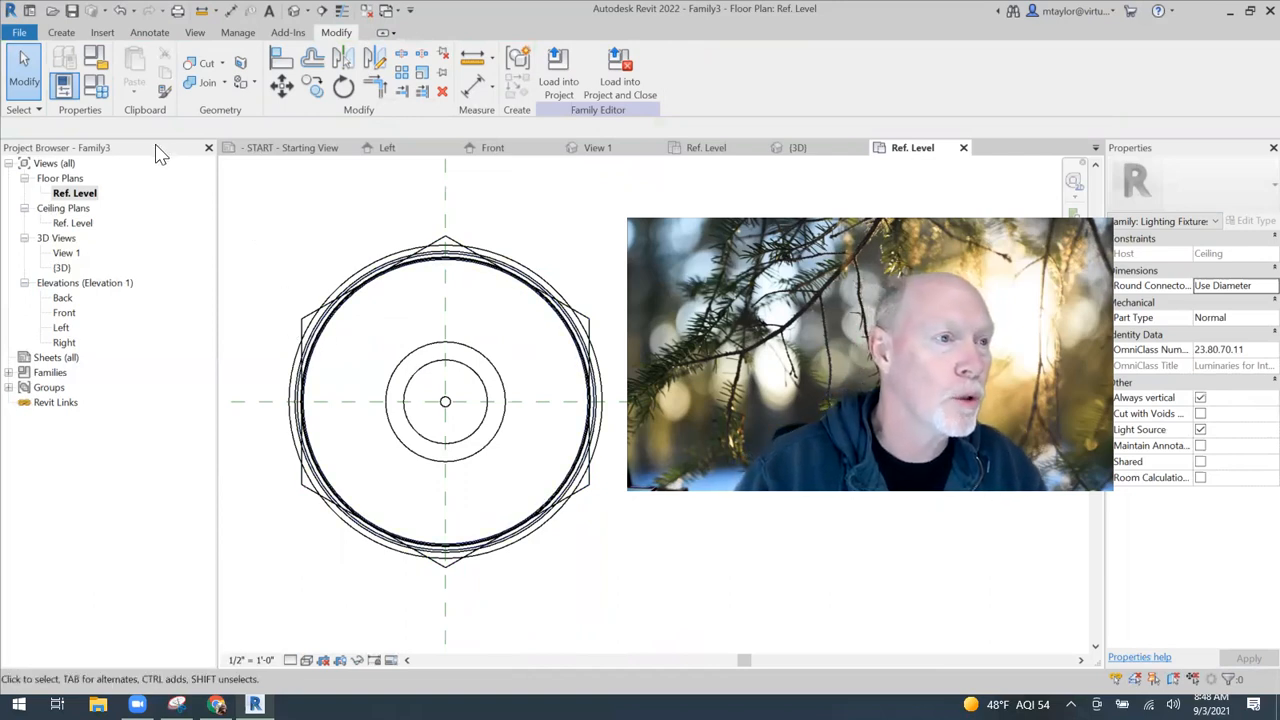
In the Front elevation, stretch the hexagonal extrusion's top above the ceiling to about 9' 0 99/128" and raise its base to the light source plane at 5' 6"
double_click(64, 313)
middle_click_drag(548, 527, 529, 429)
scroll(490, 410, "down", 2)
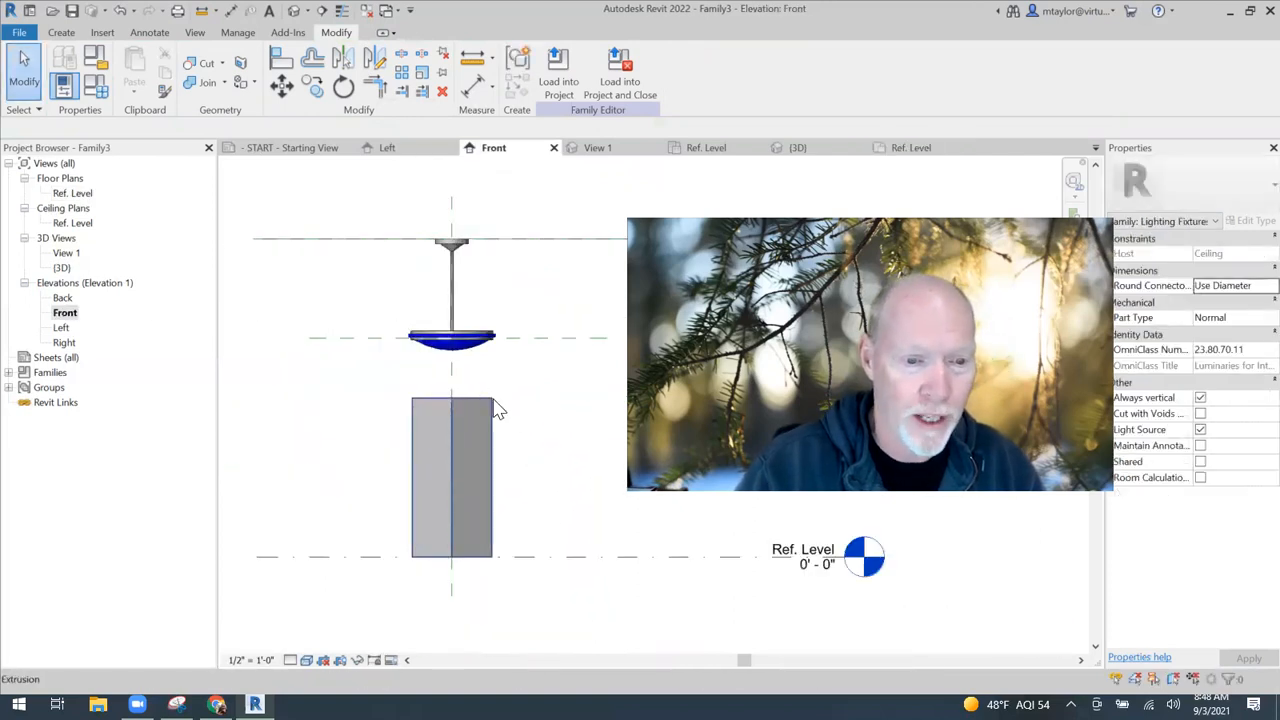
left_click(494, 400)
middle_click_drag(522, 382, 528, 468)
left_click_drag(458, 477, 488, 408)
left_click_drag(455, 648, 457, 418)
scroll(457, 418, "up", 5)
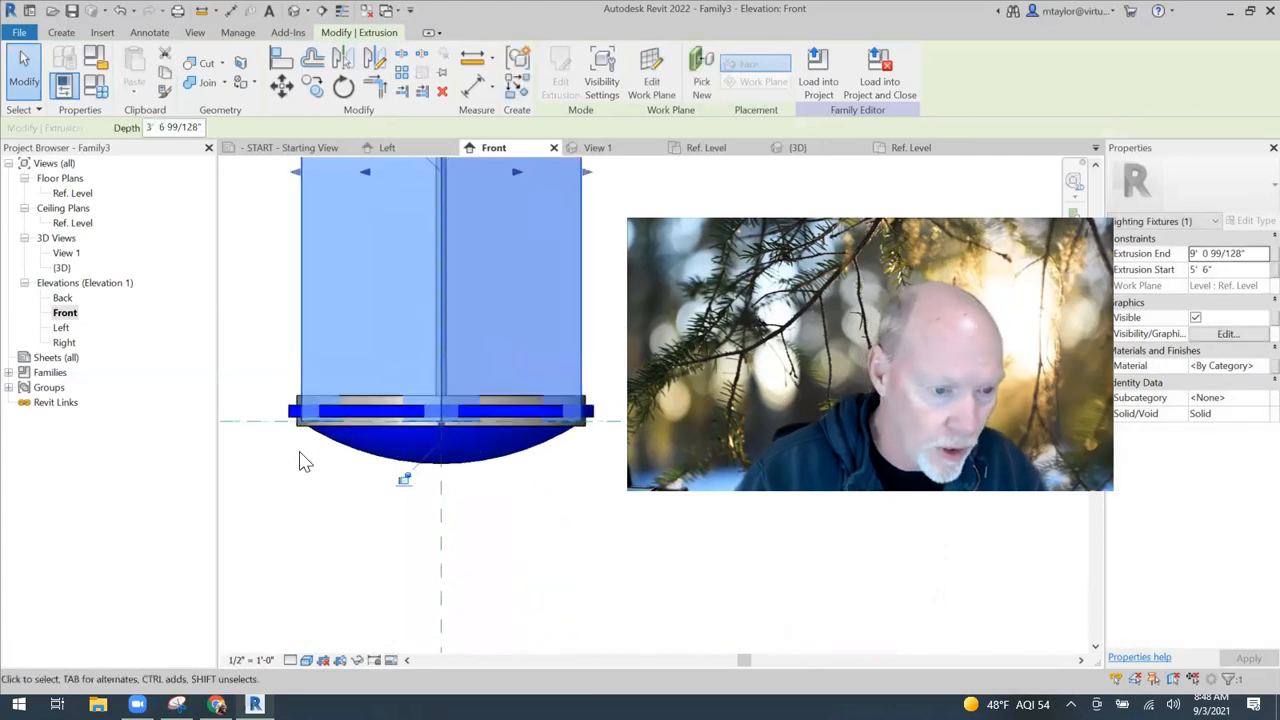
scroll(305, 462, "down", 2)
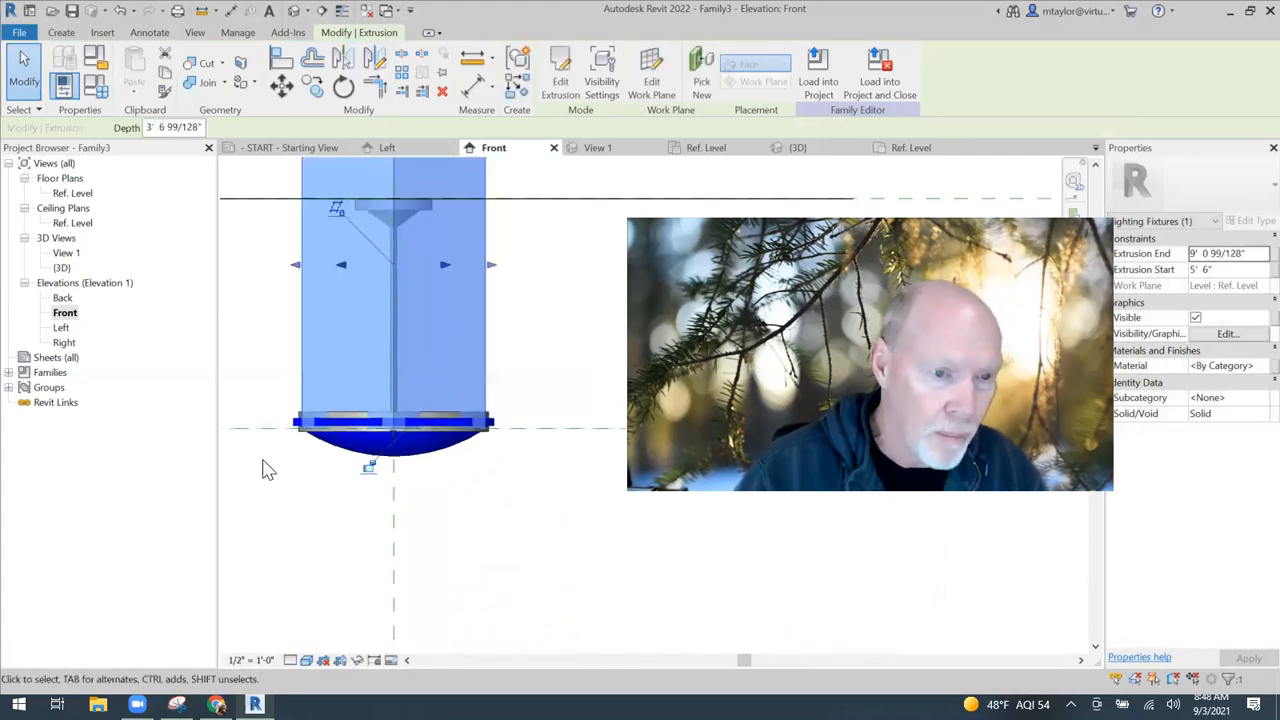
In the Left elevation, start a Revolve and sketch a slanted line about 5 15/64" long at 112° from the ring's upper edge to the hexagon's outer side
double_click(61, 328)
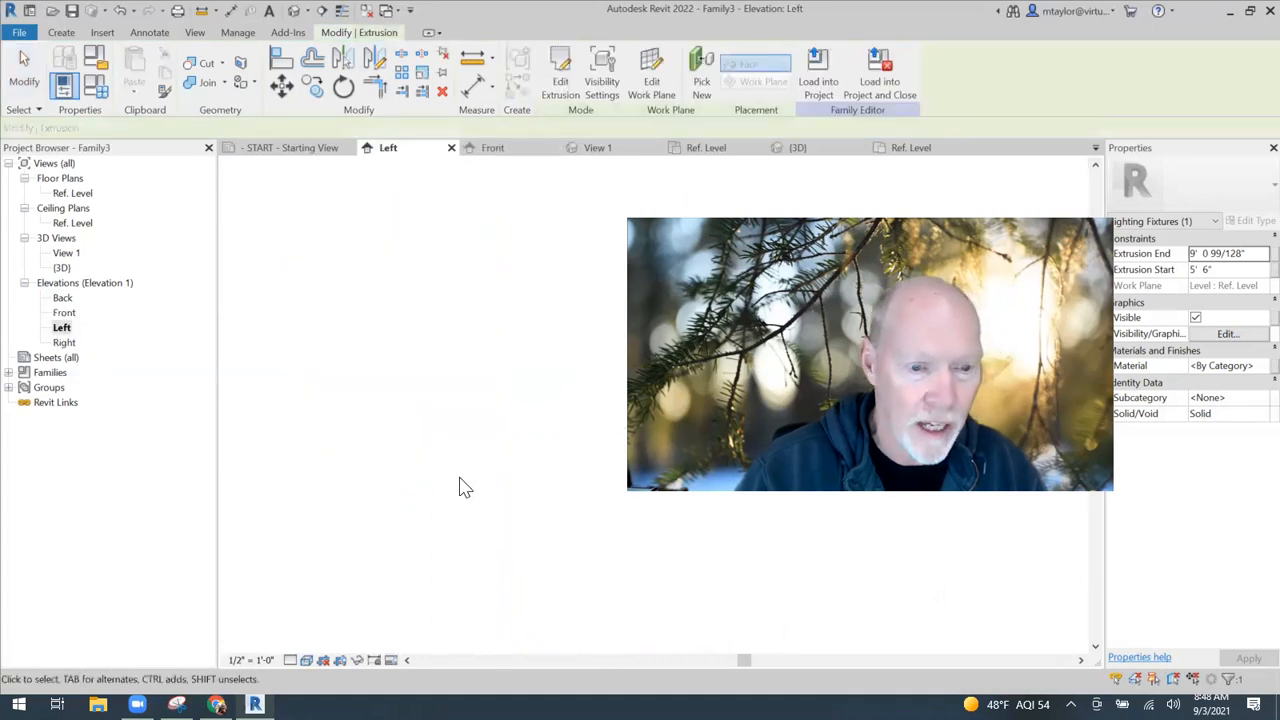
middle_click_drag(647, 589, 375, 484)
middle_click_drag(383, 326, 331, 683)
scroll(374, 402, "up", 3)
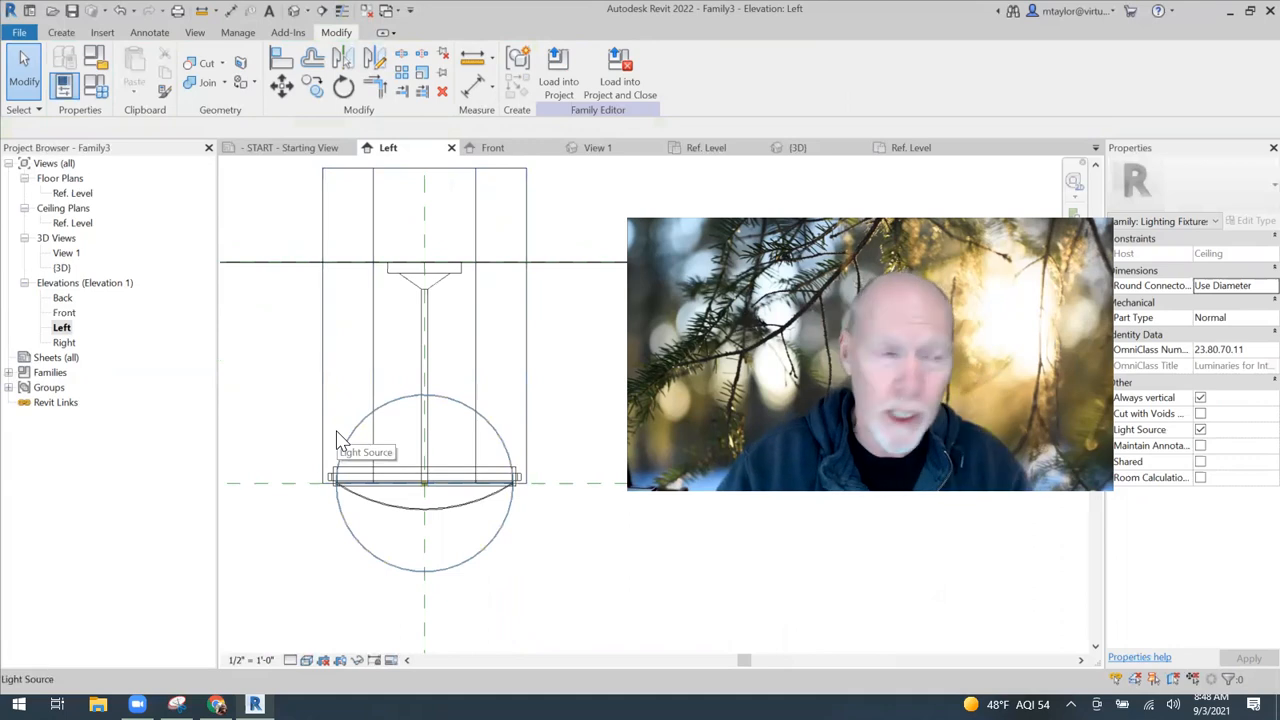
left_click(62, 34)
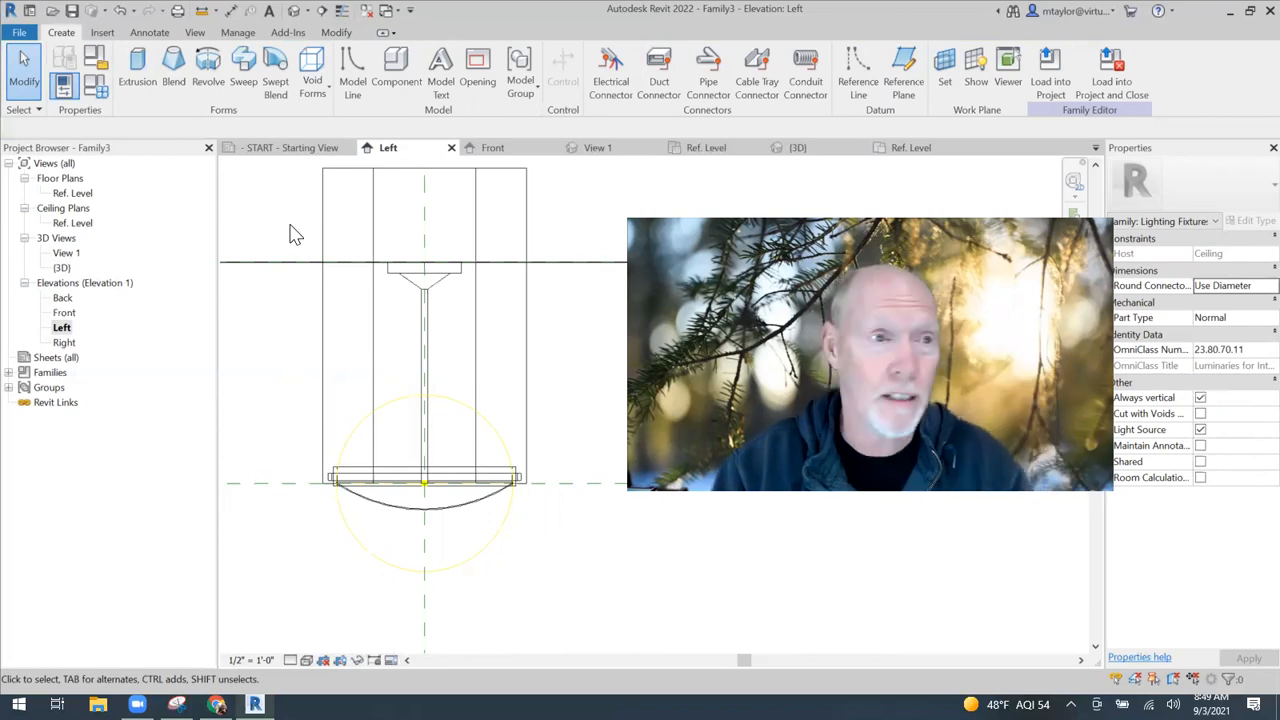
left_click(207, 80)
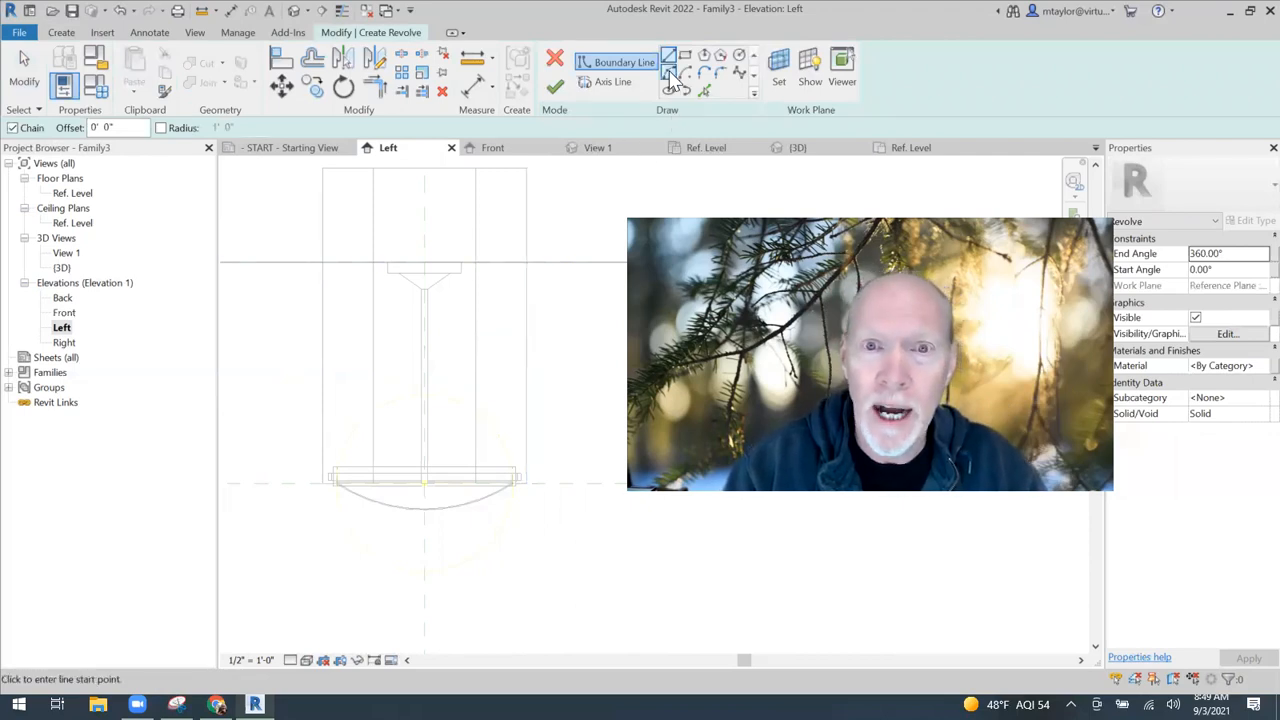
scroll(340, 451, "up", 3)
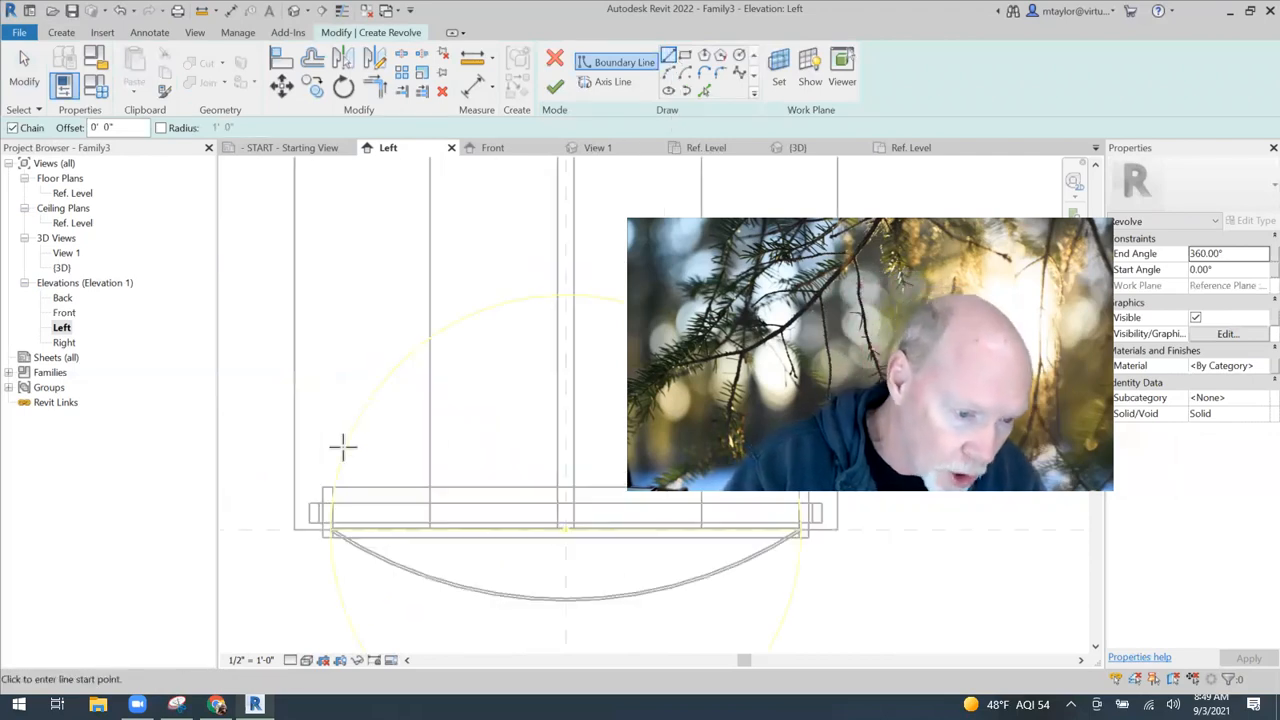
scroll(347, 487, "up", 3)
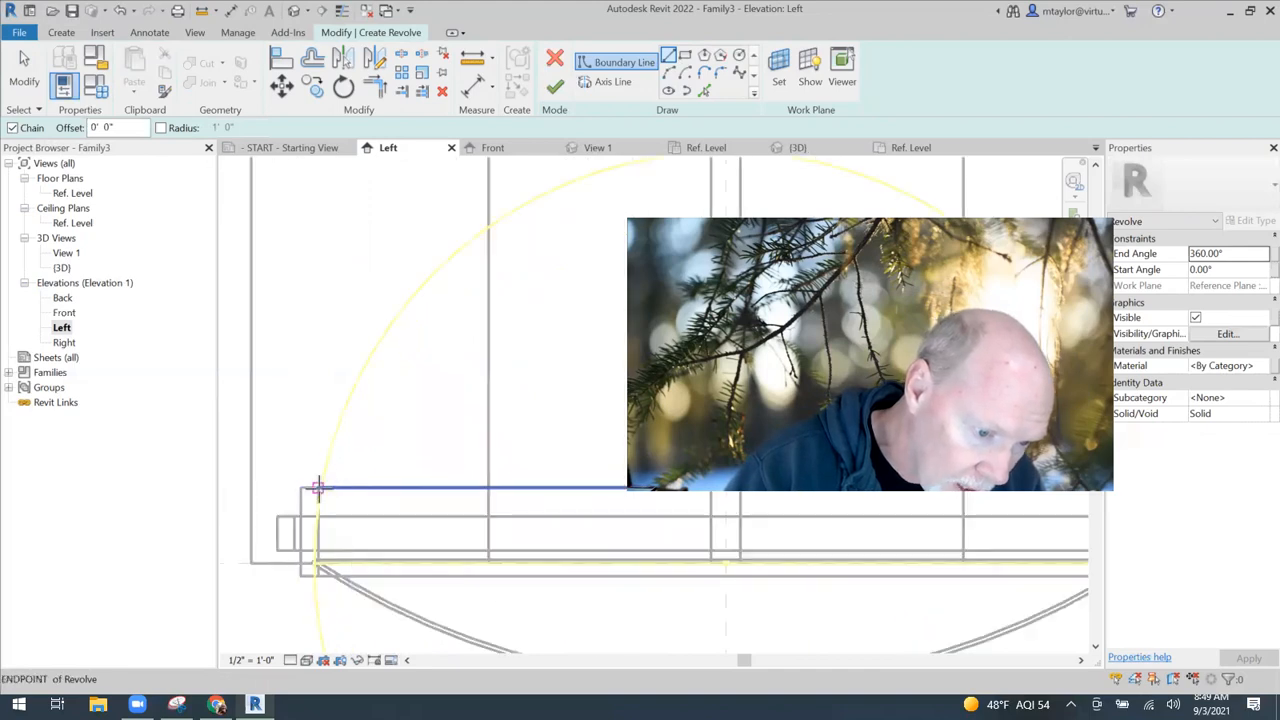
left_click(317, 487)
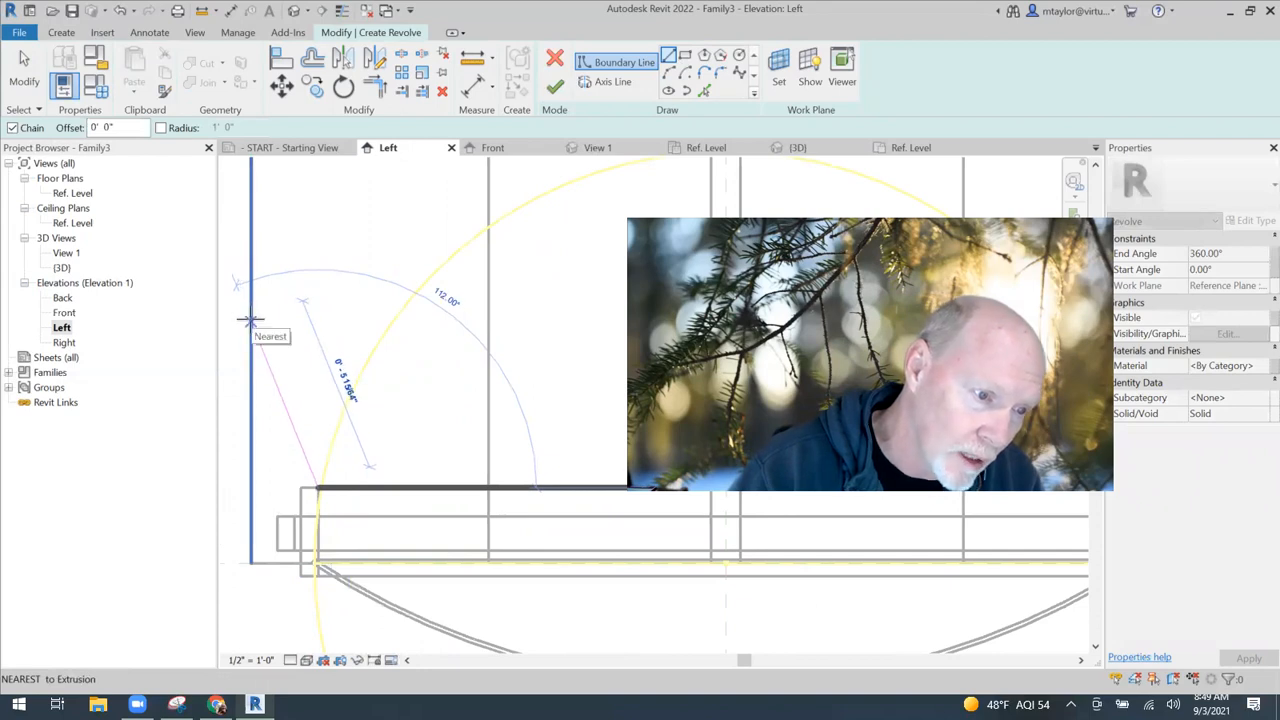
left_click(251, 320)
Continue the boundary outward, straight down below the dish and back inward, and trim the base line and slanted line to a closed corner
scroll(260, 332, "down", 5)
middle_click_drag(348, 336, 428, 334)
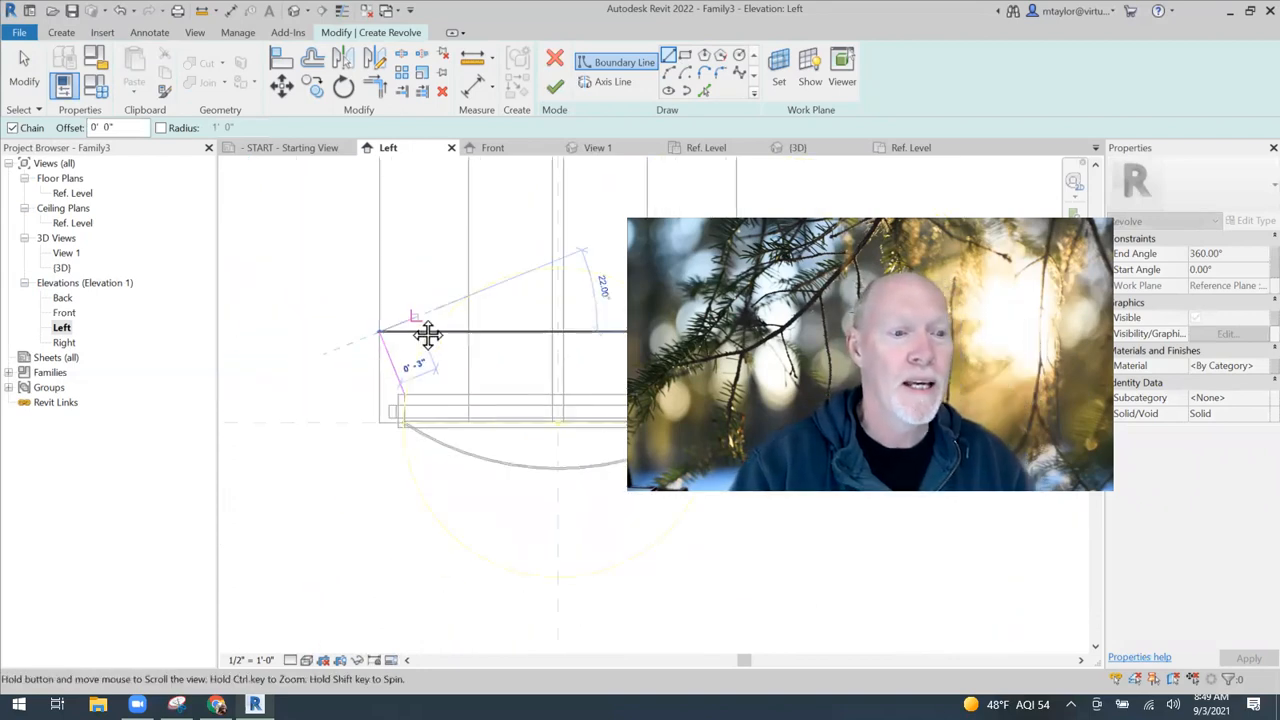
scroll(382, 318, "down", 3)
left_click(371, 327)
left_click(372, 526)
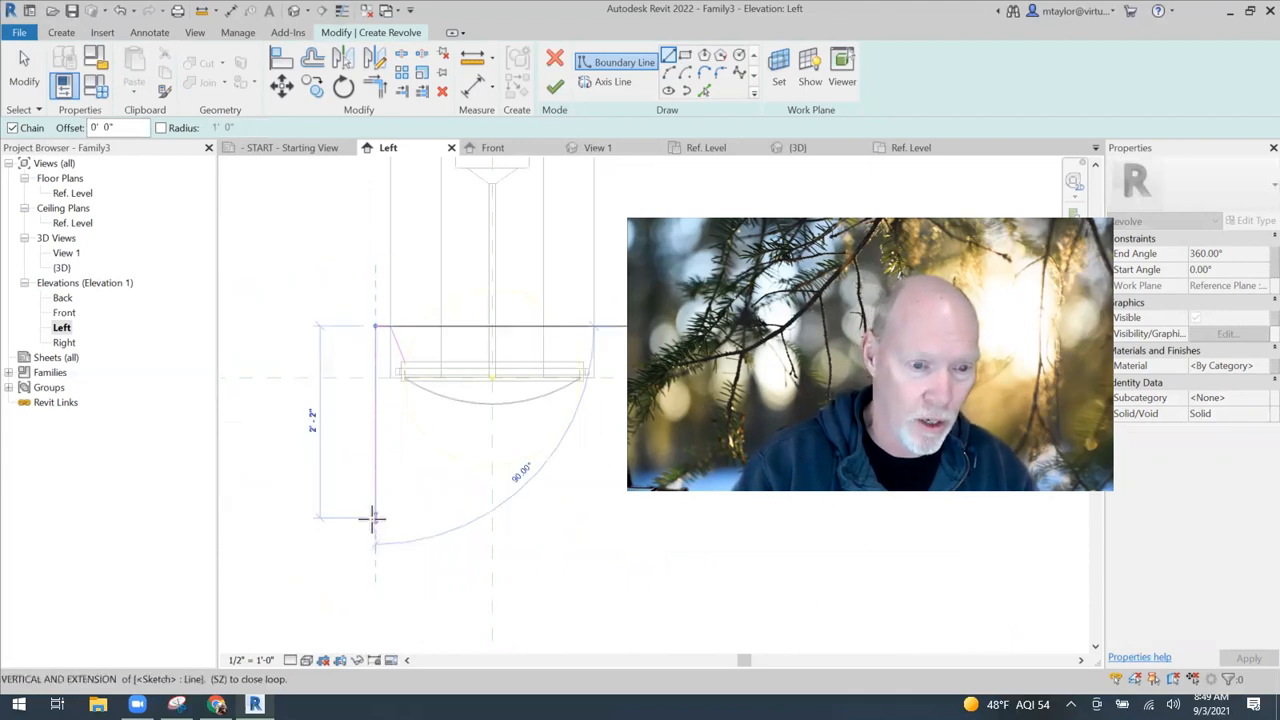
left_click(420, 473)
key("Escape")
key("Escape")
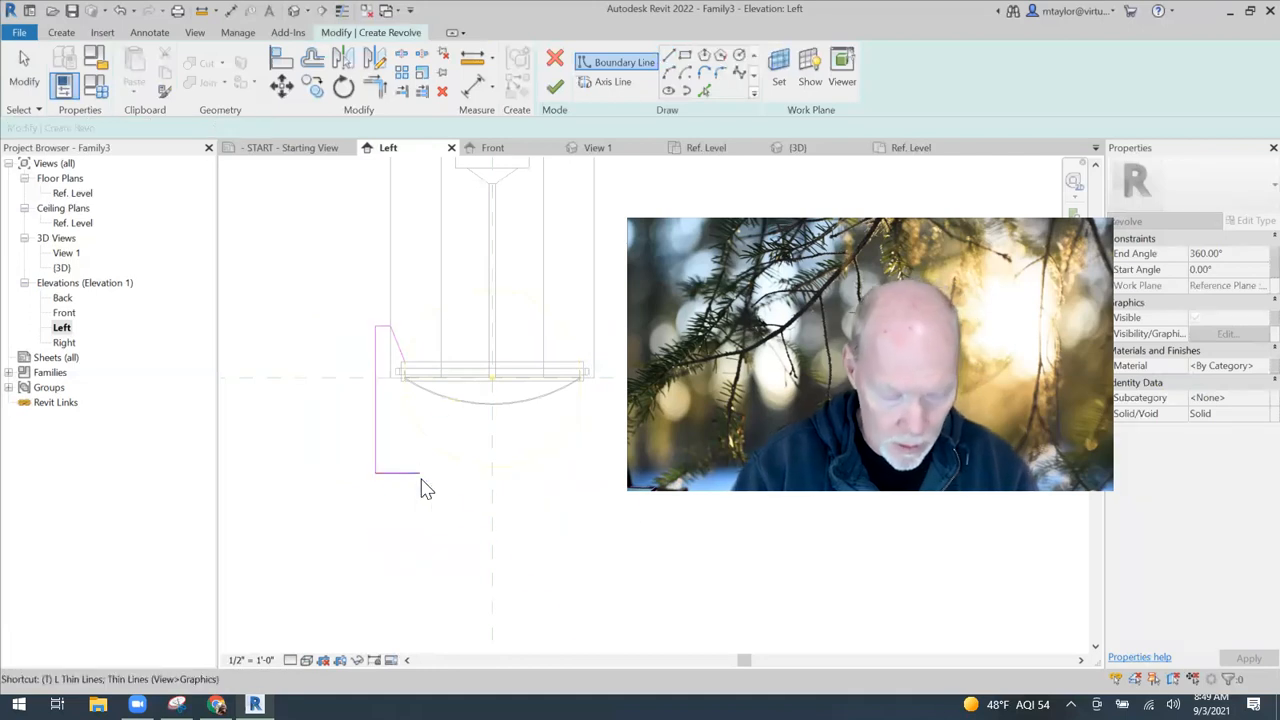
left_click(400, 346)
left_click(406, 473)
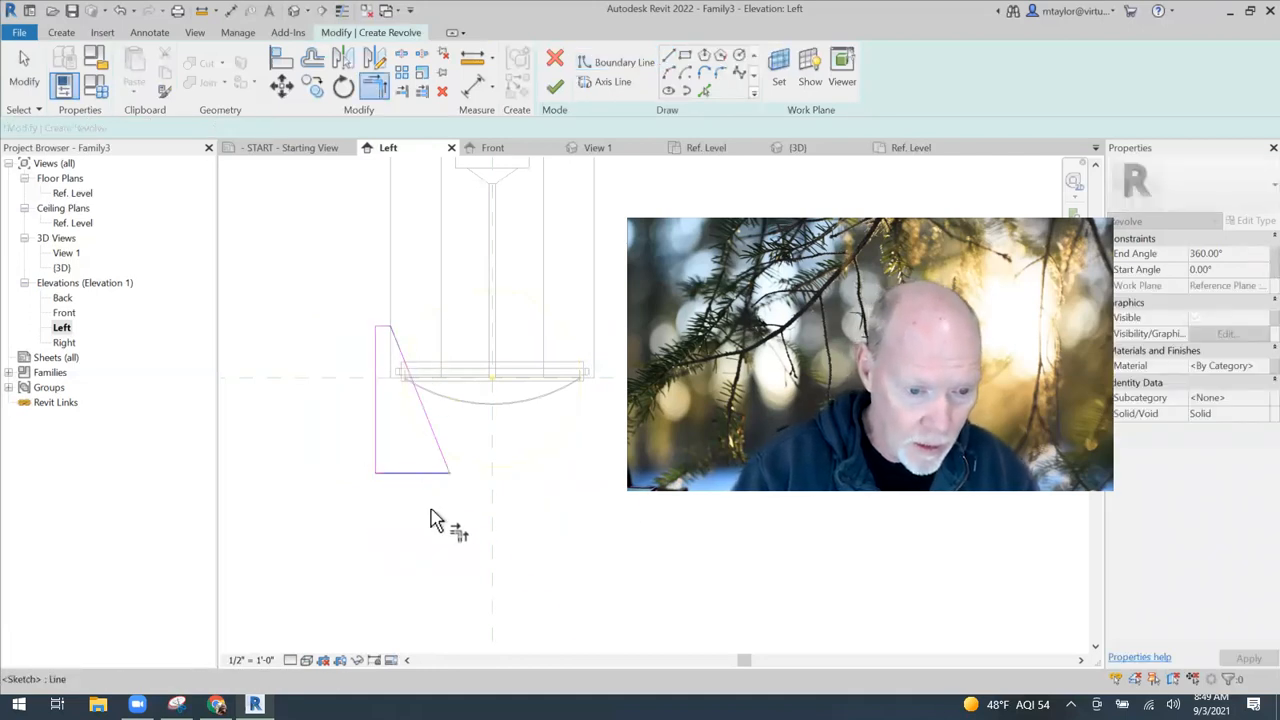
Draw a vertical axis line on the fixture's centre plane below the dish and finish the 360° revolve
scroll(431, 514, "down", 2)
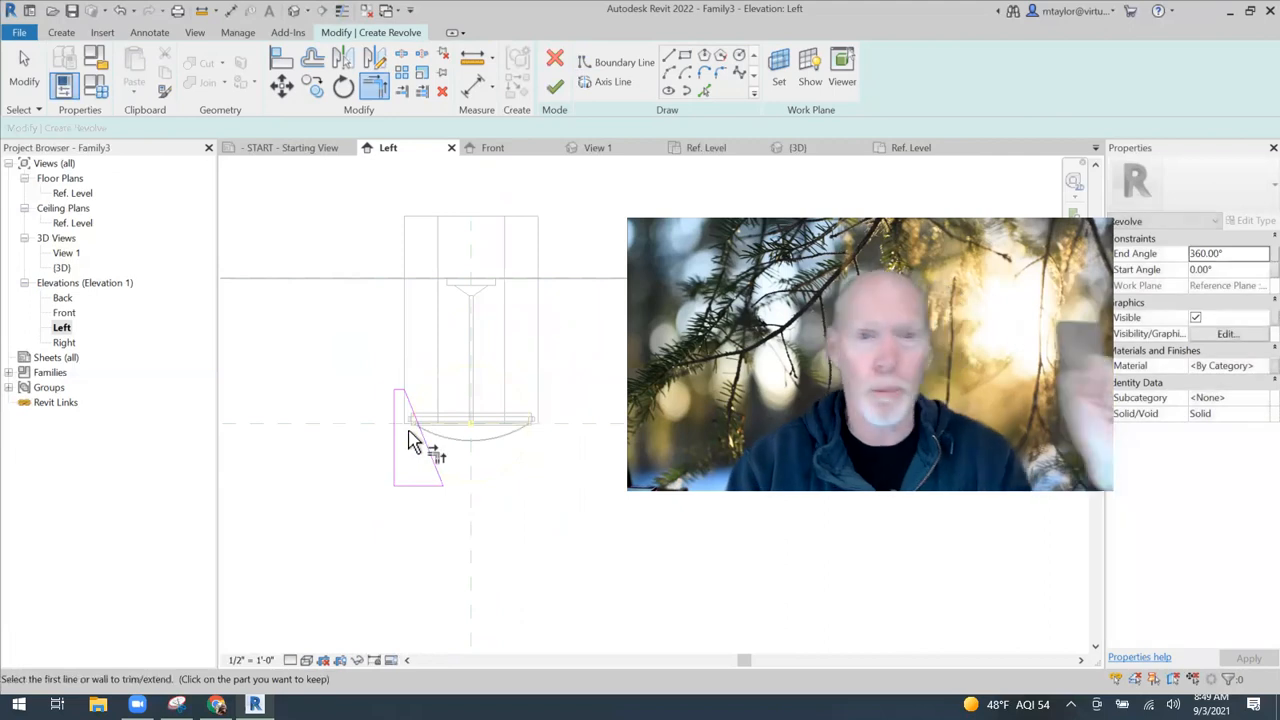
left_click(606, 81)
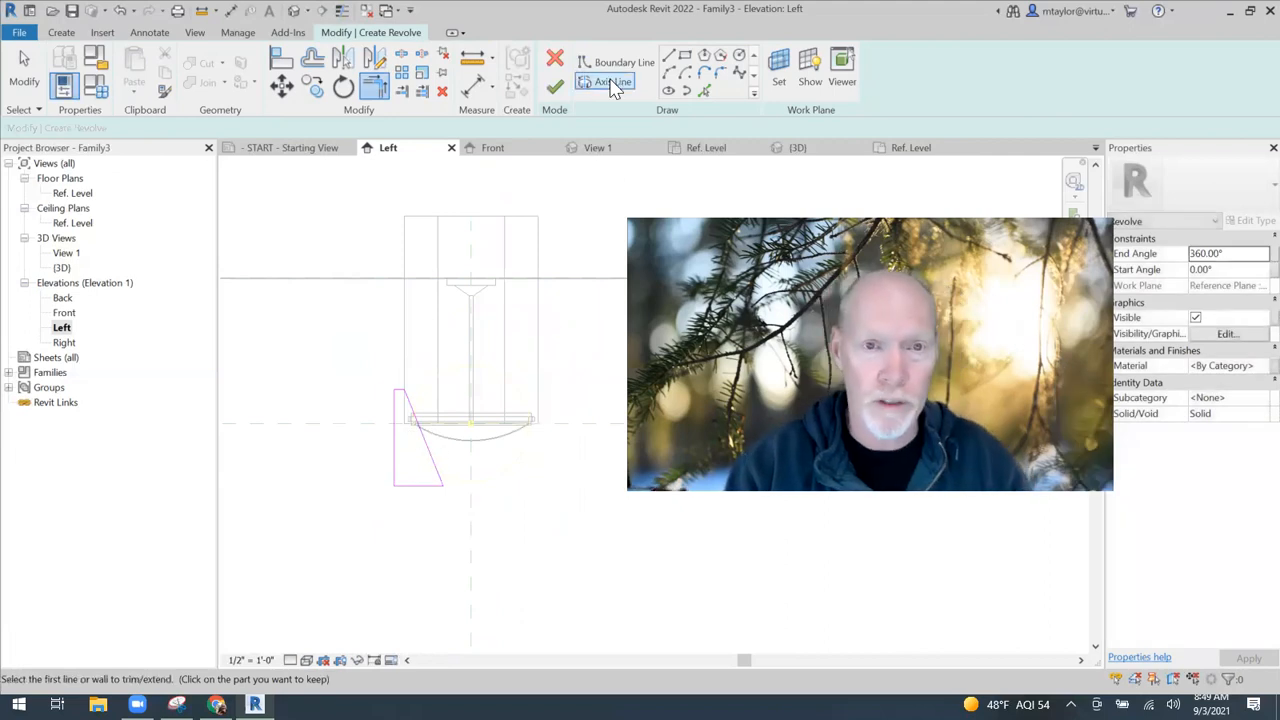
left_click(471, 497)
left_click(471, 571)
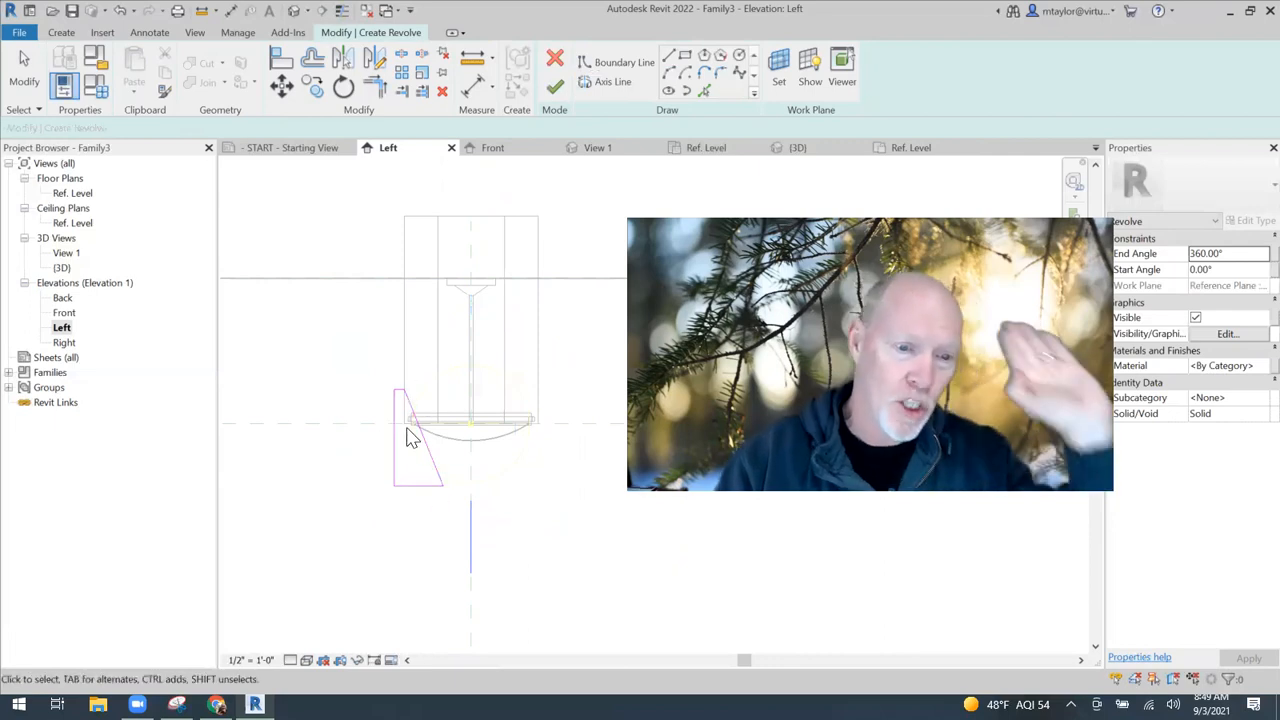
key("Escape")
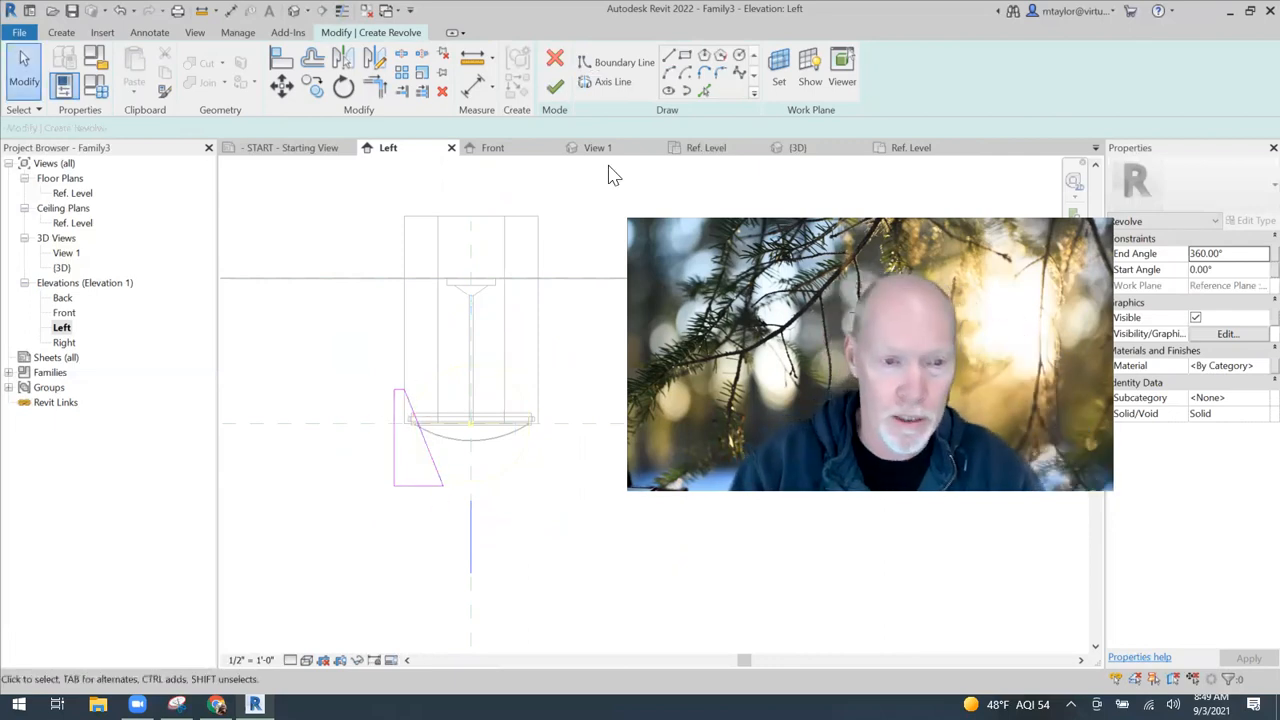
left_click(556, 88)
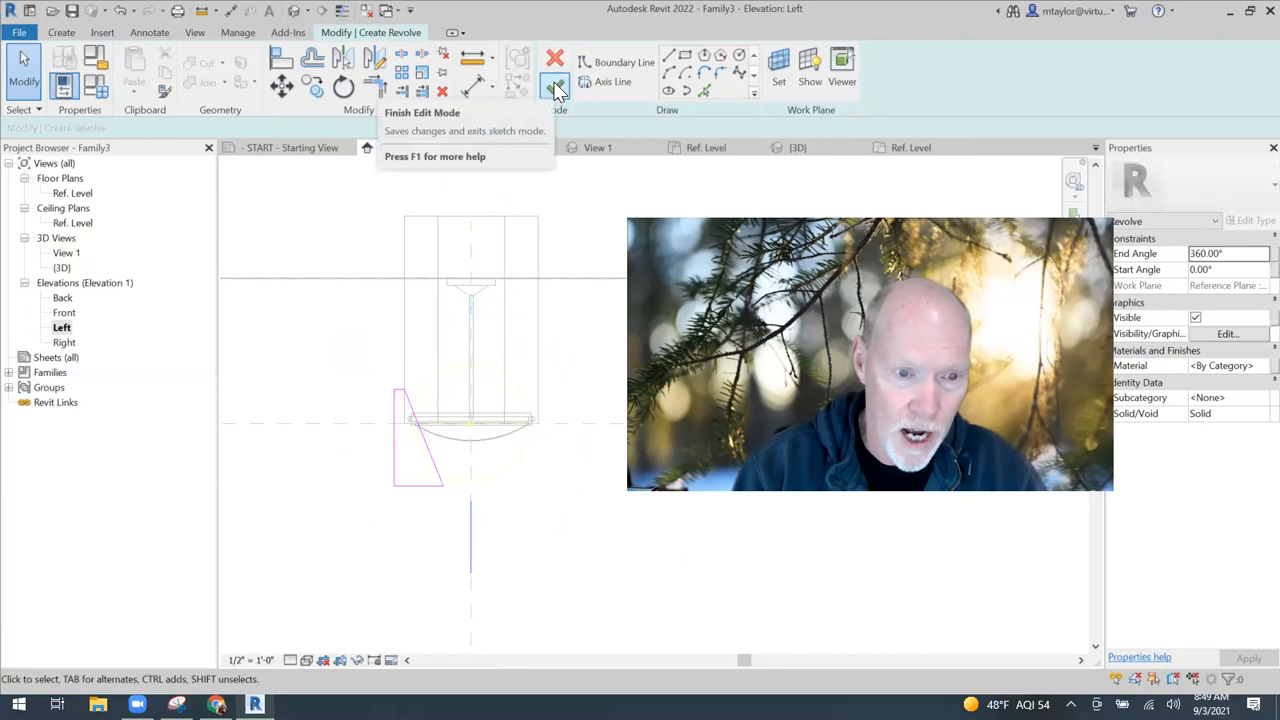
left_click(556, 88)
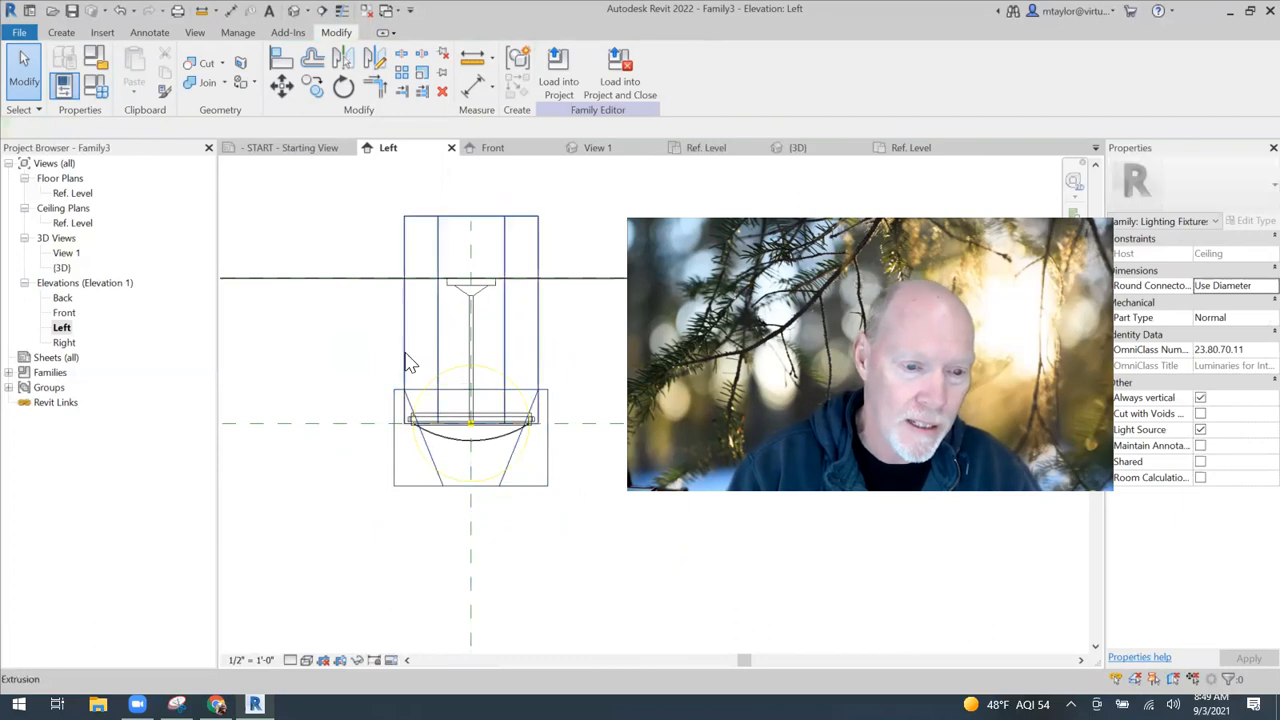
Stretch the hexagonal extrusion's lower end down well past the revolve, to an Extrusion Start of about 3' 0 41/64"
left_click(471, 427)
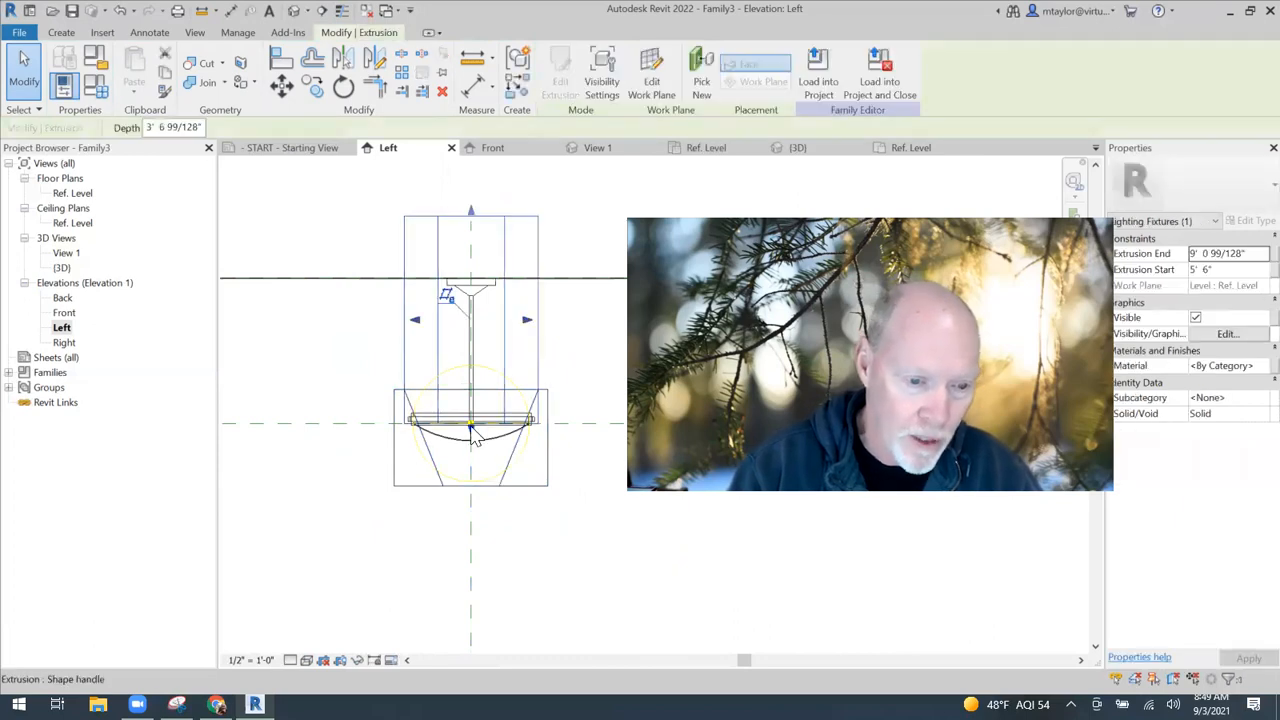
left_click_drag(471, 430, 470, 514)
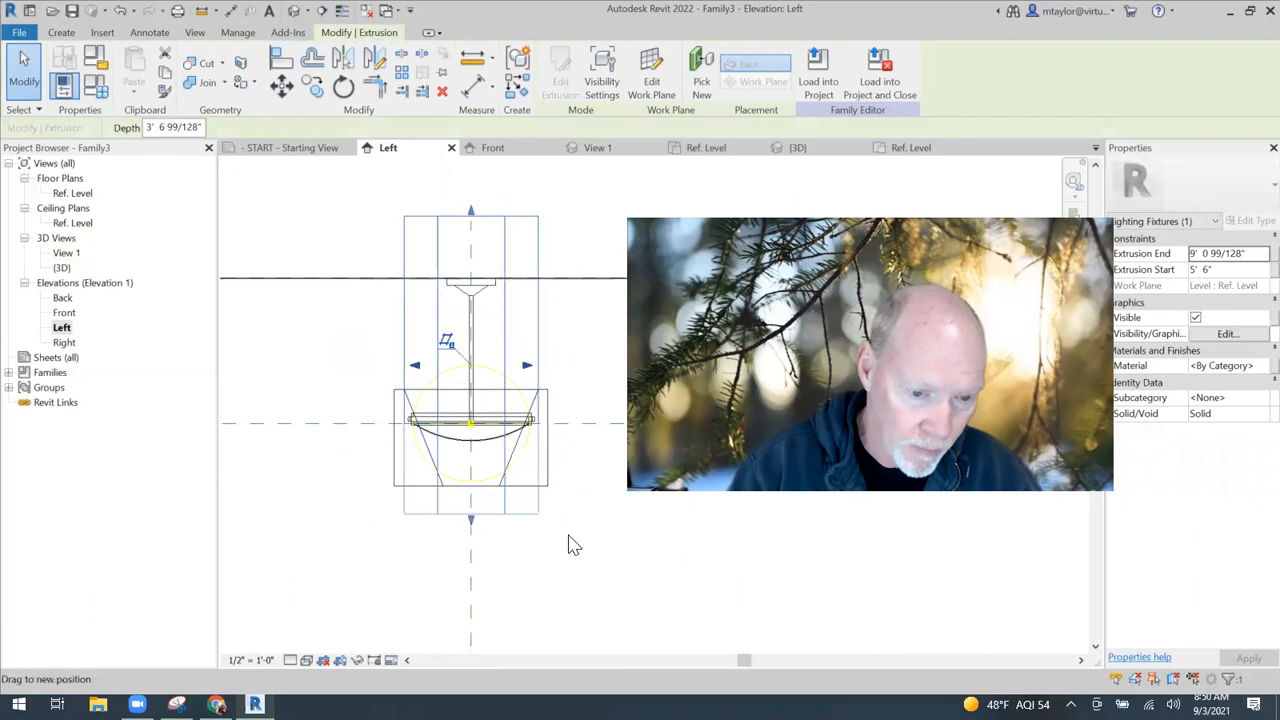
left_click(615, 552)
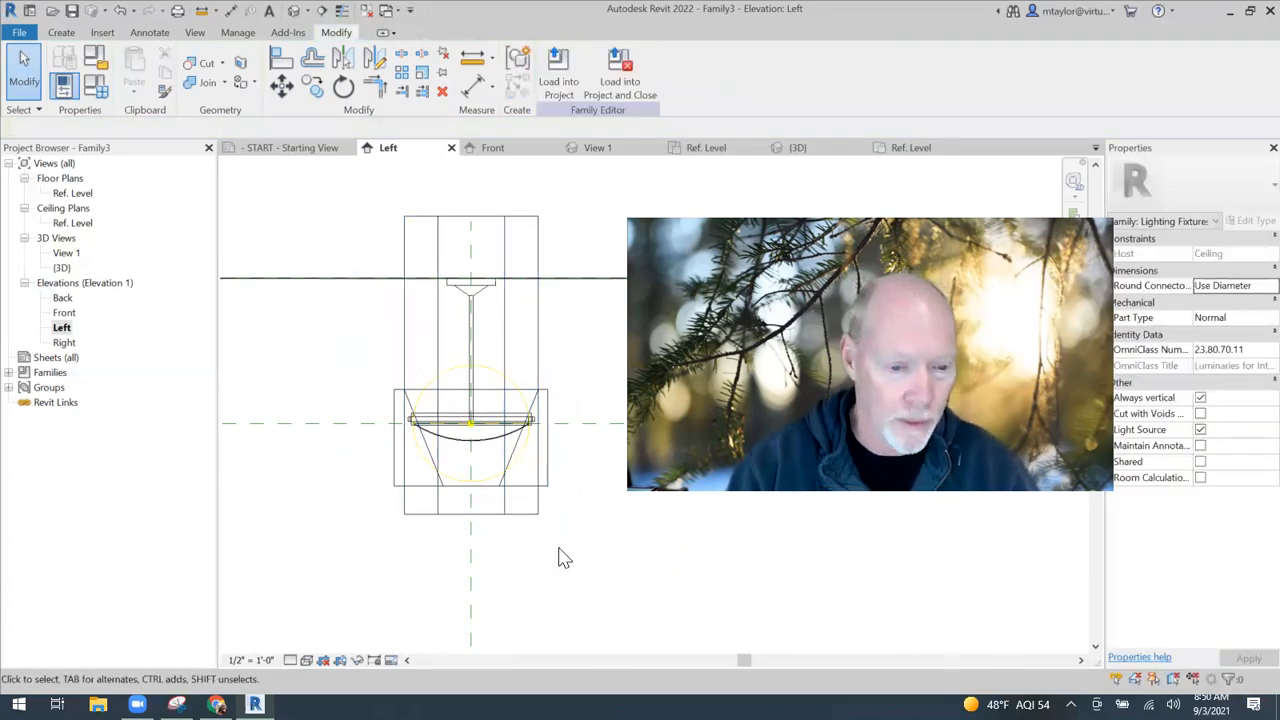
left_click(451, 492)
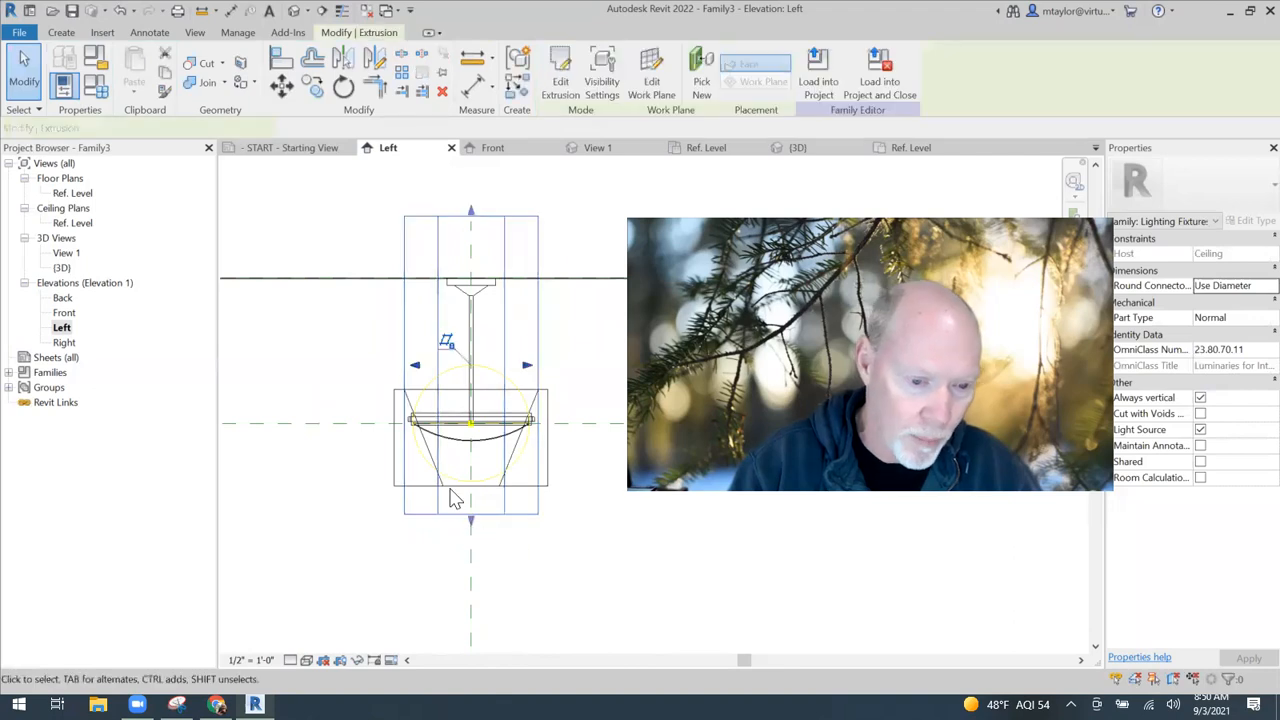
left_click_drag(475, 567, 474, 568)
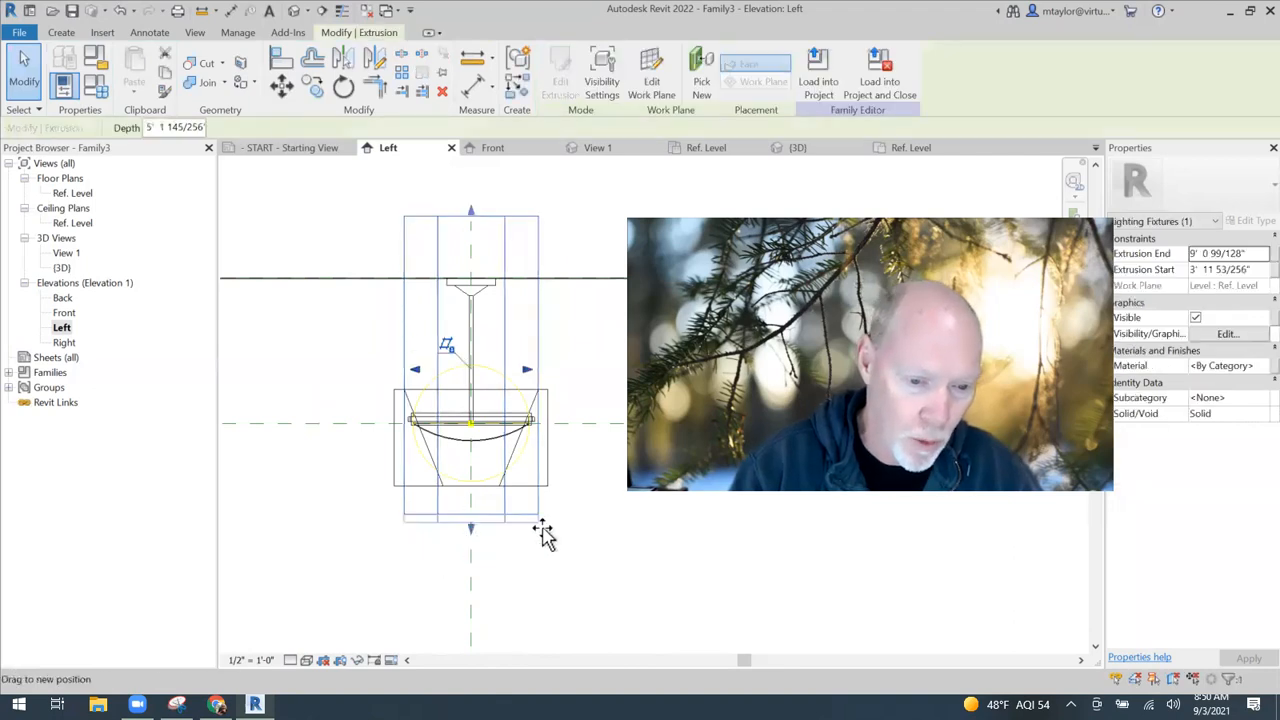
Stretch the revolve's base downward and bring the hexagonal extrusion's lower end to just above it, for a depth of about 5' 2 227/256"
left_click(471, 512)
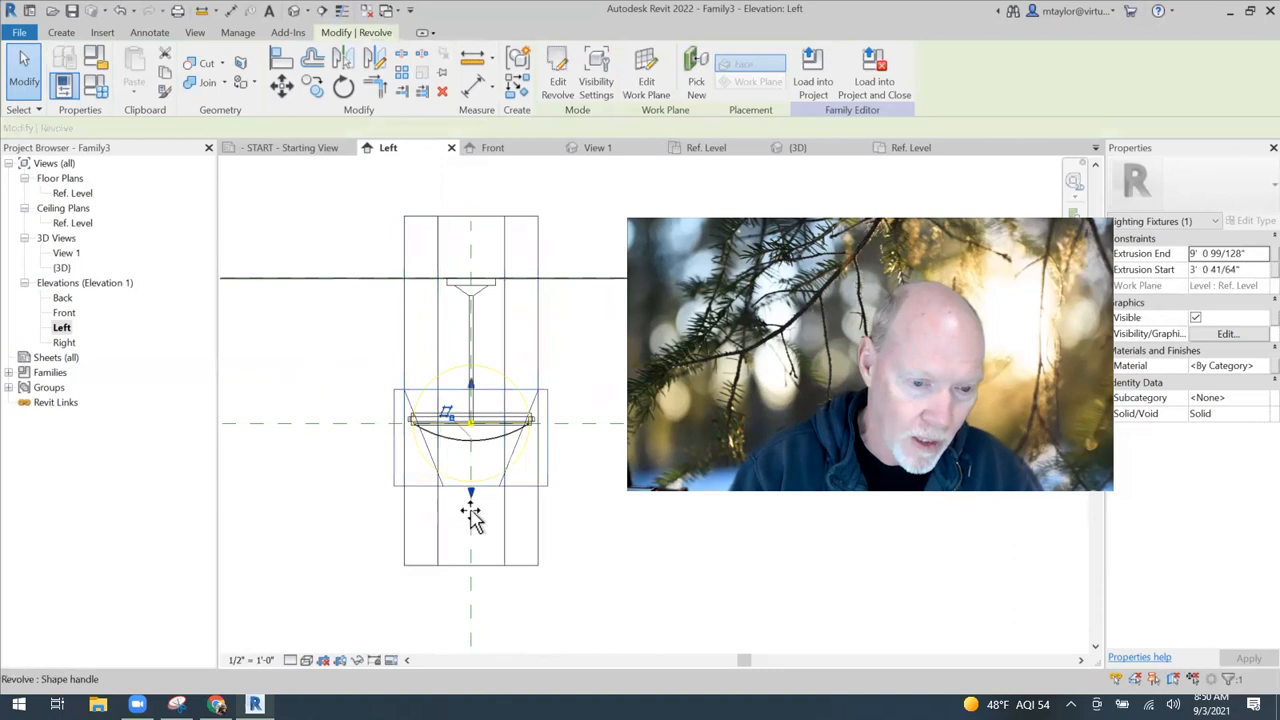
left_click_drag(471, 538, 470, 539)
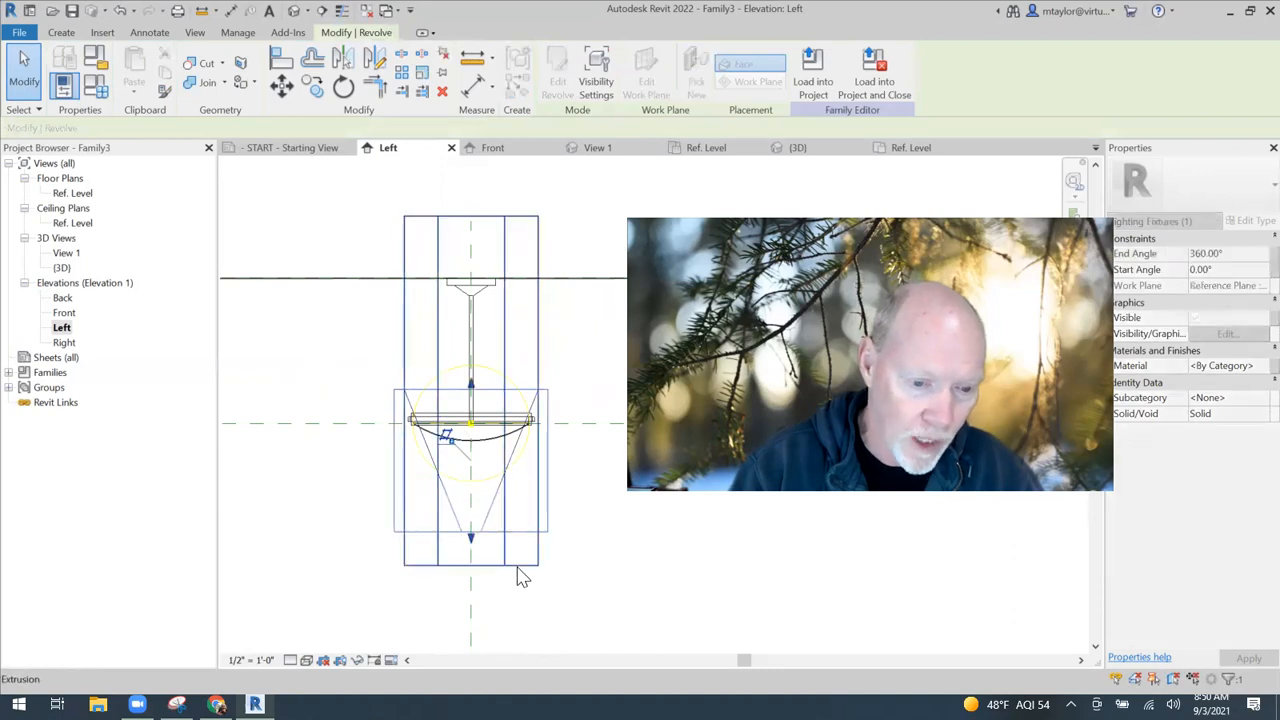
left_click(474, 577)
left_click_drag(471, 530, 505, 586)
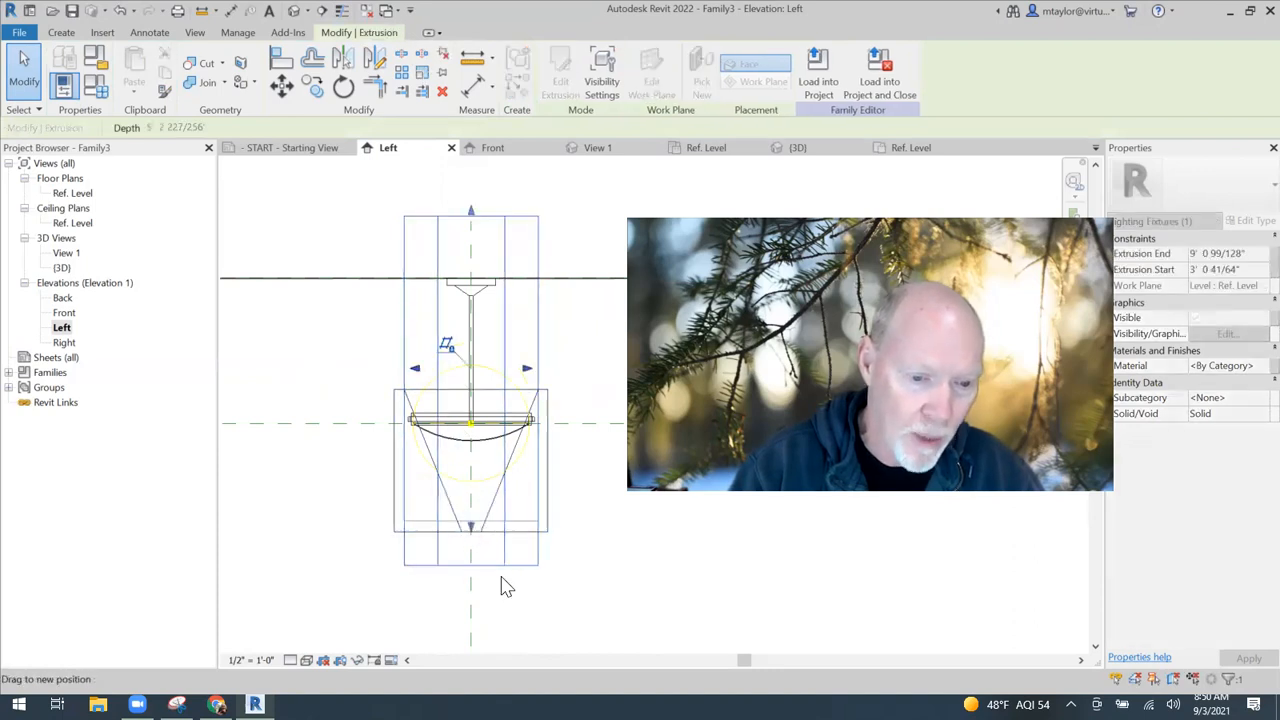
left_click(307, 546)
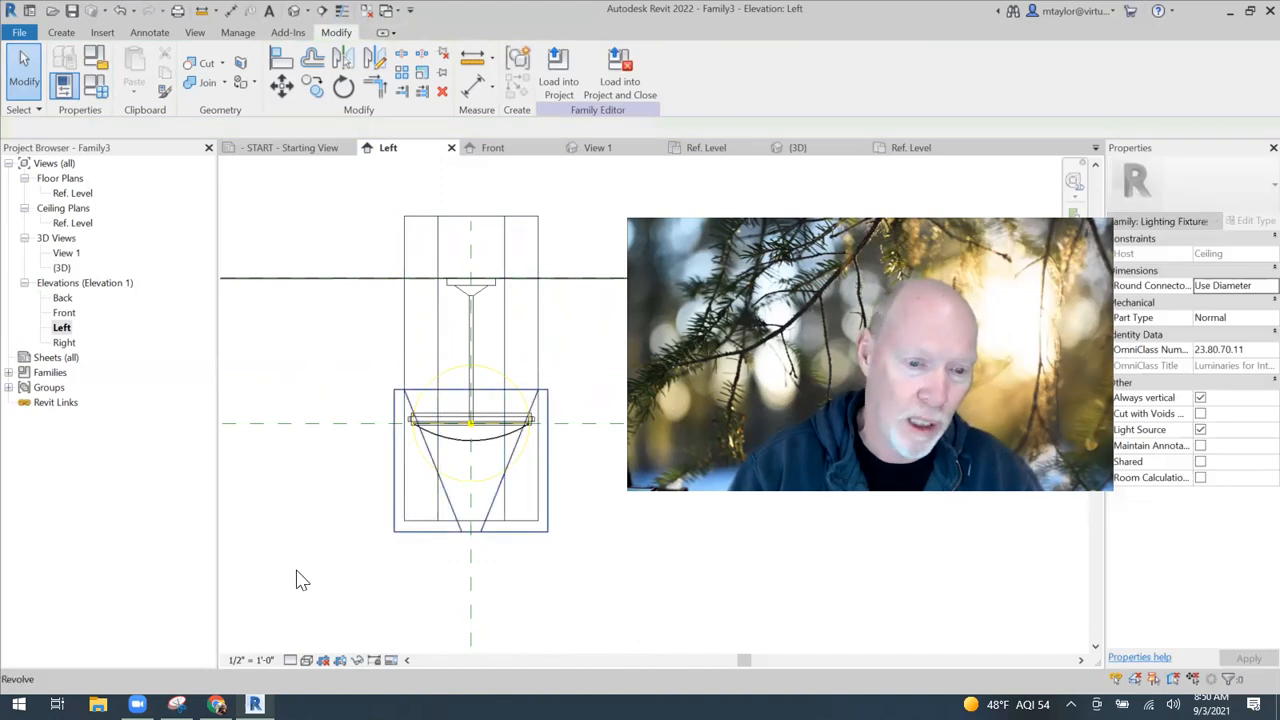
Change the revolve around the dish from Solid to Void
left_click(403, 445)
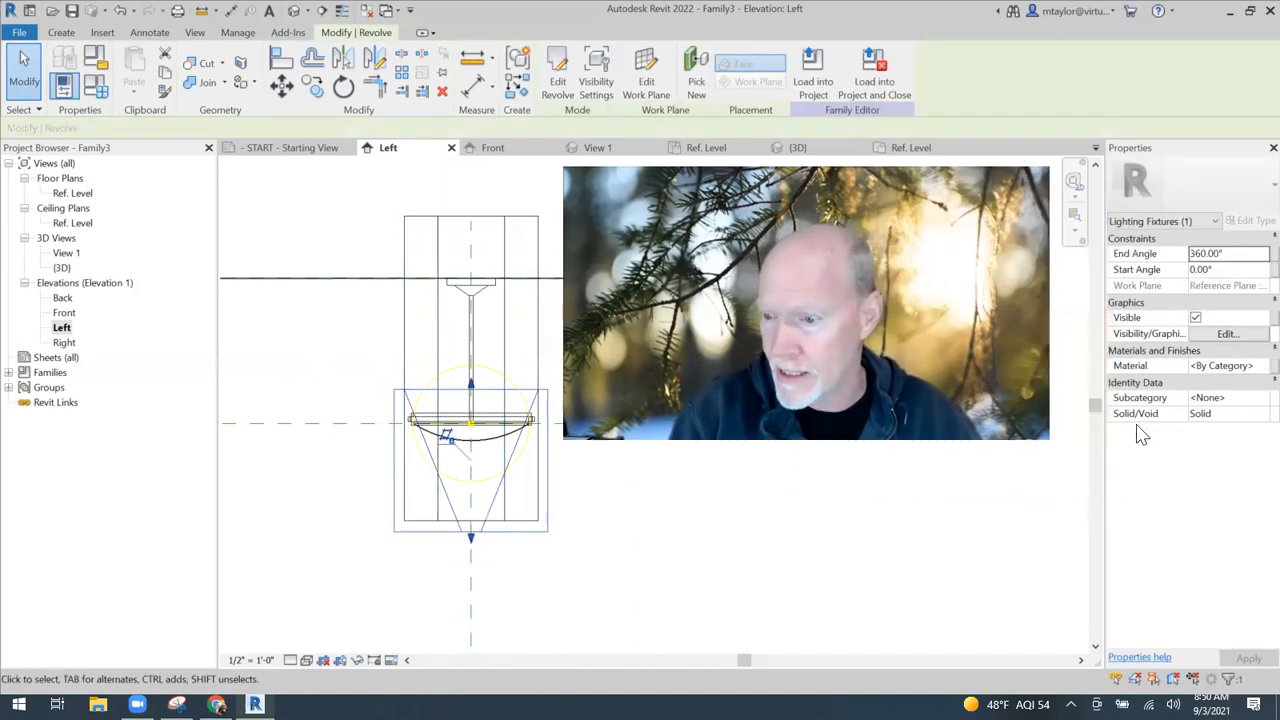
left_click(1244, 416)
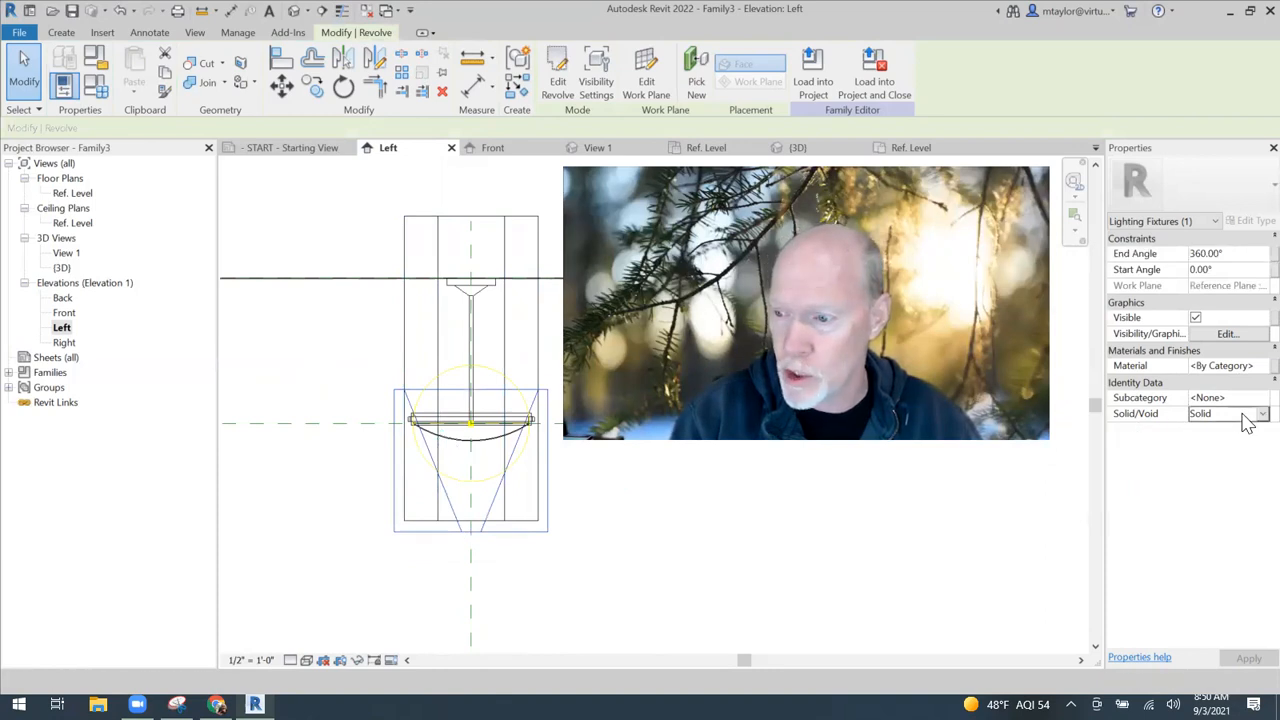
left_click(1203, 442)
left_click(890, 544)
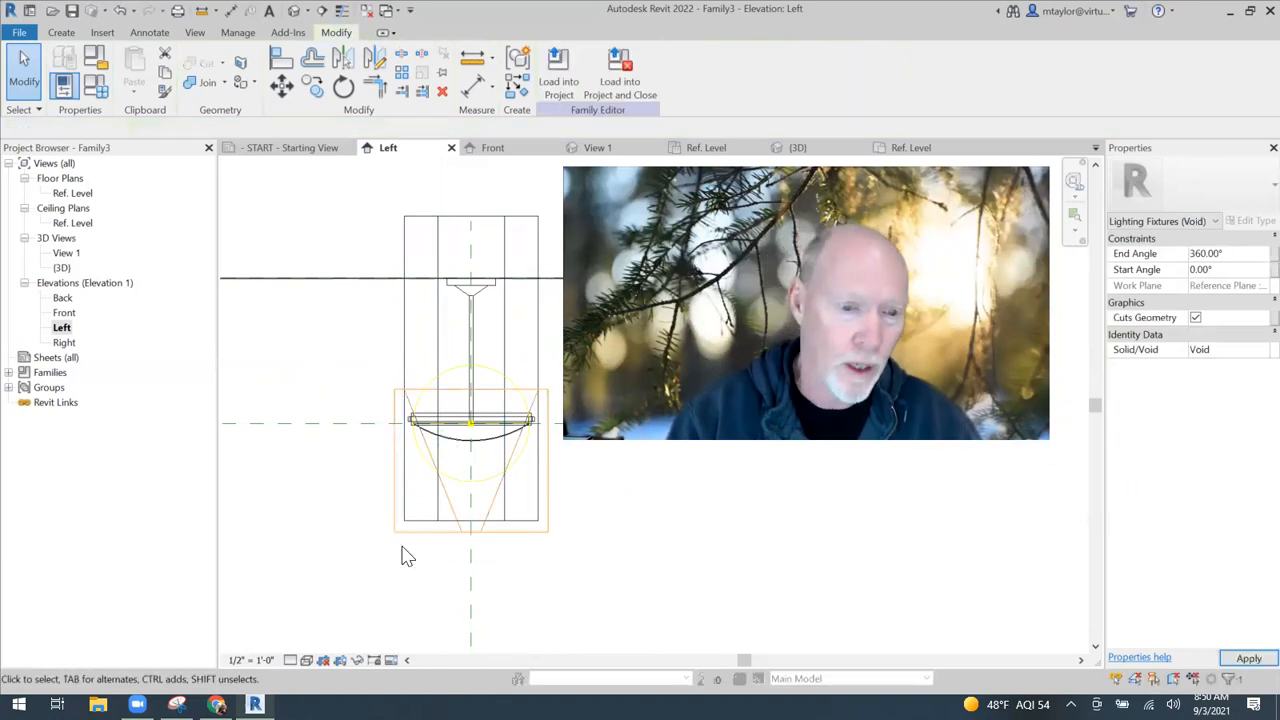
Cut the hexagonal extrusion with the void revolve using Cut Geometry
scroll(268, 470, "up", 1)
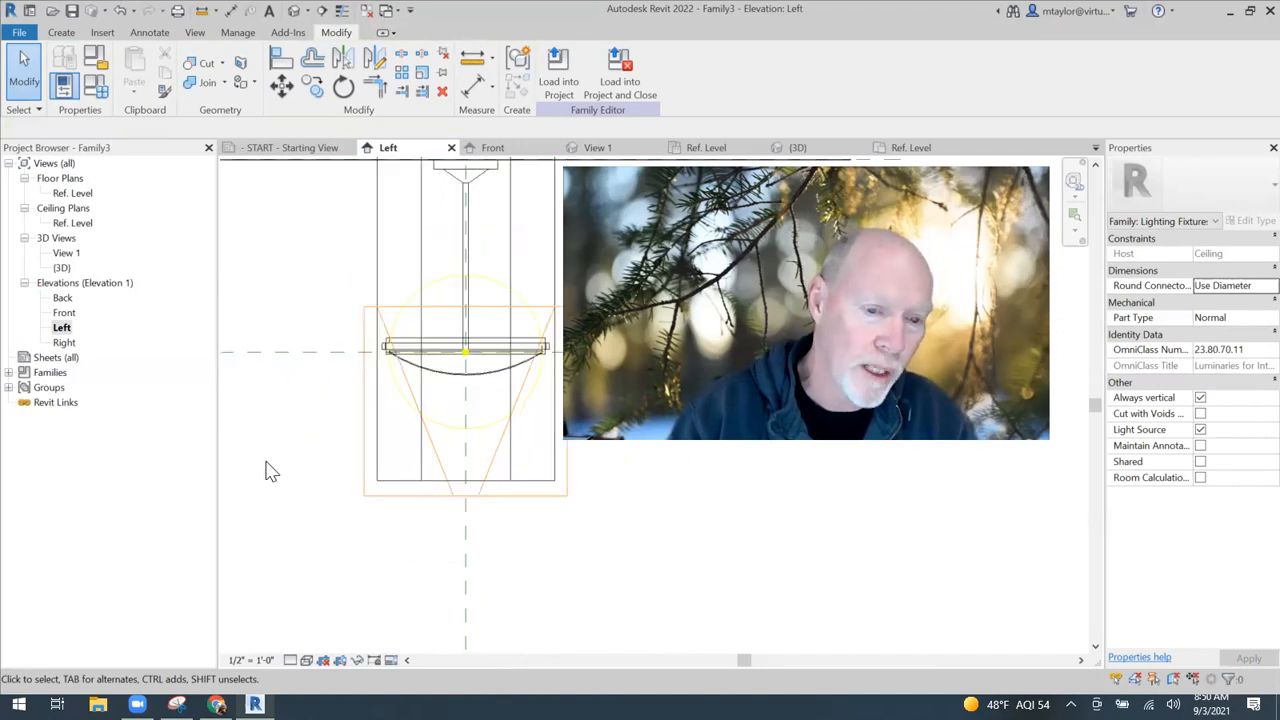
middle_click_drag(365, 307, 303, 417)
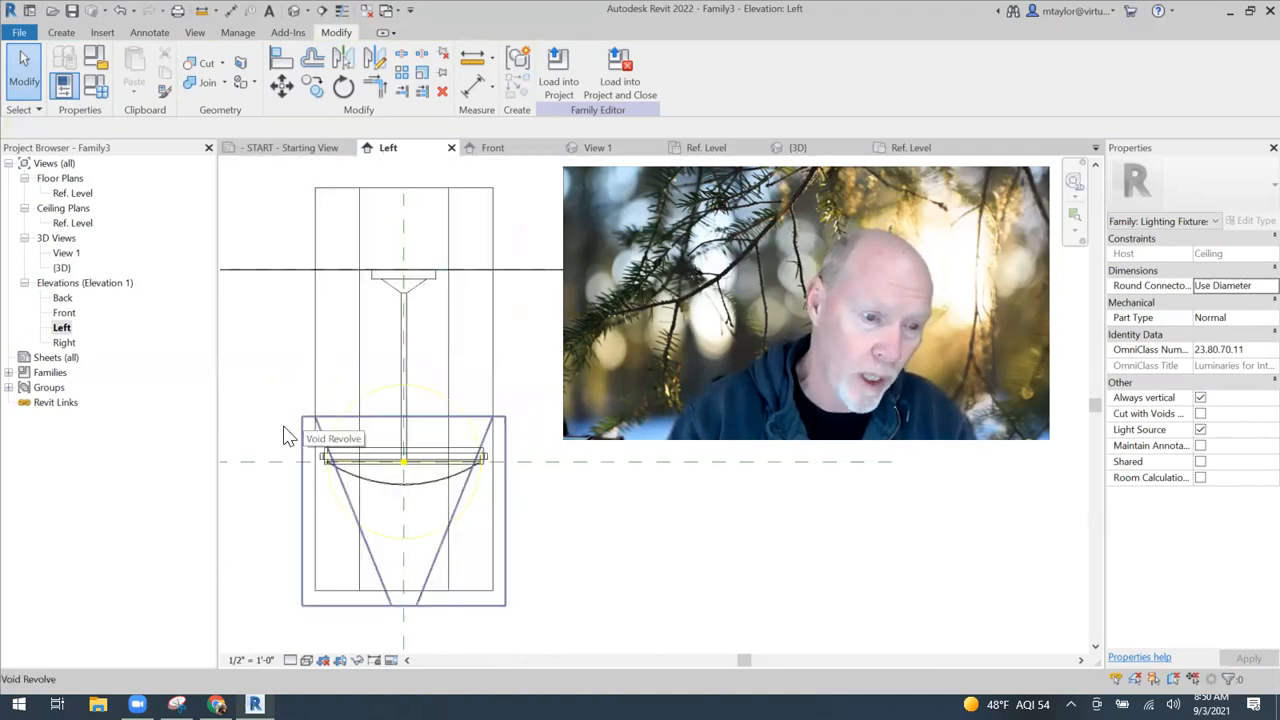
left_click(205, 64)
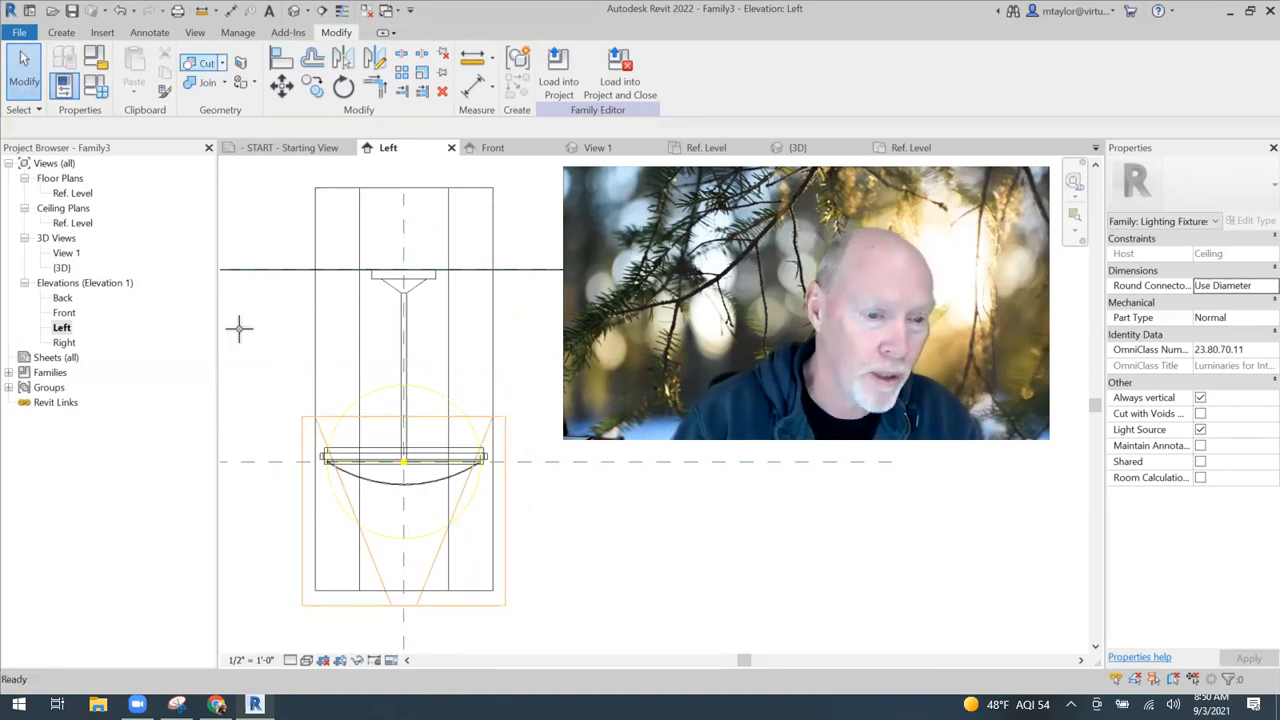
left_click(300, 420)
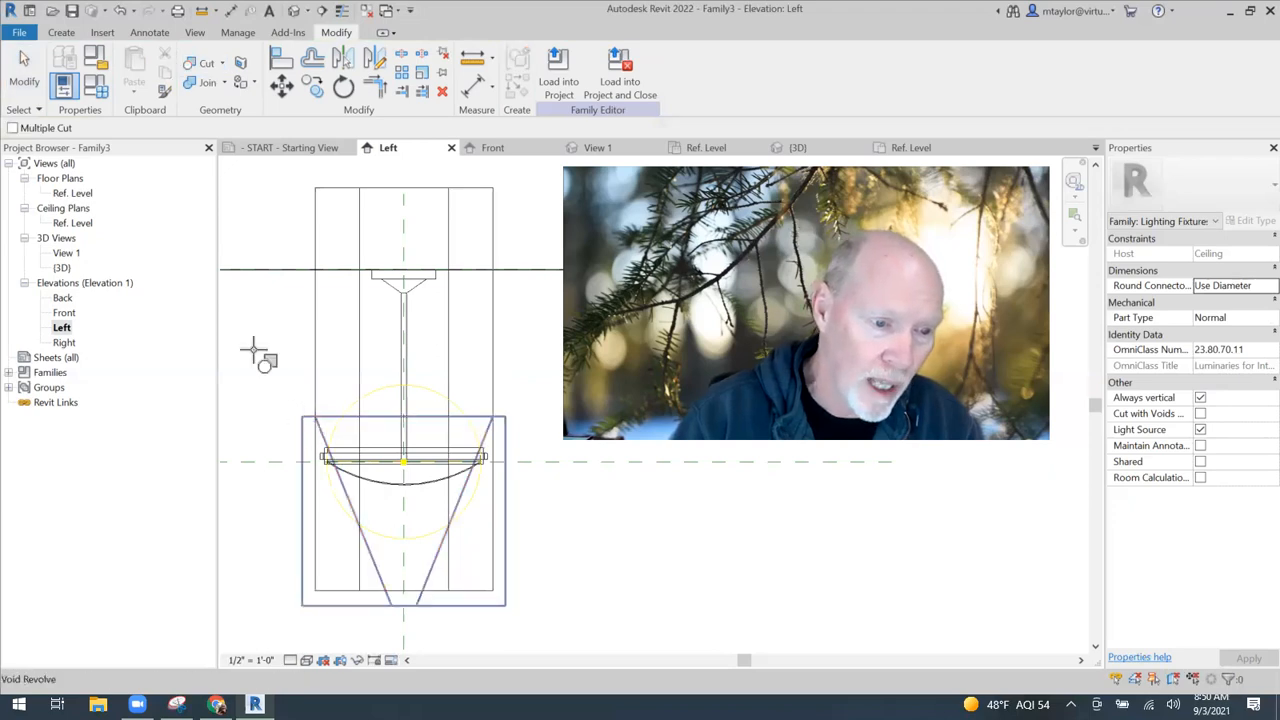
left_click(300, 313)
mouse_move(489, 493)
middle_mouse_down()
mouse_move(446, 497)
mouse_move(506, 508)
middle_mouse_up()
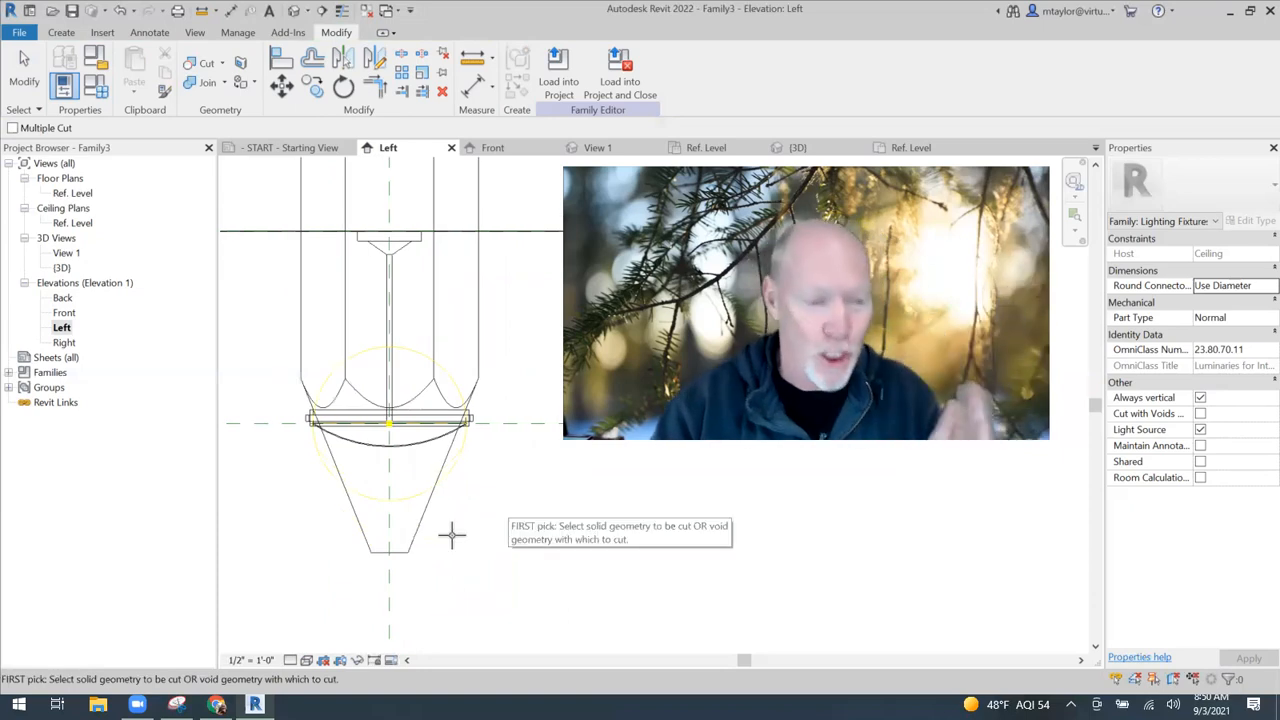
Set the left elevation's visual style to Shaded and inspect the cut hexagonal body around the ring and dish
left_click(307, 660)
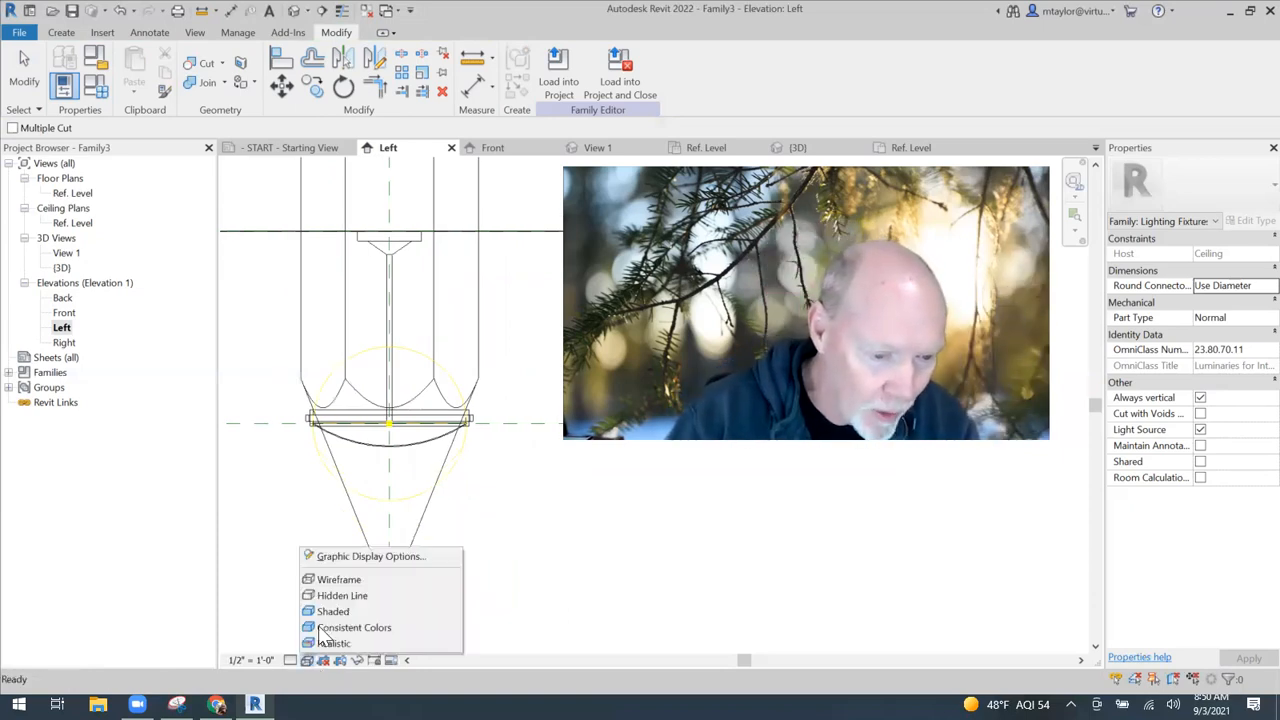
left_click(339, 610)
scroll(527, 549, "down", 1)
mouse_move(553, 537)
middle_mouse_down()
mouse_move(527, 577)
mouse_move(513, 561)
middle_mouse_up()
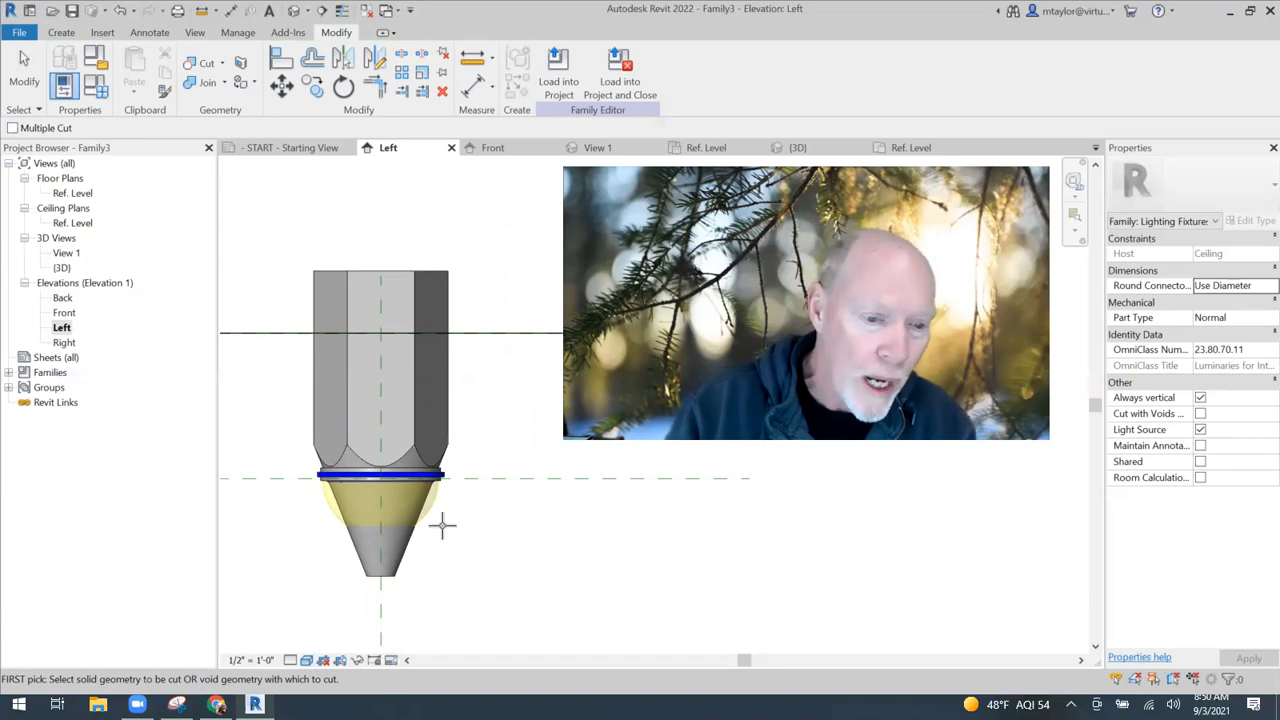
scroll(446, 522, "up", 1)
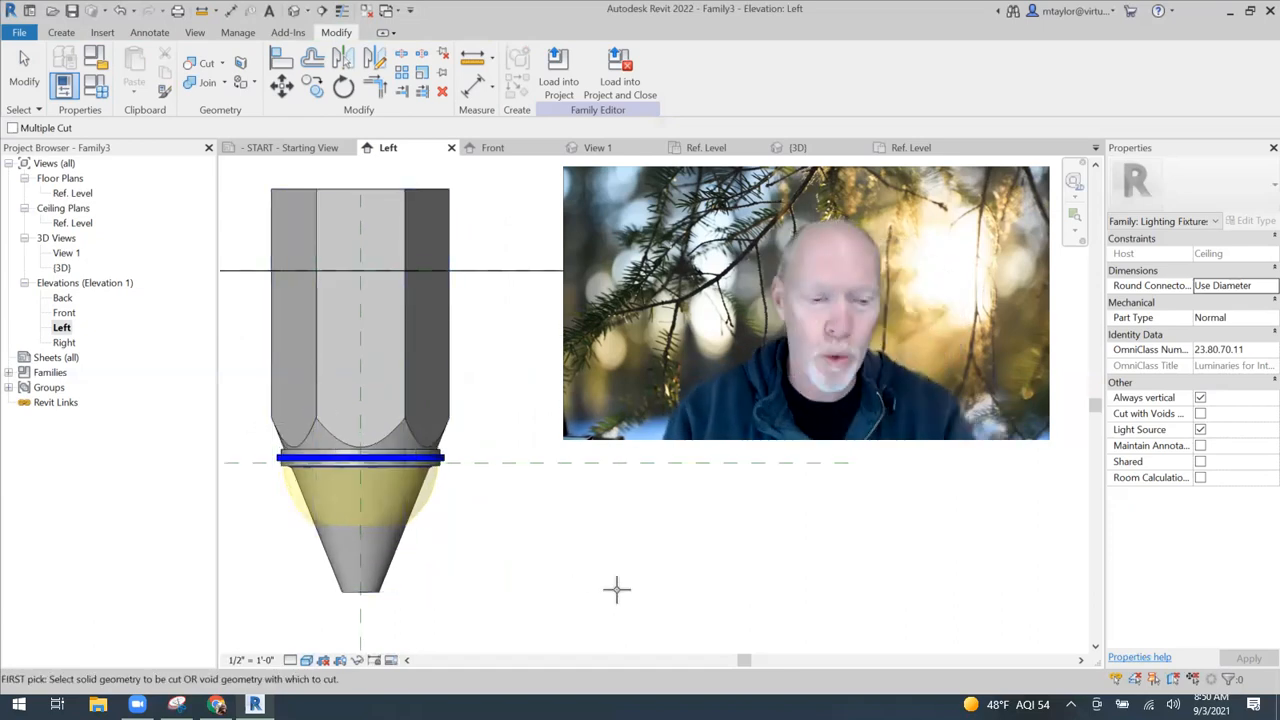
scroll(432, 438, "up", 1)
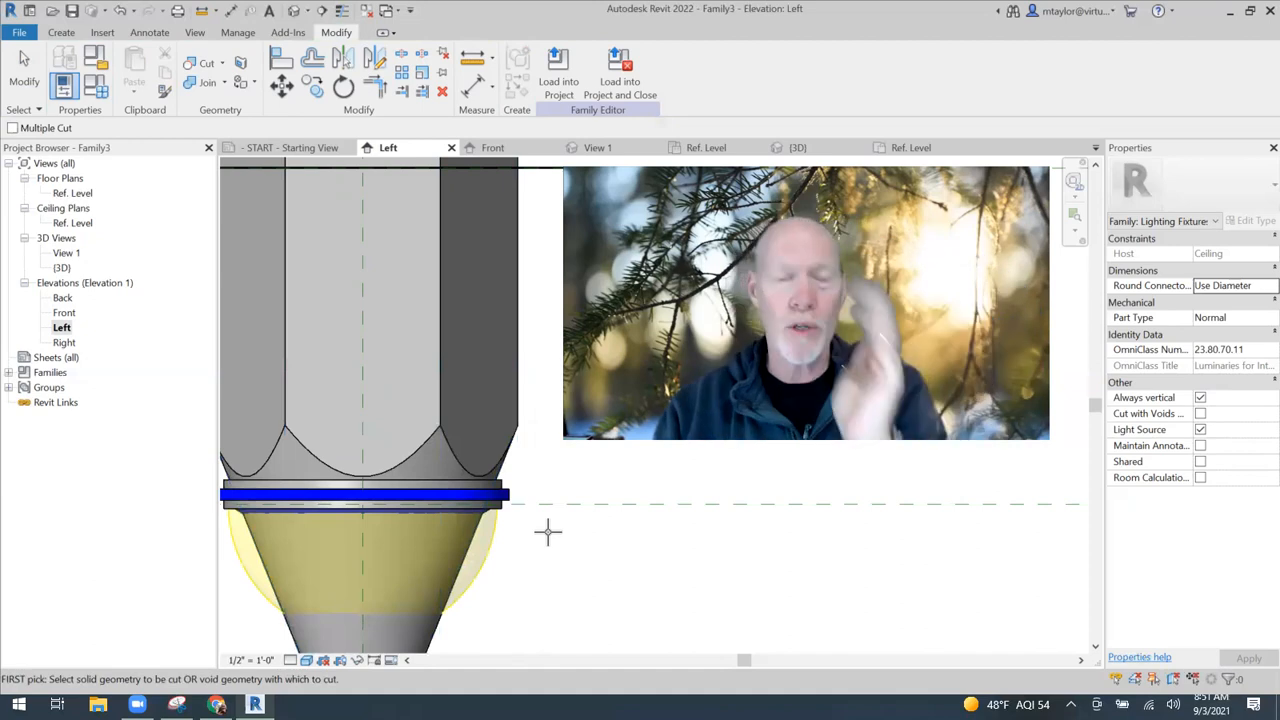
scroll(572, 558, "down", 3)
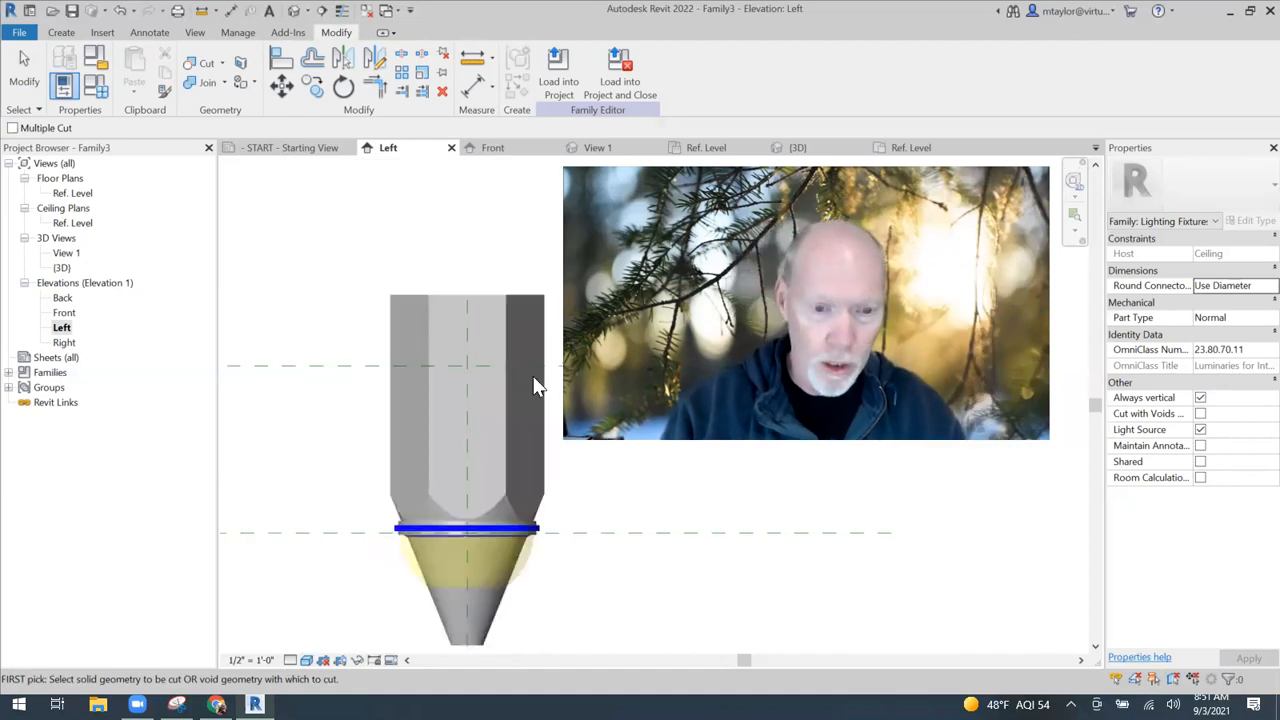
Open the hexagonal extrusion's sketch for editing in the Ref. Level floor plan
key("Escape")
left_click(533, 339)
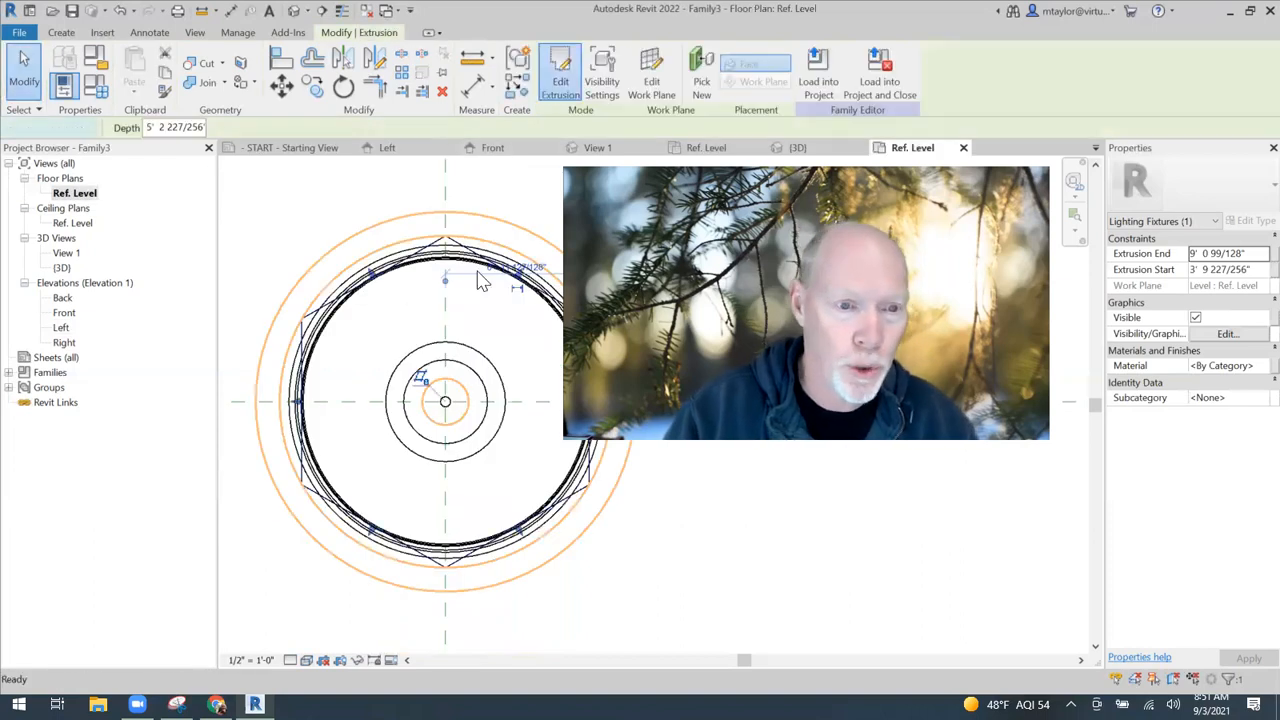
double_click(447, 250)
scroll(447, 250, "up", 4)
middle_click_drag(422, 226, 303, 255)
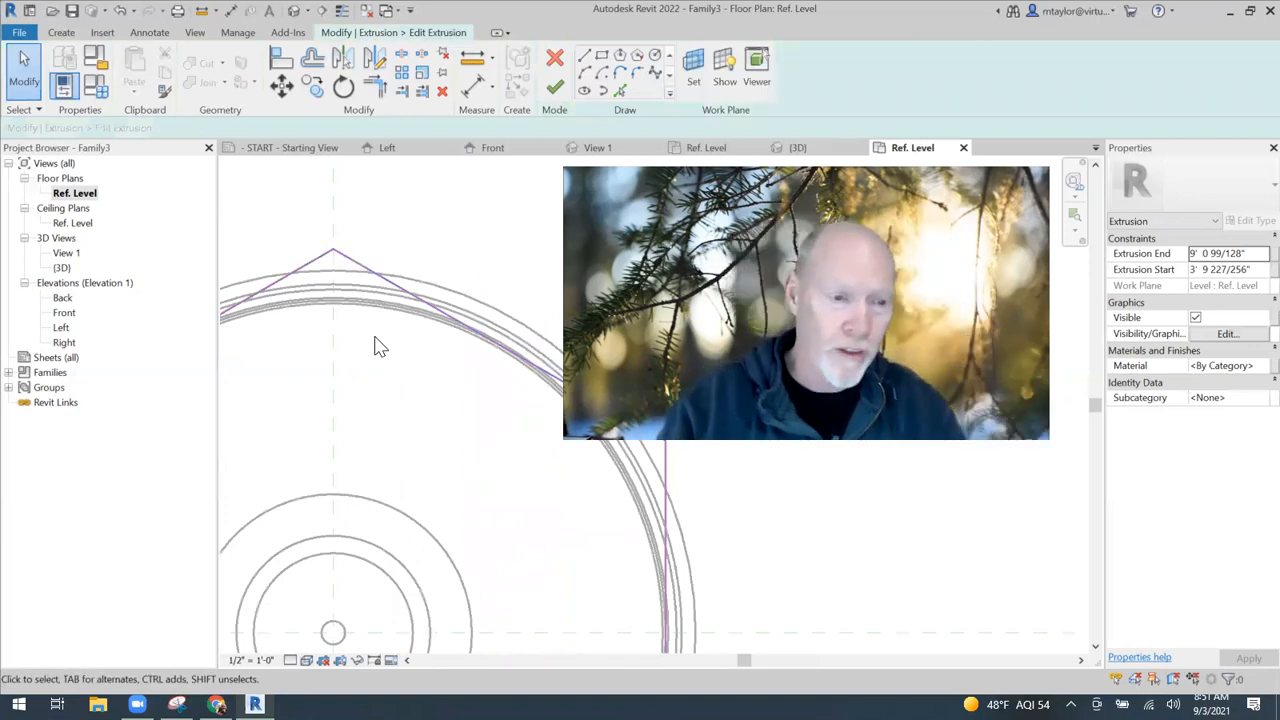
Round the hexagon sketch's top corner with a fillet arc and set its radius to 4"
left_click(638, 73)
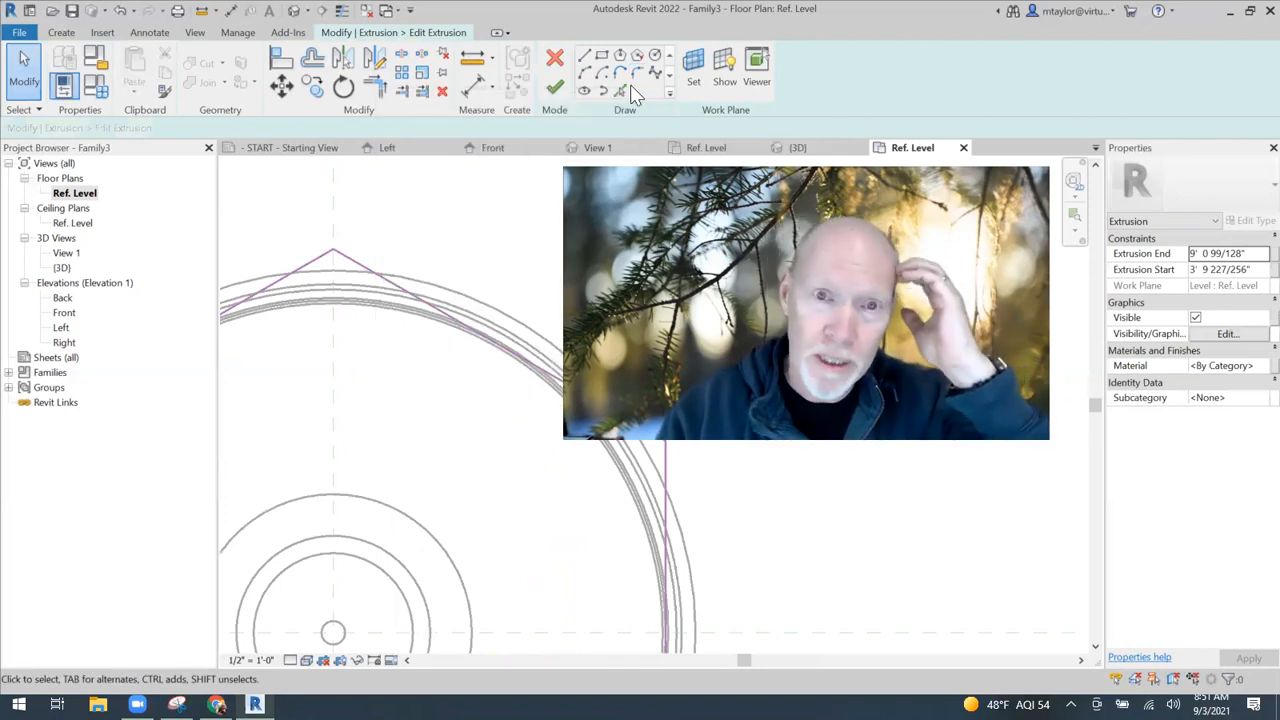
left_click(271, 286)
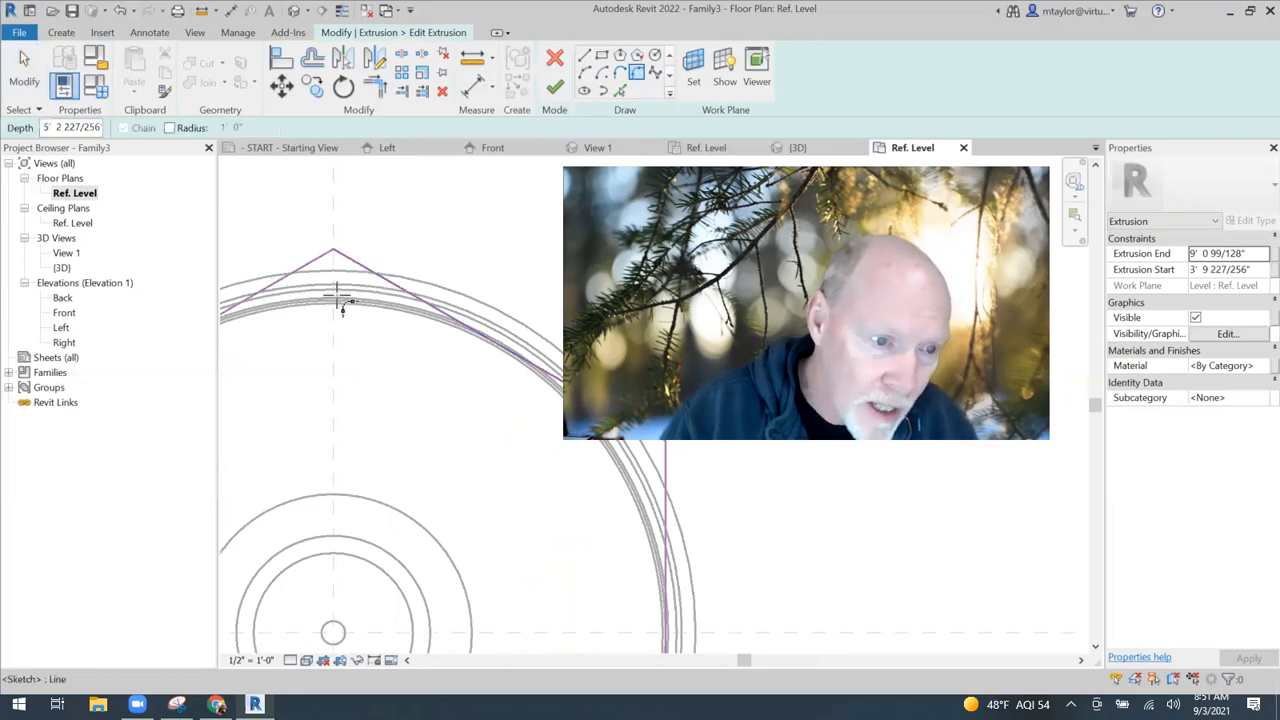
left_click(340, 287)
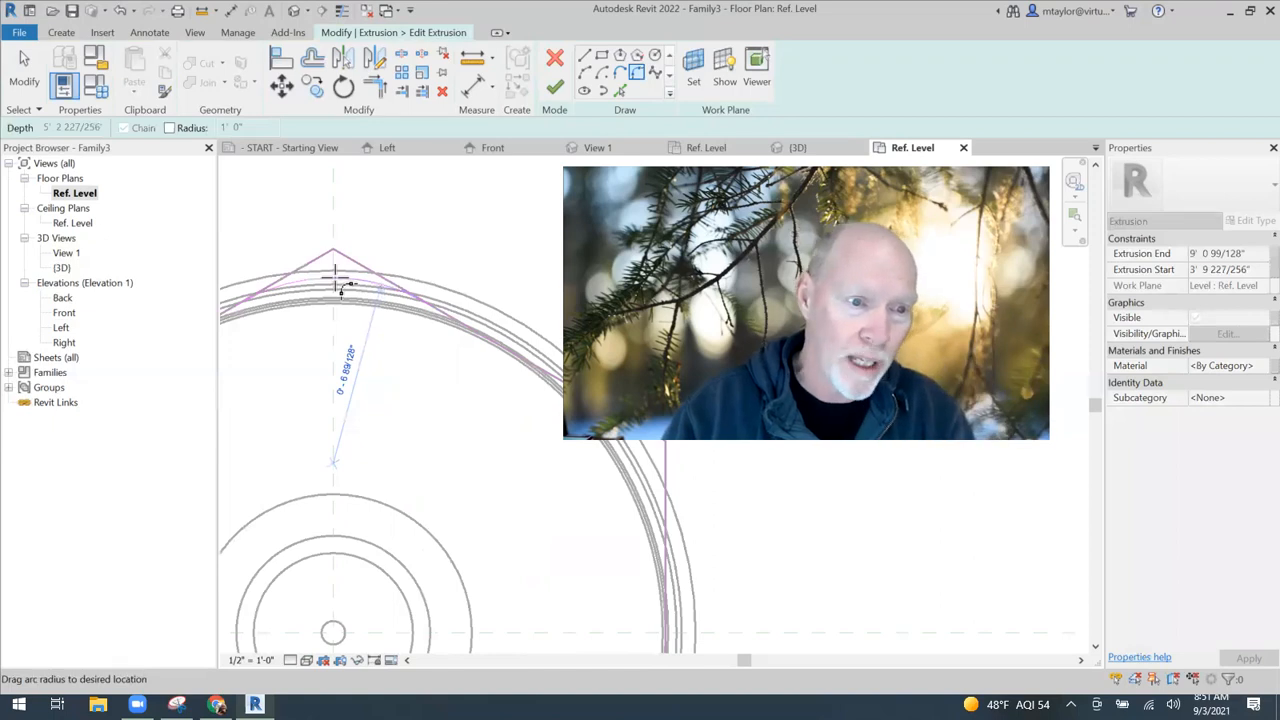
left_click(320, 373)
left_click(381, 376)
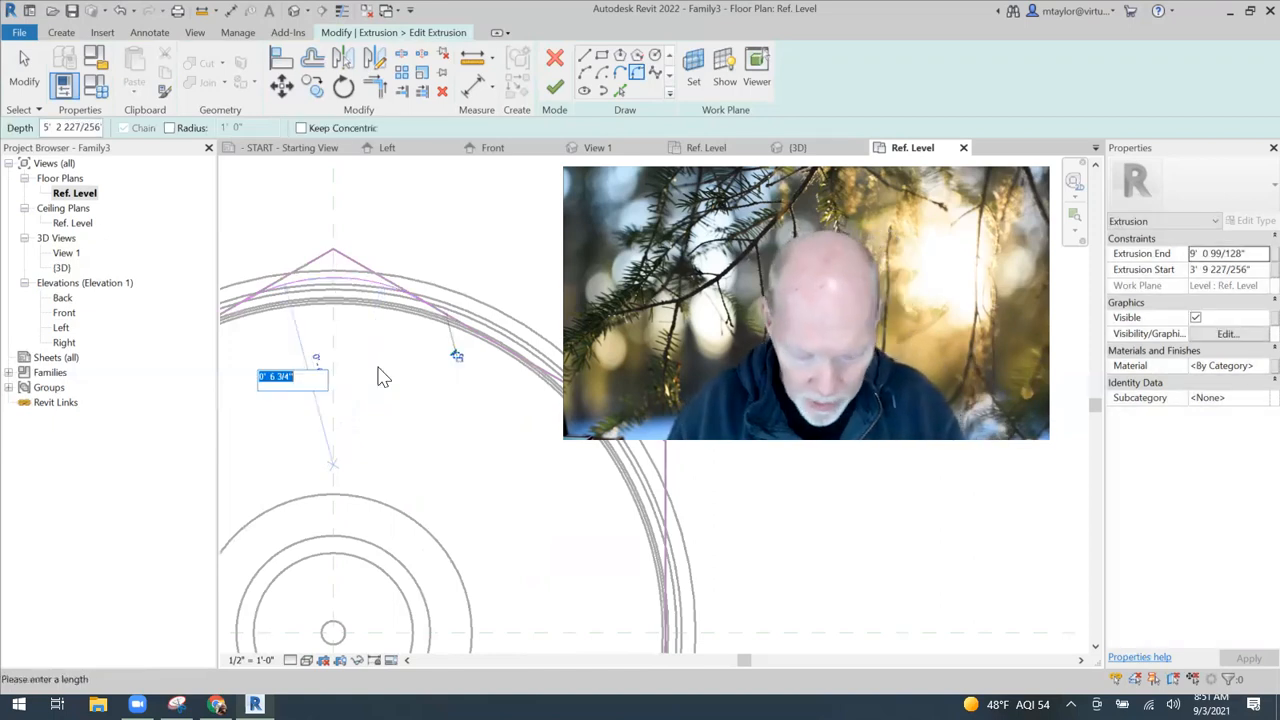
type("4")
key("Return")
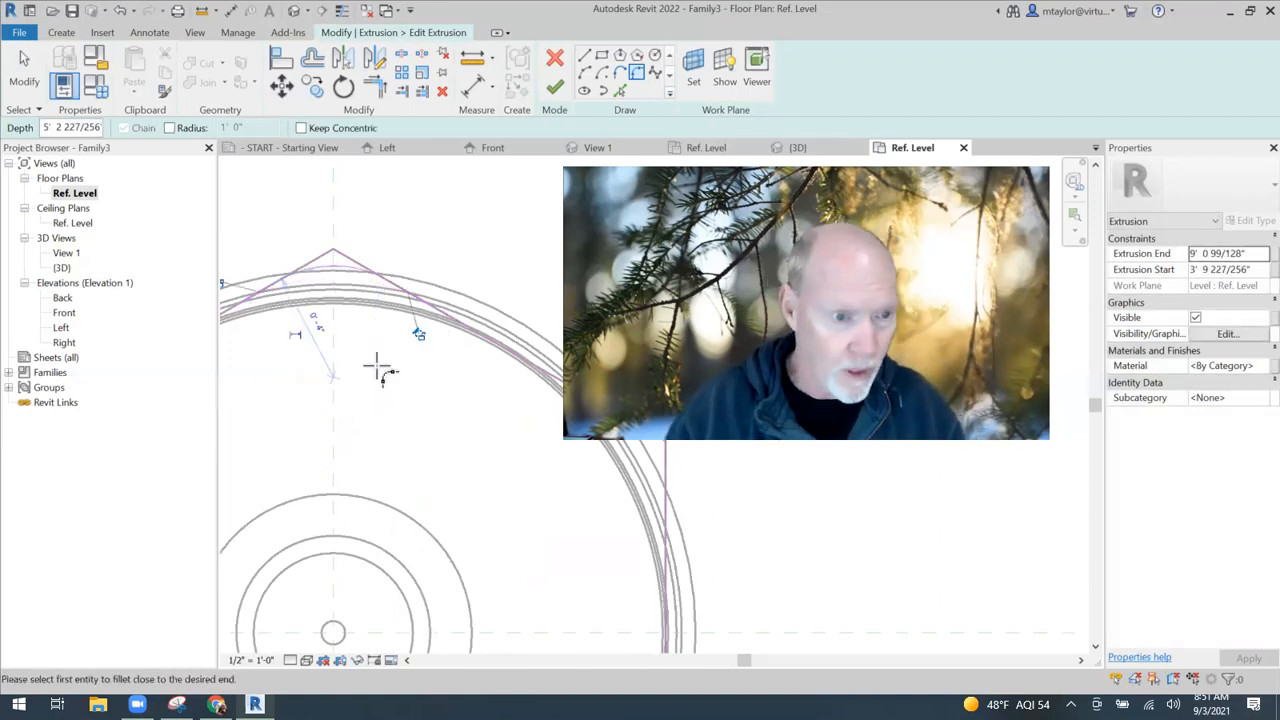
Reduce the fillet radius at the hexagon's top corner to 2"
scroll(508, 452, "down", 2)
mouse_move(508, 452)
middle_mouse_down()
mouse_move(366, 363)
mouse_move(319, 305)
middle_mouse_up()
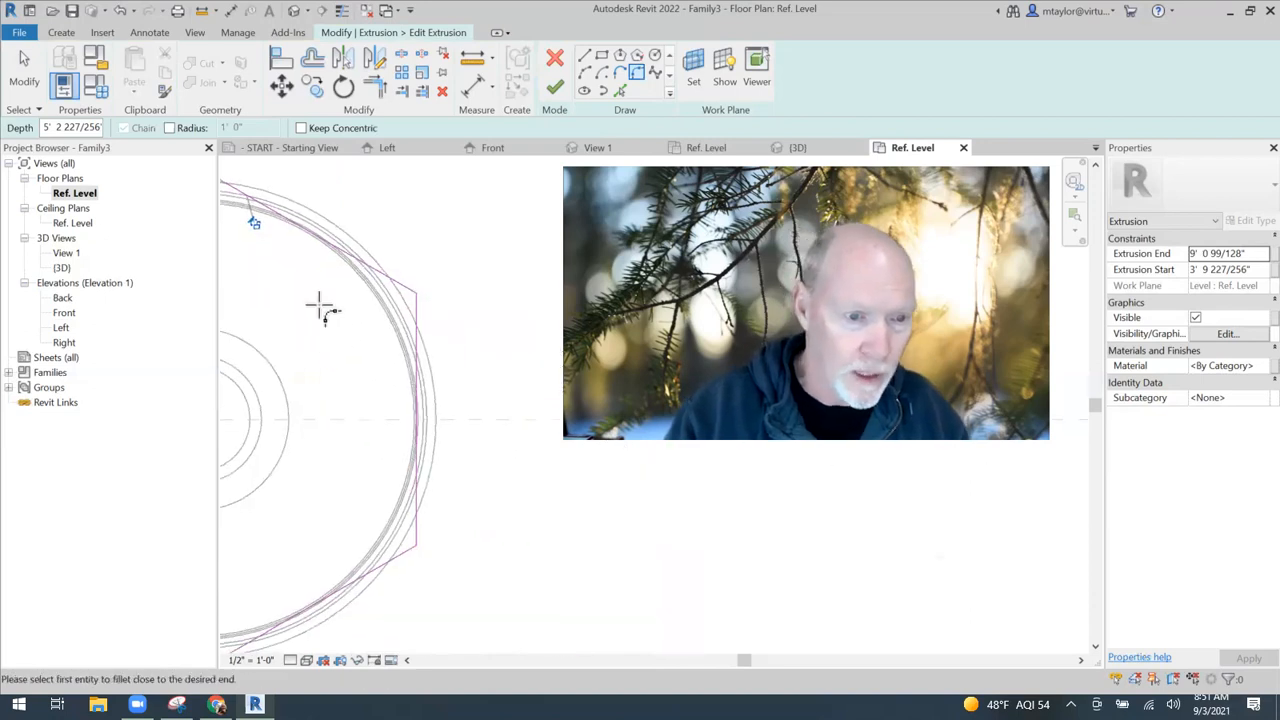
middle_click_drag(409, 399, 568, 504)
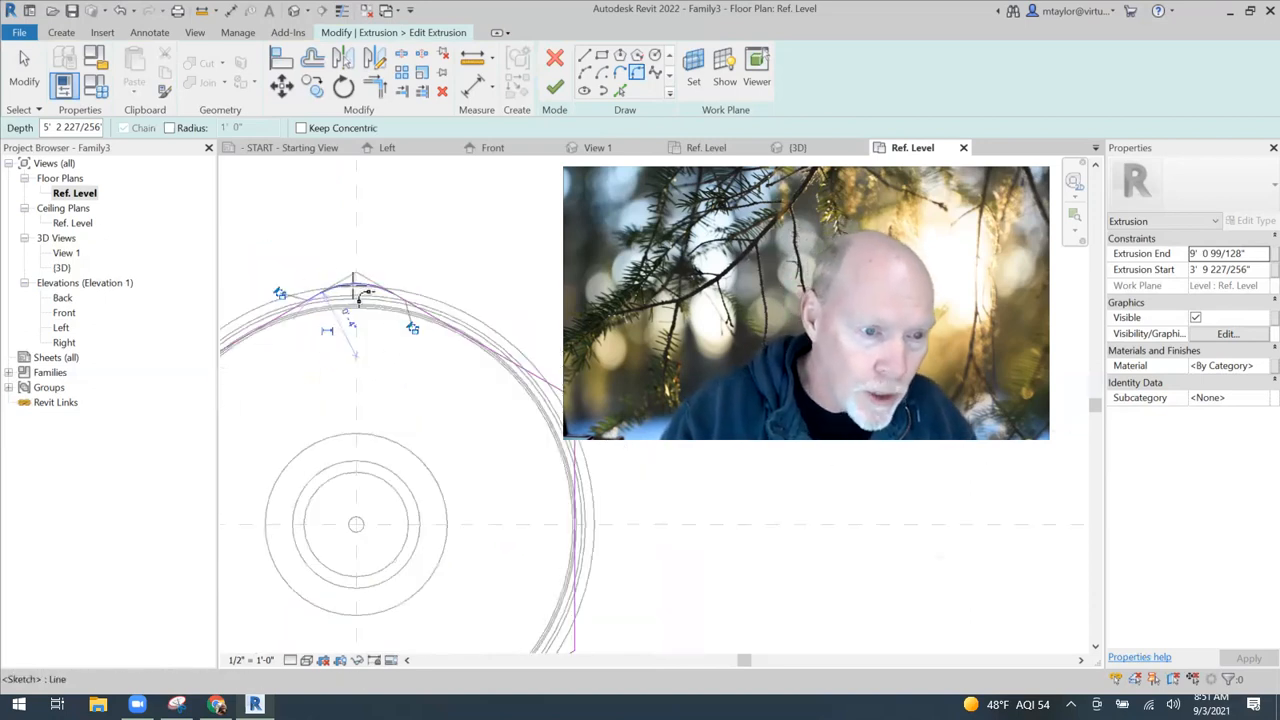
left_click(357, 326)
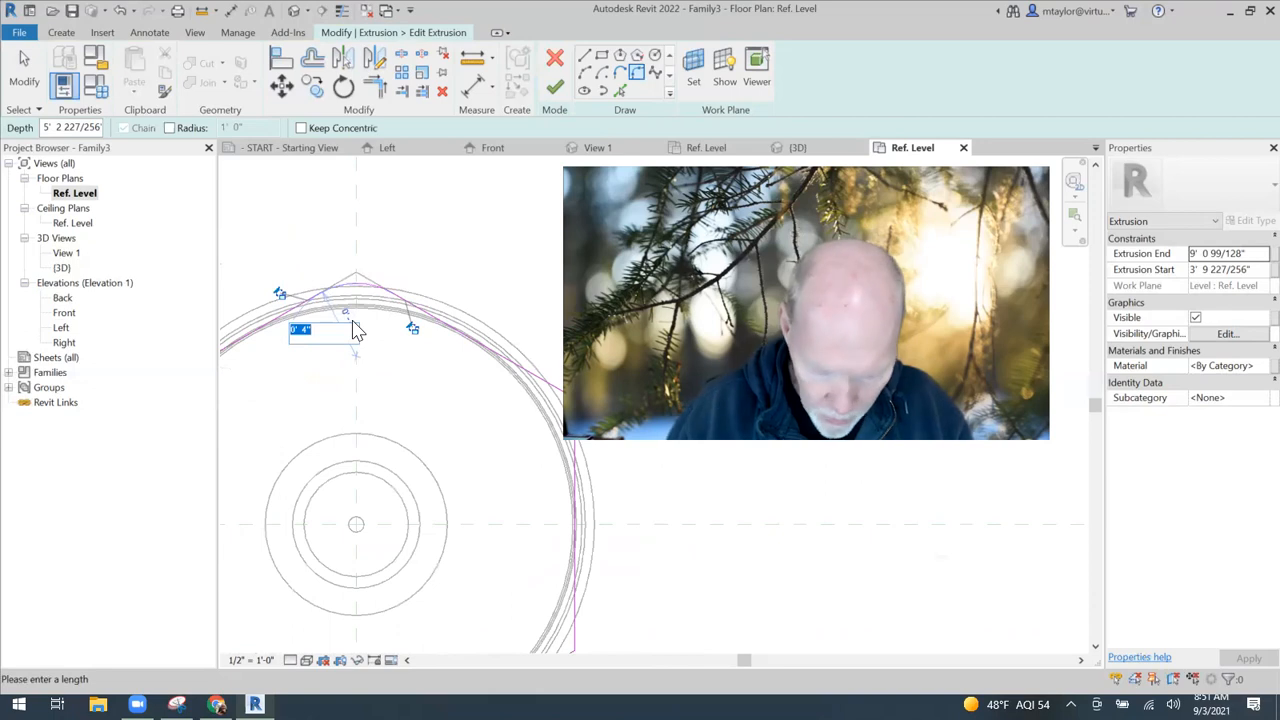
type("2")
key("Return")
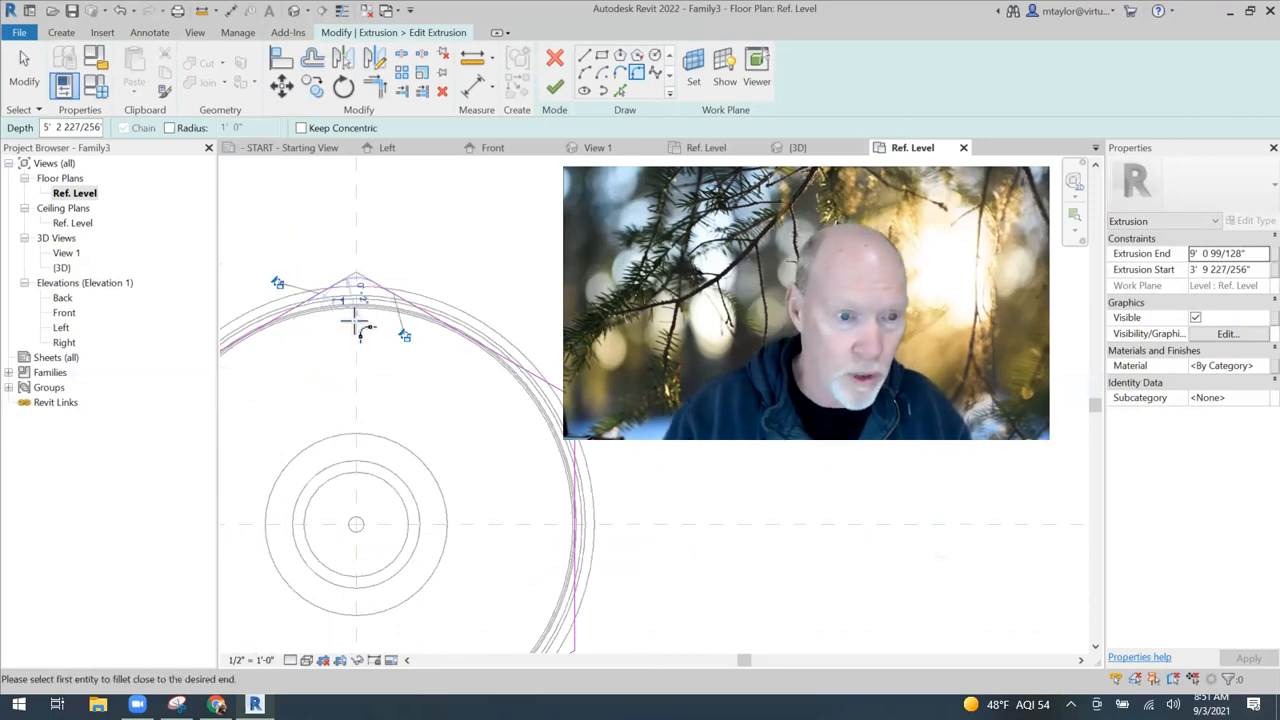
Fillet the hexagon's upper-right corner with a 2" radius
middle_click_drag(508, 420, 386, 287)
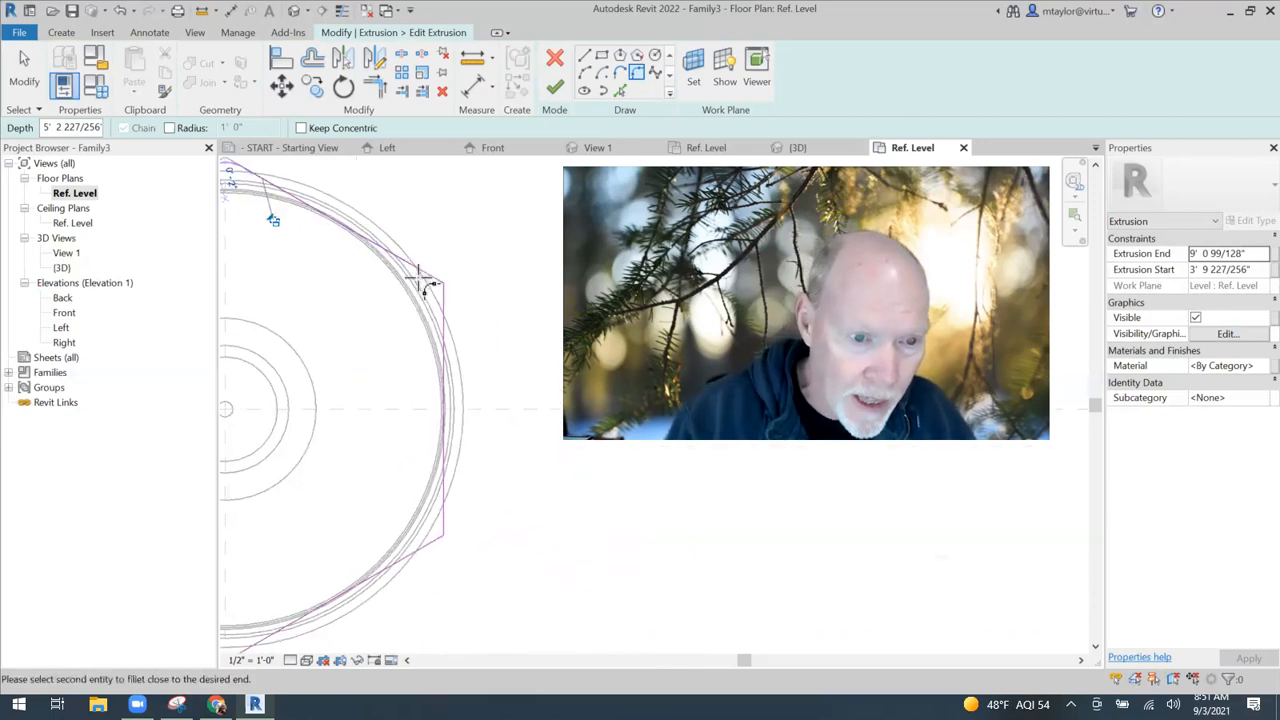
left_click(437, 306)
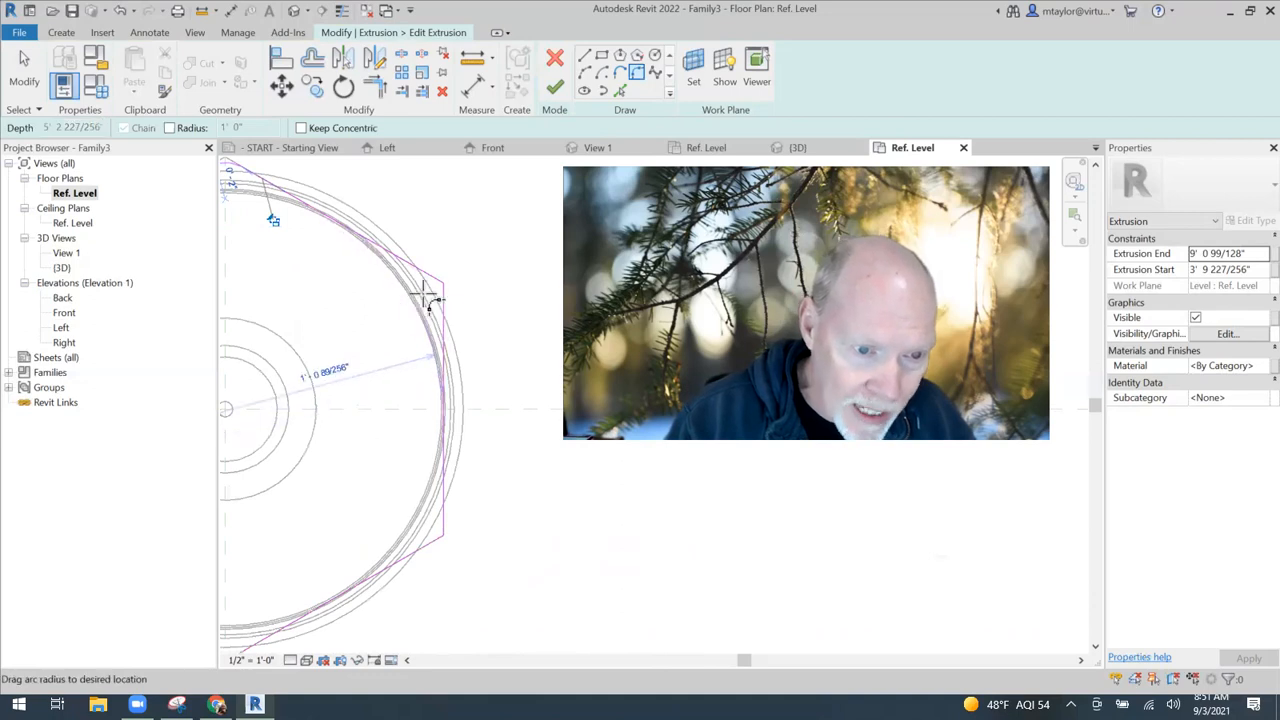
left_click(370, 292)
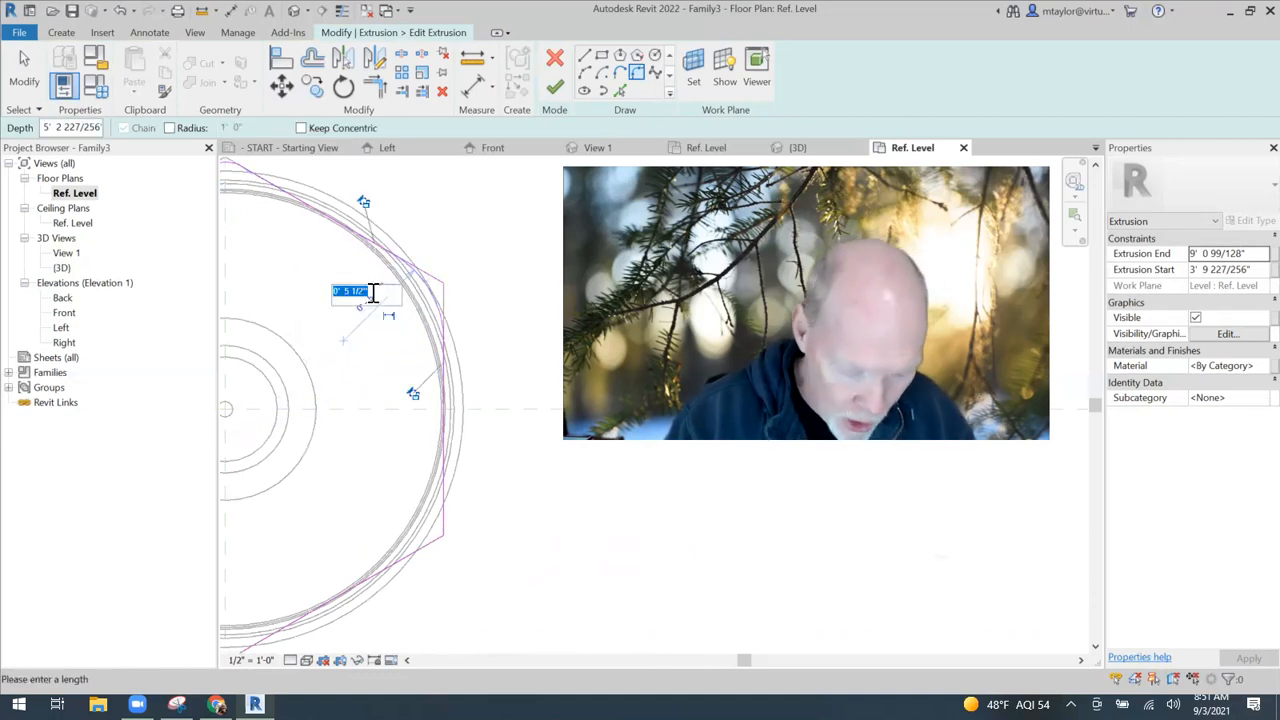
key("Return")
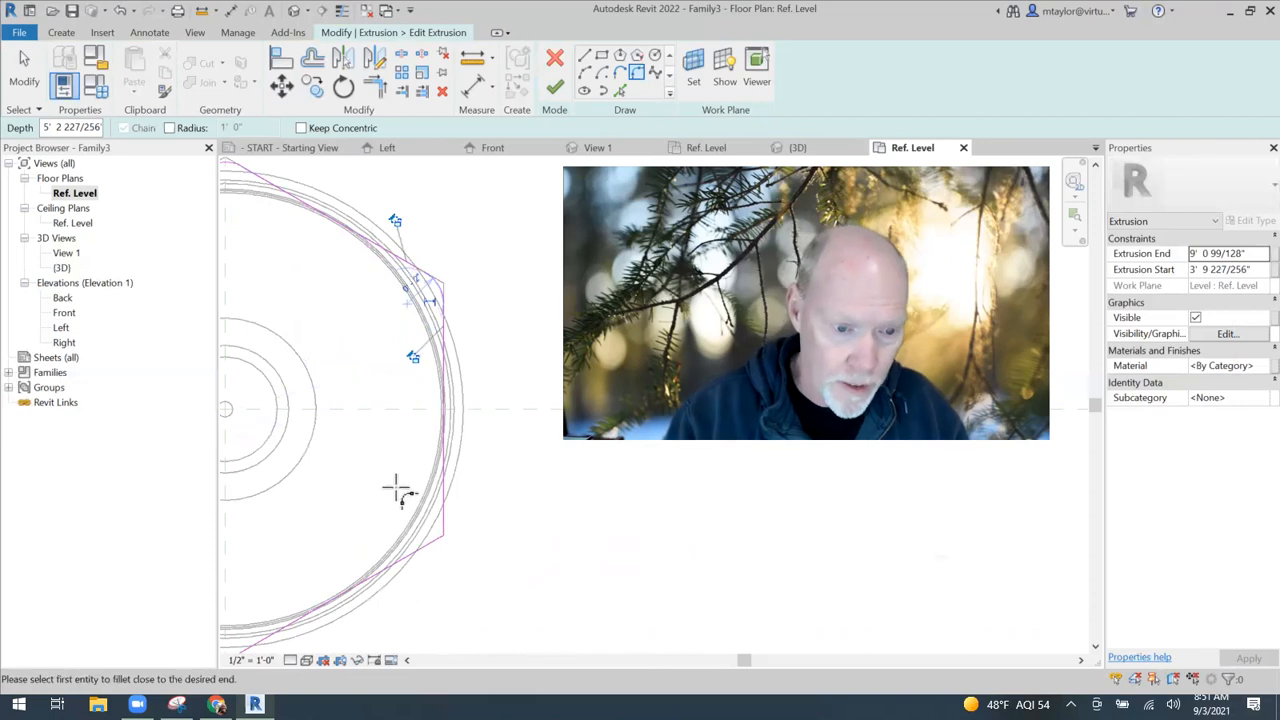
Fillet the hexagon's lower-right corner with a 2" radius
middle_click_drag(448, 537, 512, 454)
scroll(508, 426, "up", 1)
left_click(509, 424)
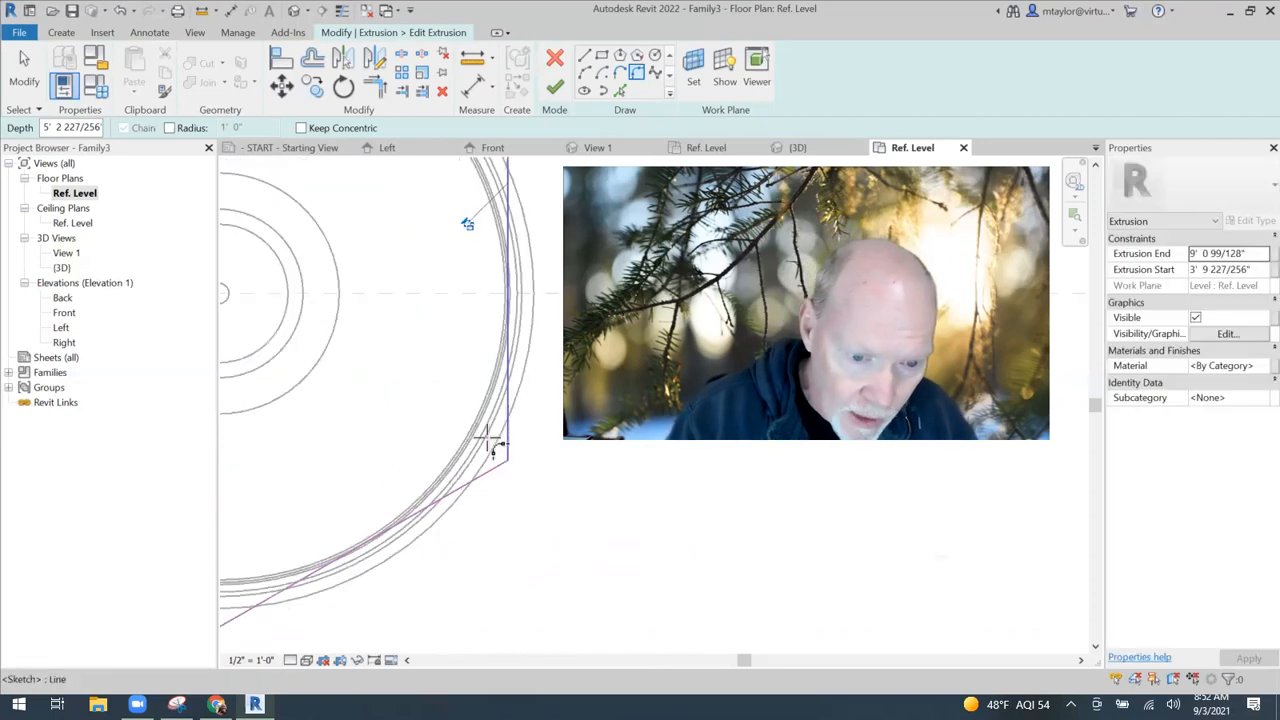
left_click(473, 480)
left_click(492, 460)
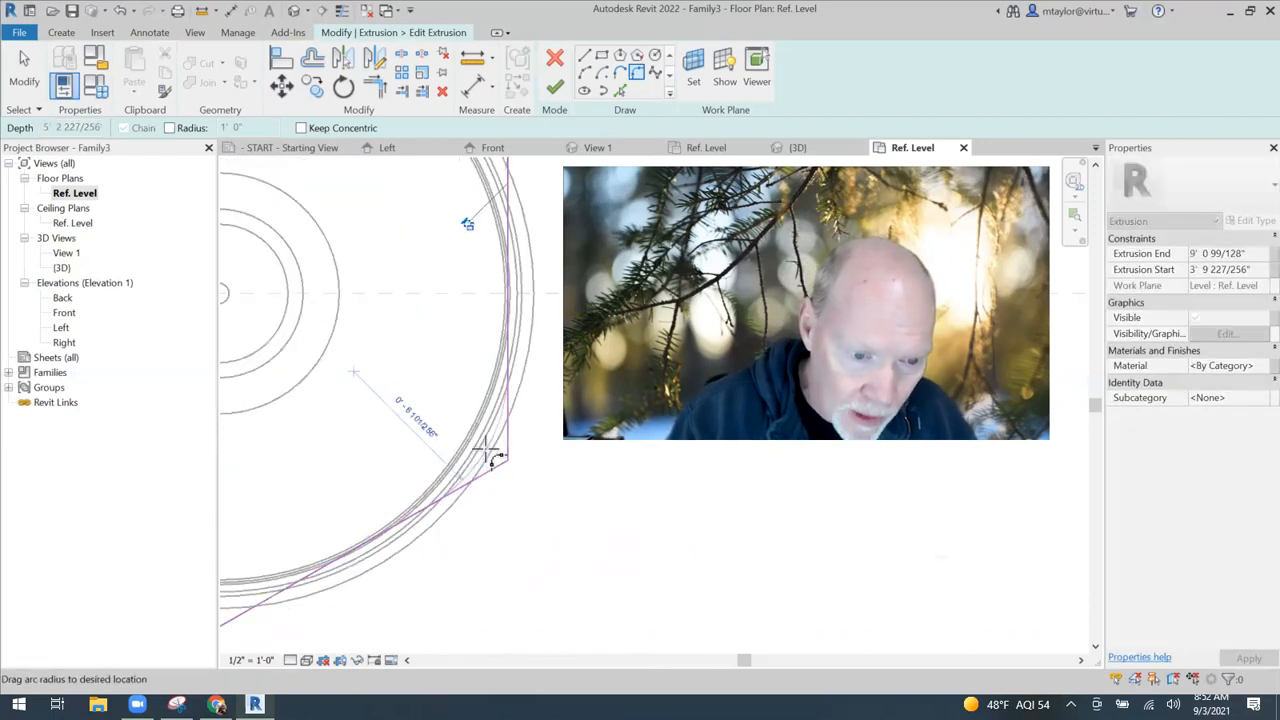
left_click(425, 373)
type("2\"")
key("Return")
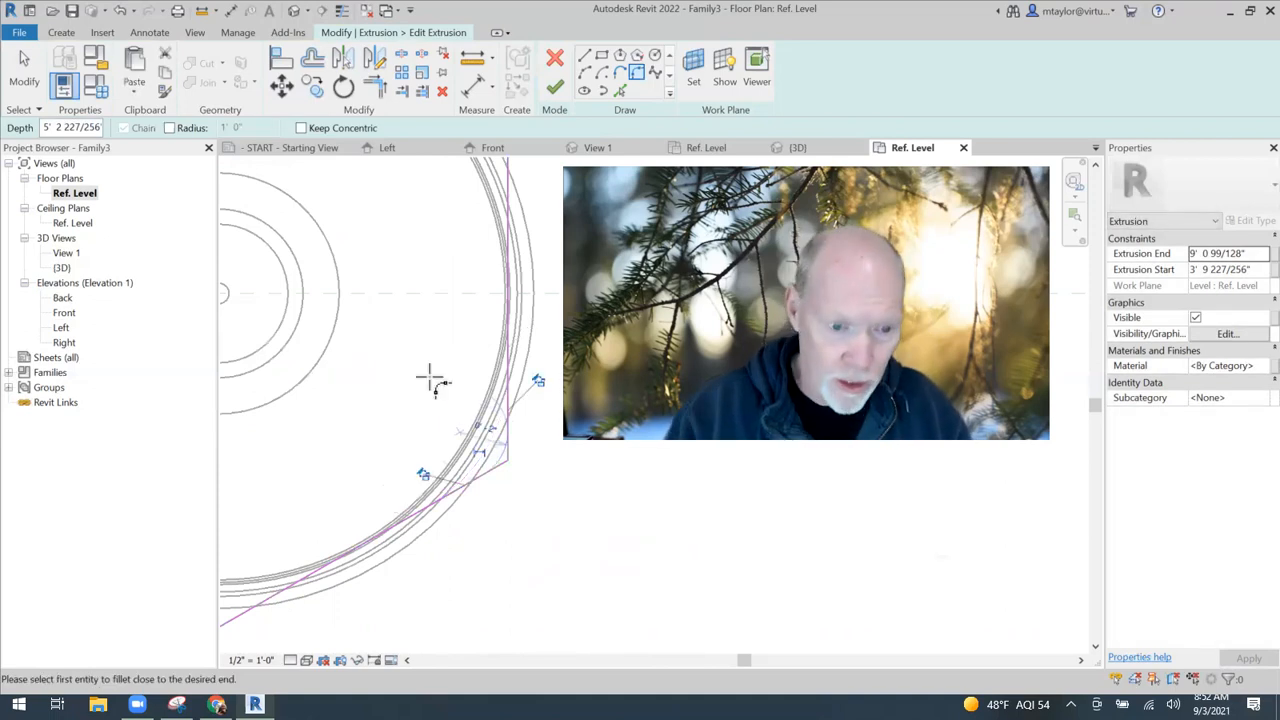
Fillet the hexagon's bottom corner on the vertical centre line with a 2" radius
middle_click_drag(490, 341, 540, 281)
left_click(444, 399)
left_click(391, 402)
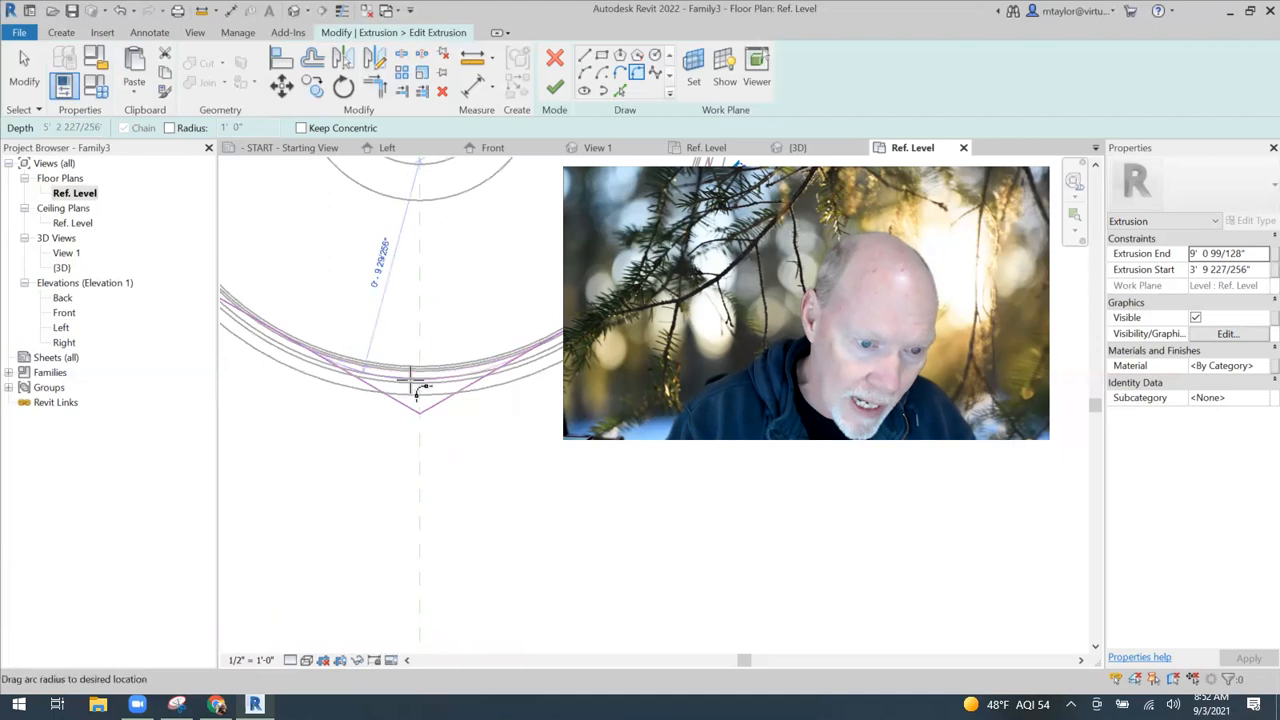
left_click(463, 270)
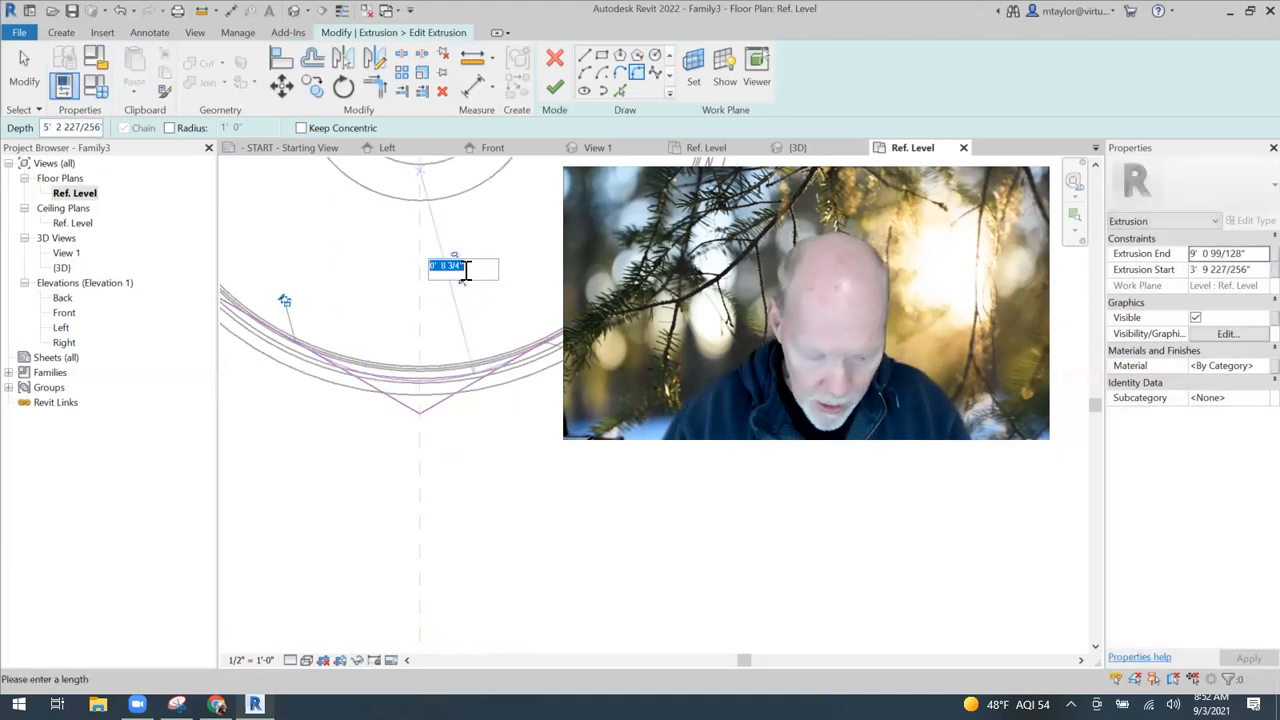
type("2\"")
key("Return")
Fillet the hexagon's lower-left corner with a 2" radius
scroll(437, 377, "down", 4)
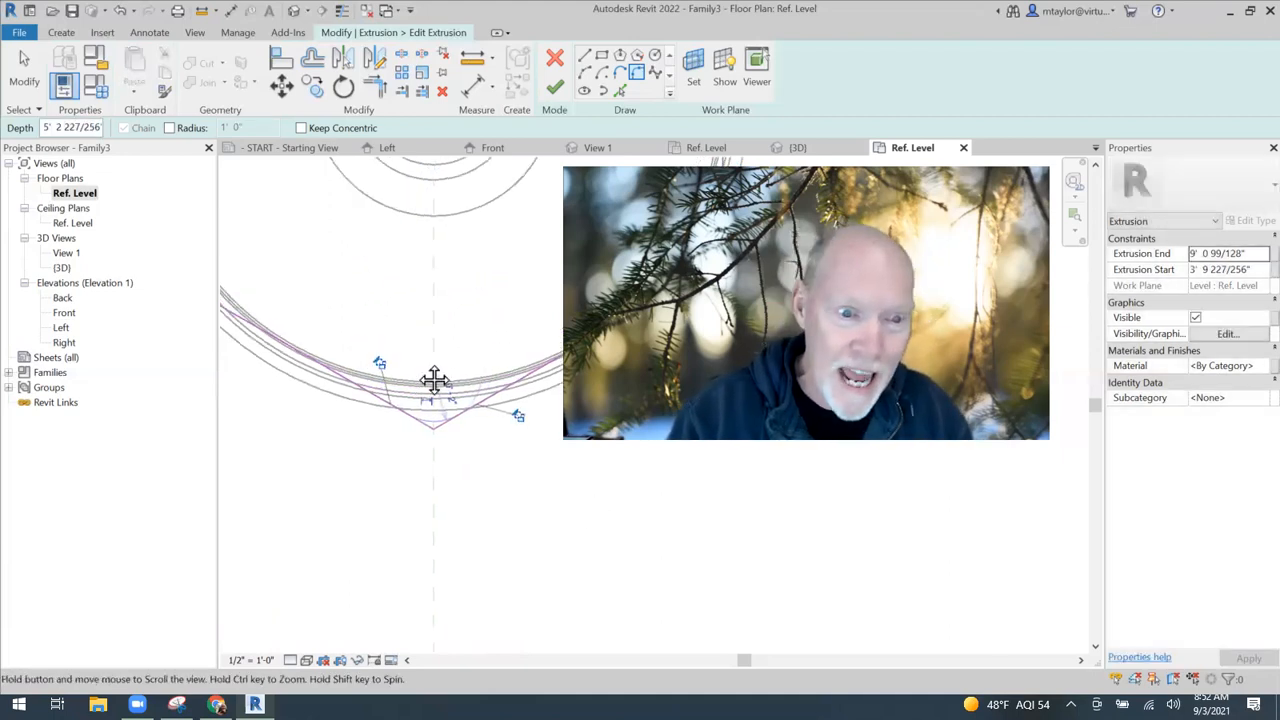
left_click(477, 529)
left_click(420, 434)
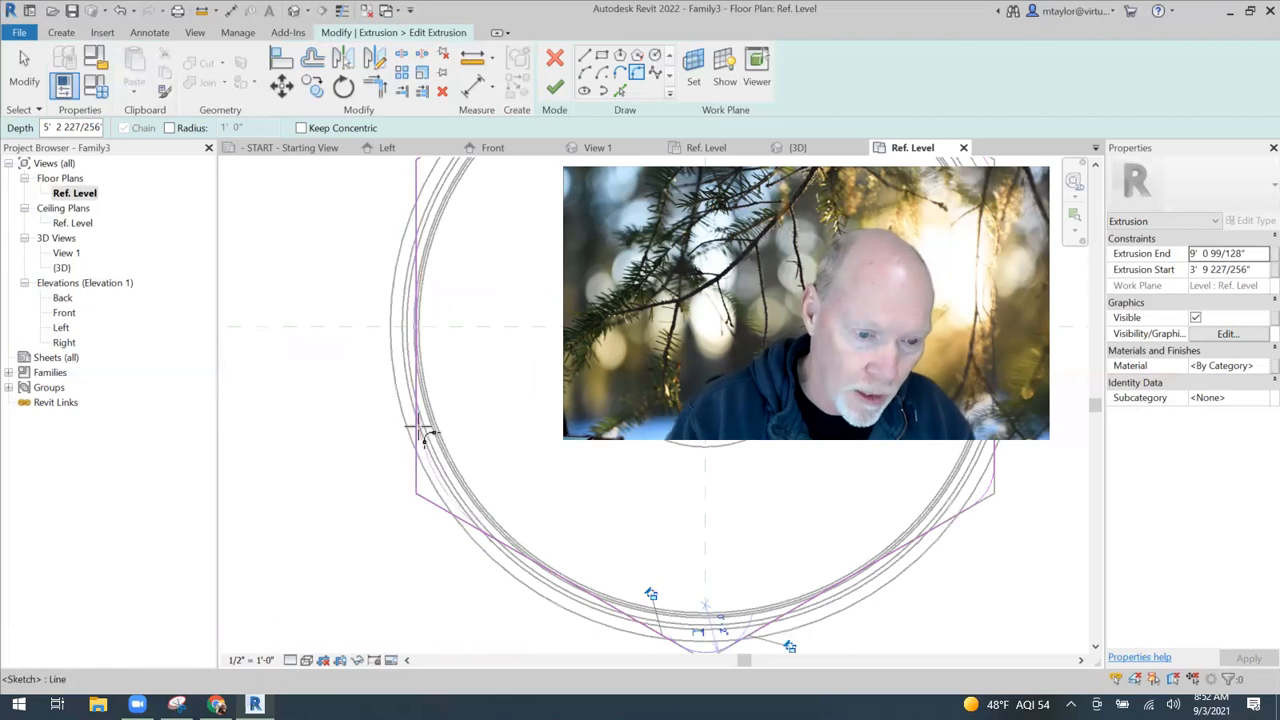
left_click(435, 461)
left_click(545, 440)
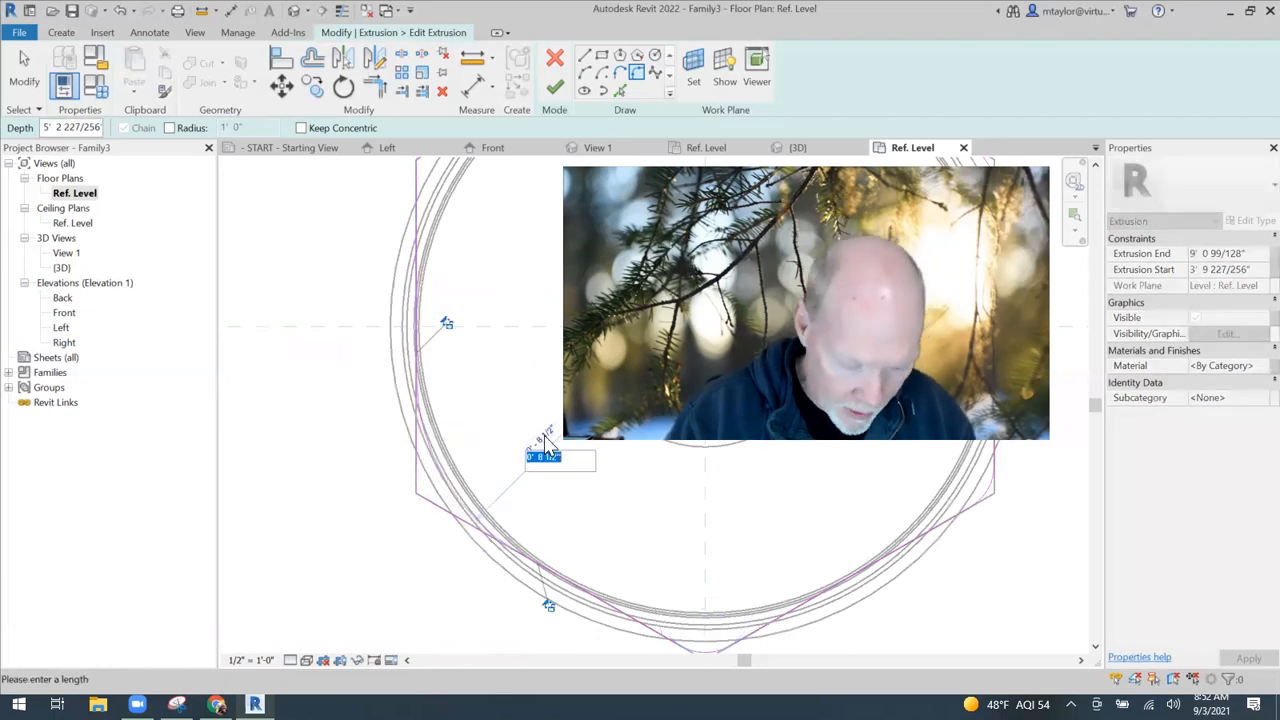
type("2")
key("Return")
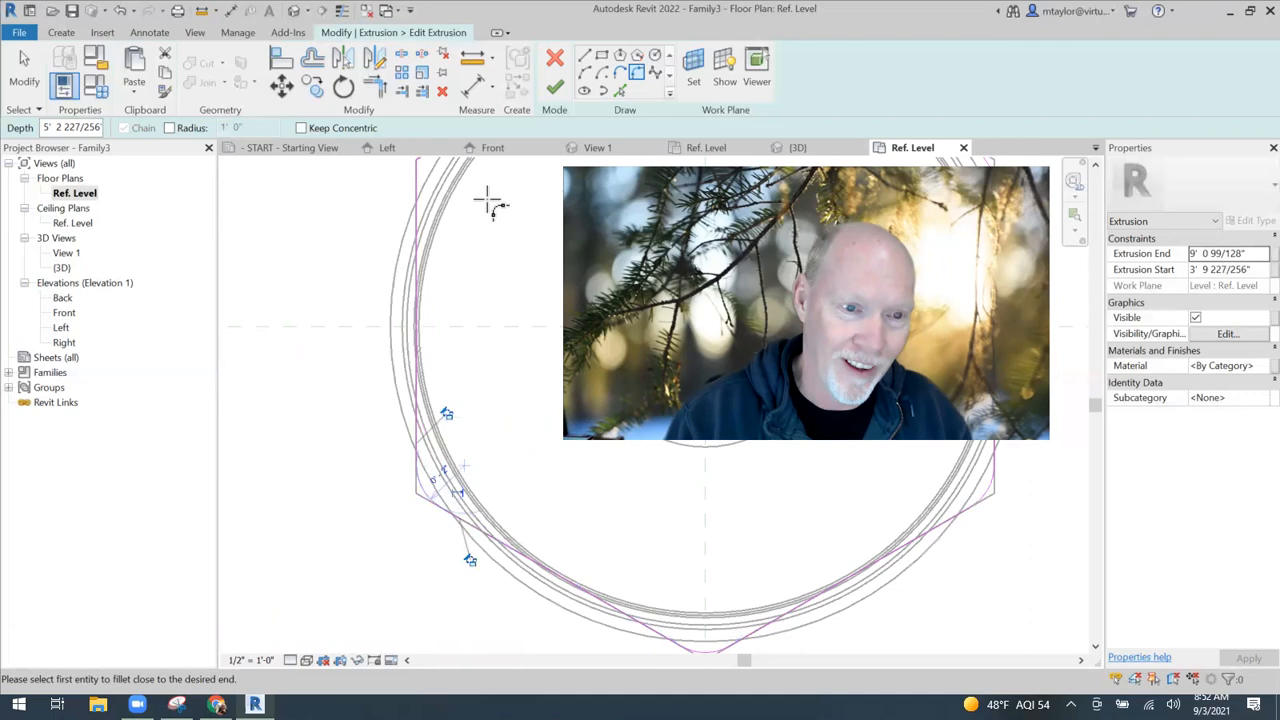
Fillet the hexagon's upper-left corner with a 2" radius
middle_click_drag(491, 200, 371, 408)
left_click(298, 418)
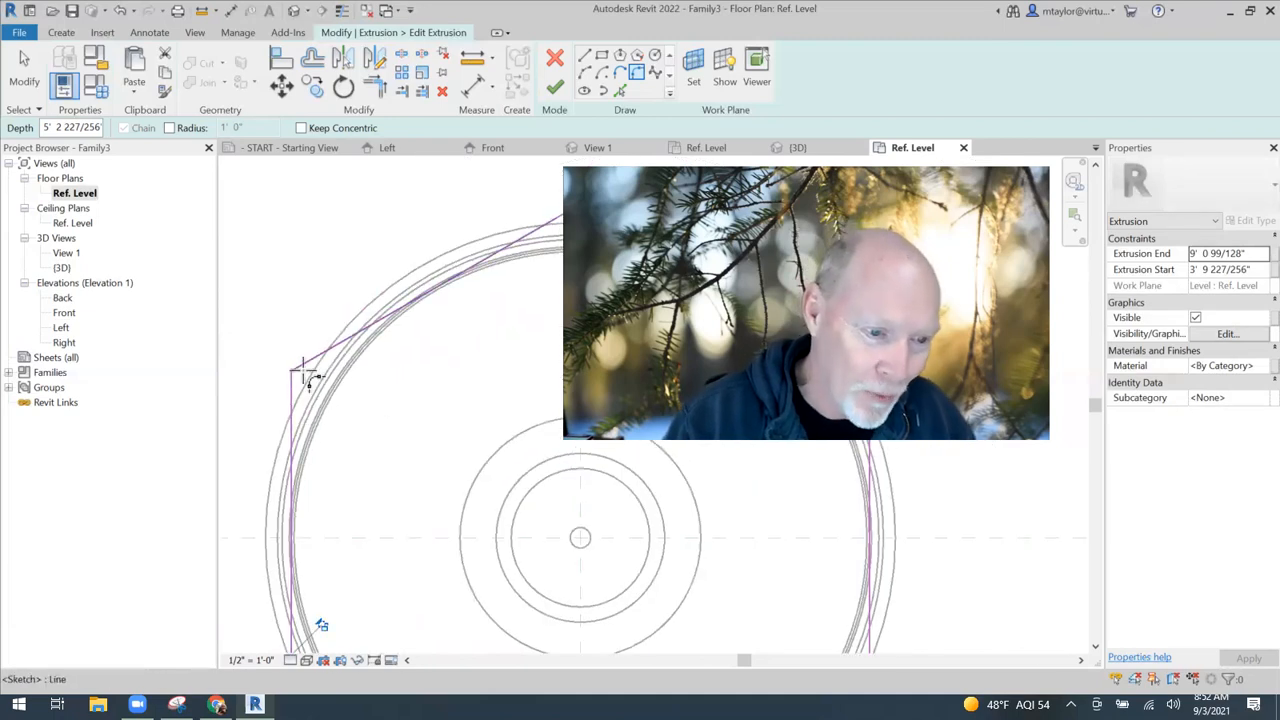
left_click(312, 378)
left_click(308, 380)
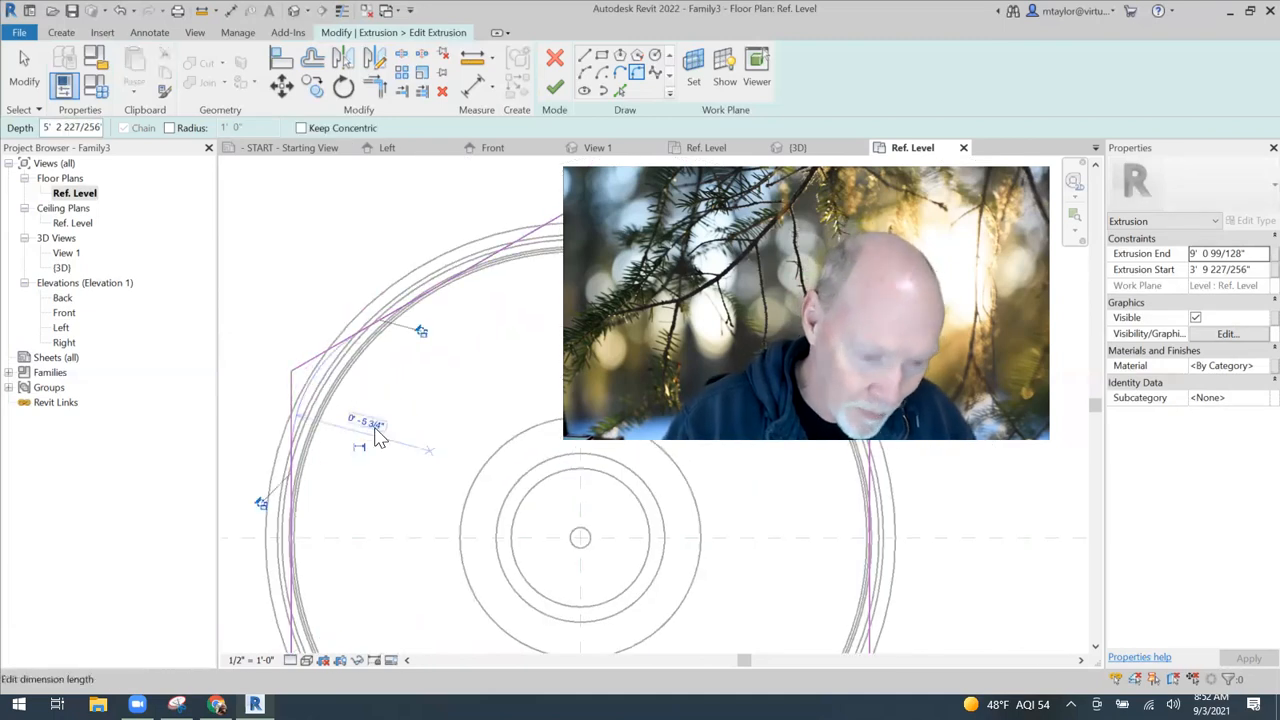
left_click(377, 428)
type("2\"")
key("Return")
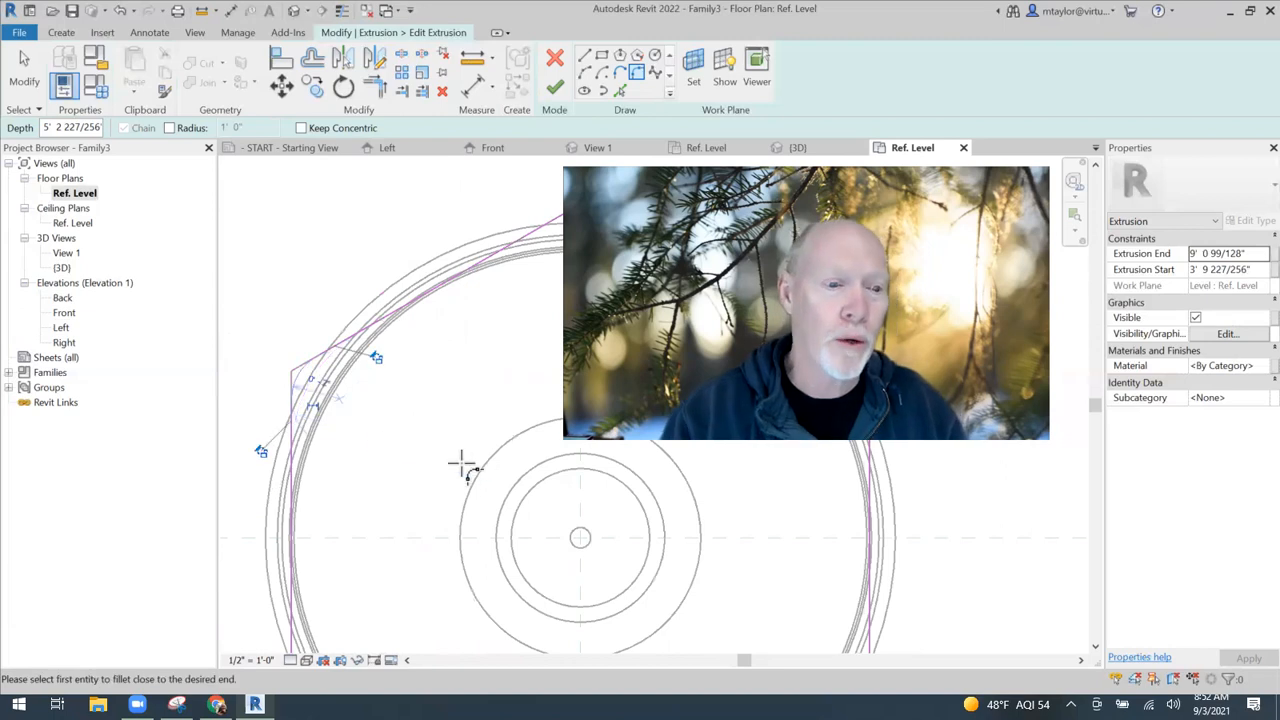
Finish editing the hexagonal extrusion's sketch with its rounded corners and leave nothing selected
scroll(463, 463, "down", 1)
scroll(385, 265, "down", 2)
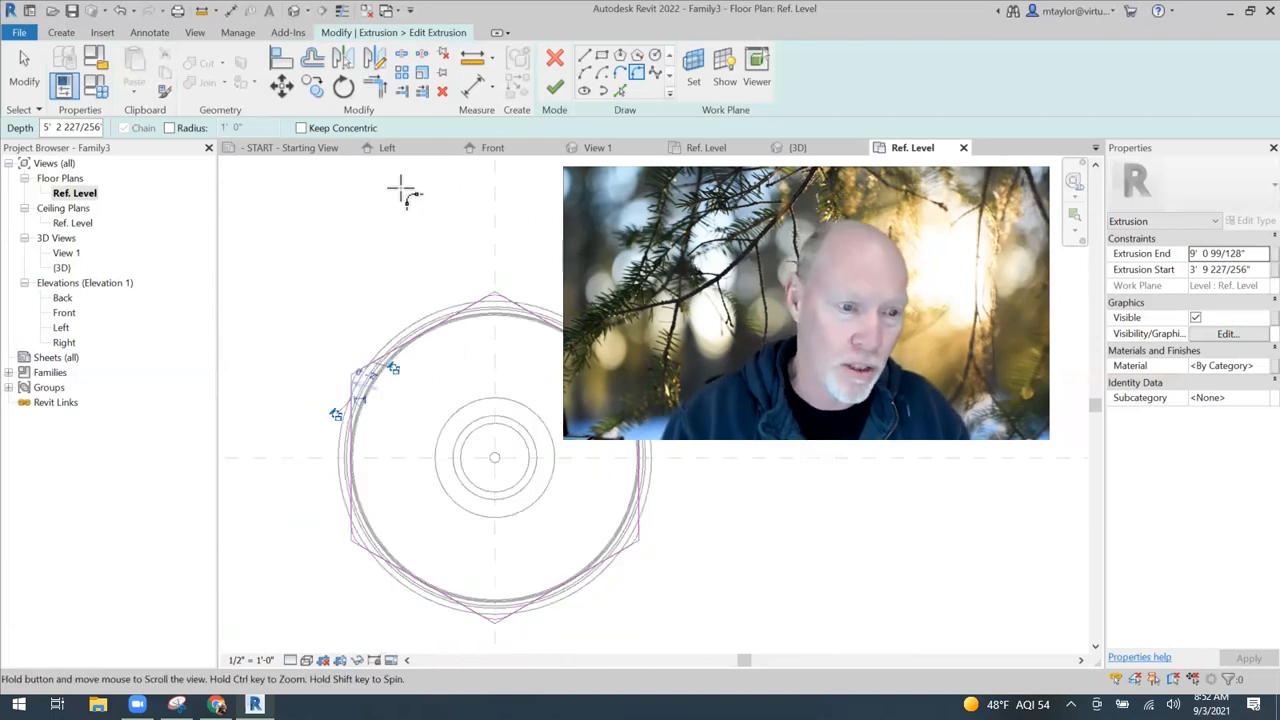
scroll(370, 215, "down", 1)
key("Escape")
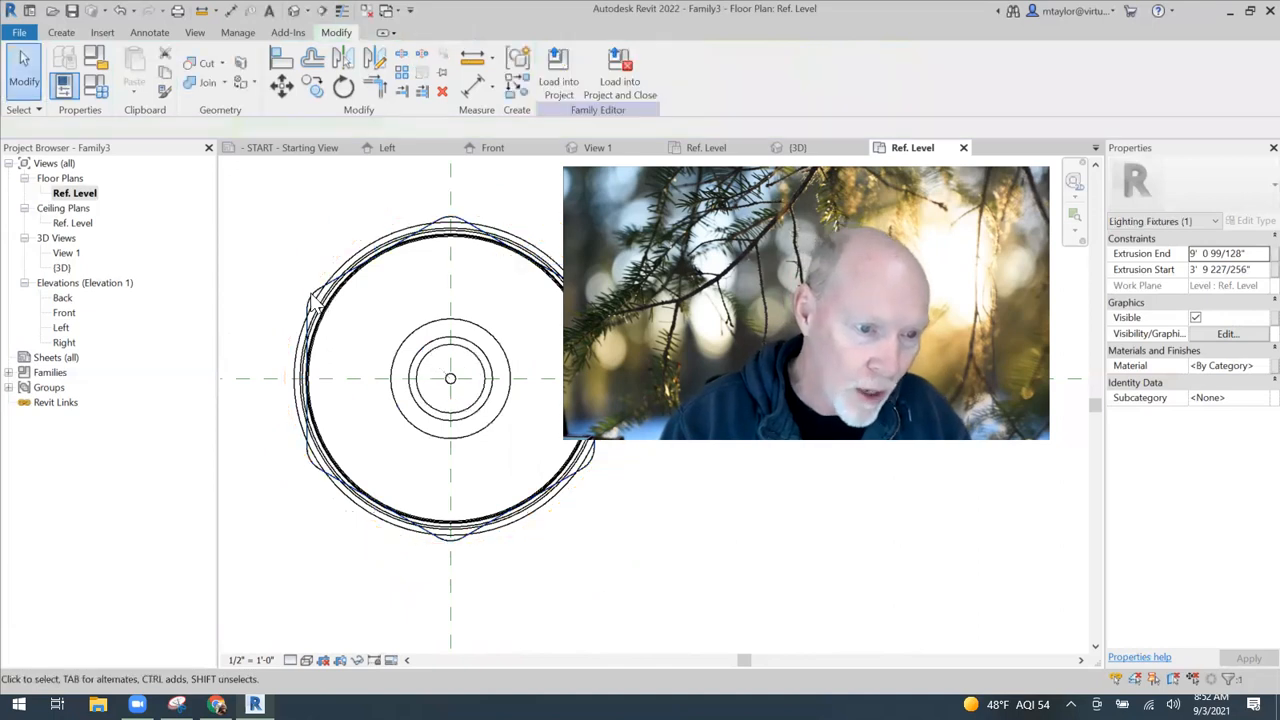
left_click(300, 518)
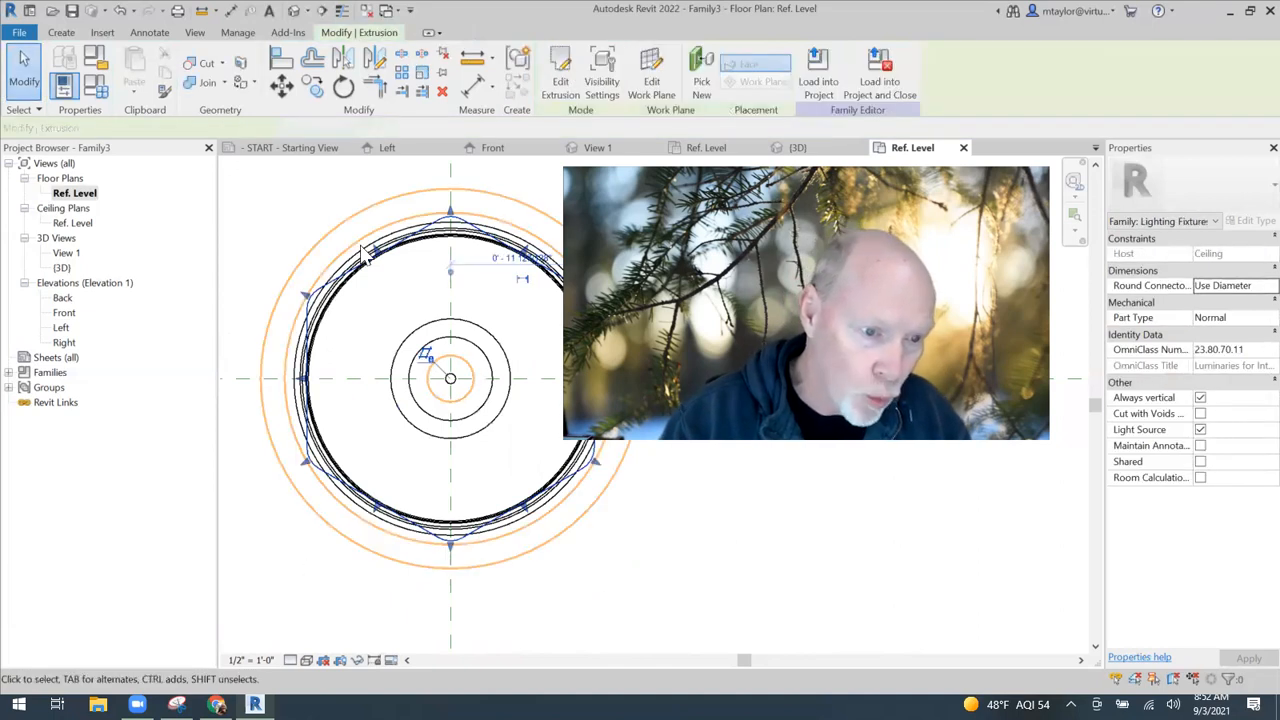
key("Escape")
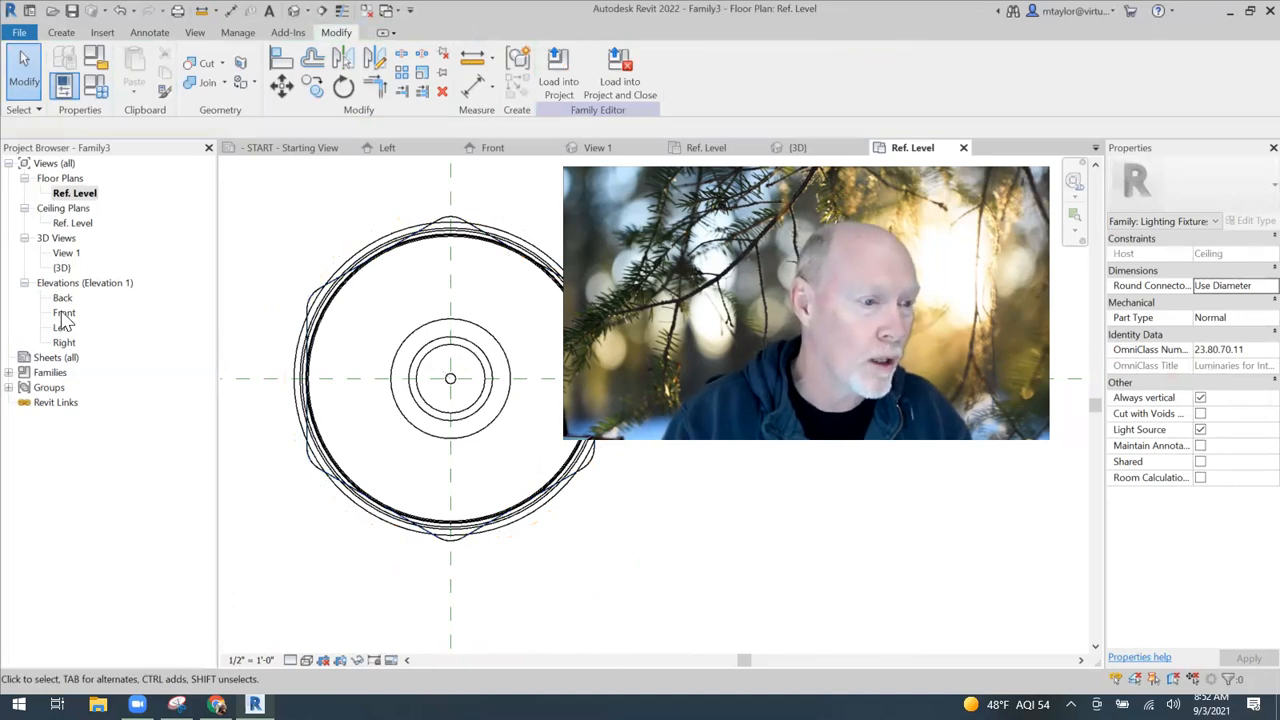
Open the Left elevation and examine the curved edges where the rounded hexagonal body meets the collar
double_click(62, 328)
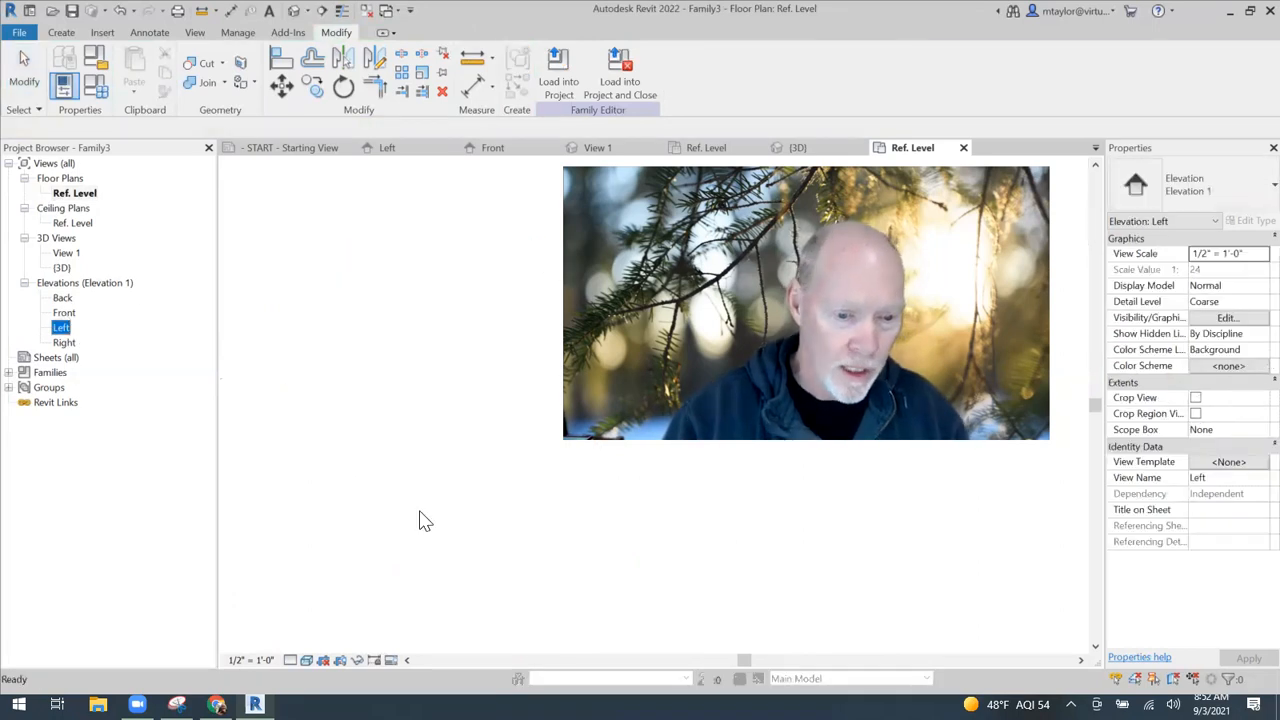
scroll(575, 502, "up", 2)
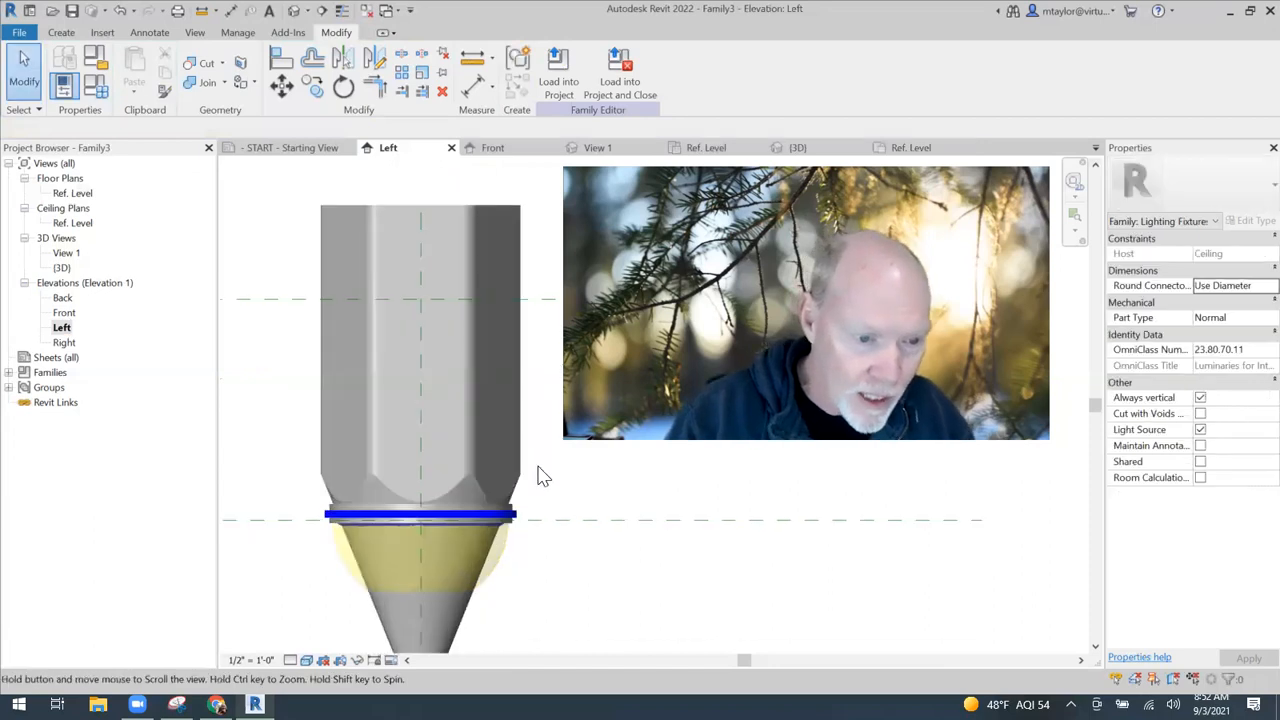
middle_click_drag(540, 475, 502, 360)
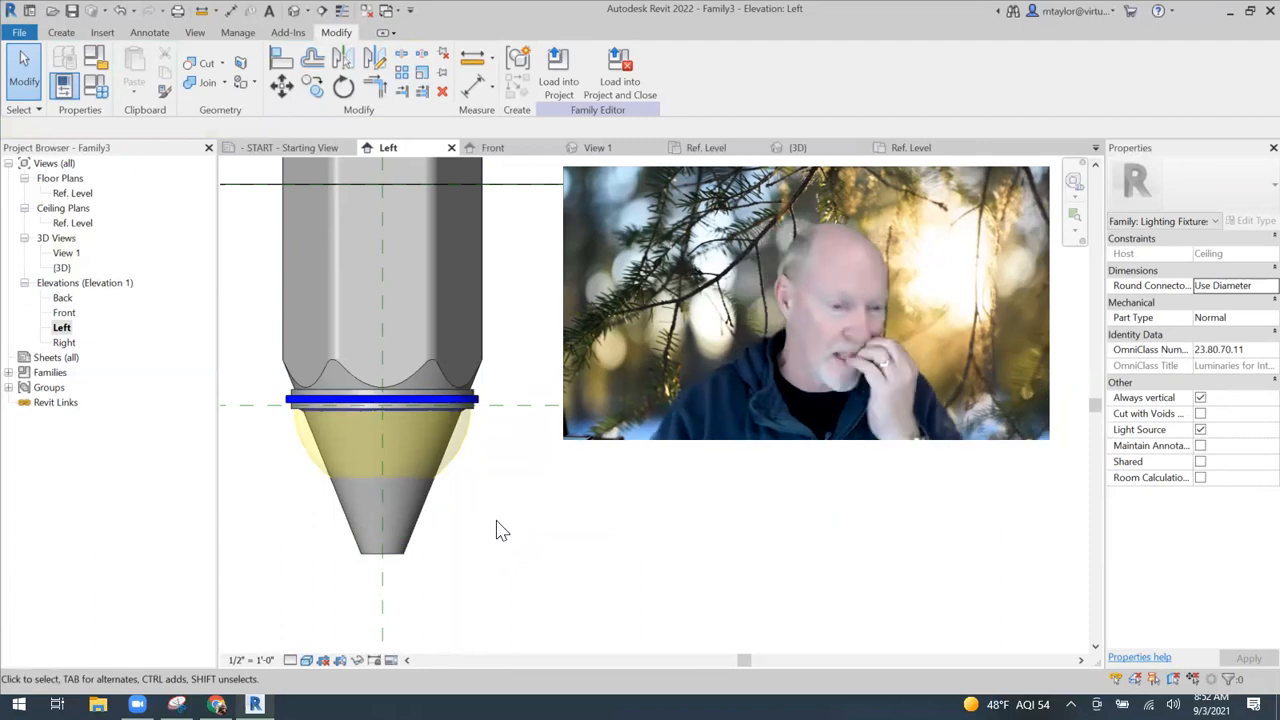
middle_click_drag(484, 499, 503, 516)
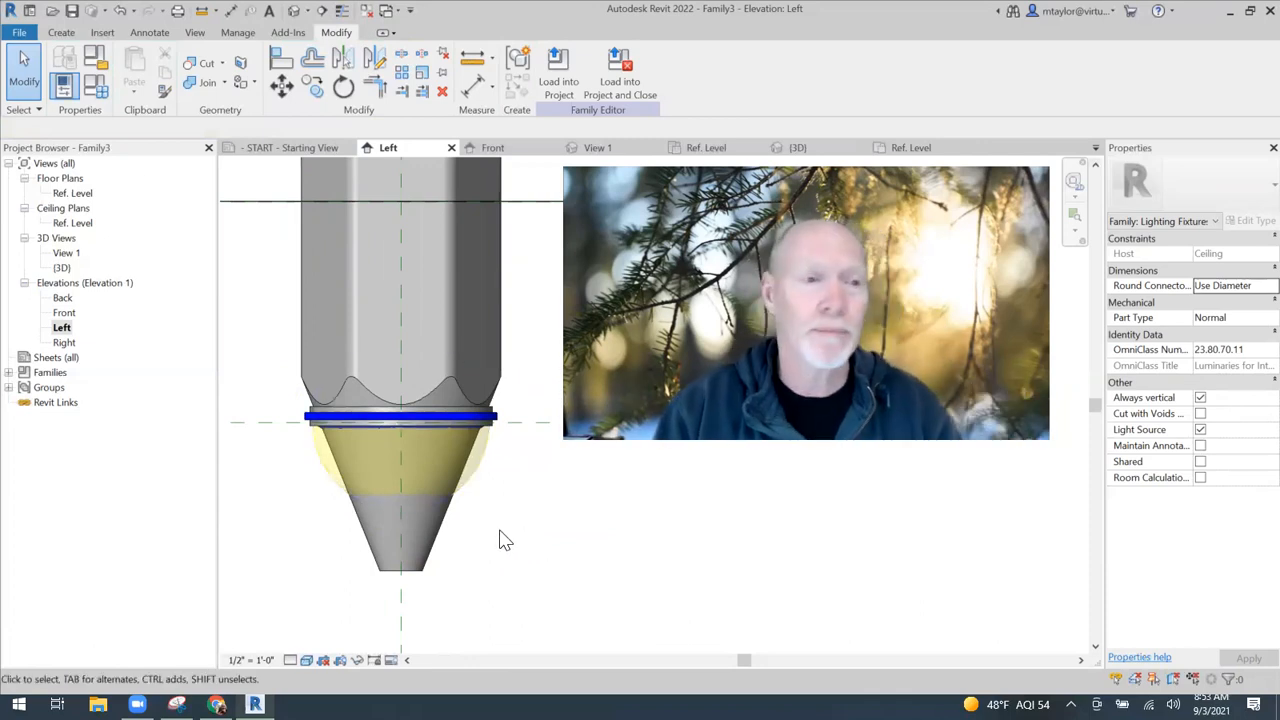
Start a sweep in the {3D} view with a picked path and pick the first scalloped edge above the collar
left_click(62, 33)
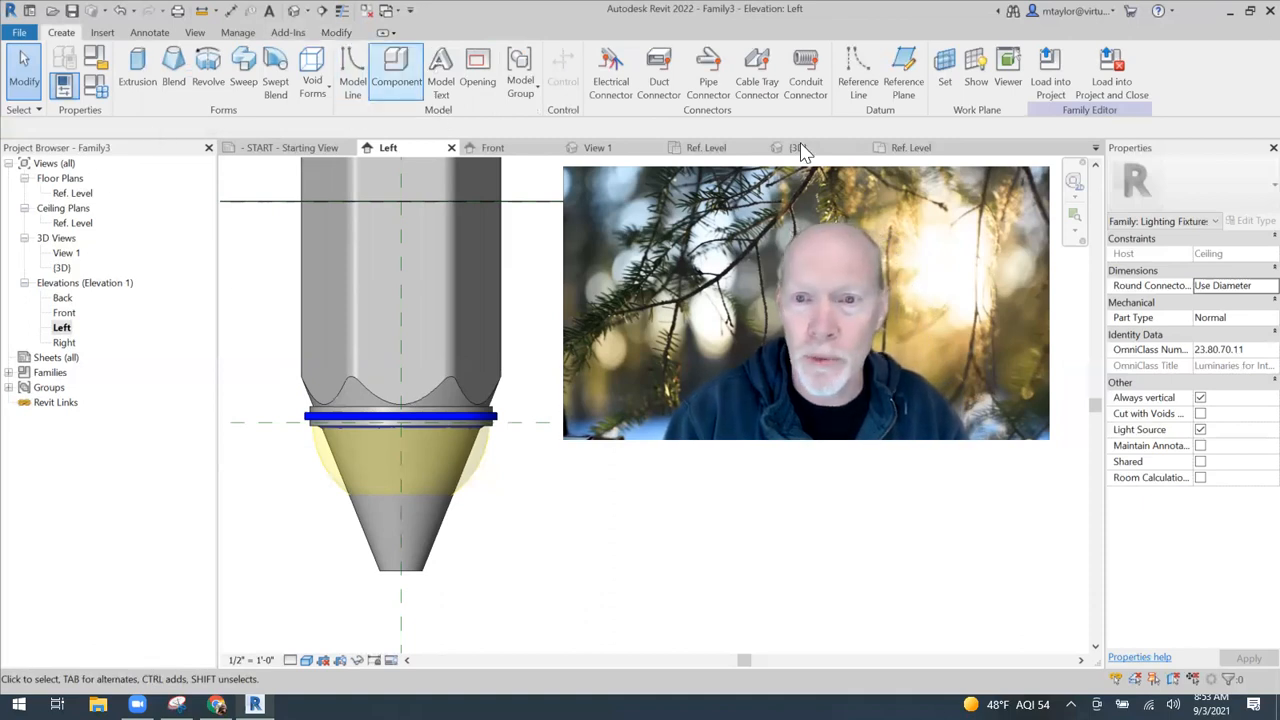
middle_click_drag(497, 489, 470, 520, "shift")
middle_click_drag(491, 414, 531, 449, "shift")
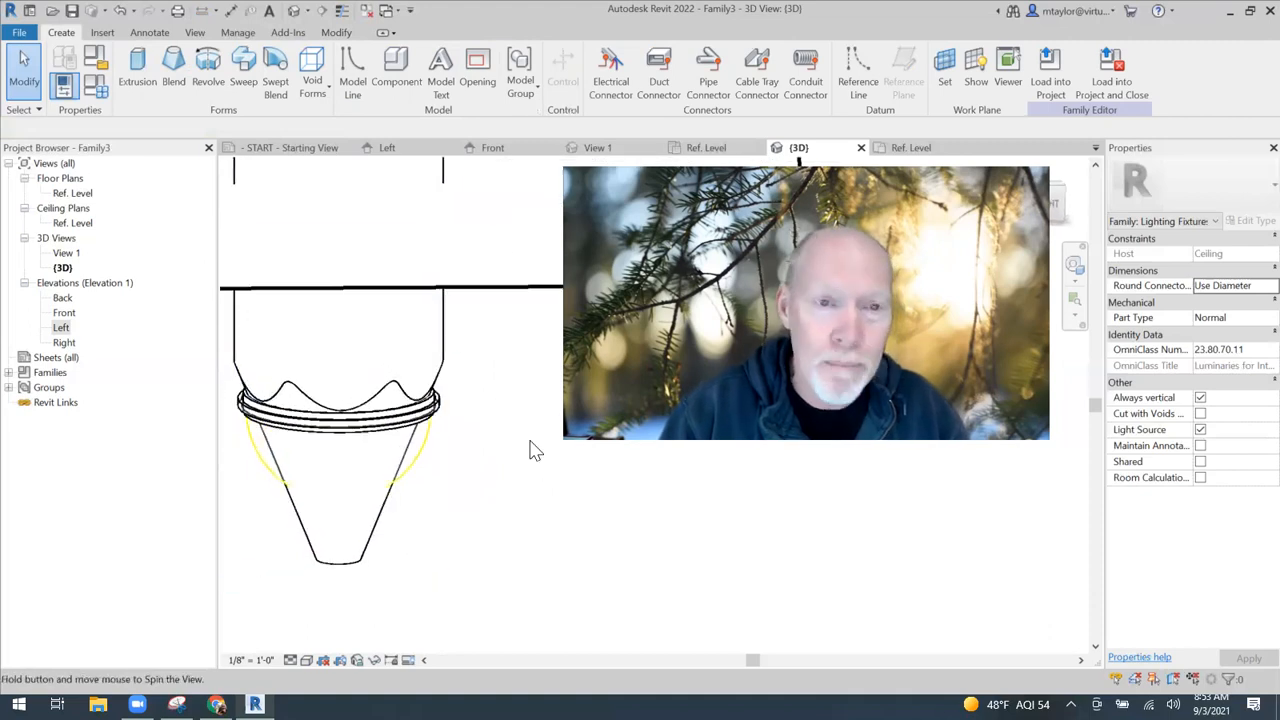
left_click(244, 70)
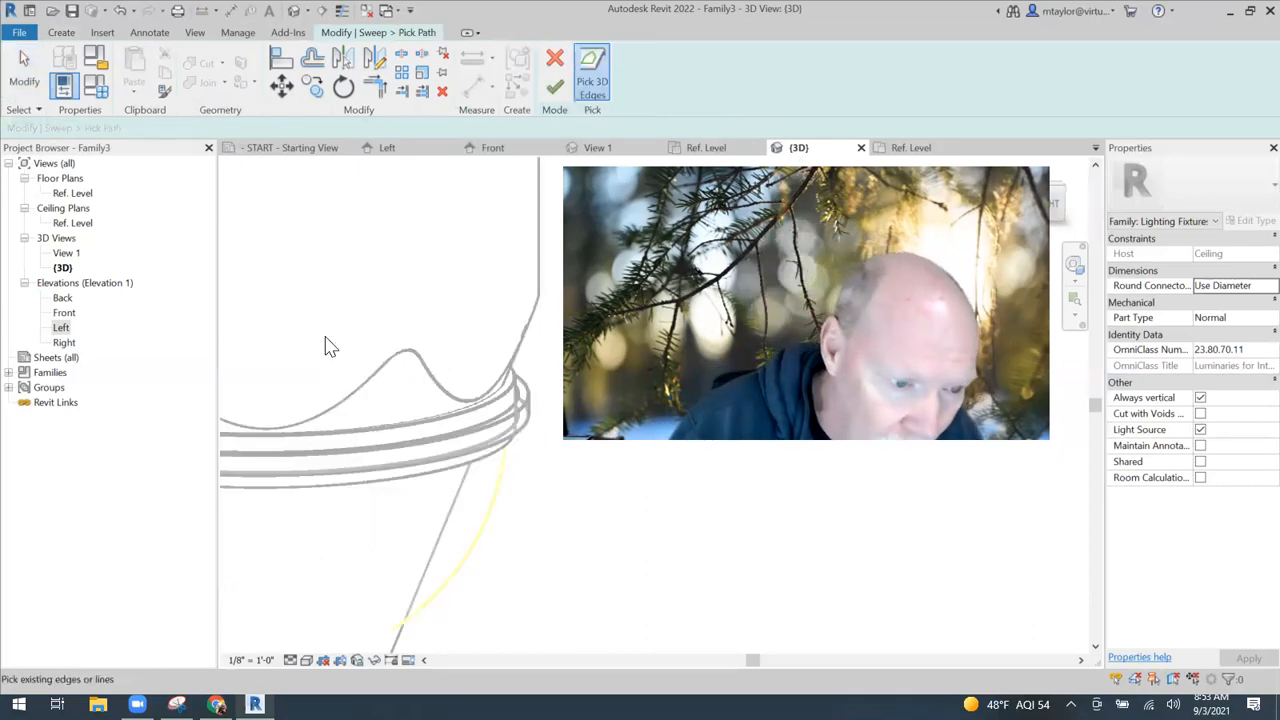
left_click(316, 420)
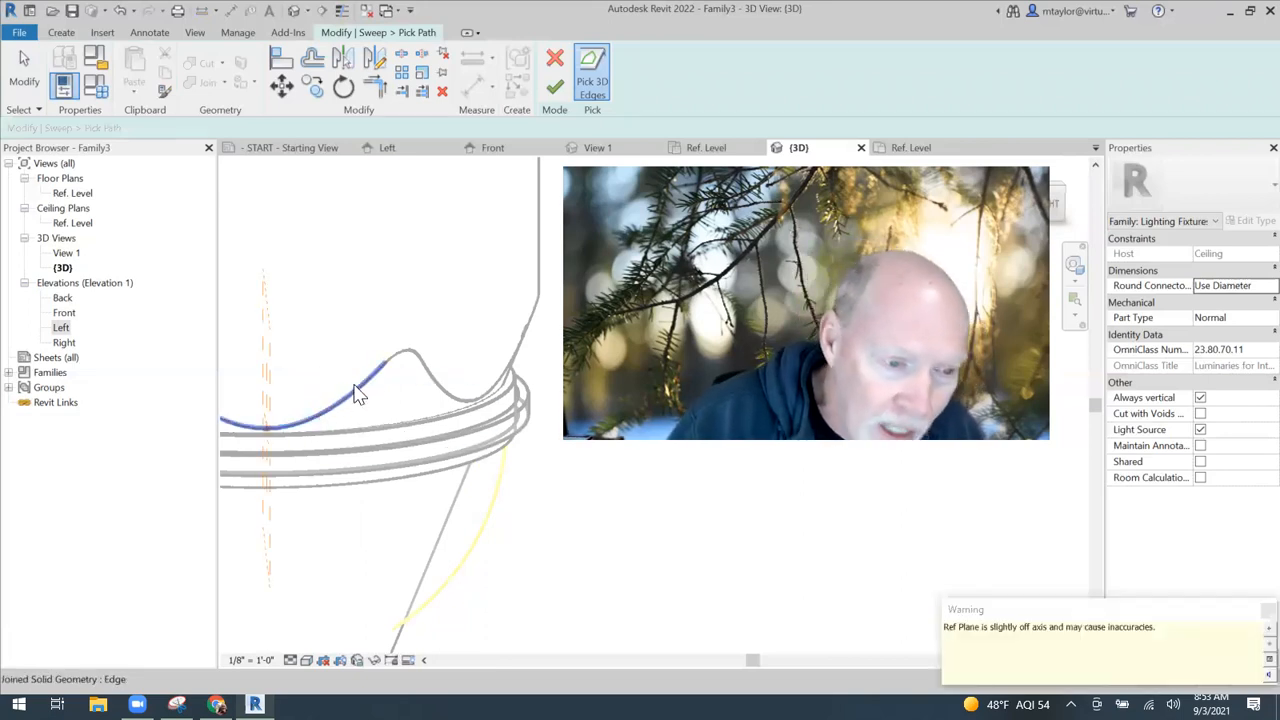
Pick the remaining scalloped edges around the hexagonal body to complete the sweep path, and finish the path
scroll(358, 395, "down", 2)
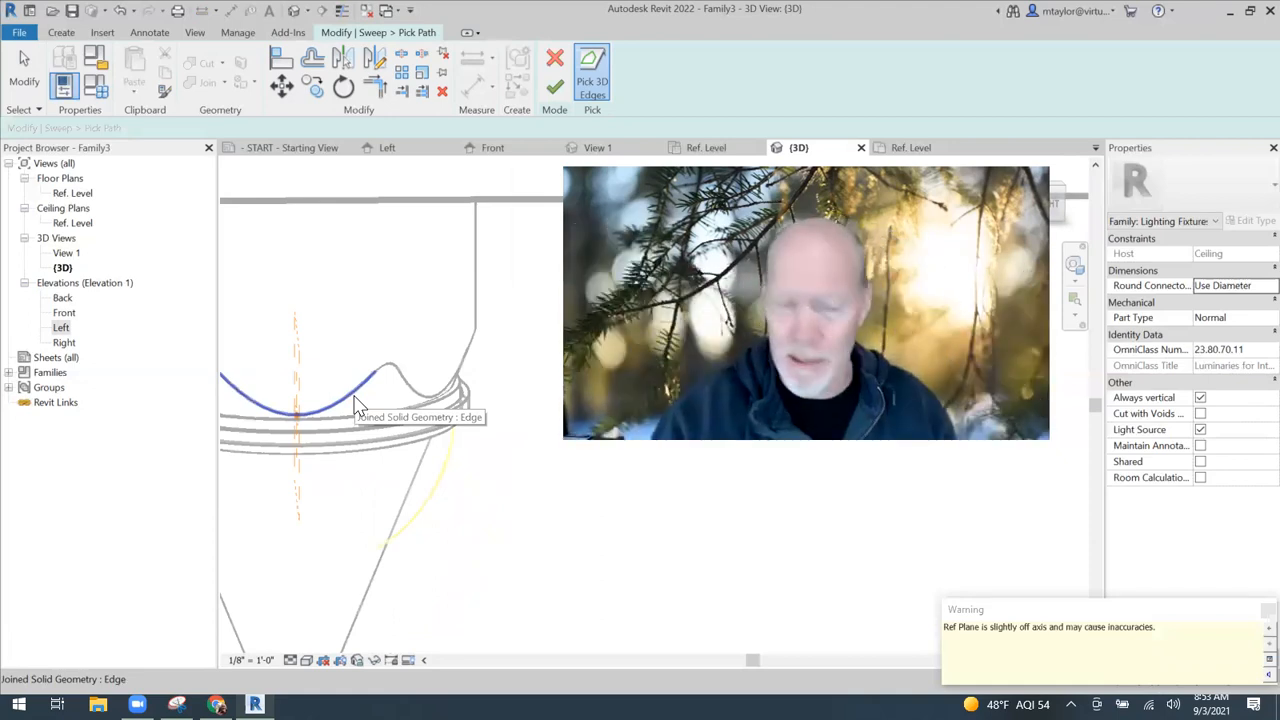
mouse_move(371, 403)
middle_mouse_down("shift")
mouse_move(371, 371)
mouse_move(388, 378)
middle_mouse_up("shift")
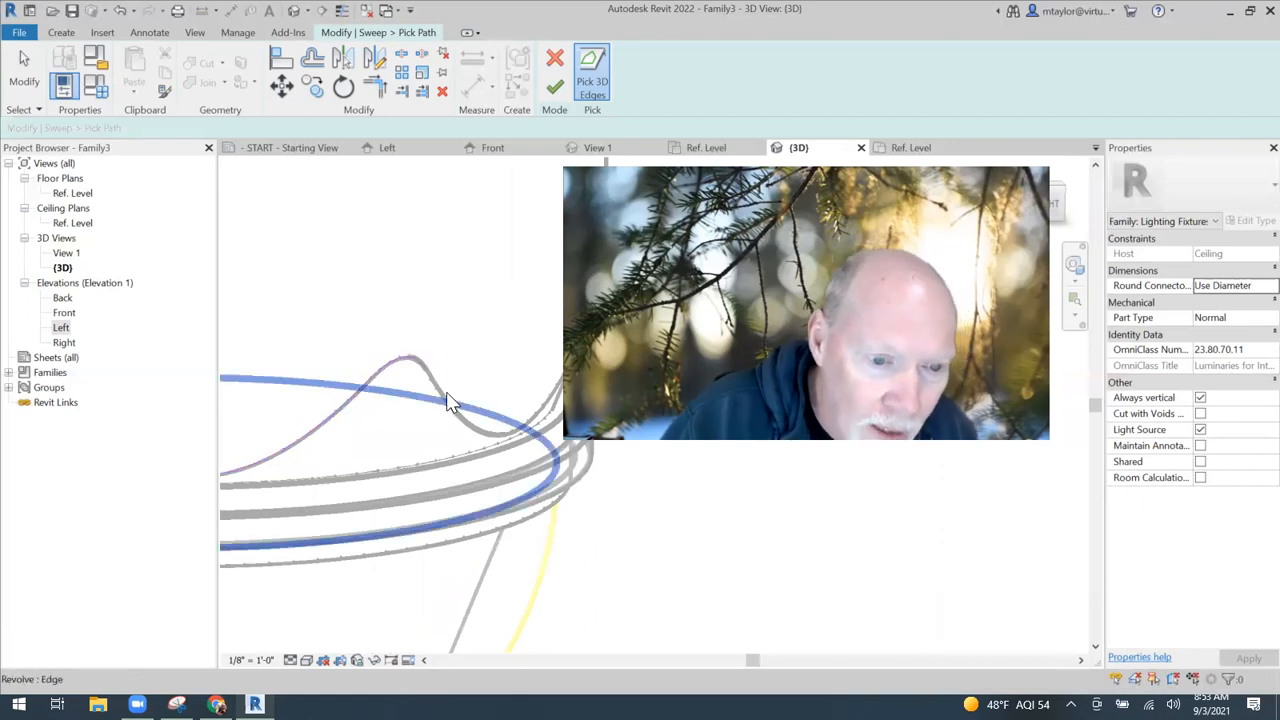
mouse_move(480, 360)
middle_mouse_down("shift")
mouse_move(500, 366)
mouse_move(351, 366)
mouse_move(400, 370)
middle_mouse_up("shift")
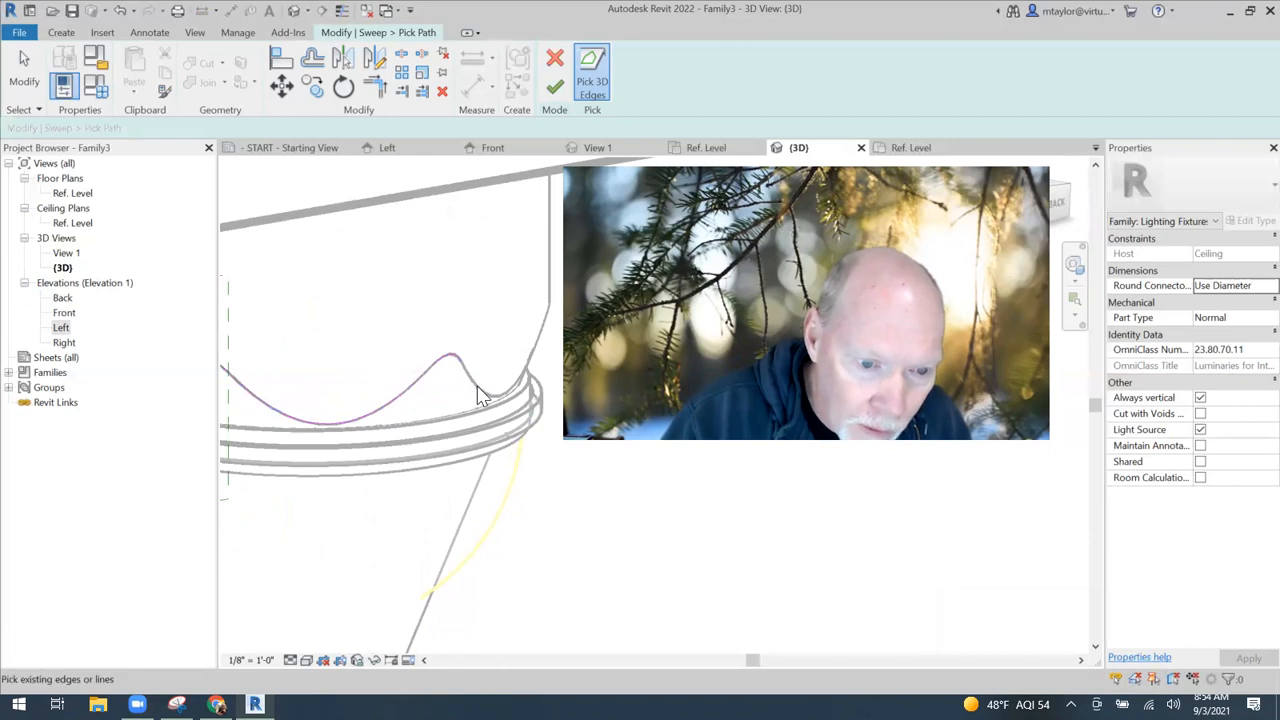
left_click(469, 378)
middle_click_drag(525, 365, 420, 368, "shift")
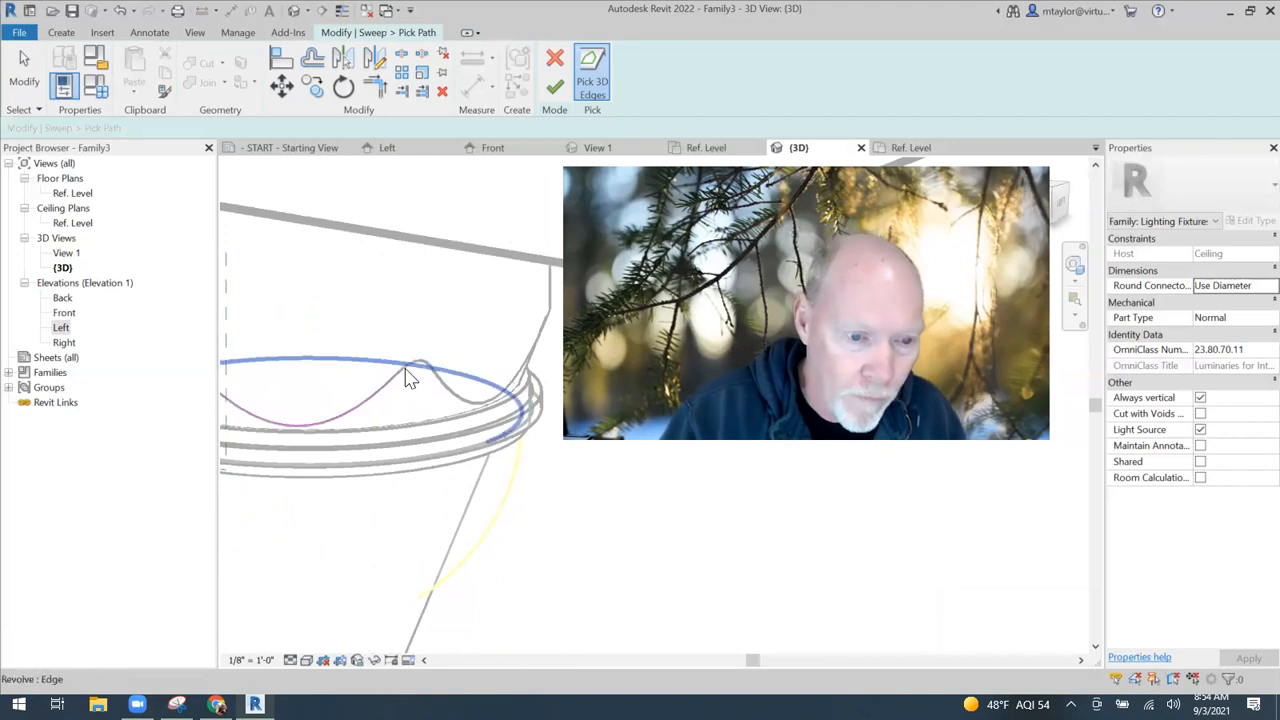
scroll(408, 378, "up", 3)
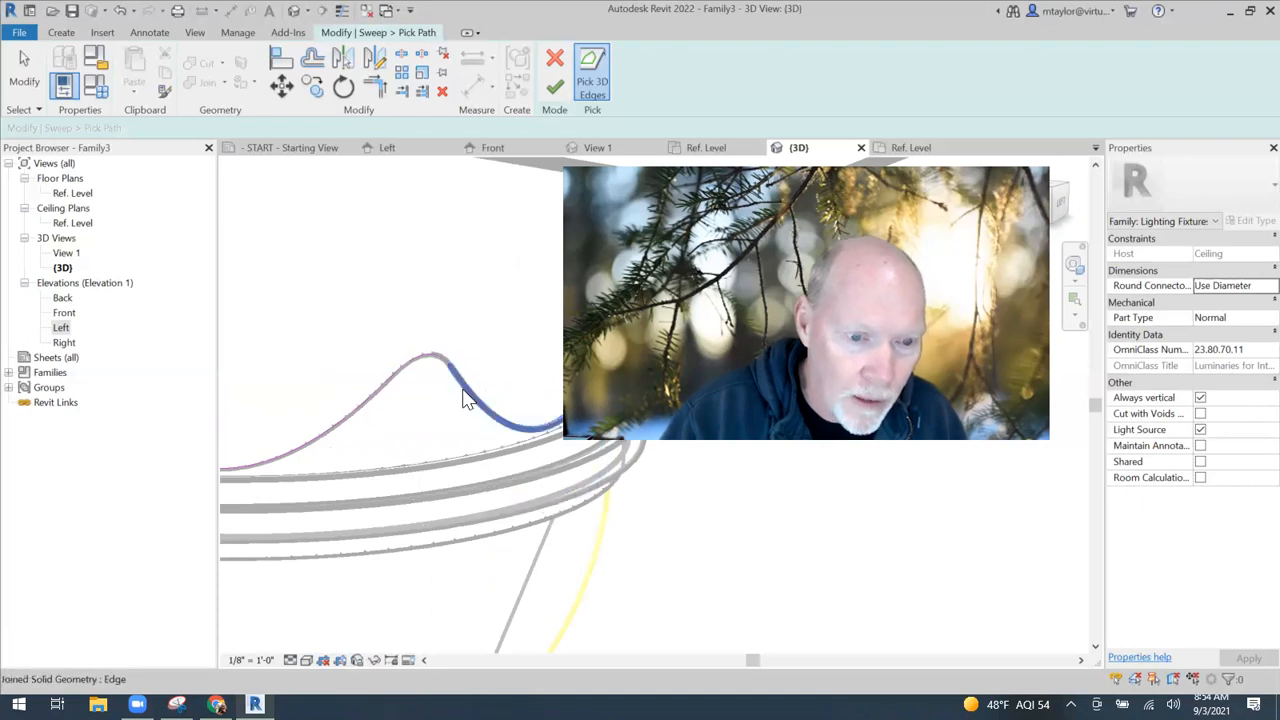
middle_click_drag(492, 388, 300, 343, "shift")
middle_click_drag(366, 362, 343, 451)
scroll(425, 400, "up", 3)
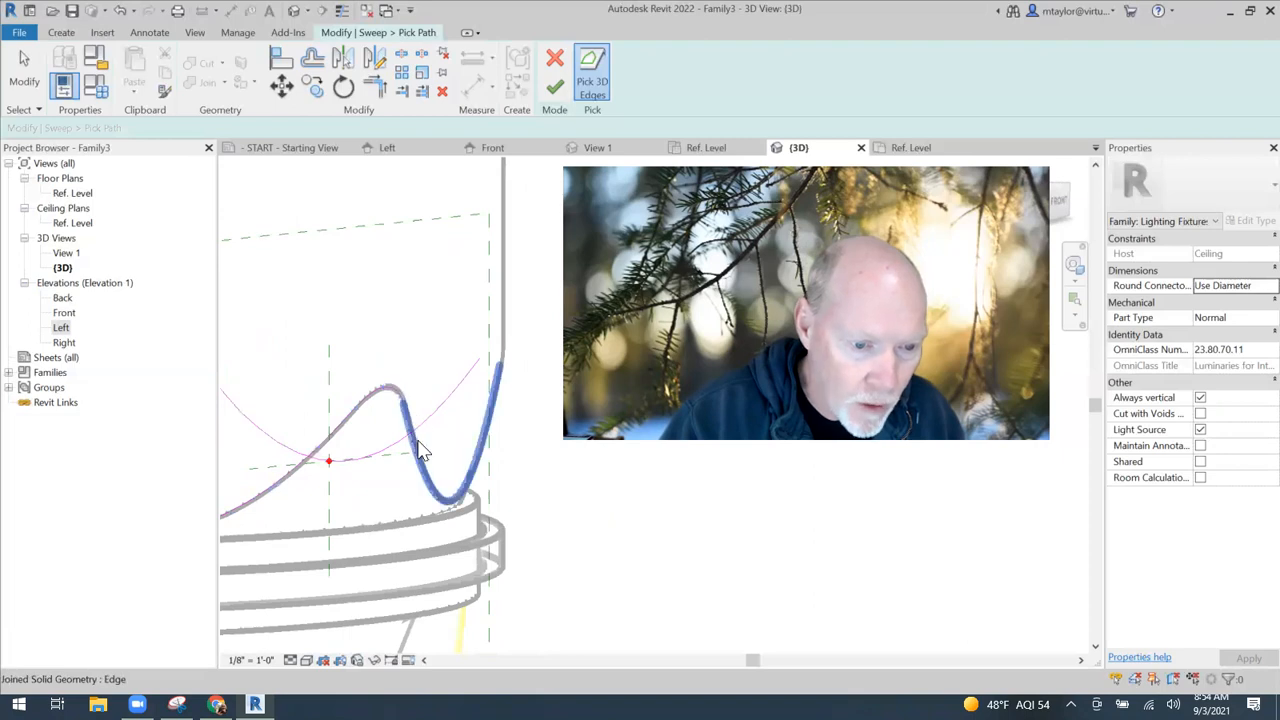
middle_click_drag(509, 437, 365, 425, "shift")
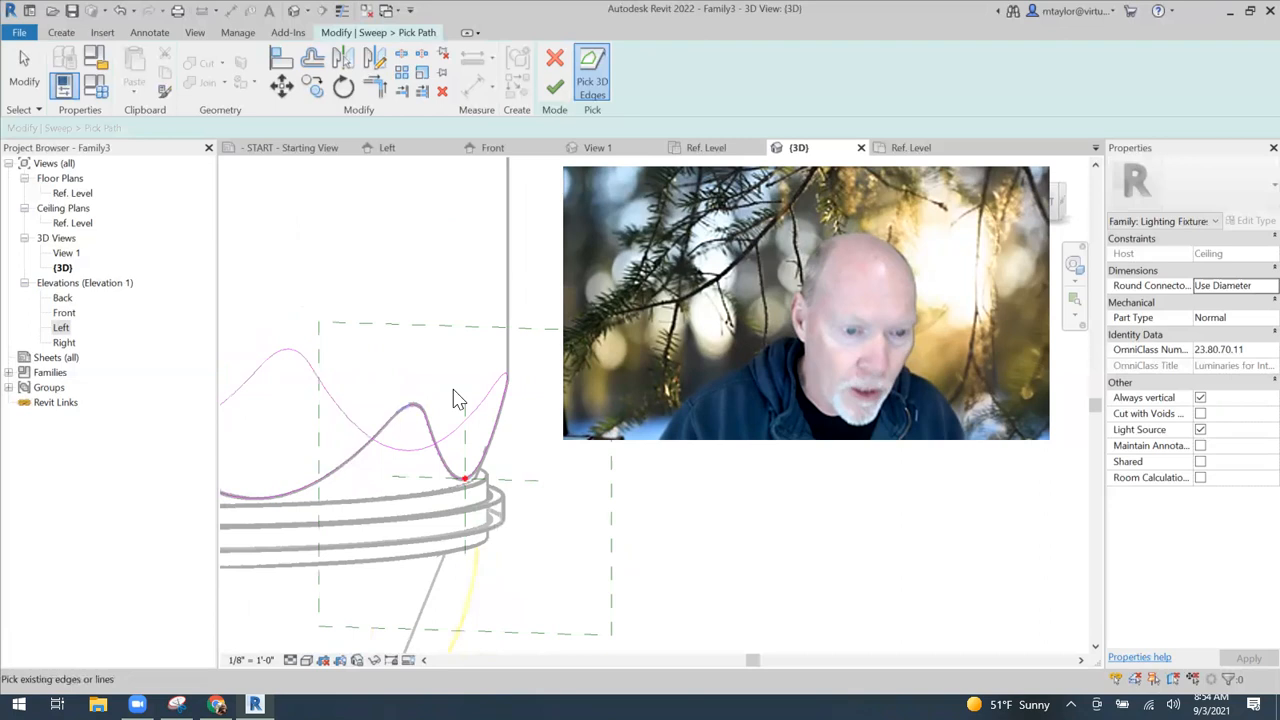
scroll(453, 392, "down", 3)
scroll(450, 464, "down", 1)
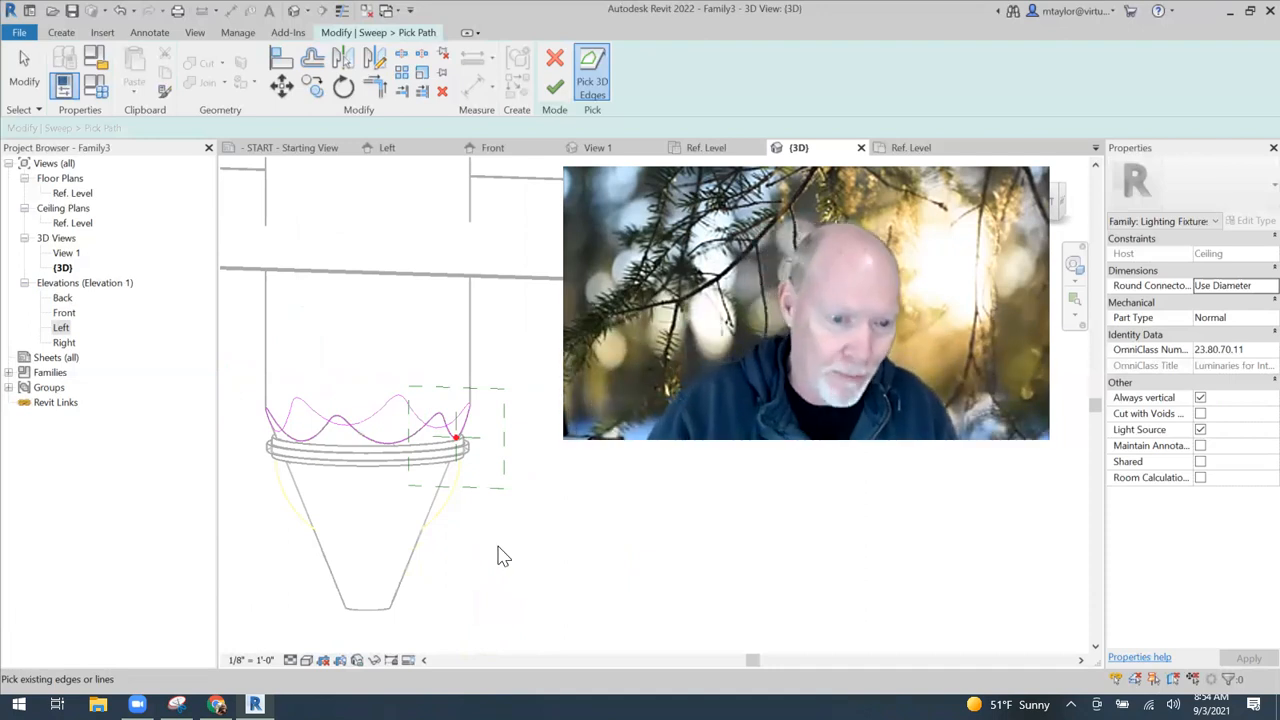
left_click(555, 87)
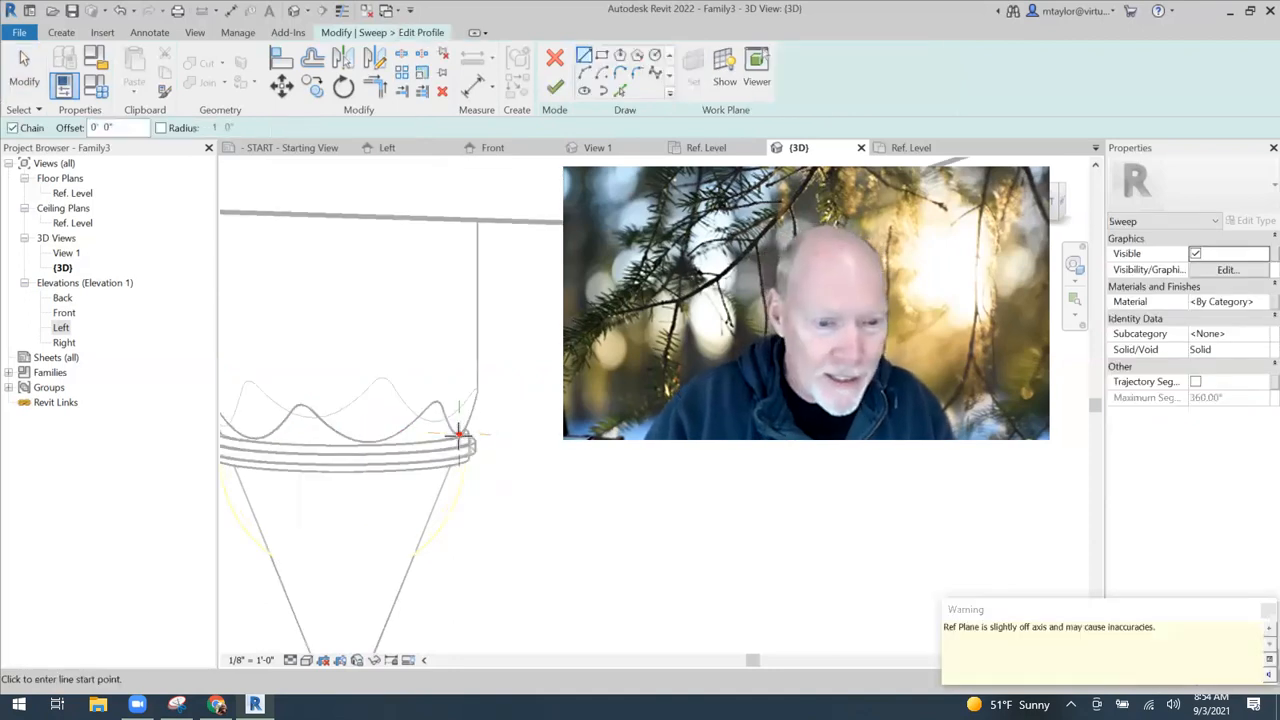
Draw a circular sweep profile centred on the path's profile-plane point, entering 1 as its radius, and try to create the sweep
scroll(466, 432, "up", 4)
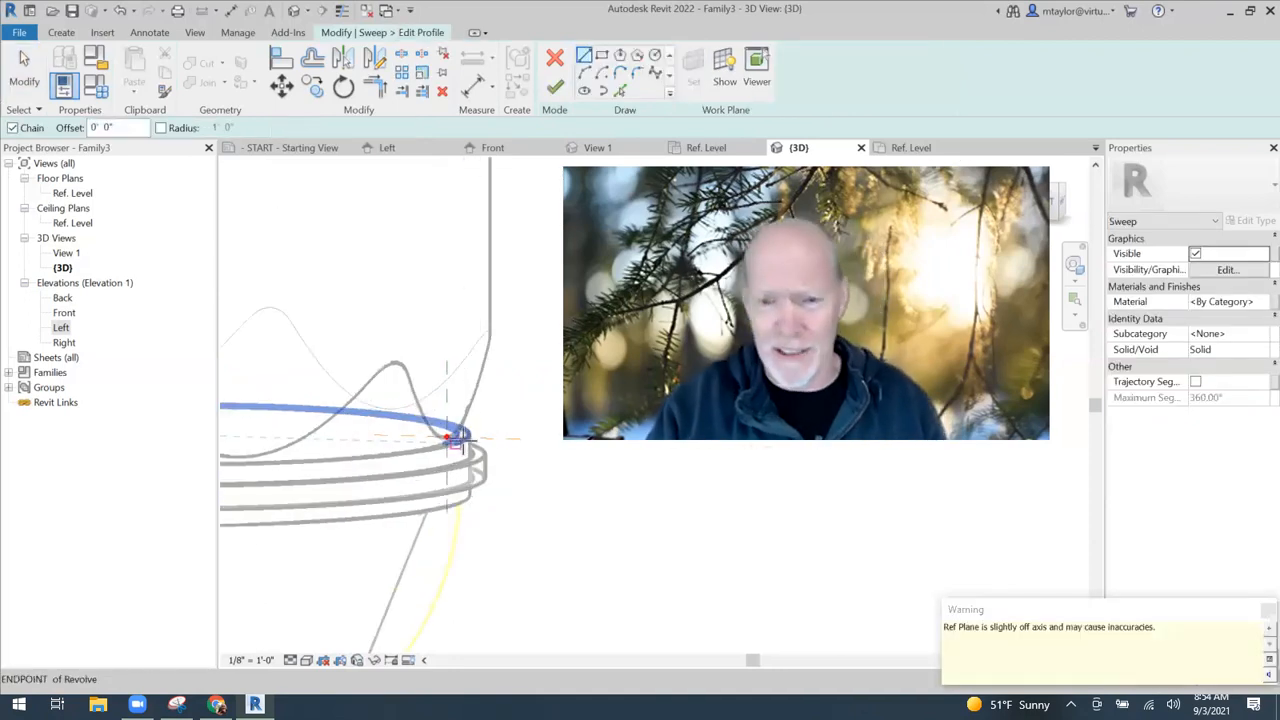
scroll(446, 424, "up", 3)
scroll(446, 424, "up", 2)
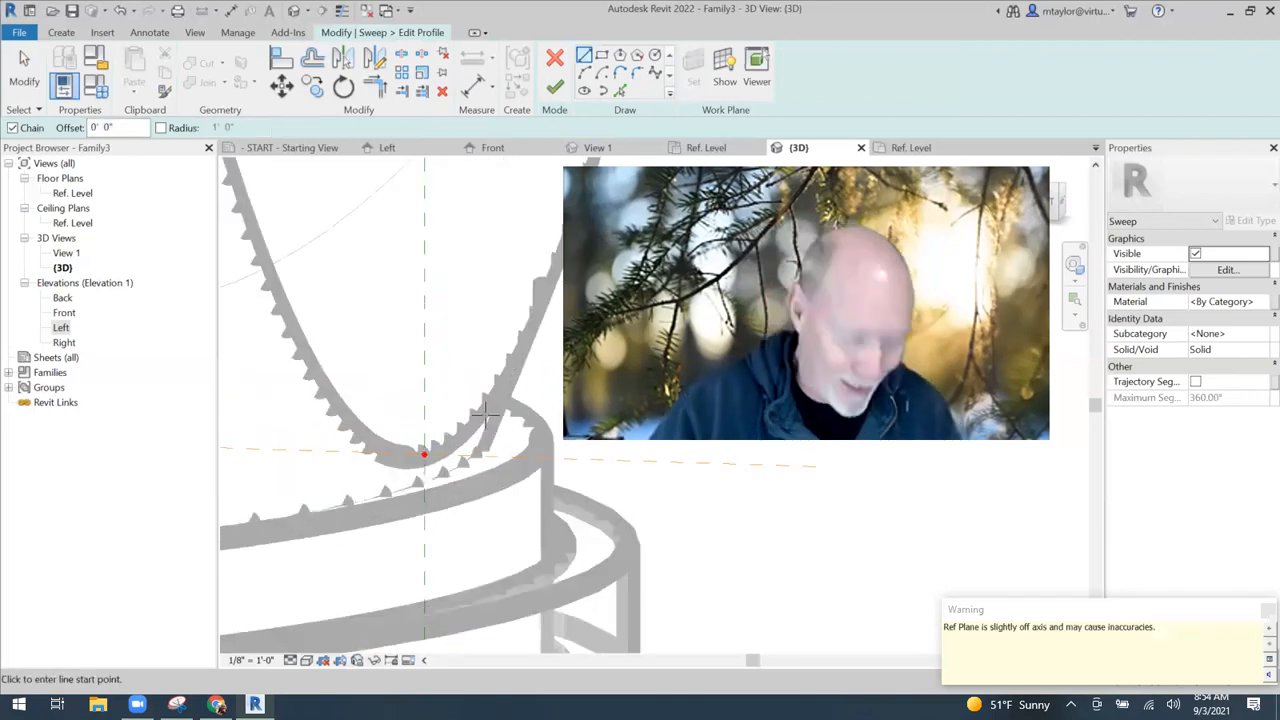
middle_click_drag(481, 437, 445, 448, "shift")
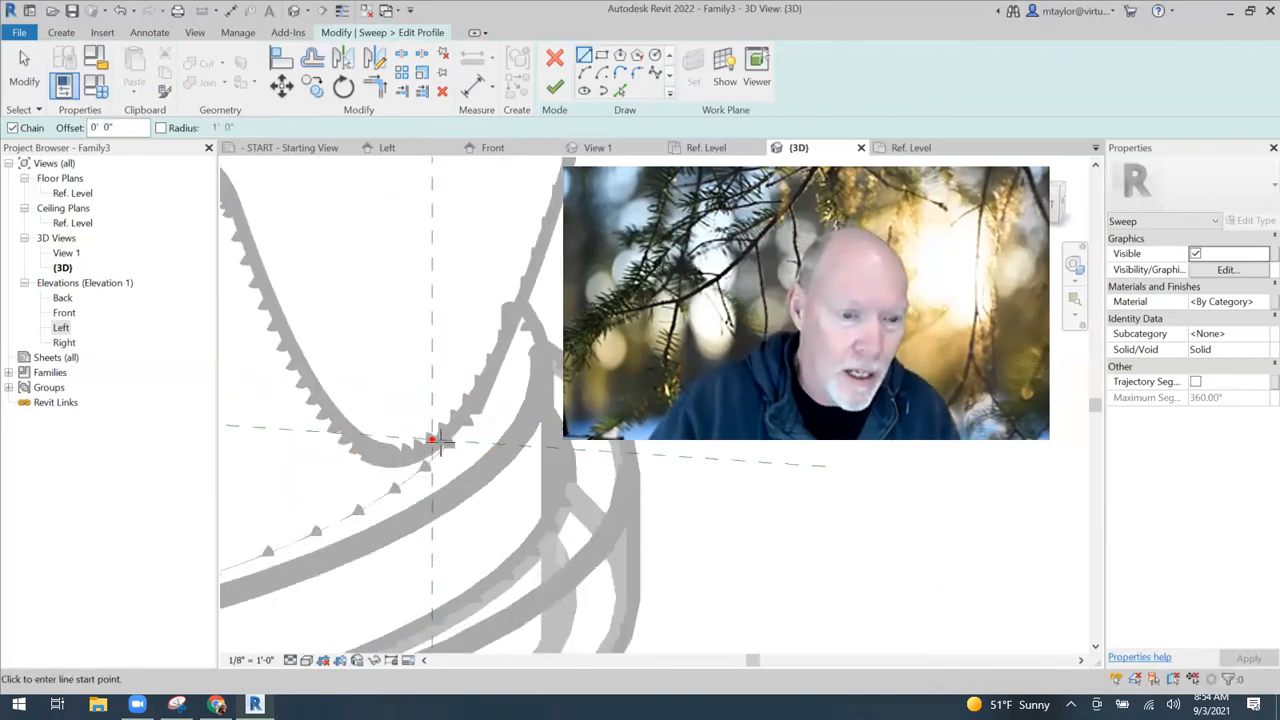
scroll(440, 441, "up", 2)
middle_click_drag(422, 394, 341, 311)
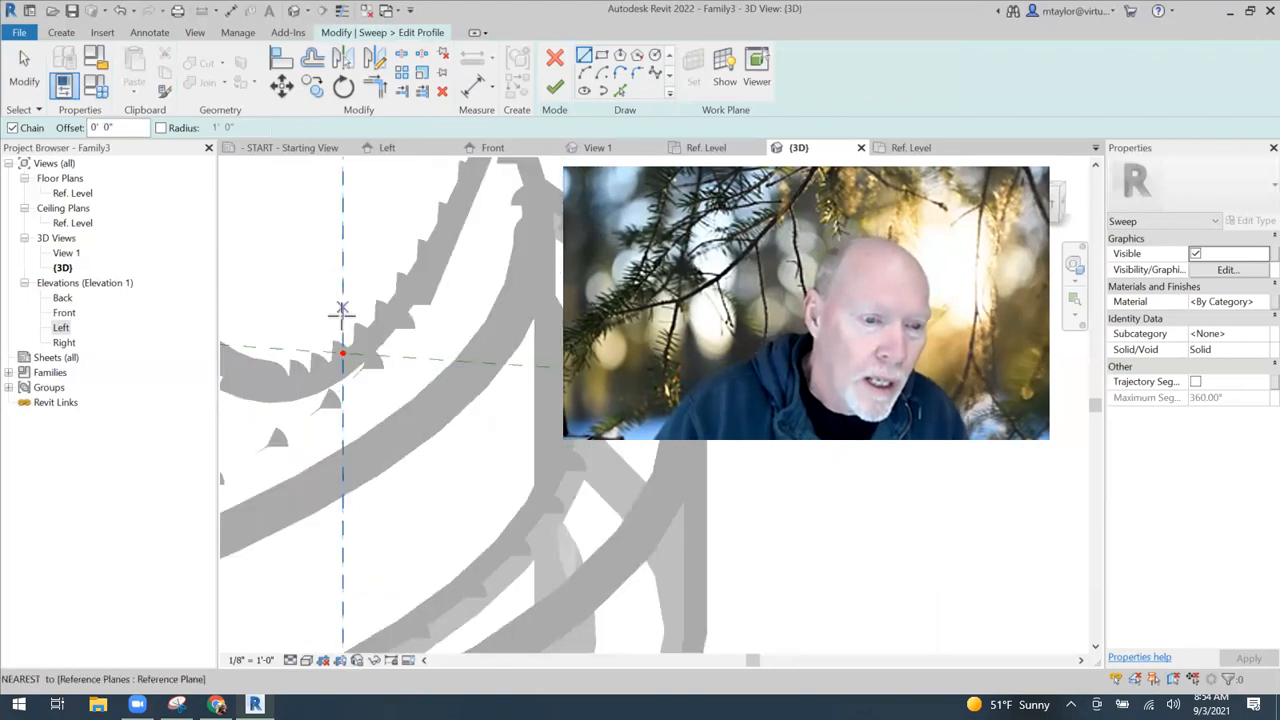
scroll(347, 395, "down", 2)
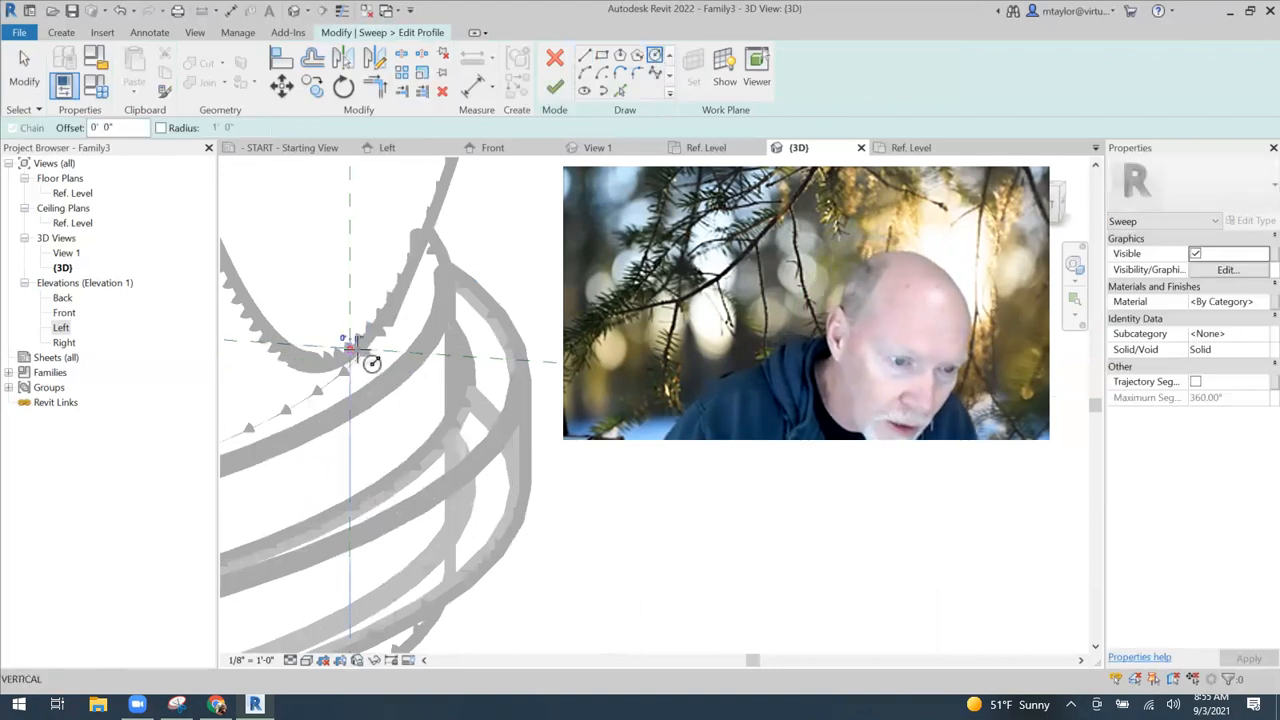
left_click(358, 348)
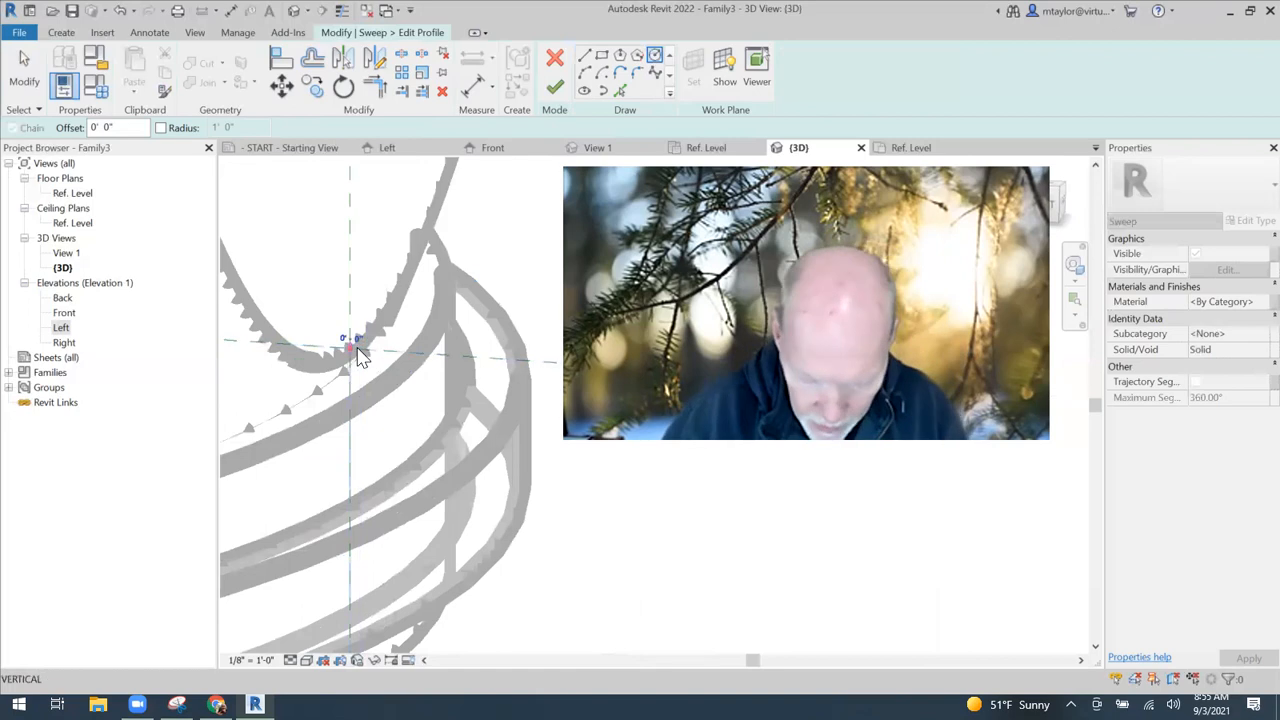
type("1")
key("Return")
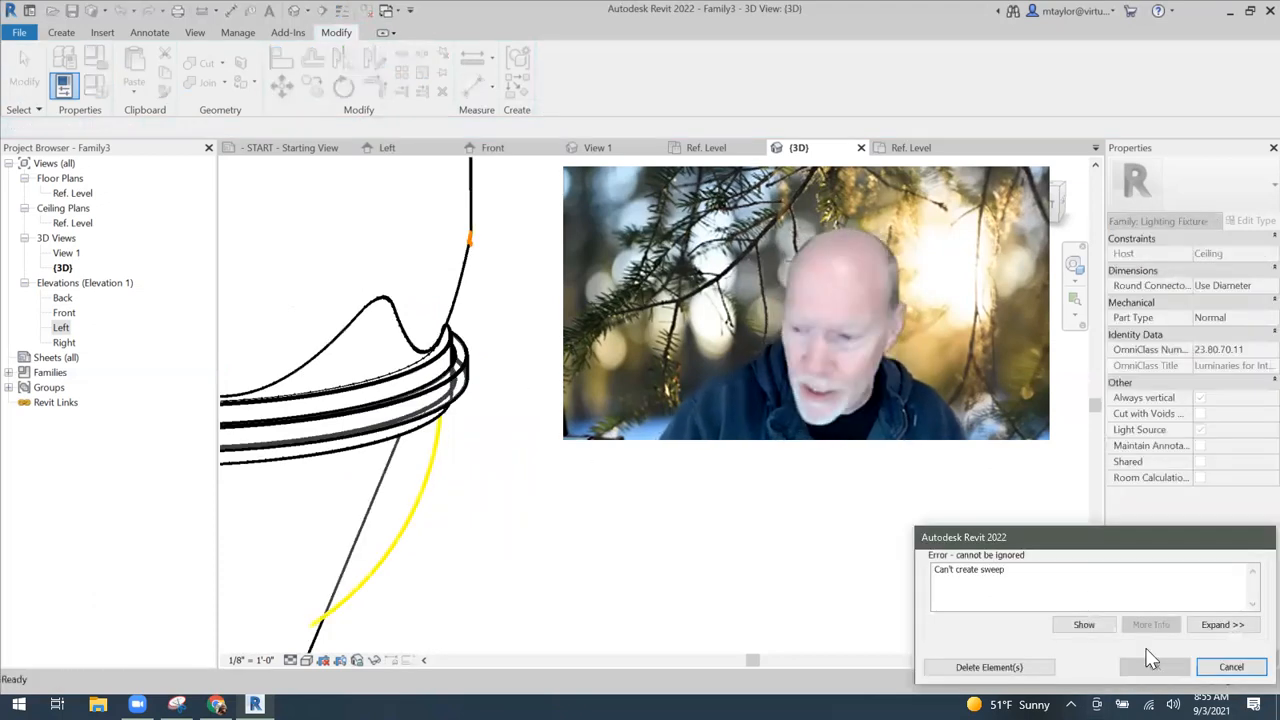
Reopen the circular profile sketch of the sweep on the scalloped path and retry creating the sweep
middle_click_drag(494, 525, 663, 543, "shift")
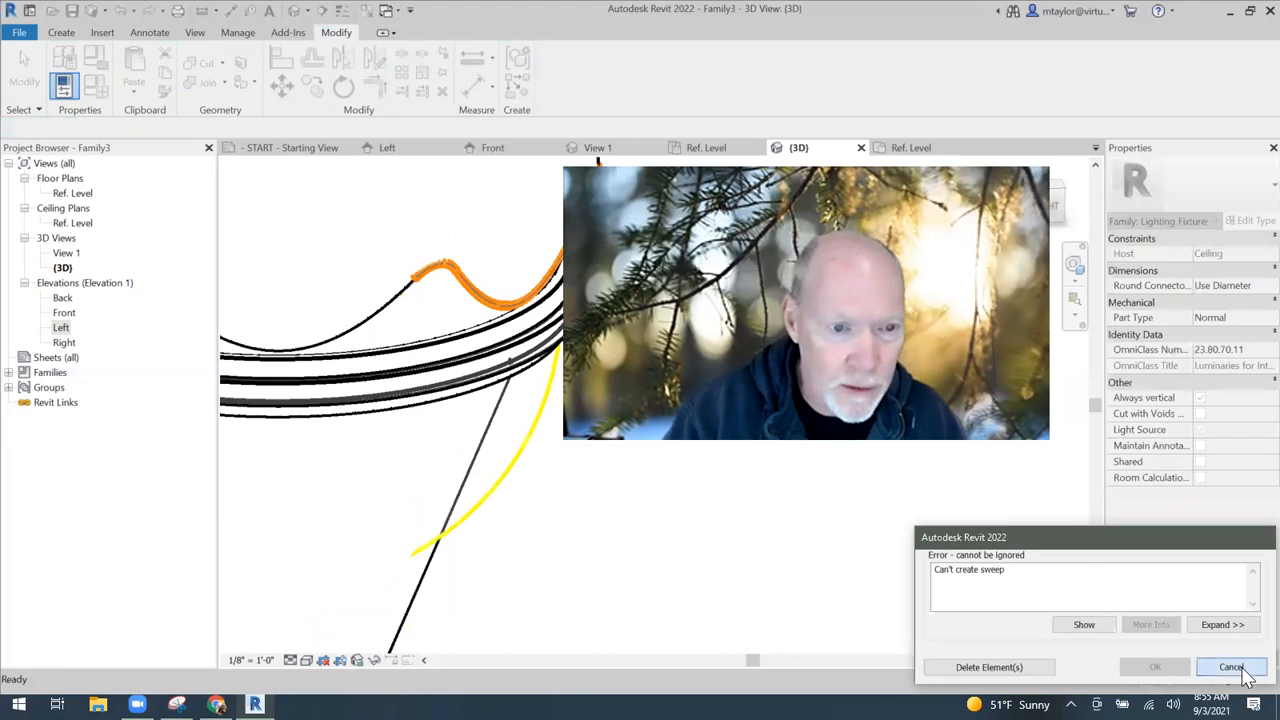
scroll(390, 280, "down", 2)
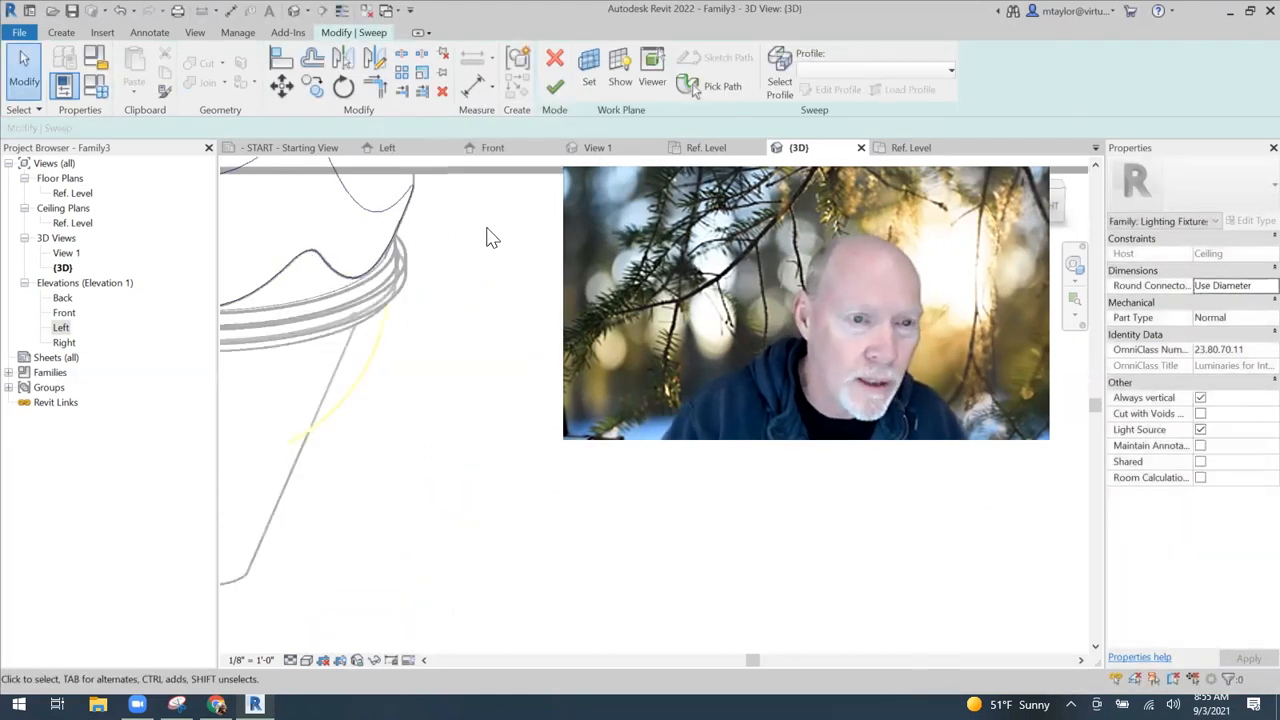
middle_click_drag(354, 298, 329, 304, "shift")
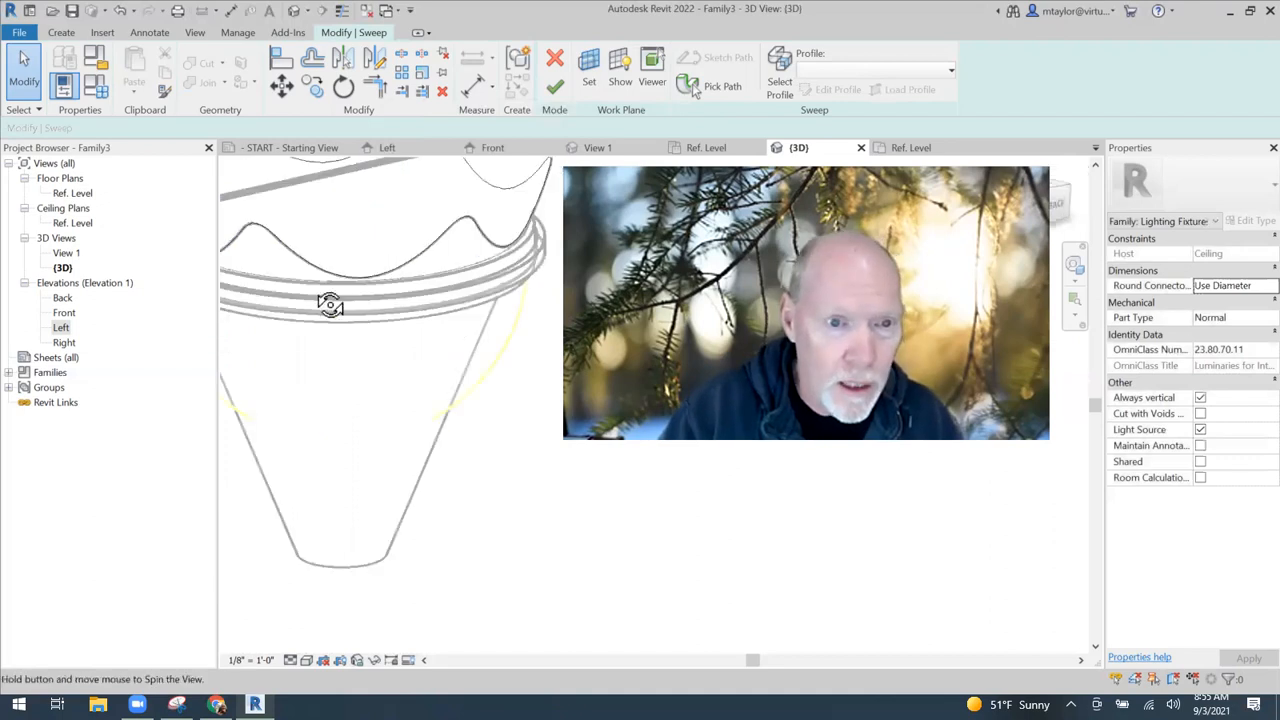
middle_click_drag(456, 235, 484, 352, "shift")
scroll(426, 332, "down", 2)
left_click(437, 323)
scroll(436, 328, "up", 3)
middle_click_drag(435, 395, 562, 428, "shift")
left_click(795, 95)
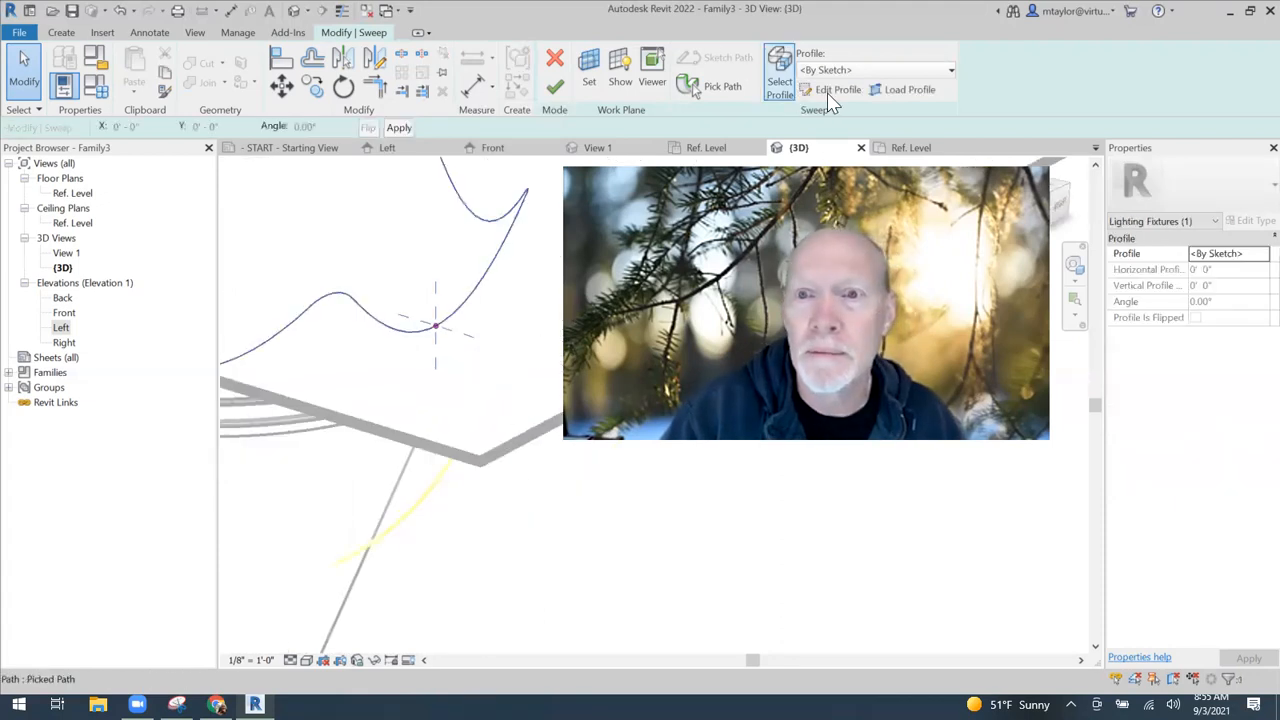
left_click(556, 89)
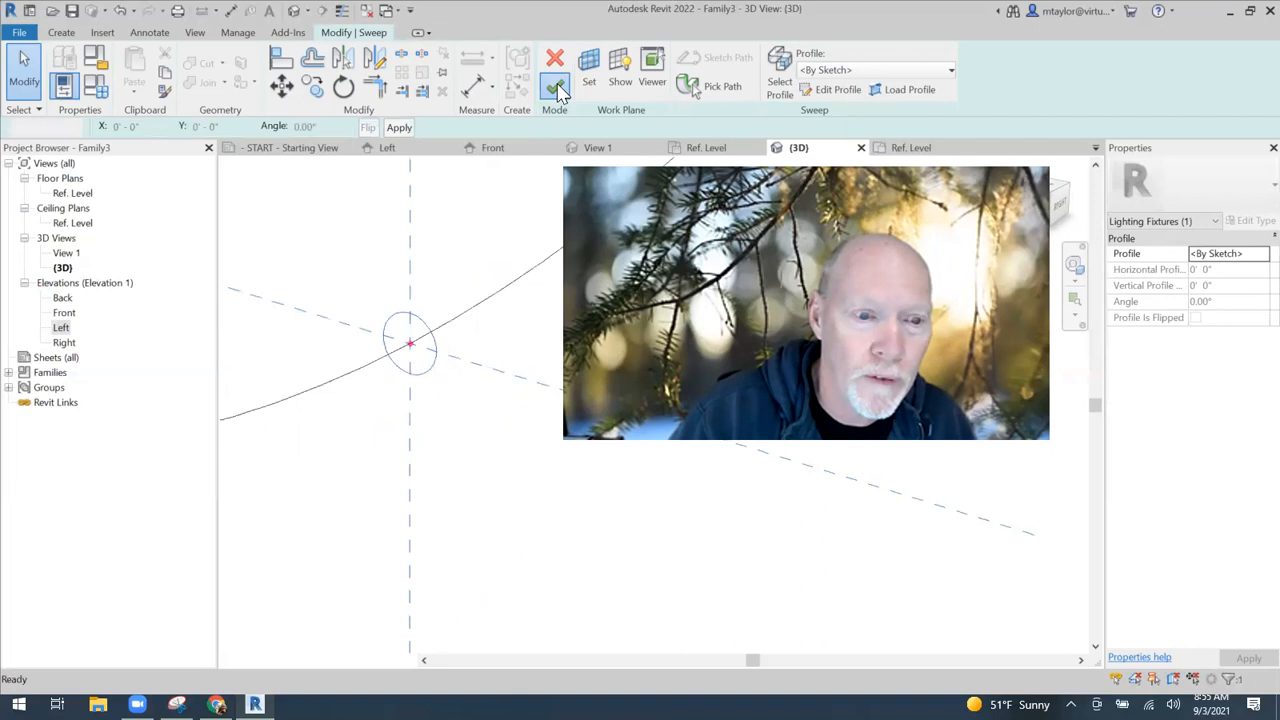
left_click(558, 90)
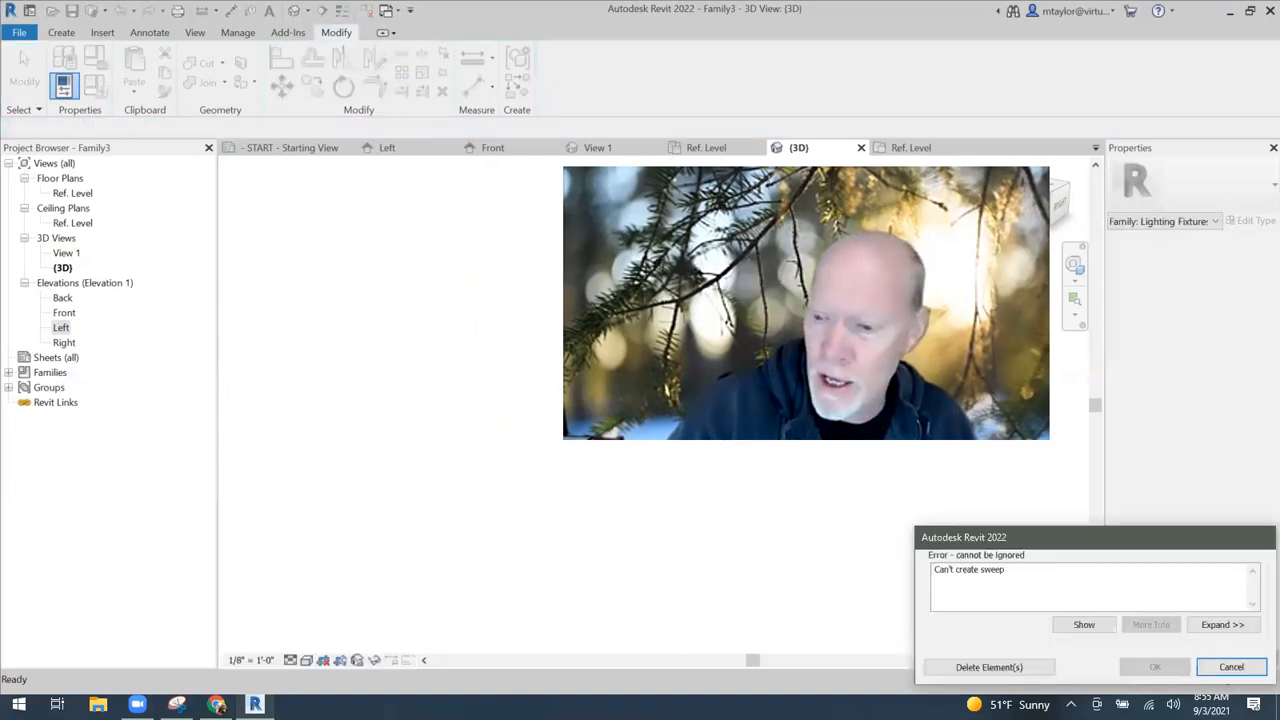
left_click(1232, 667)
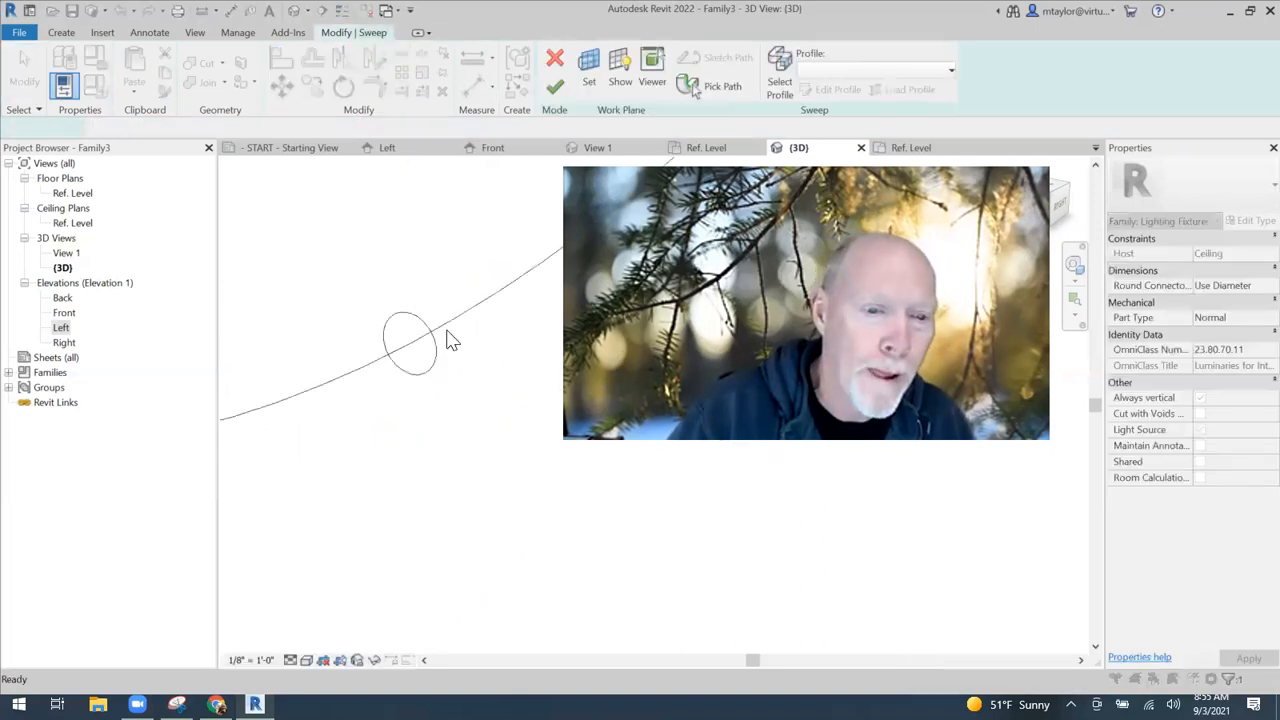
Reduce the circular sweep profile to a 1/4" radius around the path point and finish the sweep
middle_click_drag(447, 368, 326, 443, "shift")
middle_click_drag(386, 398, 478, 340)
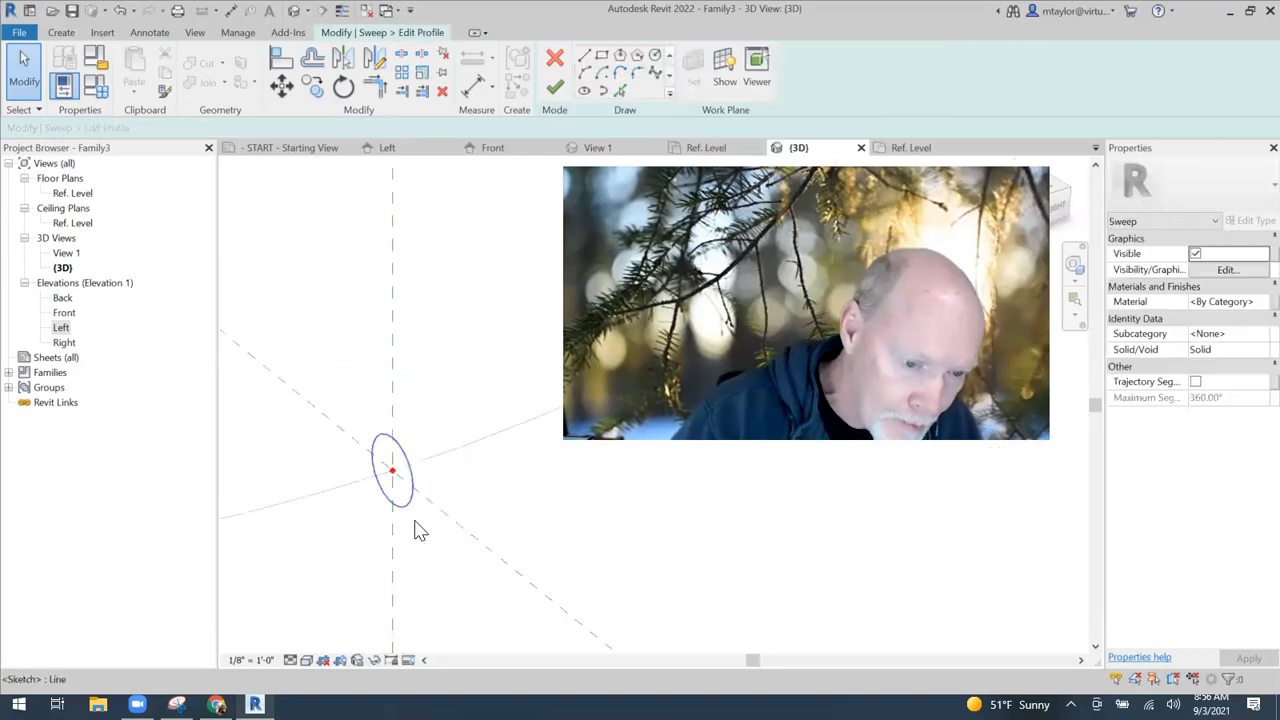
left_click(392, 594)
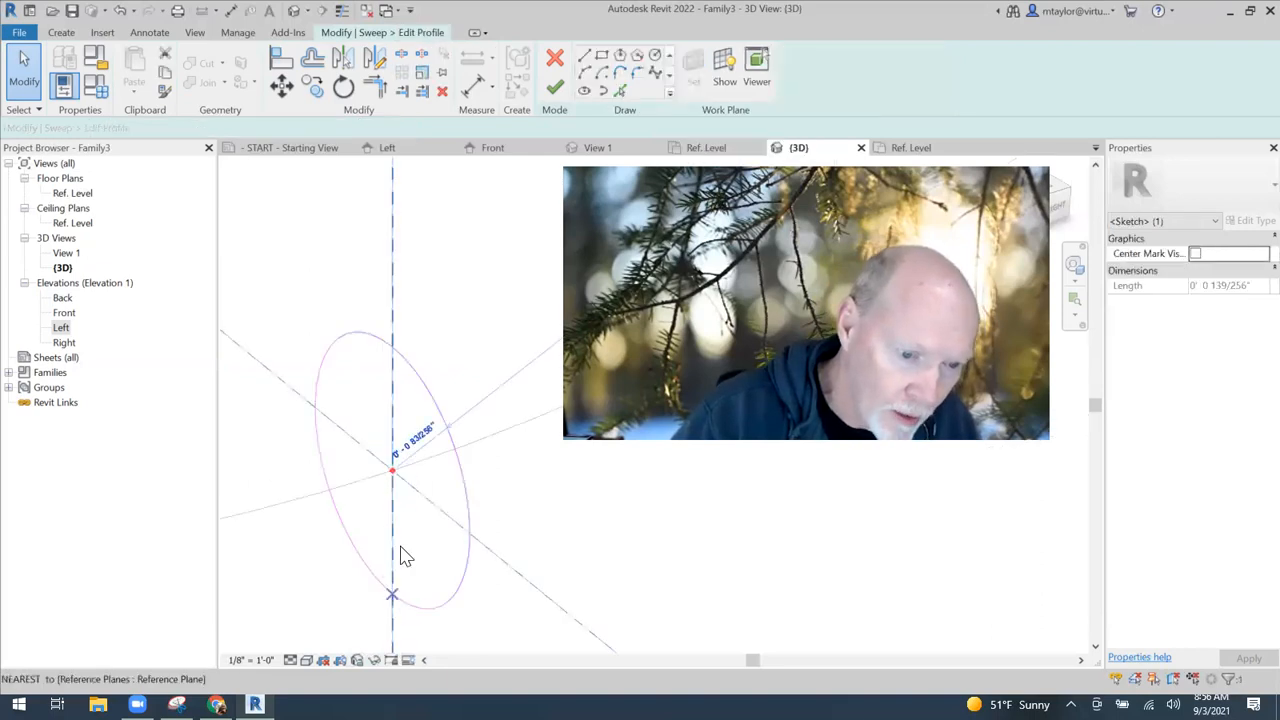
scroll(438, 530, "down", 1)
scroll(432, 513, "down", 1)
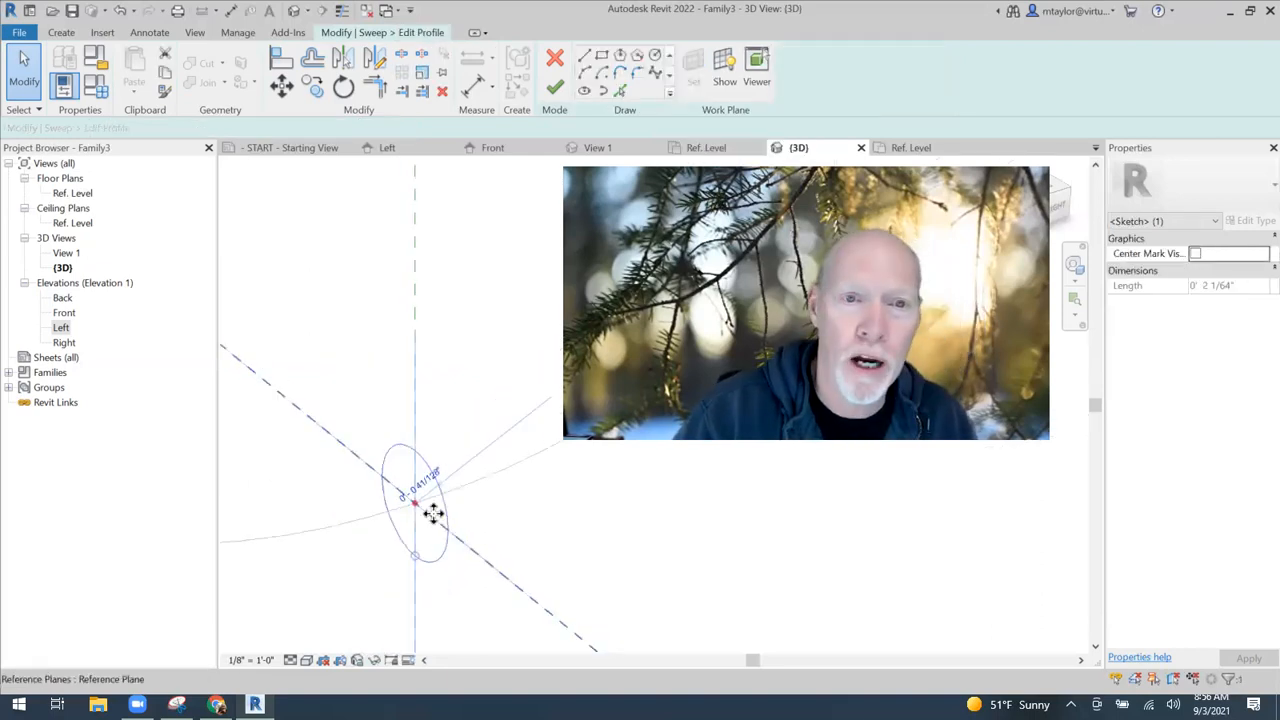
left_click(423, 525)
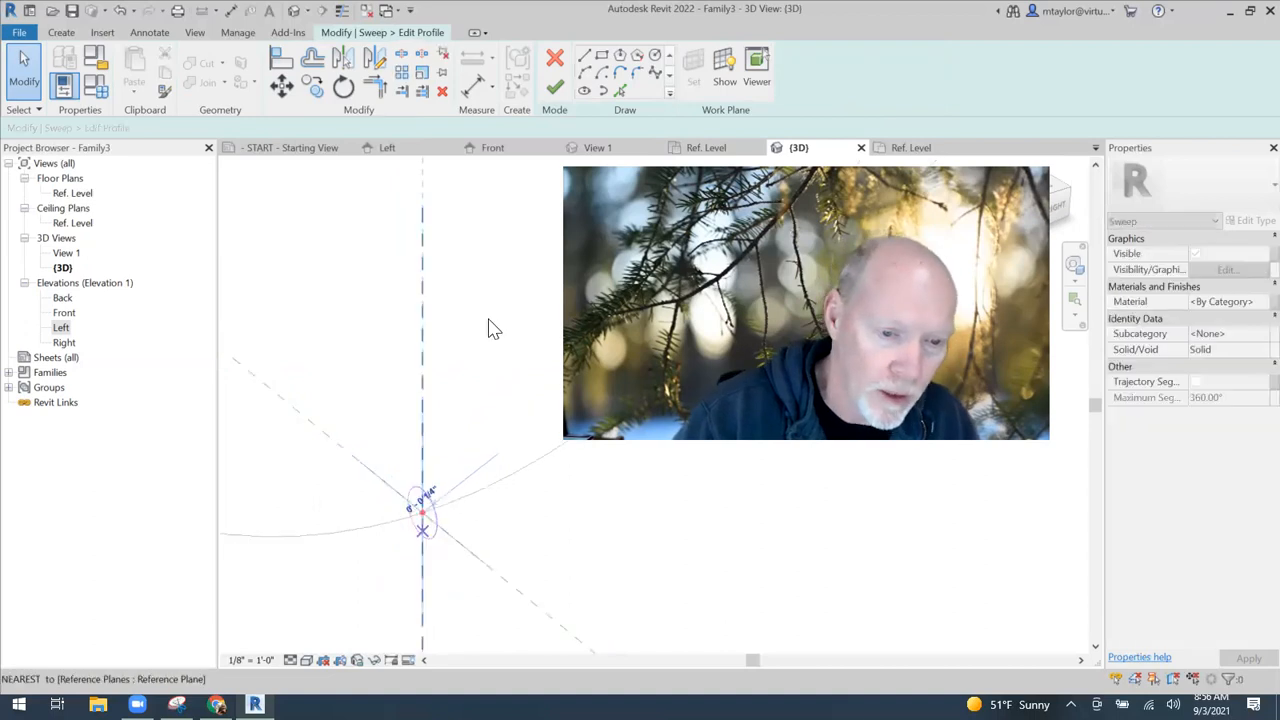
left_click(565, 94)
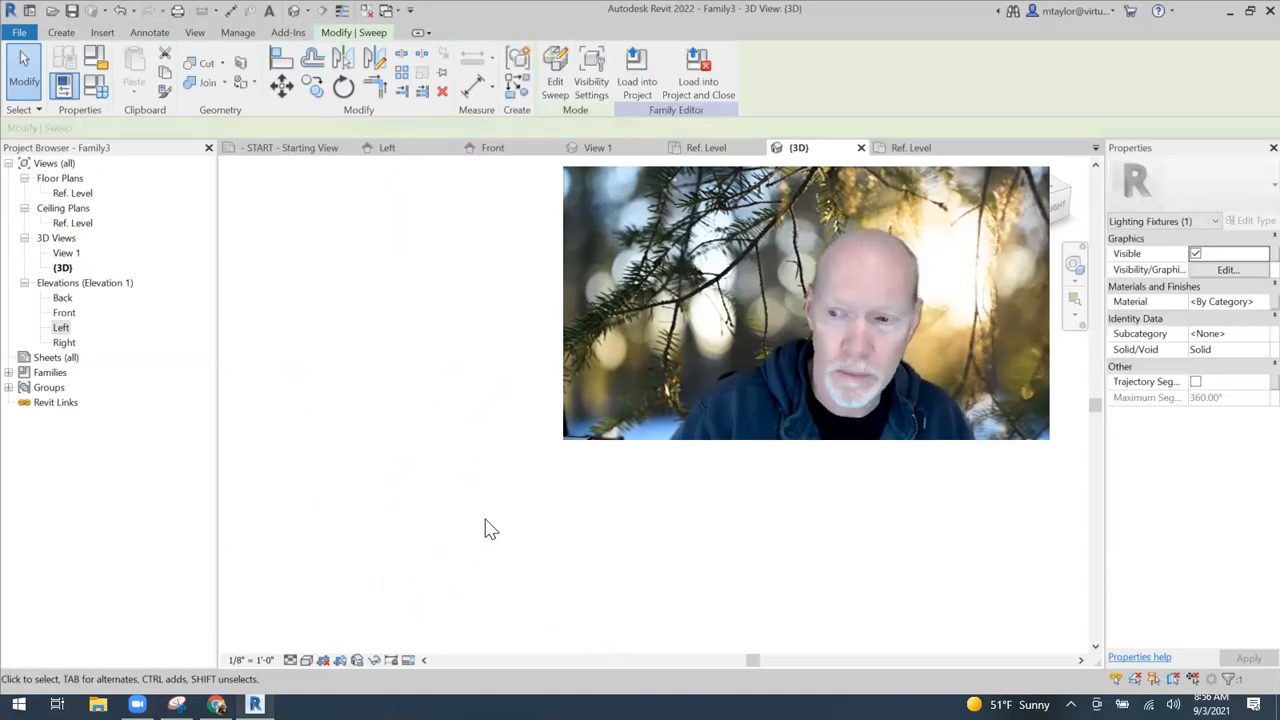
Set the {3D} view's visual style to Shaded and inspect the swept scalloped trim around the hexagonal body
scroll(479, 545, "down", 5)
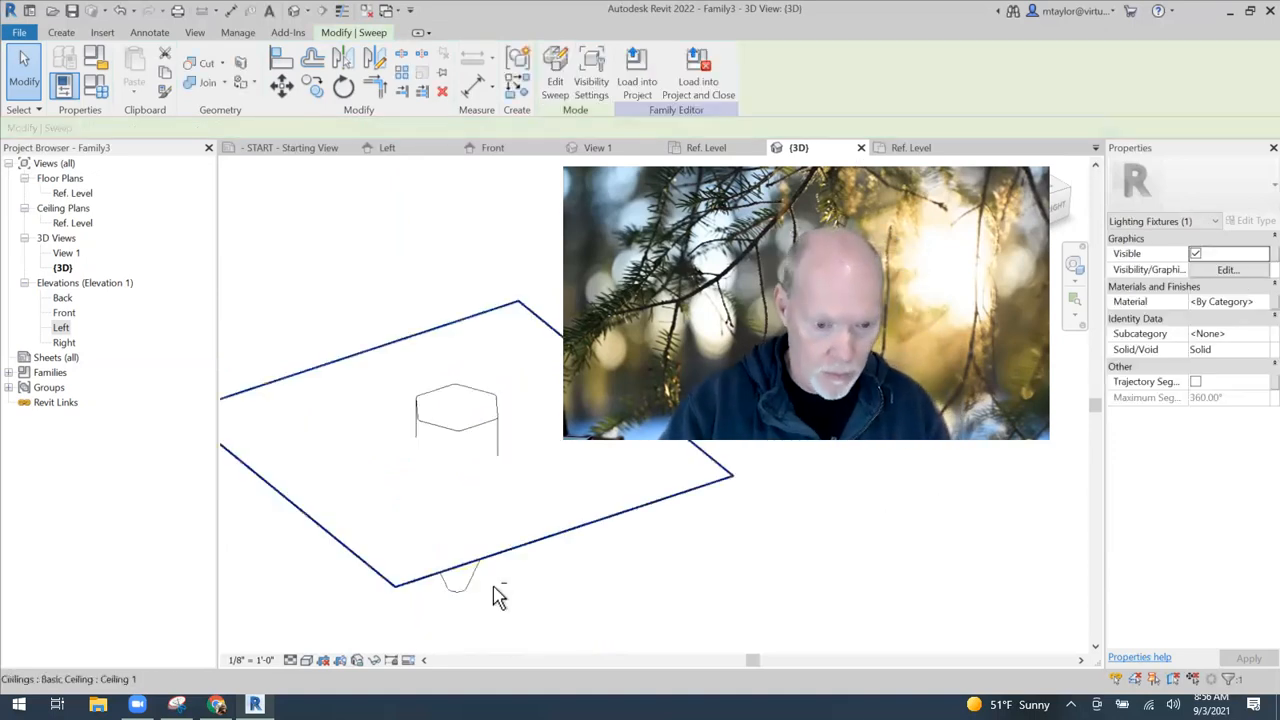
middle_click_drag(474, 476, 416, 578, "shift")
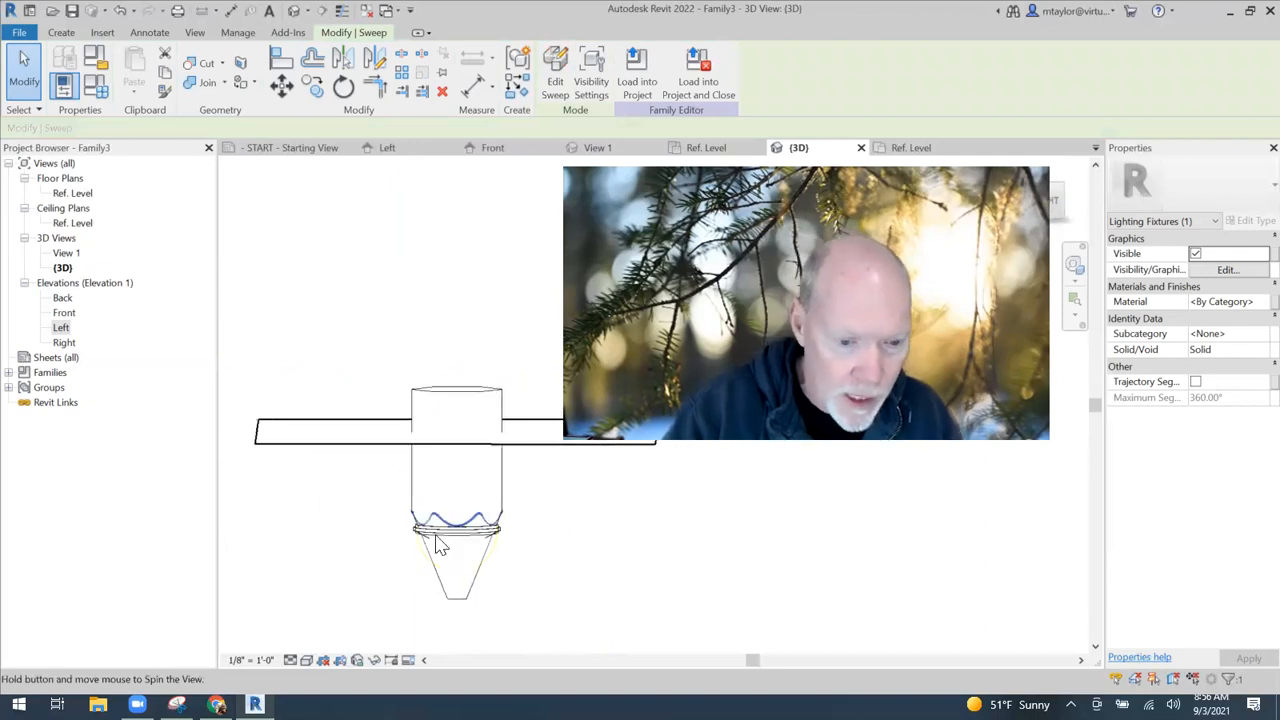
left_click(307, 661)
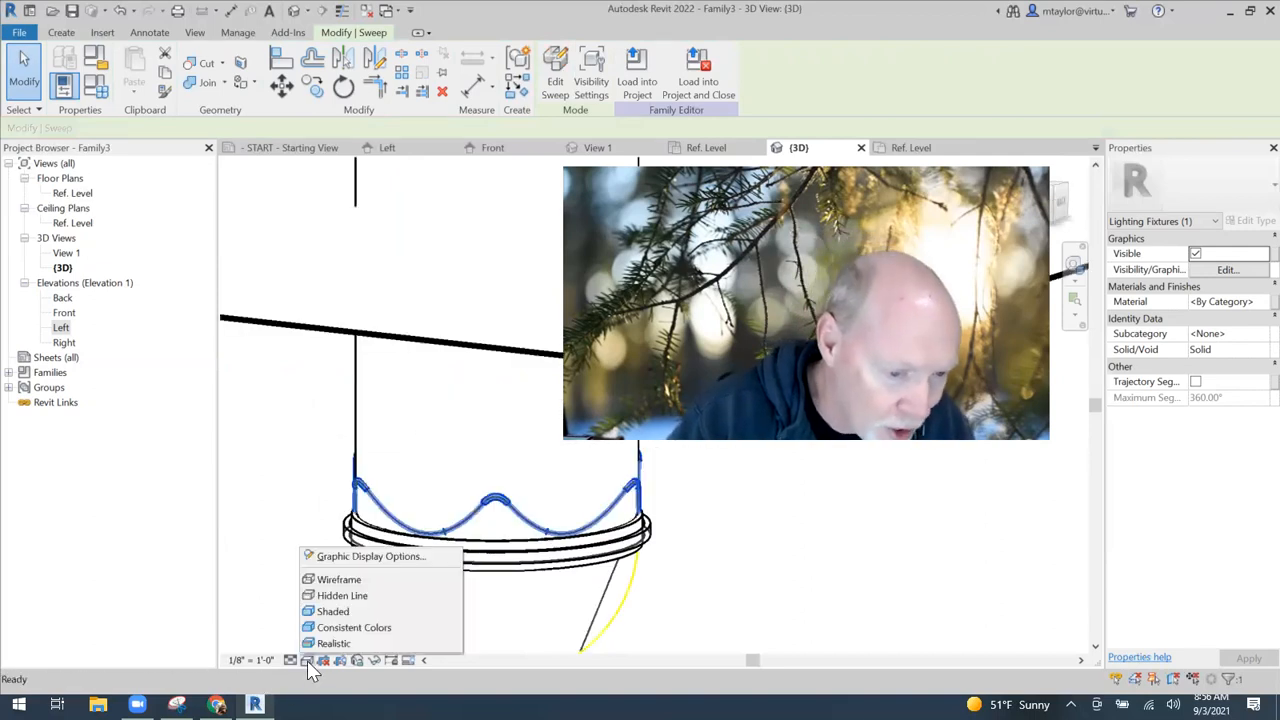
left_click(348, 611)
left_click(765, 520)
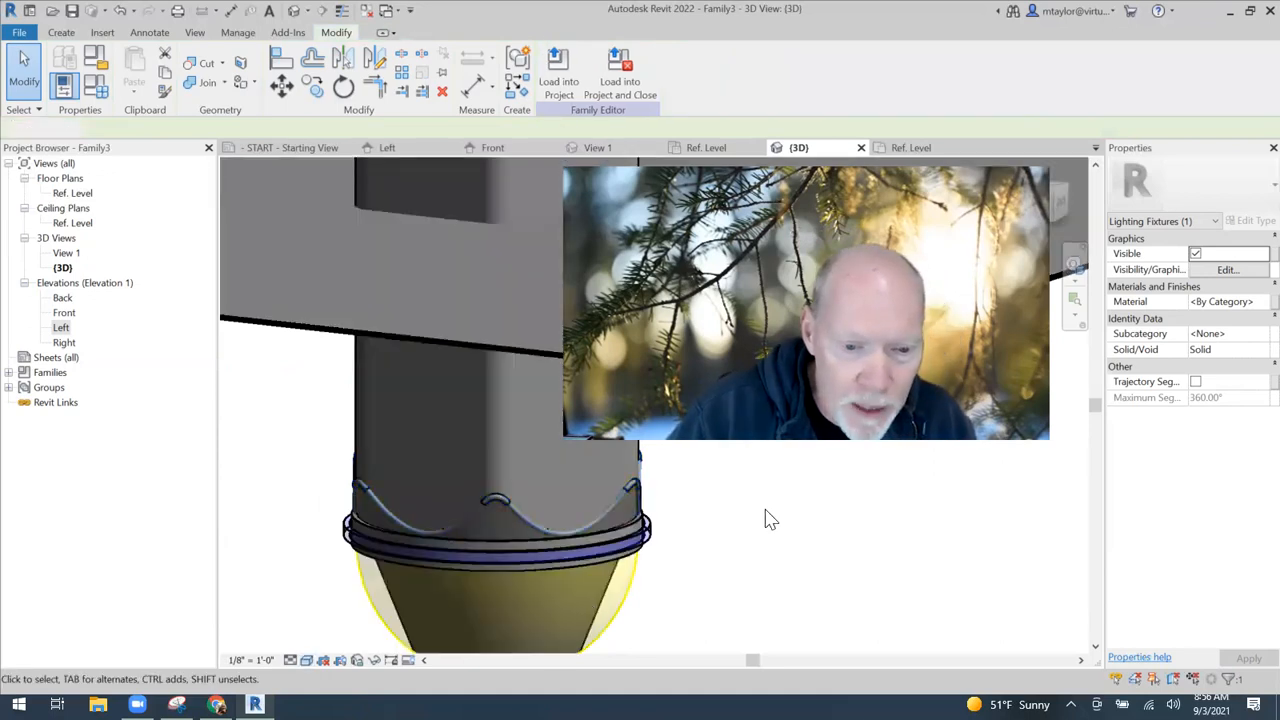
scroll(614, 541, "down", 4)
middle_click_drag(689, 583, 543, 446, "shift")
scroll(517, 424, "up", 3)
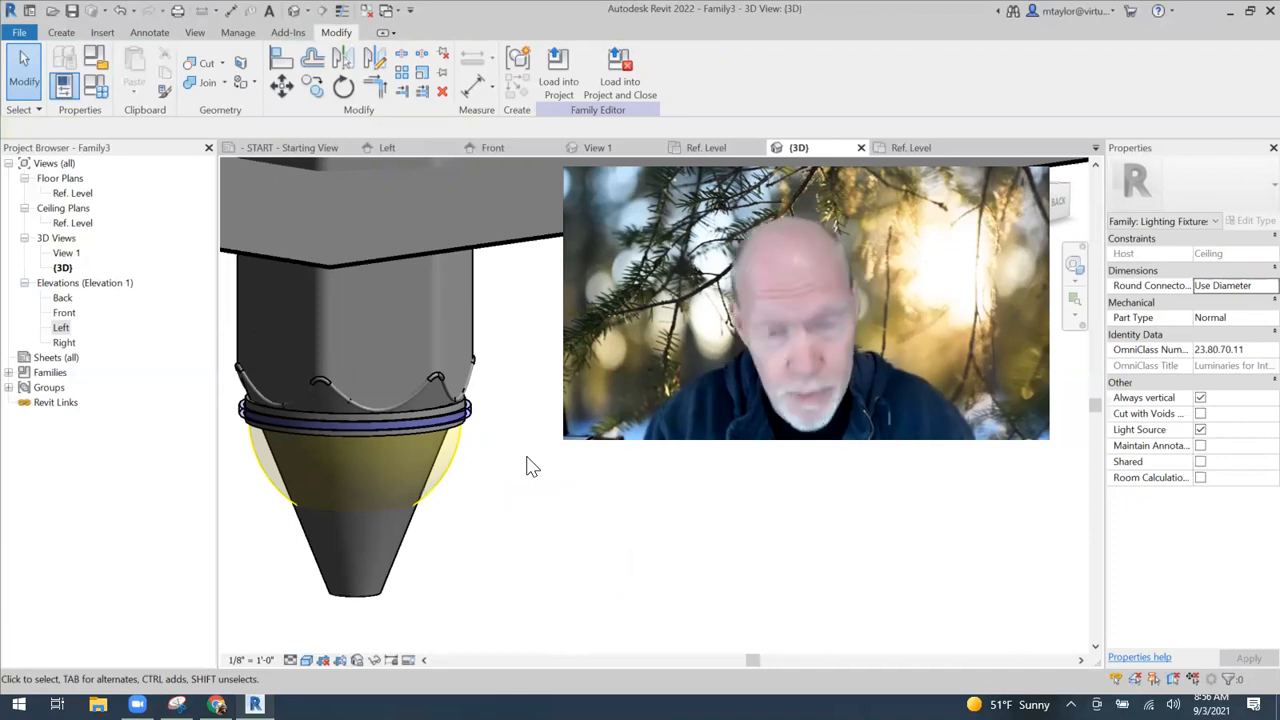
scroll(508, 458, "down", 1)
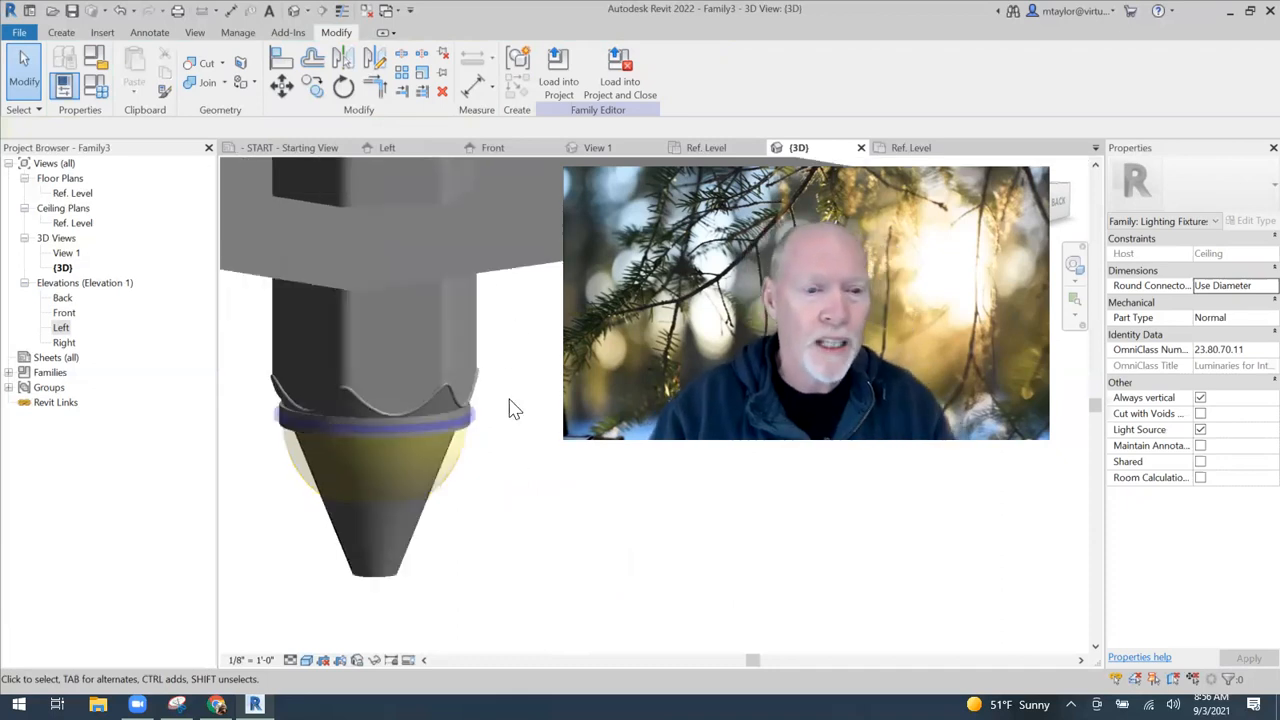
Delete the hexagonal extrusion together with its cylindrical void, and hide the Light Source subcategory in the {3D} view
left_click(530, 530)
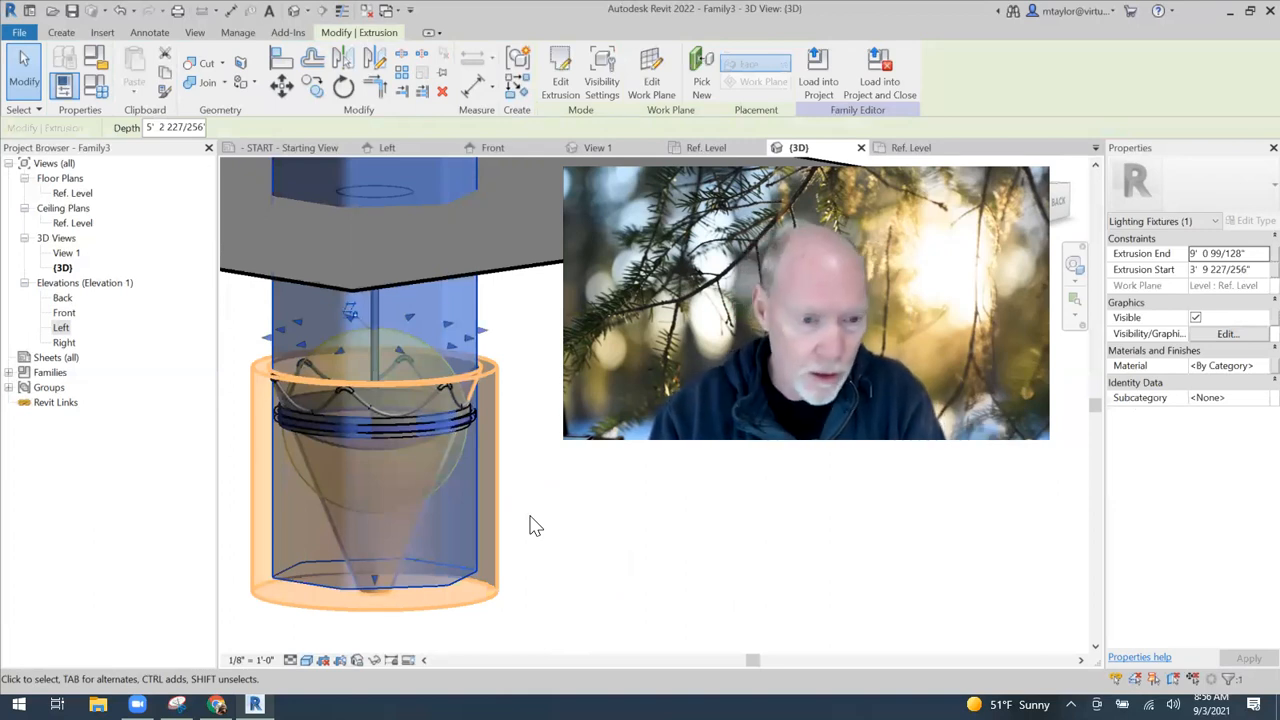
key("Delete")
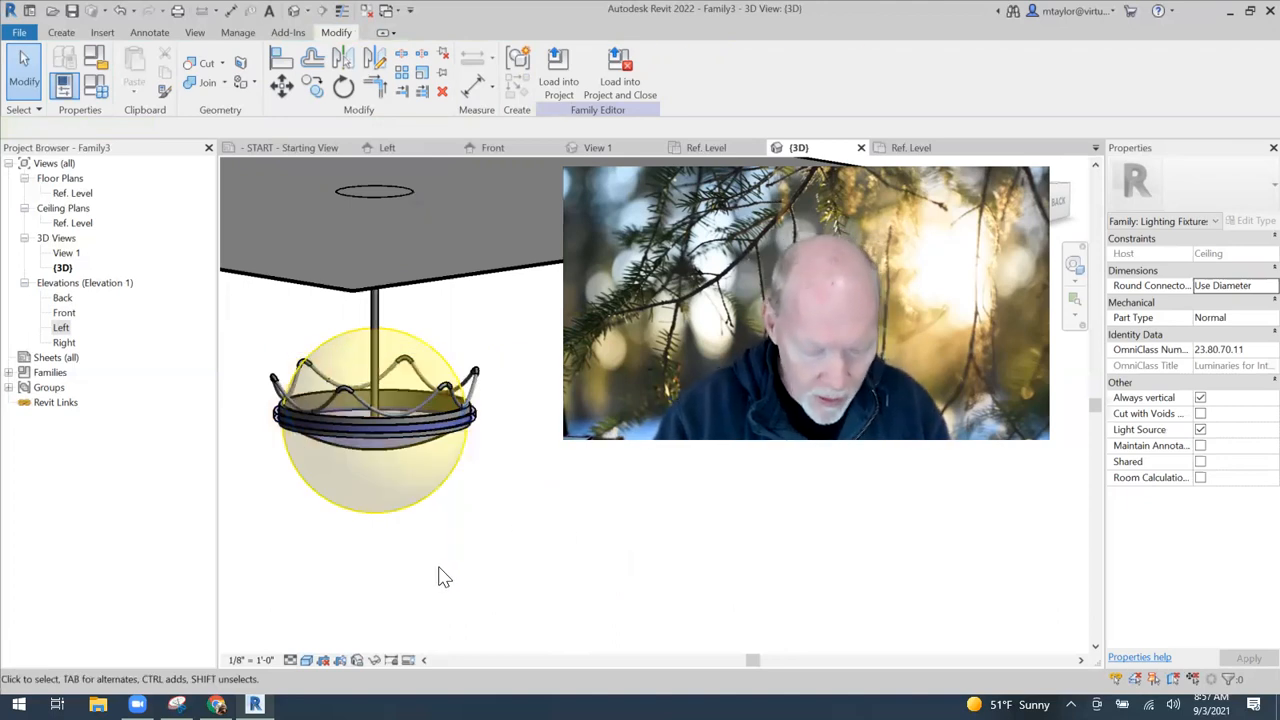
key("v")
key("v")
left_click(290, 319)
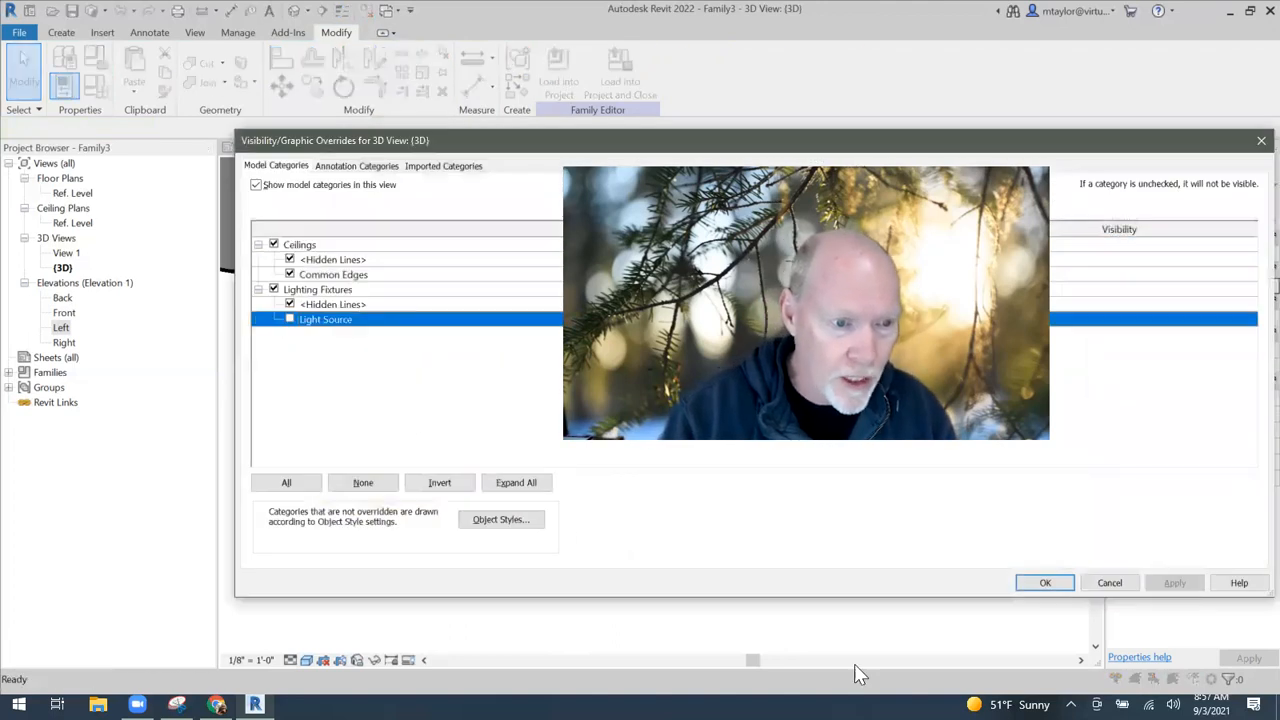
left_click(1045, 582)
middle_click_drag(400, 516, 394, 489, "shift")
middle_click_drag(445, 551, 424, 514, "shift")
scroll(398, 488, "up", 2)
middle_click_drag(424, 514, 479, 600)
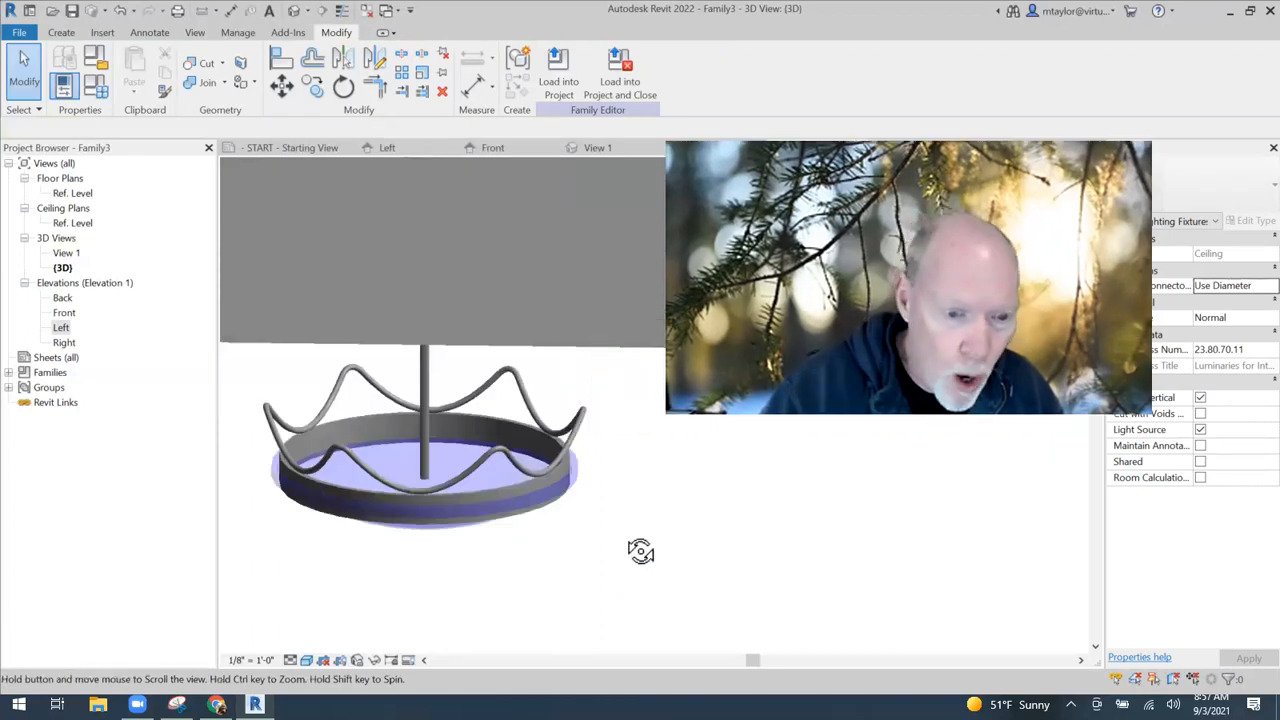
middle_click_drag(666, 549, 566, 604, "shift")
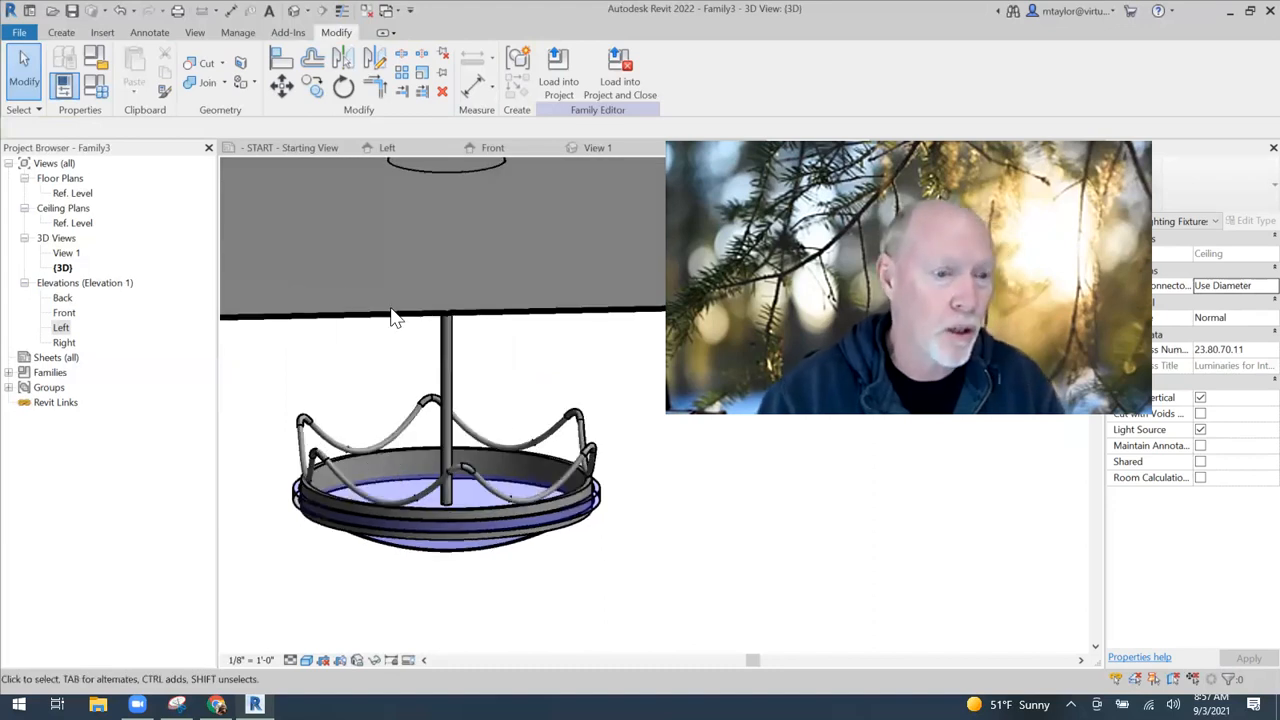
Start a revolve in the Left elevation and draw a vertical axis line about 2 1/4" long above the trim's outer tip
double_click(140, 335)
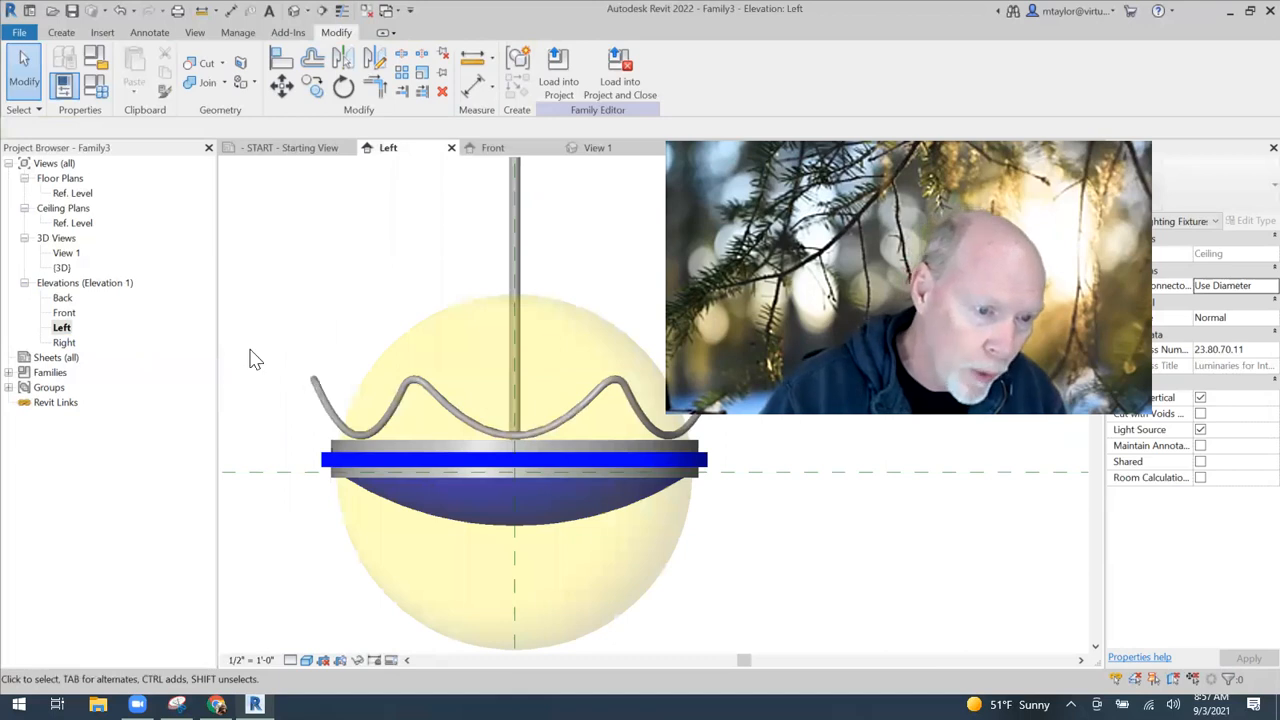
scroll(255, 360, "up", 3)
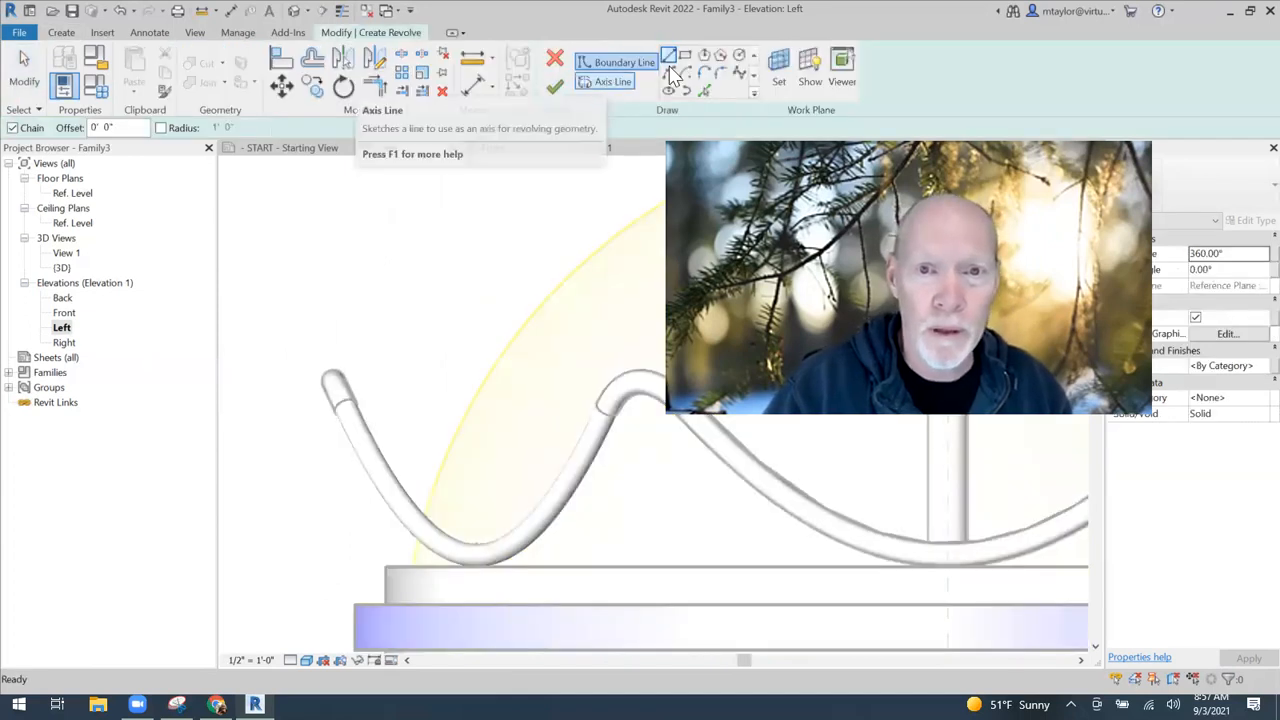
left_click(609, 82)
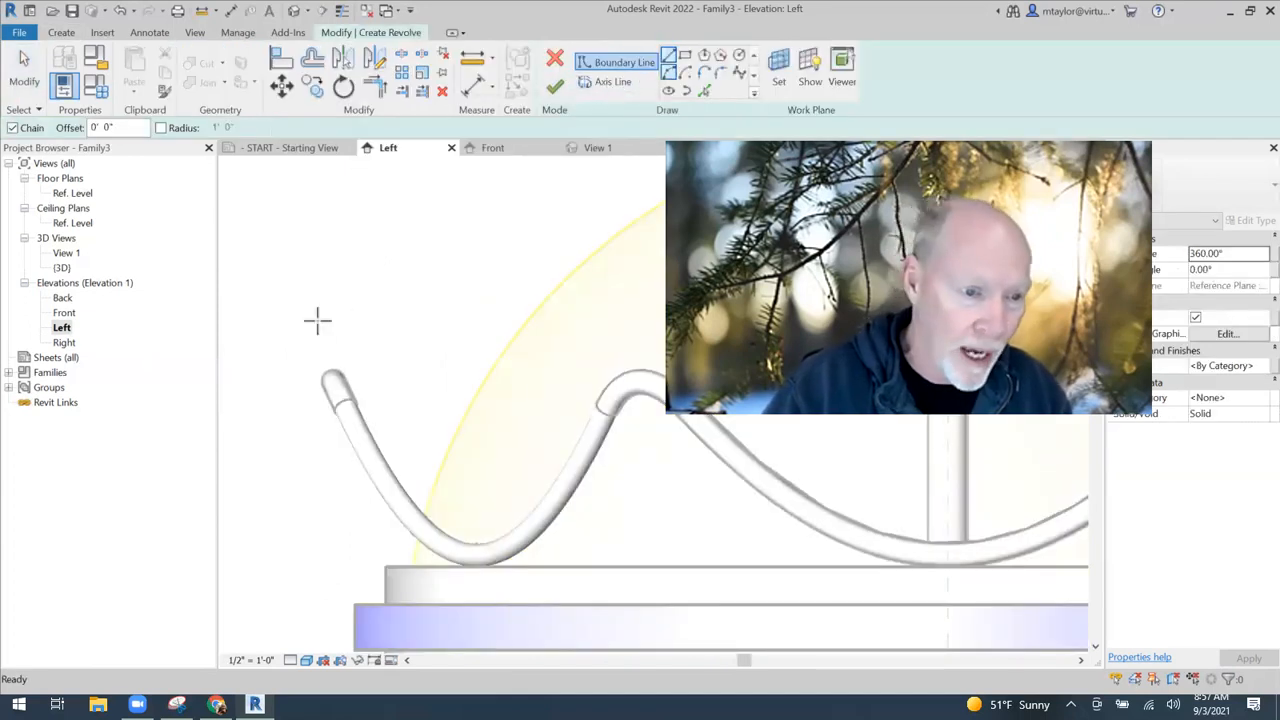
left_click(336, 209)
left_click(336, 311)
key("Escape")
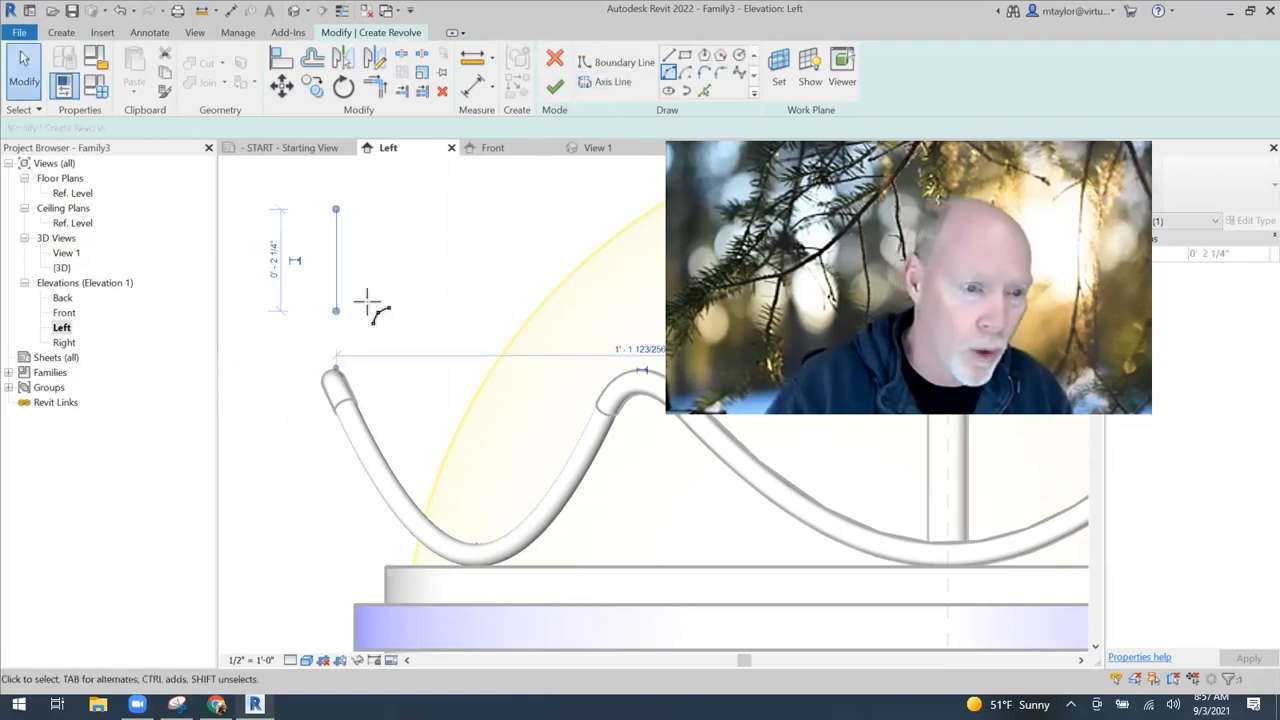
Sketch a semicircular boundary against the axis, close it with a straight line about 2 1/4" long, and finish the revolve as a sphere
left_click(336, 311)
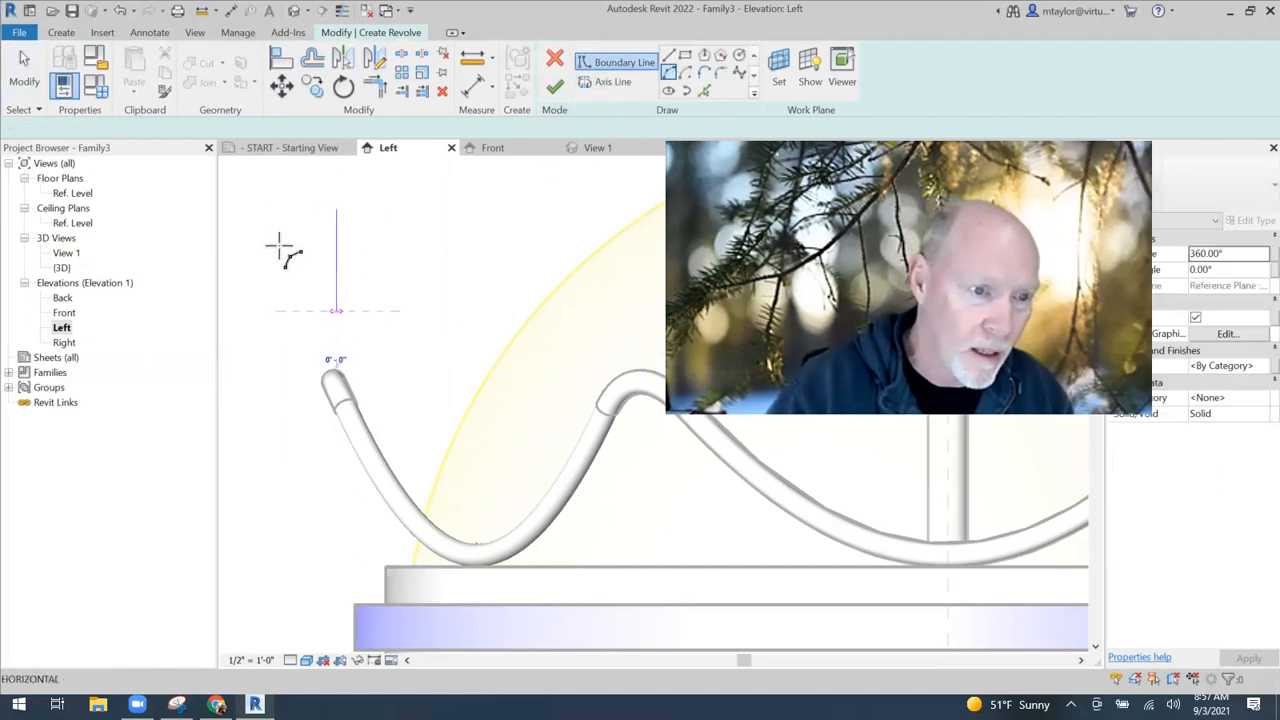
left_click(336, 209)
left_click(284, 246)
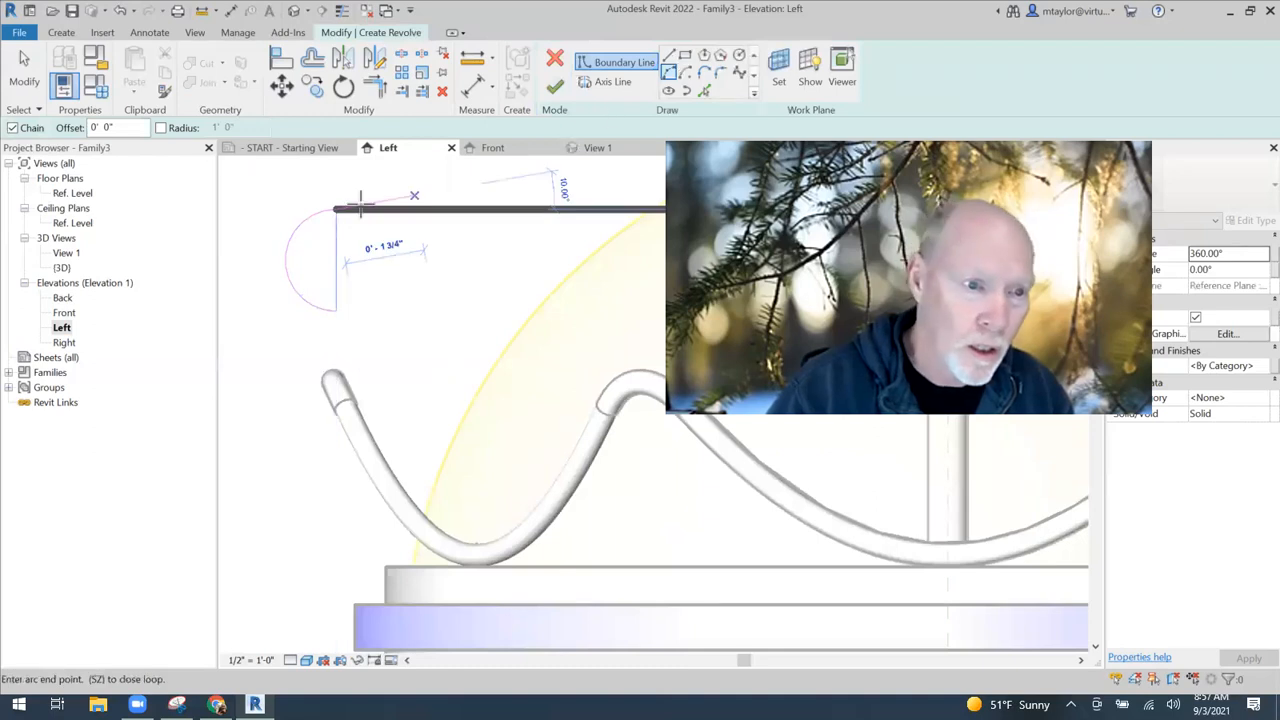
key("Escape")
left_click(334, 313)
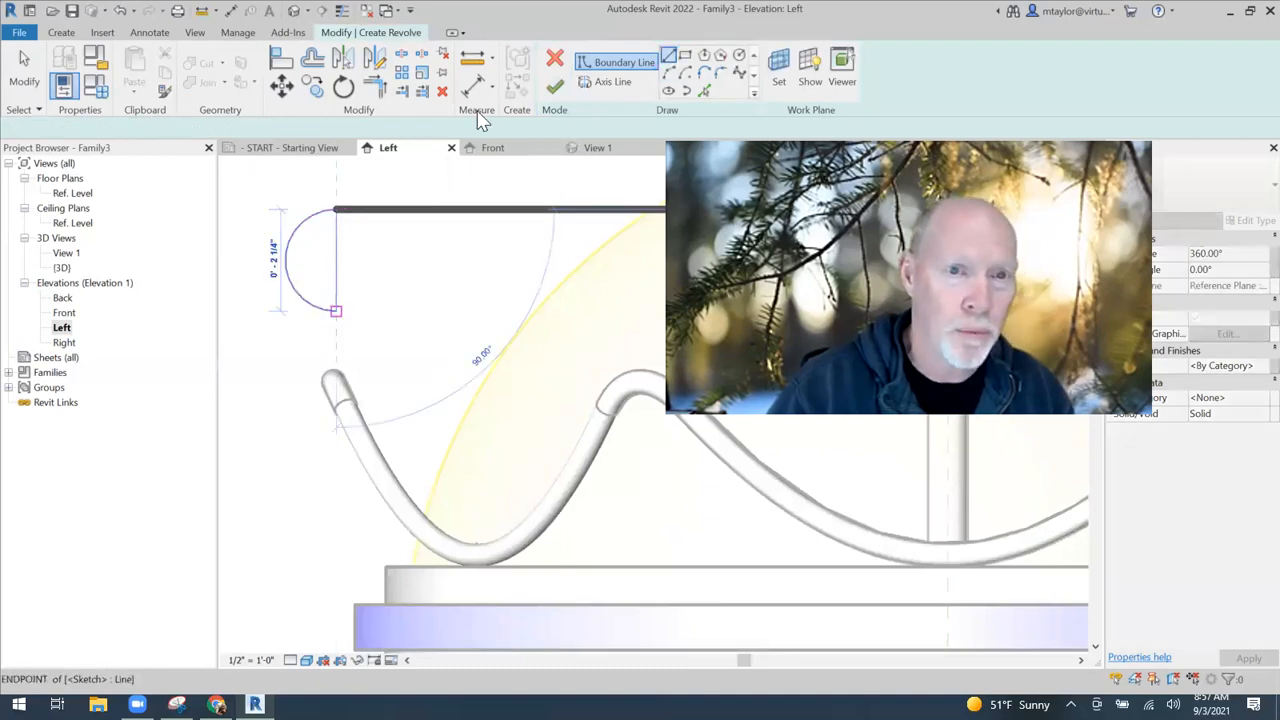
left_click(548, 93)
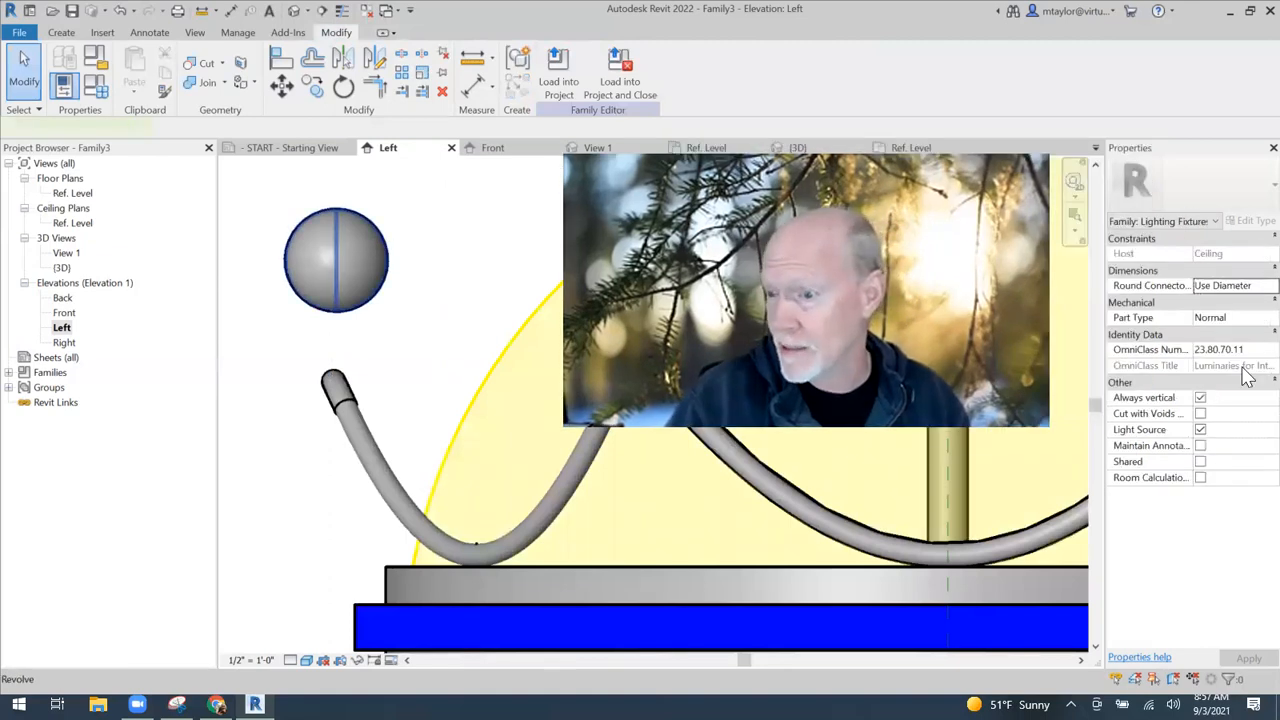
Assign the Glass material to the sphere and nudge it down and outward until it sits on the trim's outer tip
left_click(310, 290)
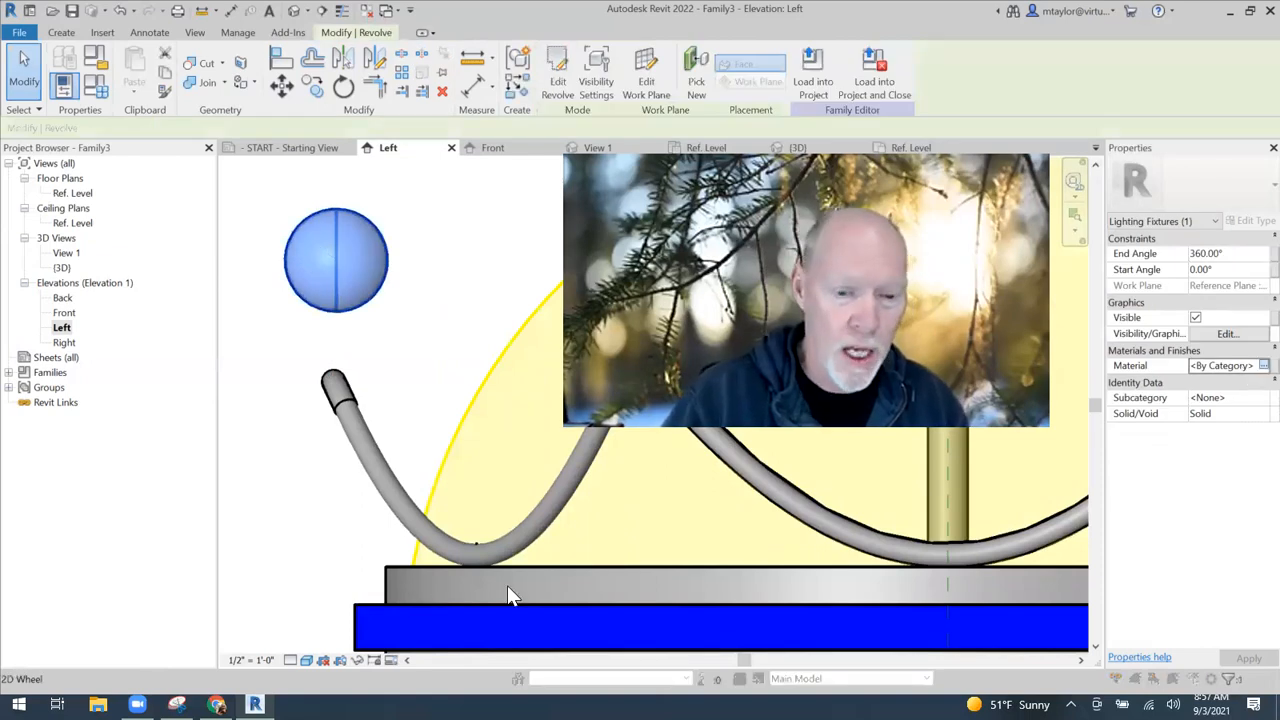
key("Escape")
left_click(362, 320)
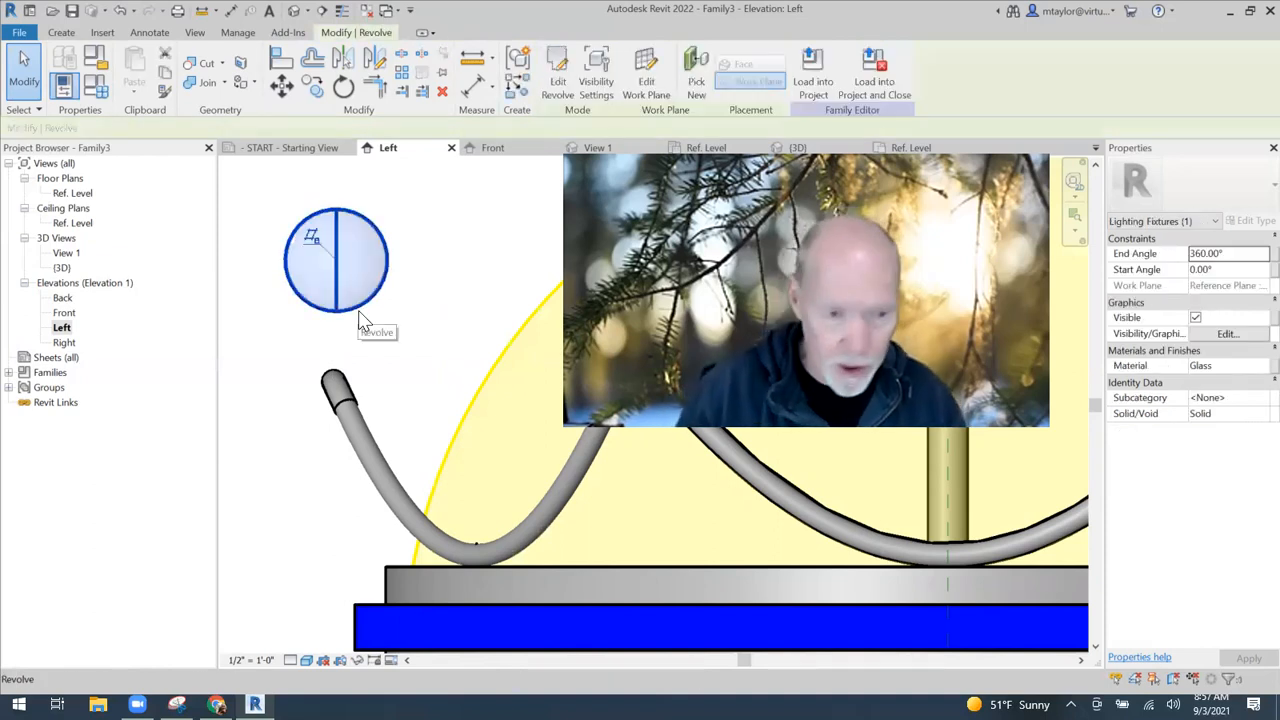
key("Down")
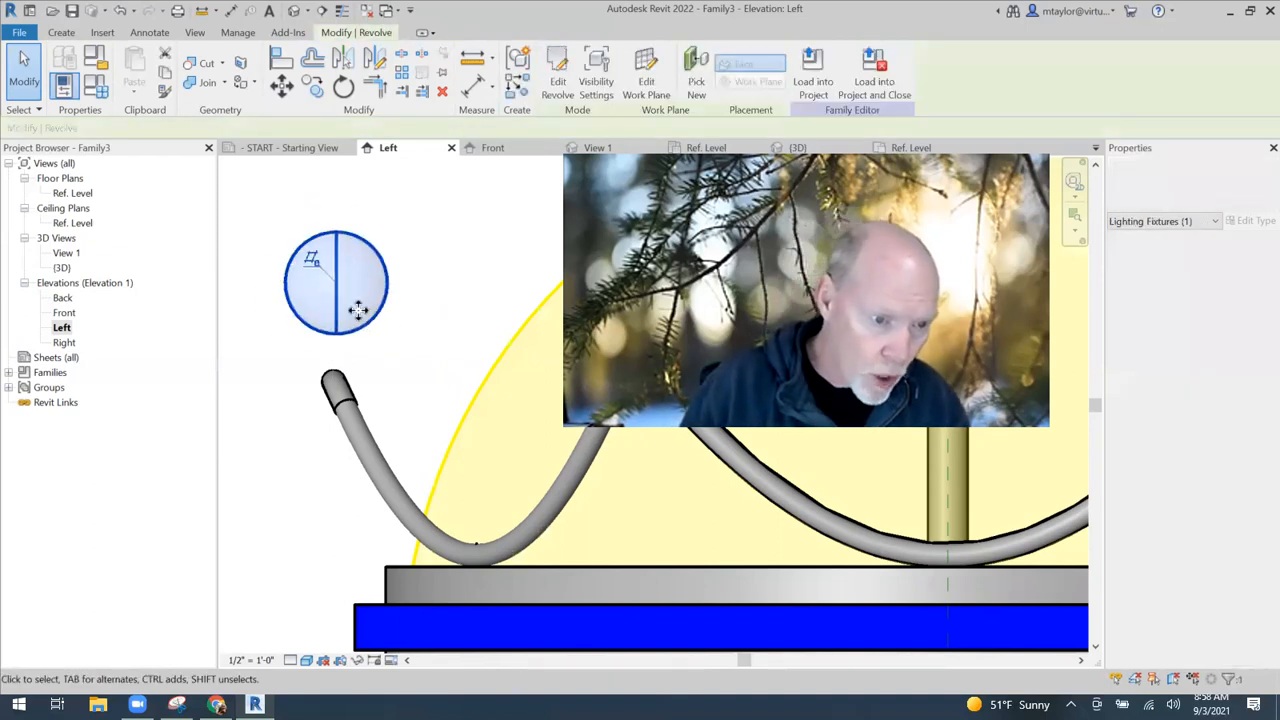
key("Left")
key("Left")
key("Down")
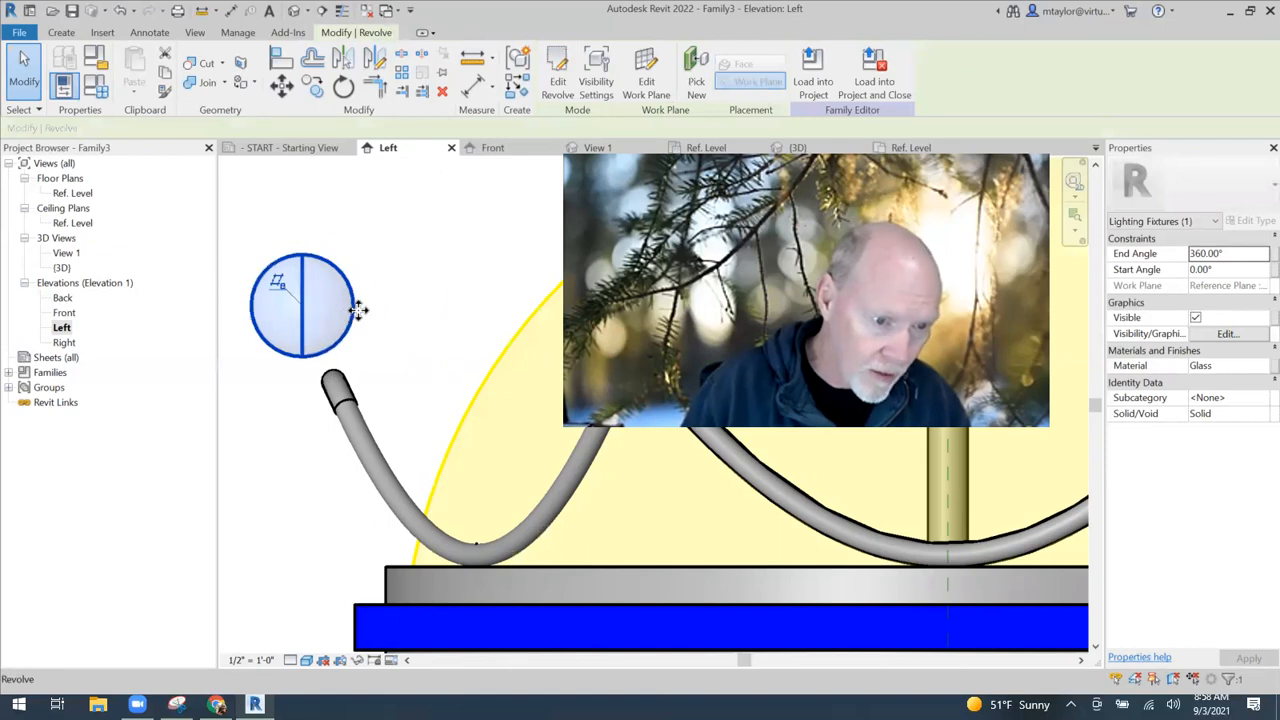
key("Down")
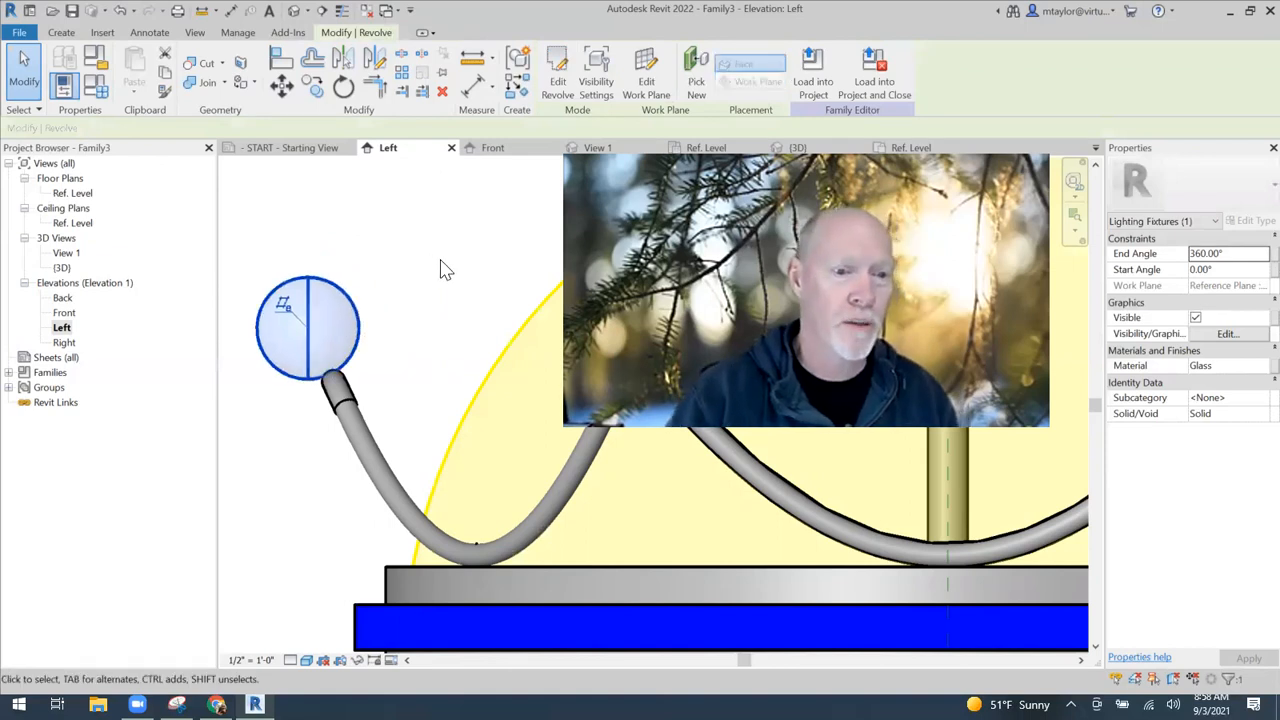
left_click(440, 270)
Start a radial array of the sphere in the Ref. Level floor plan, with its rotation centre at the fixture's central reference plane intersection
scroll(440, 268, "down", 3)
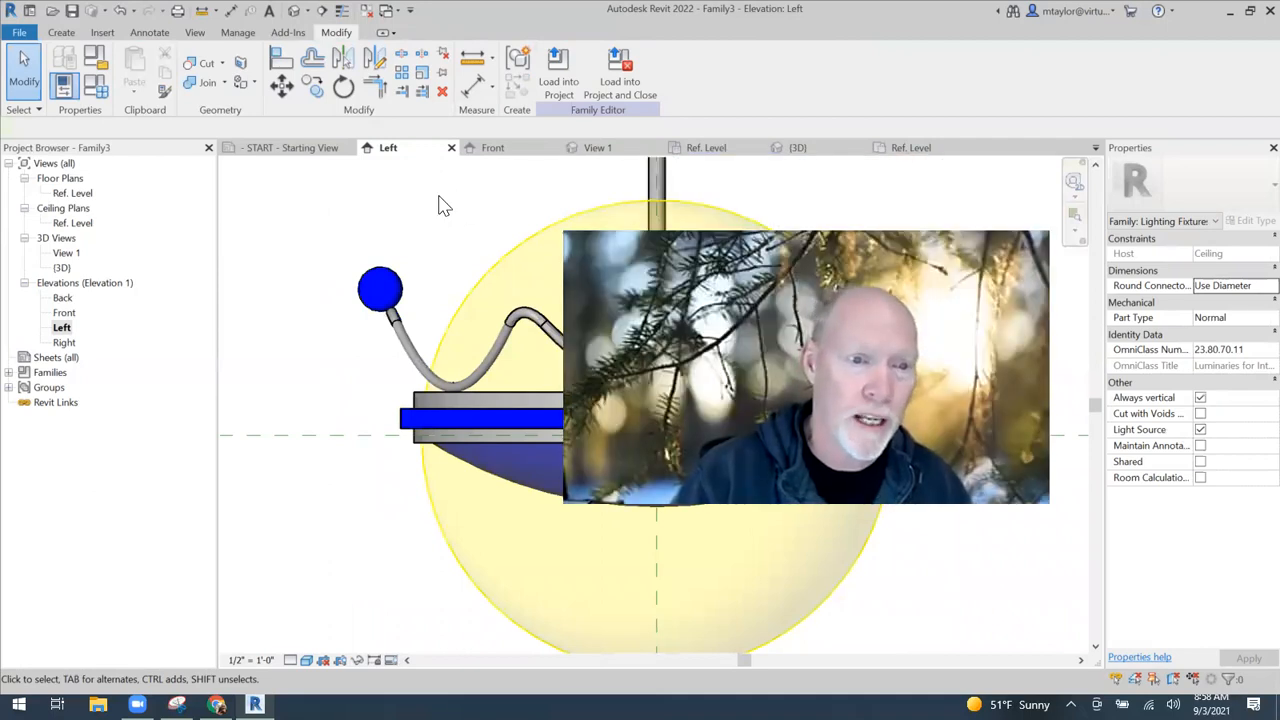
key("ctrl+Tab")
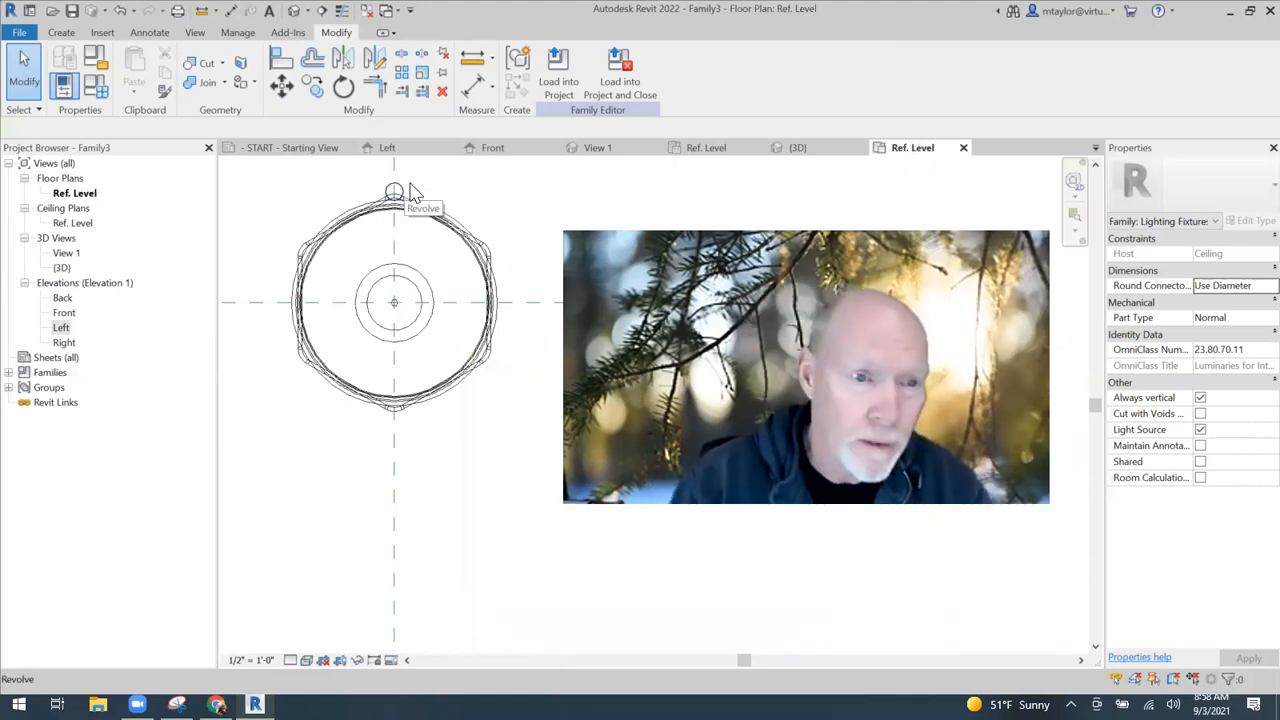
left_click(452, 193)
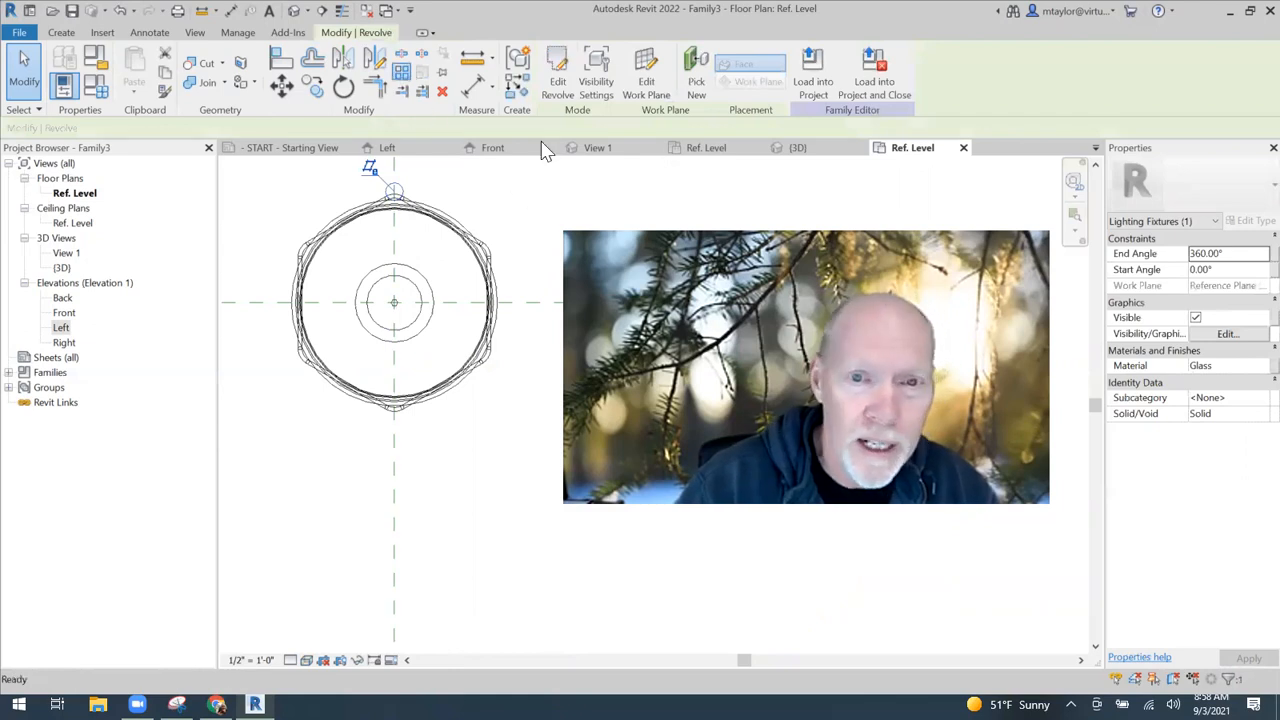
key("a")
key("r")
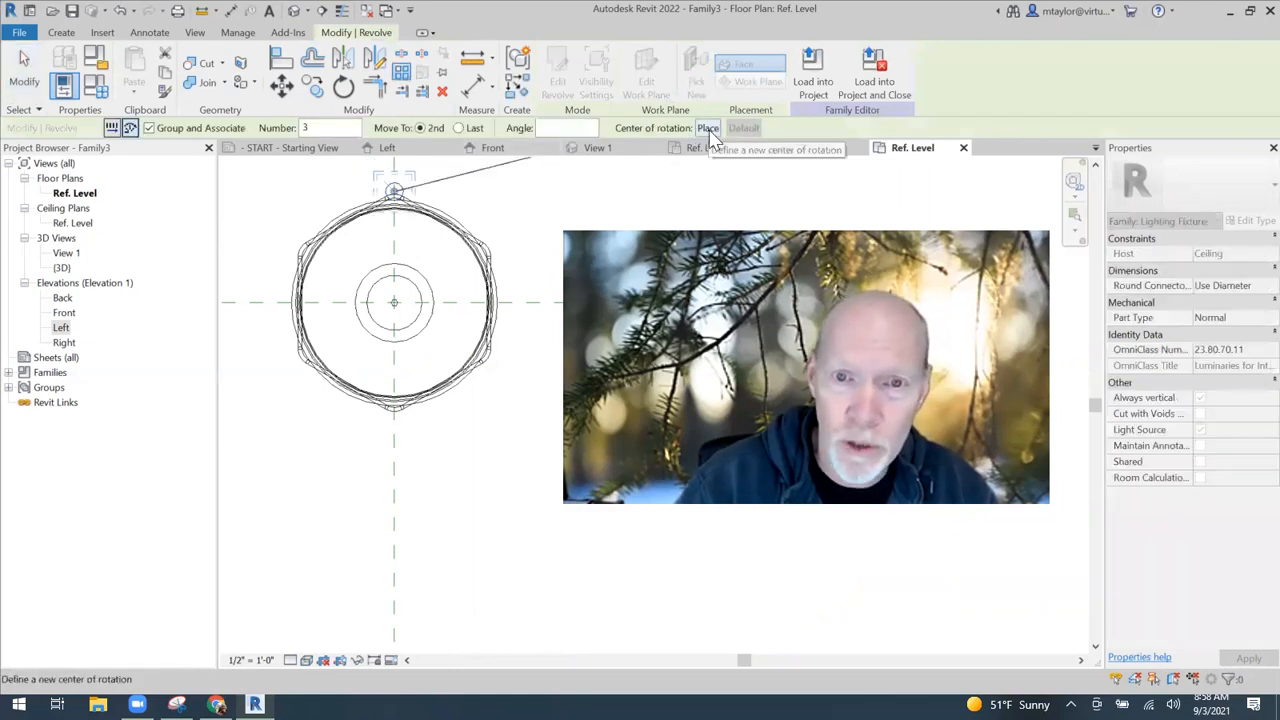
left_click(709, 128)
scroll(392, 300, "up", 2)
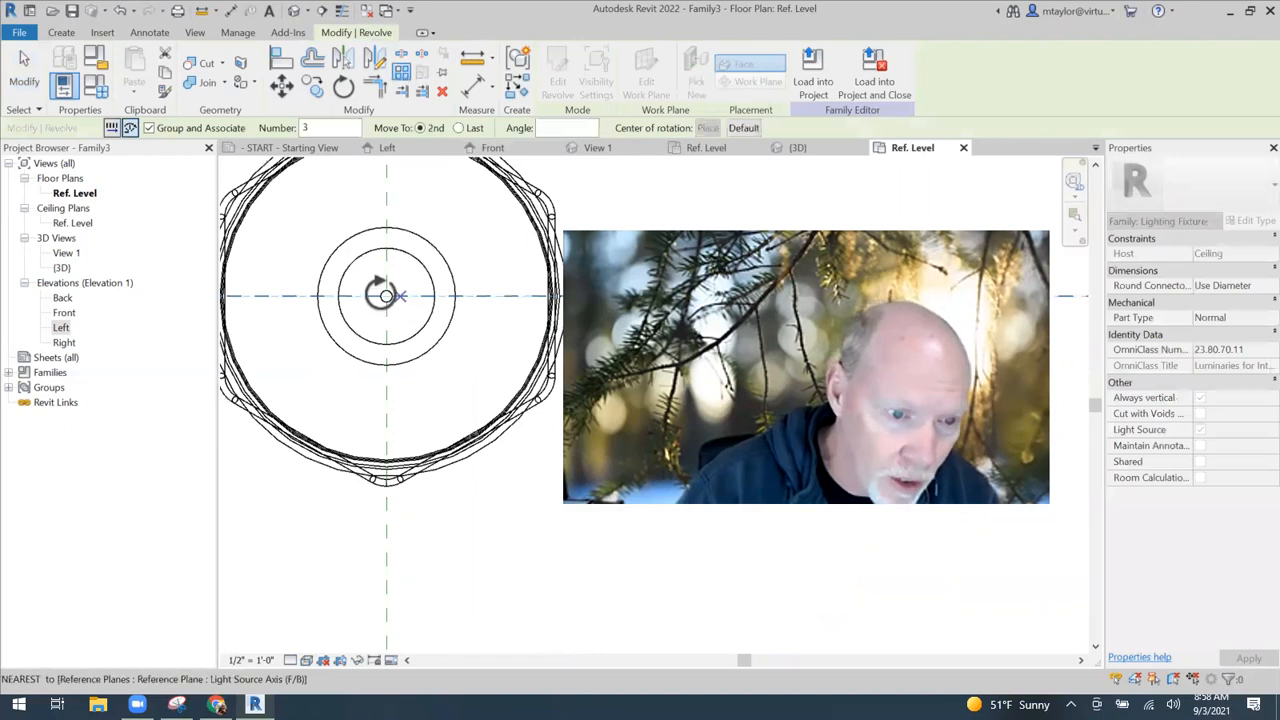
scroll(387, 296, "up", 3)
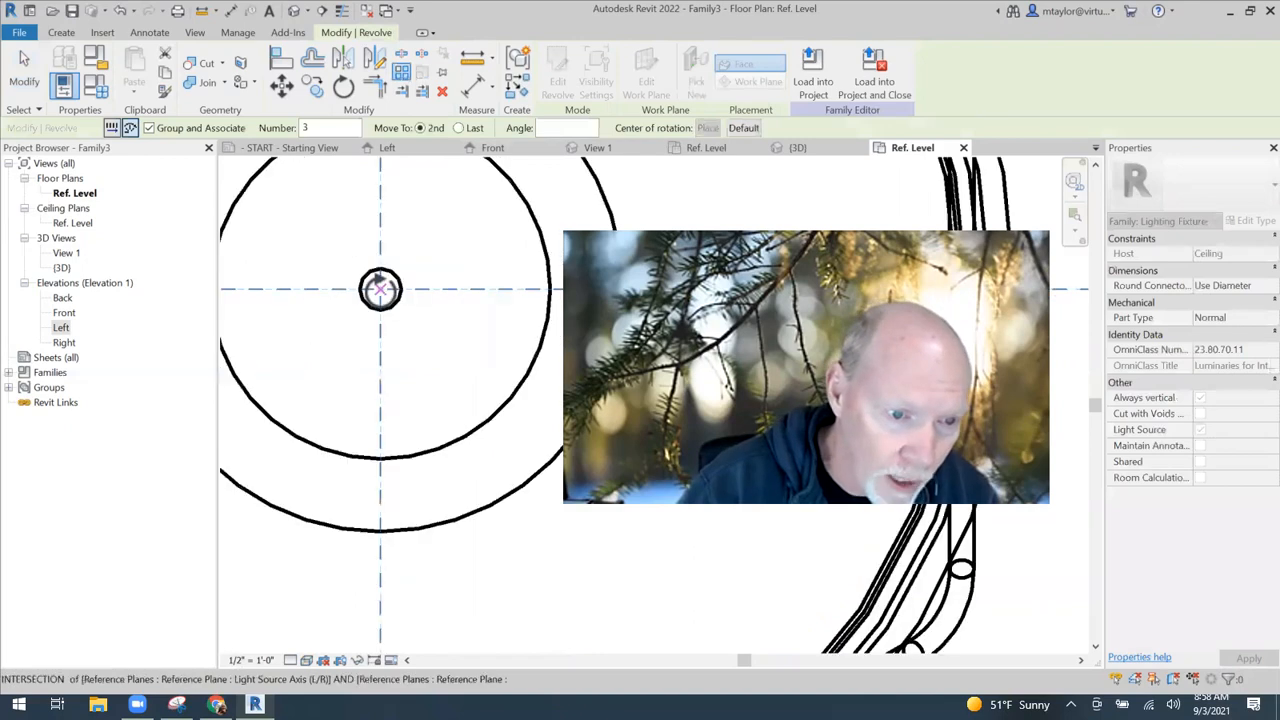
left_click(385, 304)
scroll(387, 211, "down", 4)
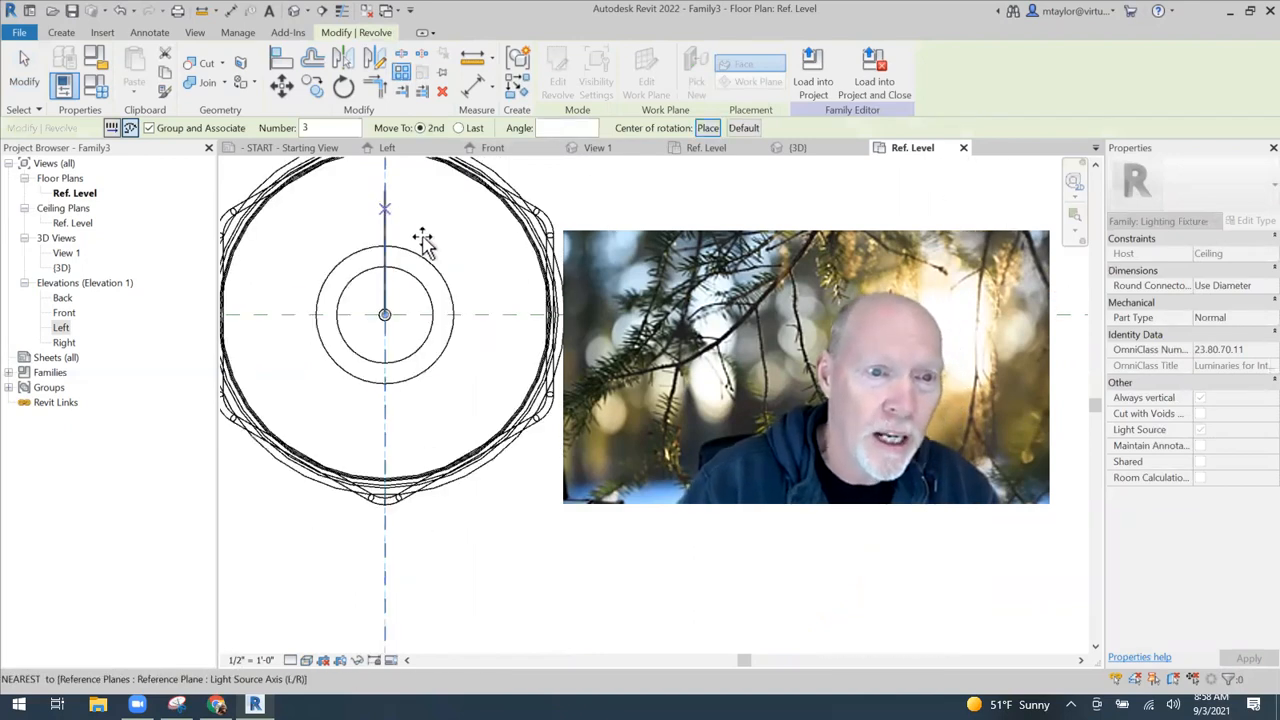
Array the sphere around the fixture from the vertical axis at 60° spacing with a count of 6, one per trim peak
left_click(386, 210)
scroll(422, 230, "down", 1)
middle_click_drag(422, 232, 402, 304)
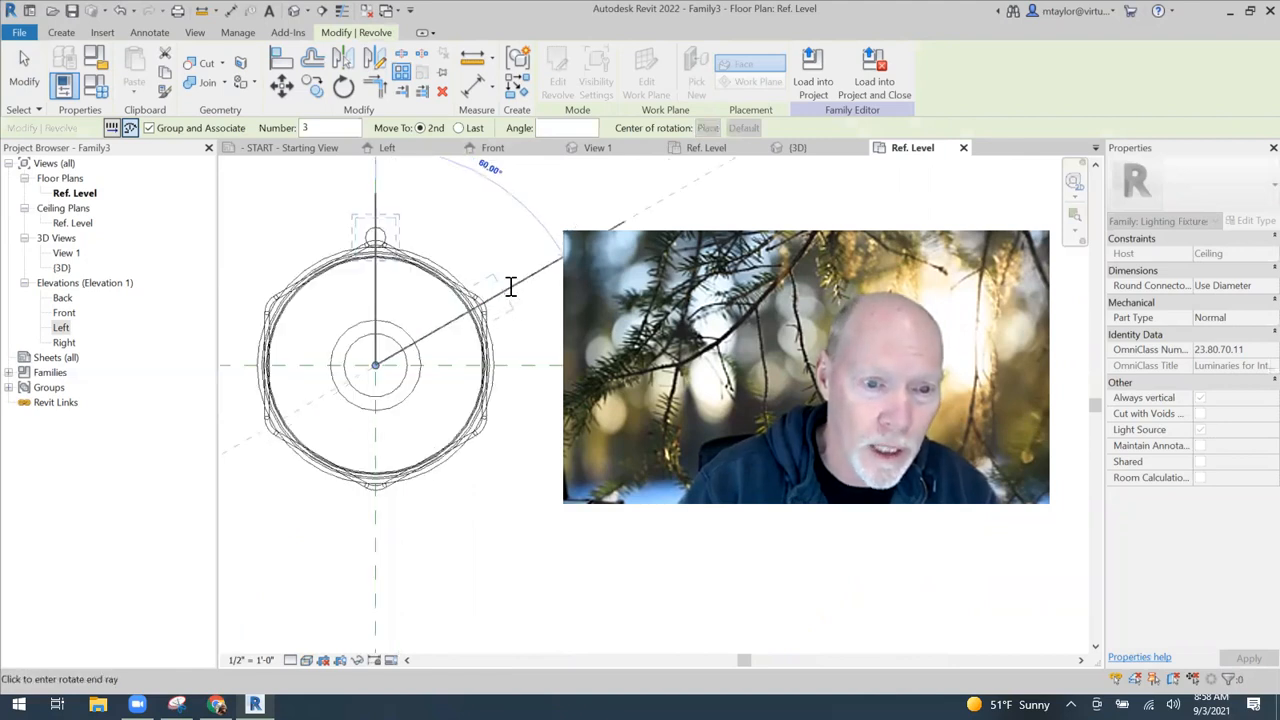
left_click(510, 287)
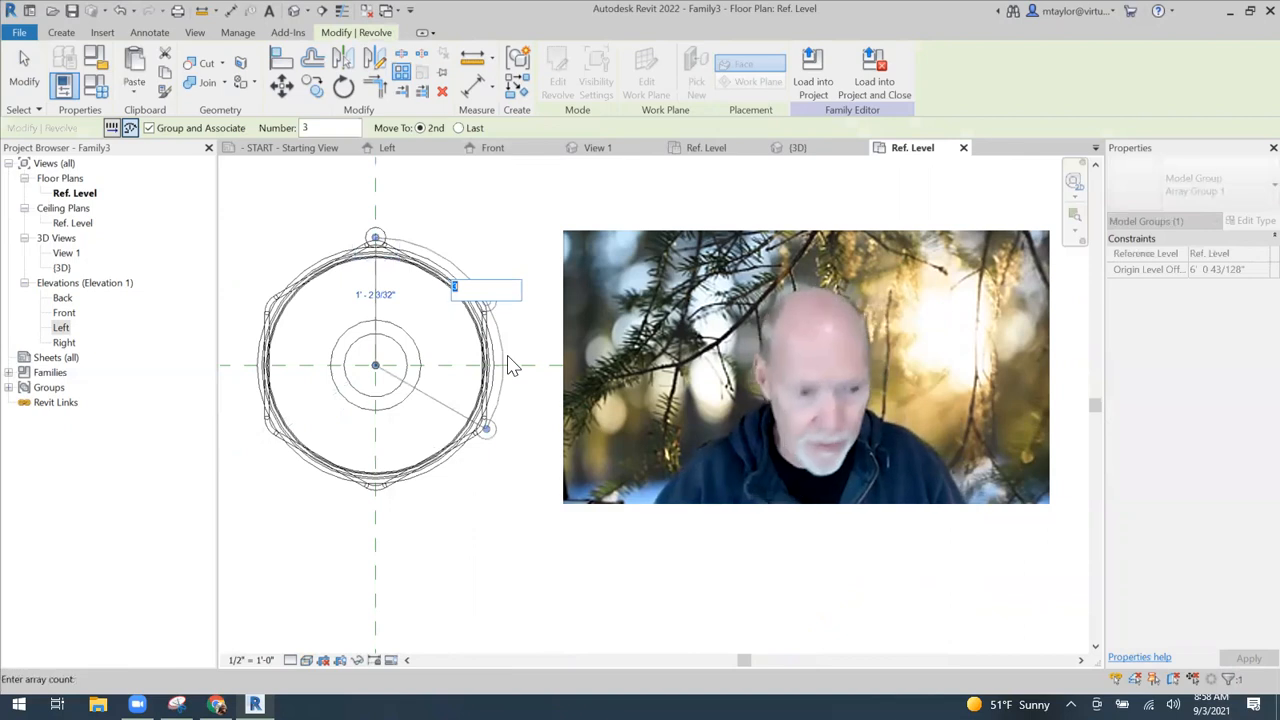
key("Return")
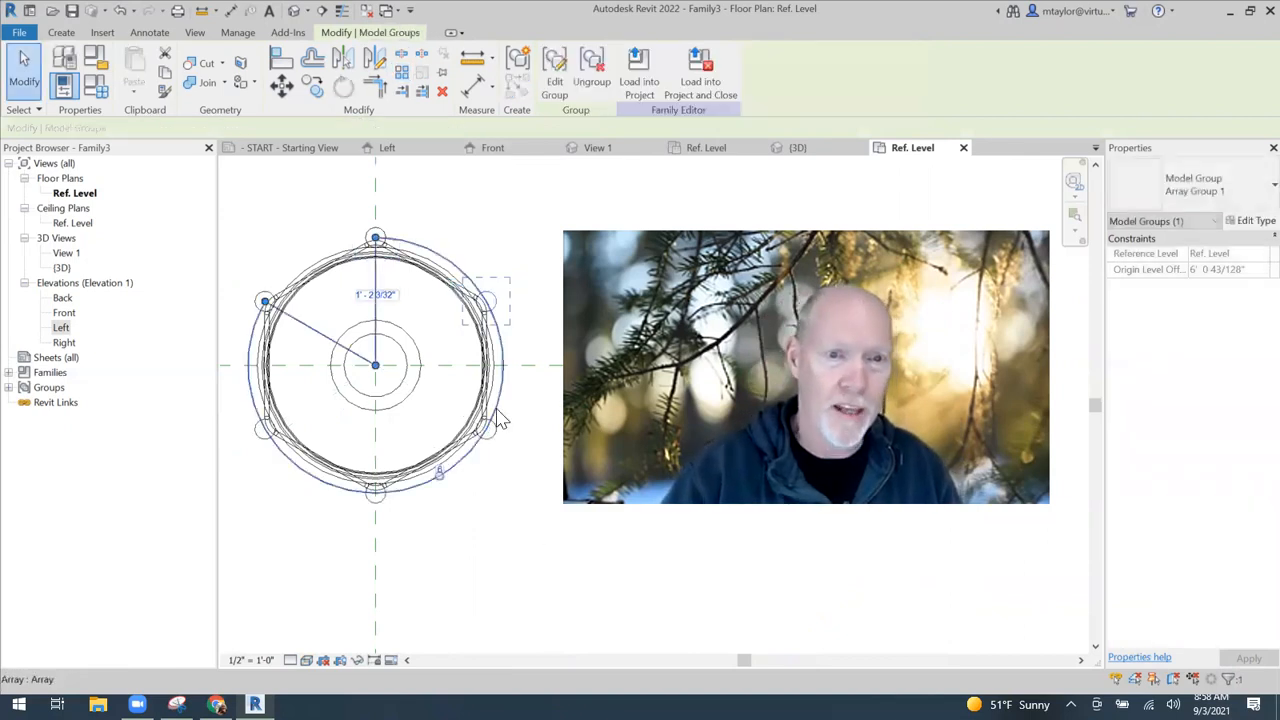
left_click(596, 203)
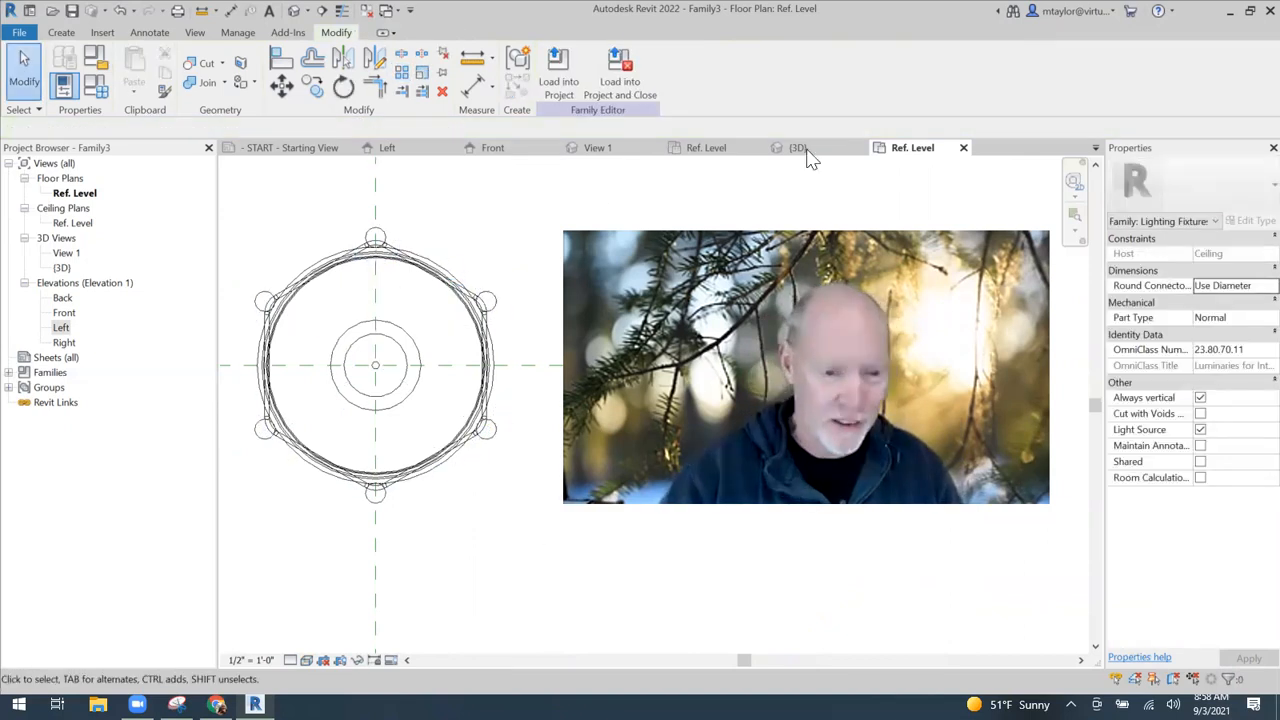
Inspect the crown of spheres from below in the {3D} view and compare it with the reference photo in Snipping Tool
middle_click_drag(458, 526, 505, 541)
scroll(512, 566, "down", 1)
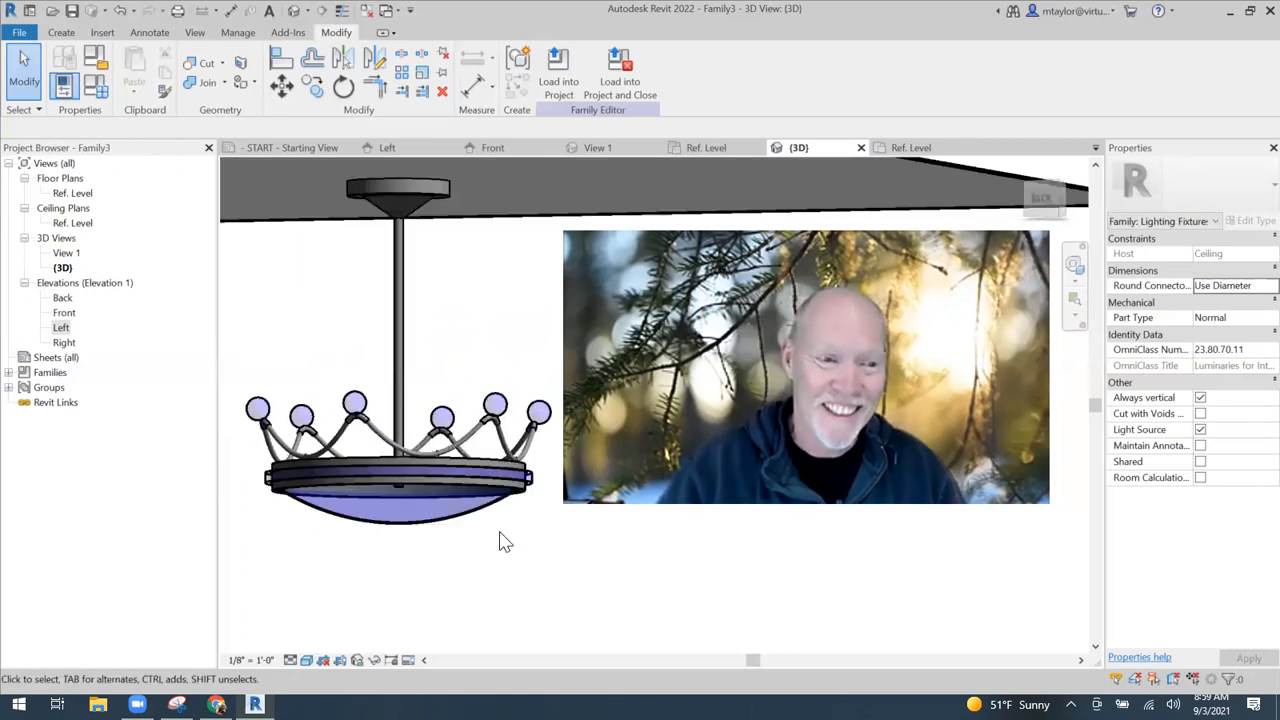
mouse_move(505, 567)
middle_mouse_down("shift")
mouse_move(520, 589)
mouse_move(509, 571)
mouse_move(529, 580)
mouse_move(494, 540)
mouse_move(503, 549)
middle_mouse_up("shift")
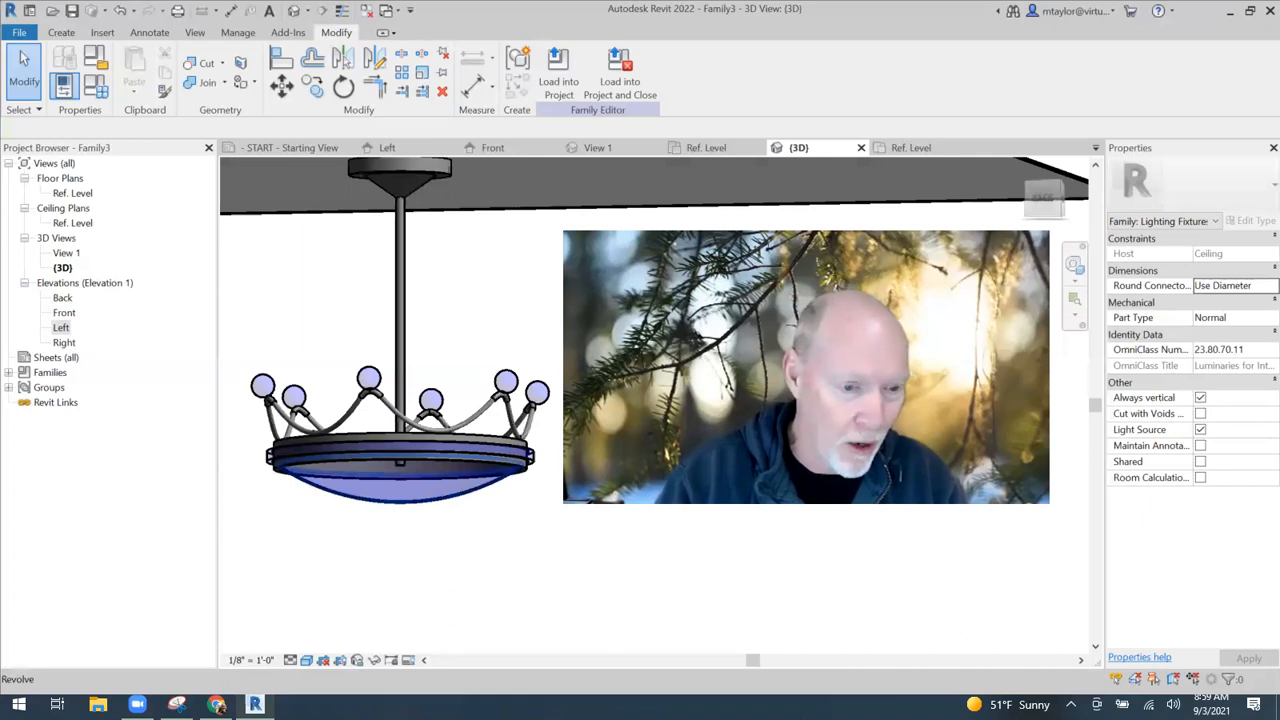
mouse_move(176, 704)
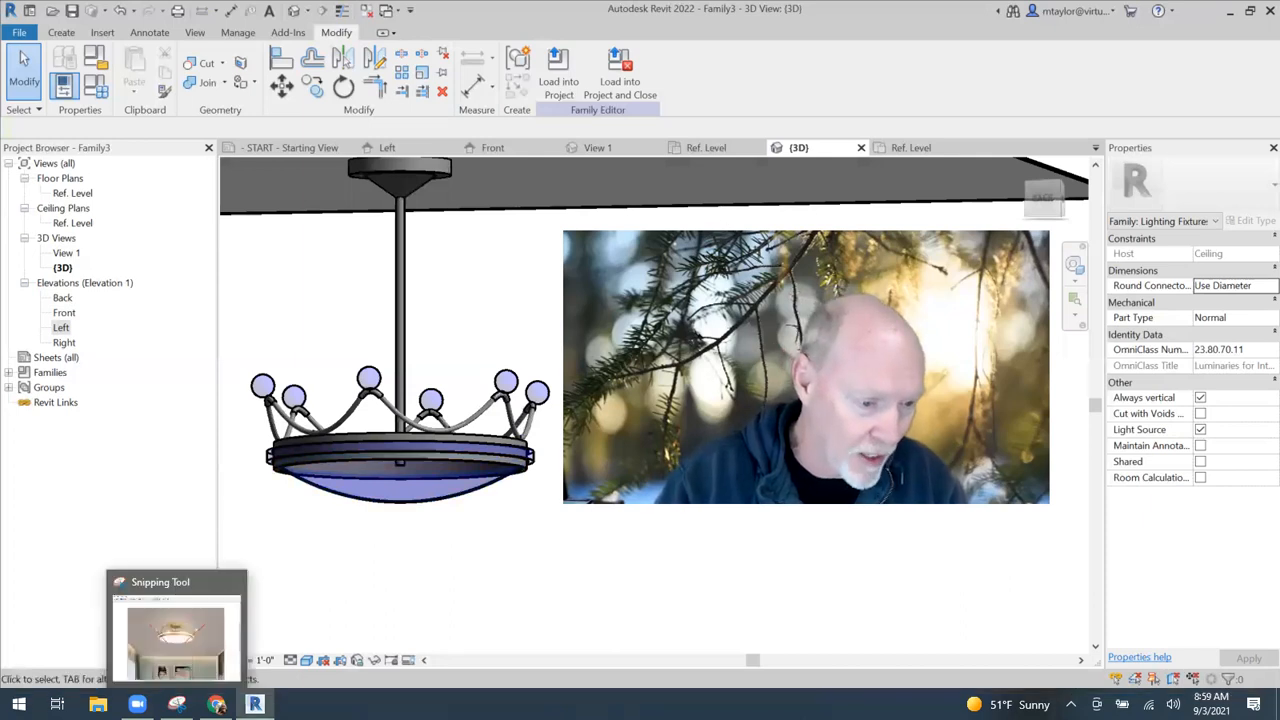
left_click(176, 704)
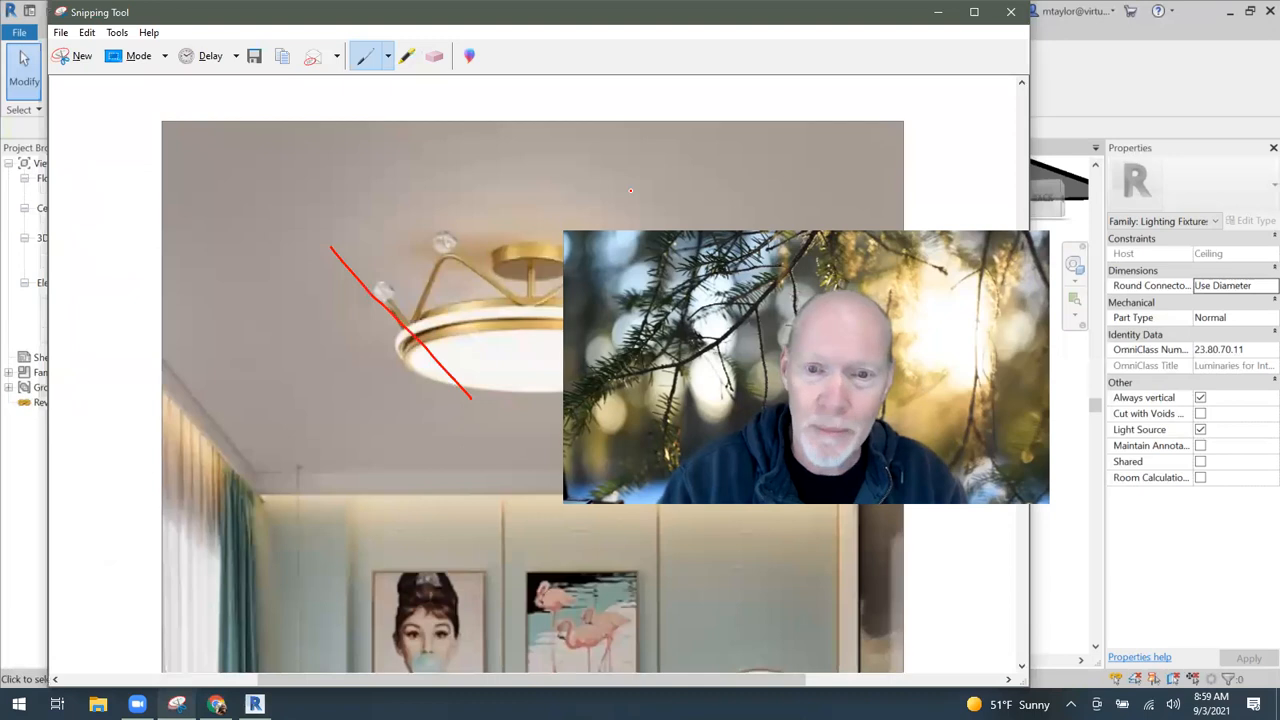